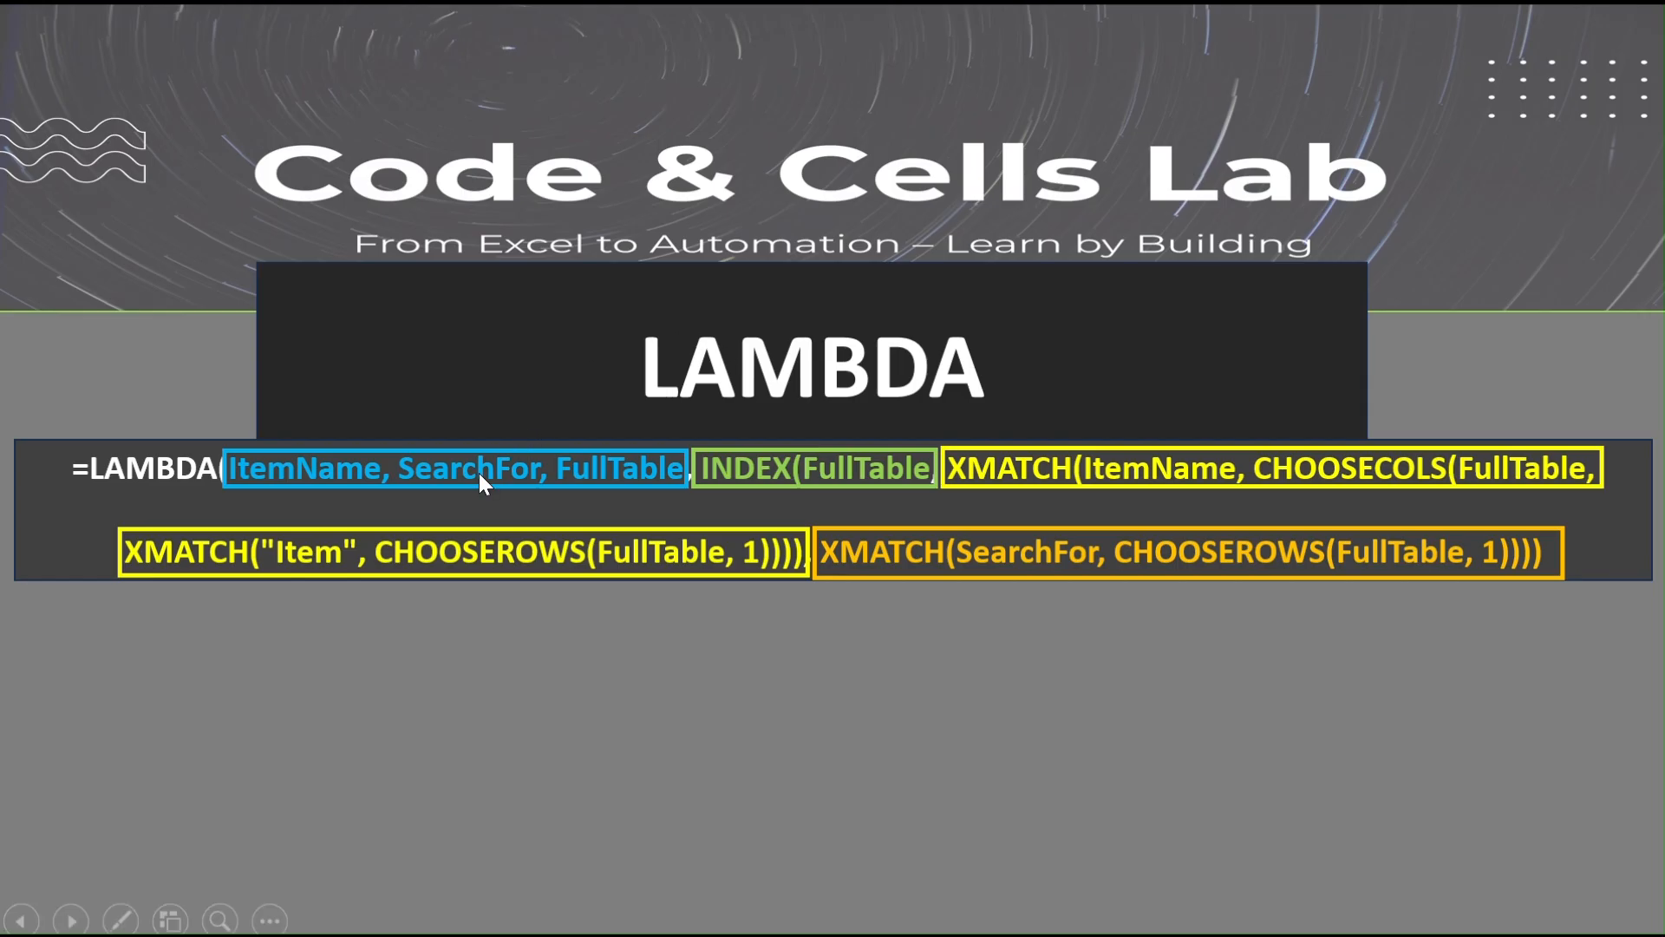
# - Switch to the Xmatch workbook and examine the lookup cells G4 and H3 and the headers in B1:E1
pyautogui.press('super')
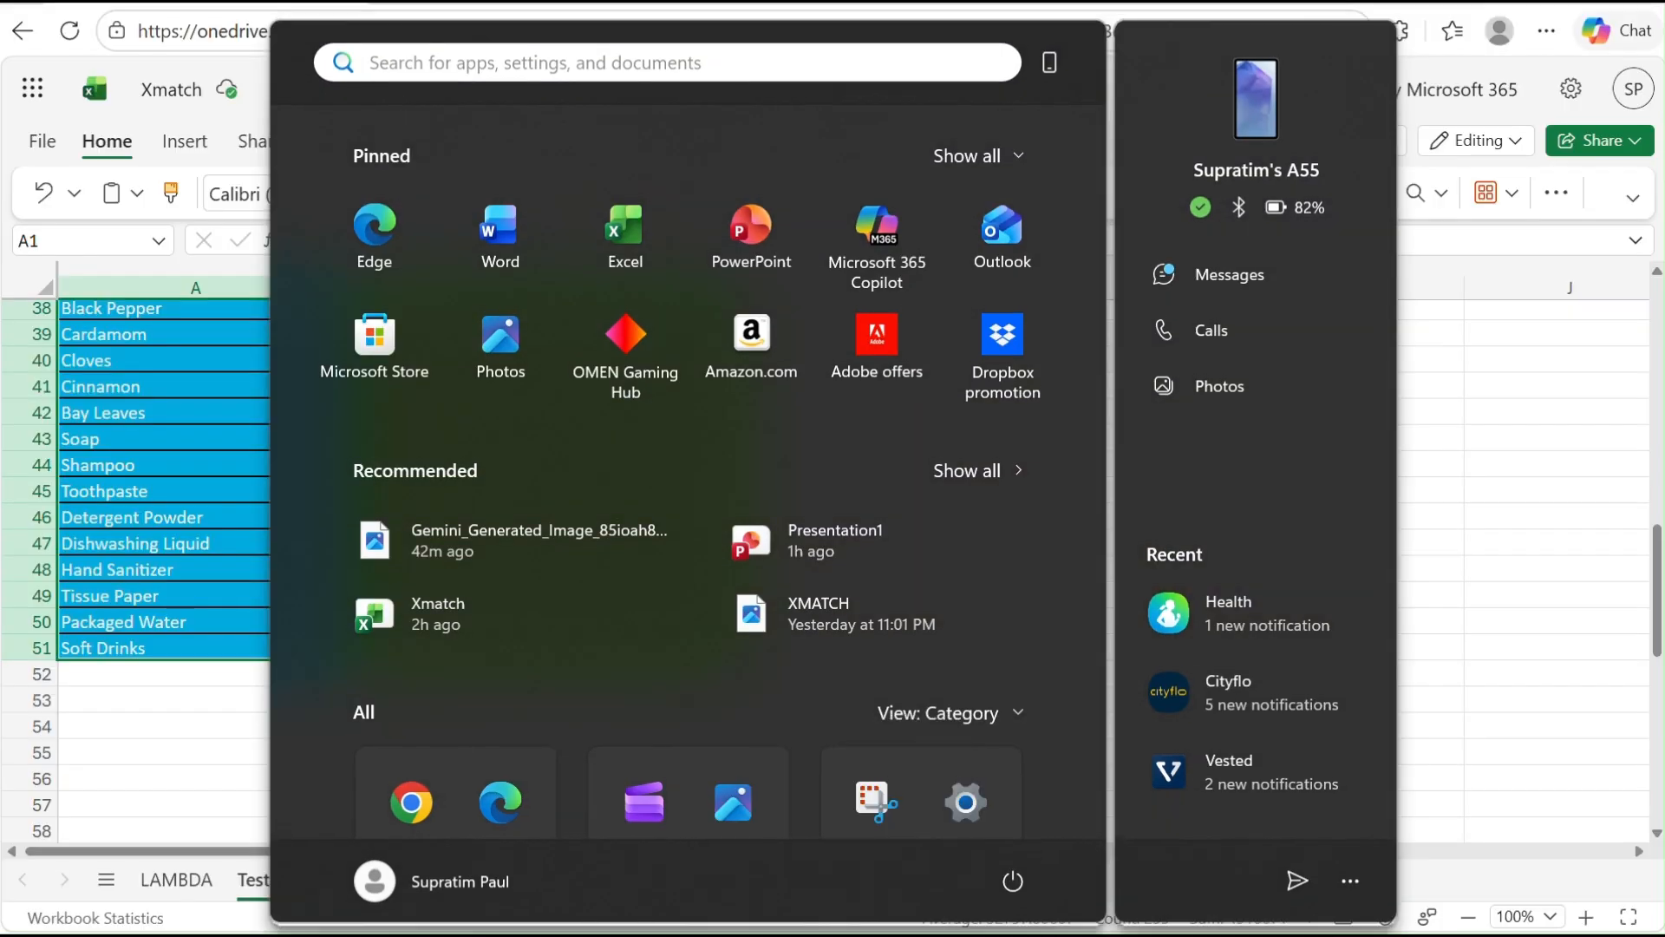
pyautogui.press('Escape')
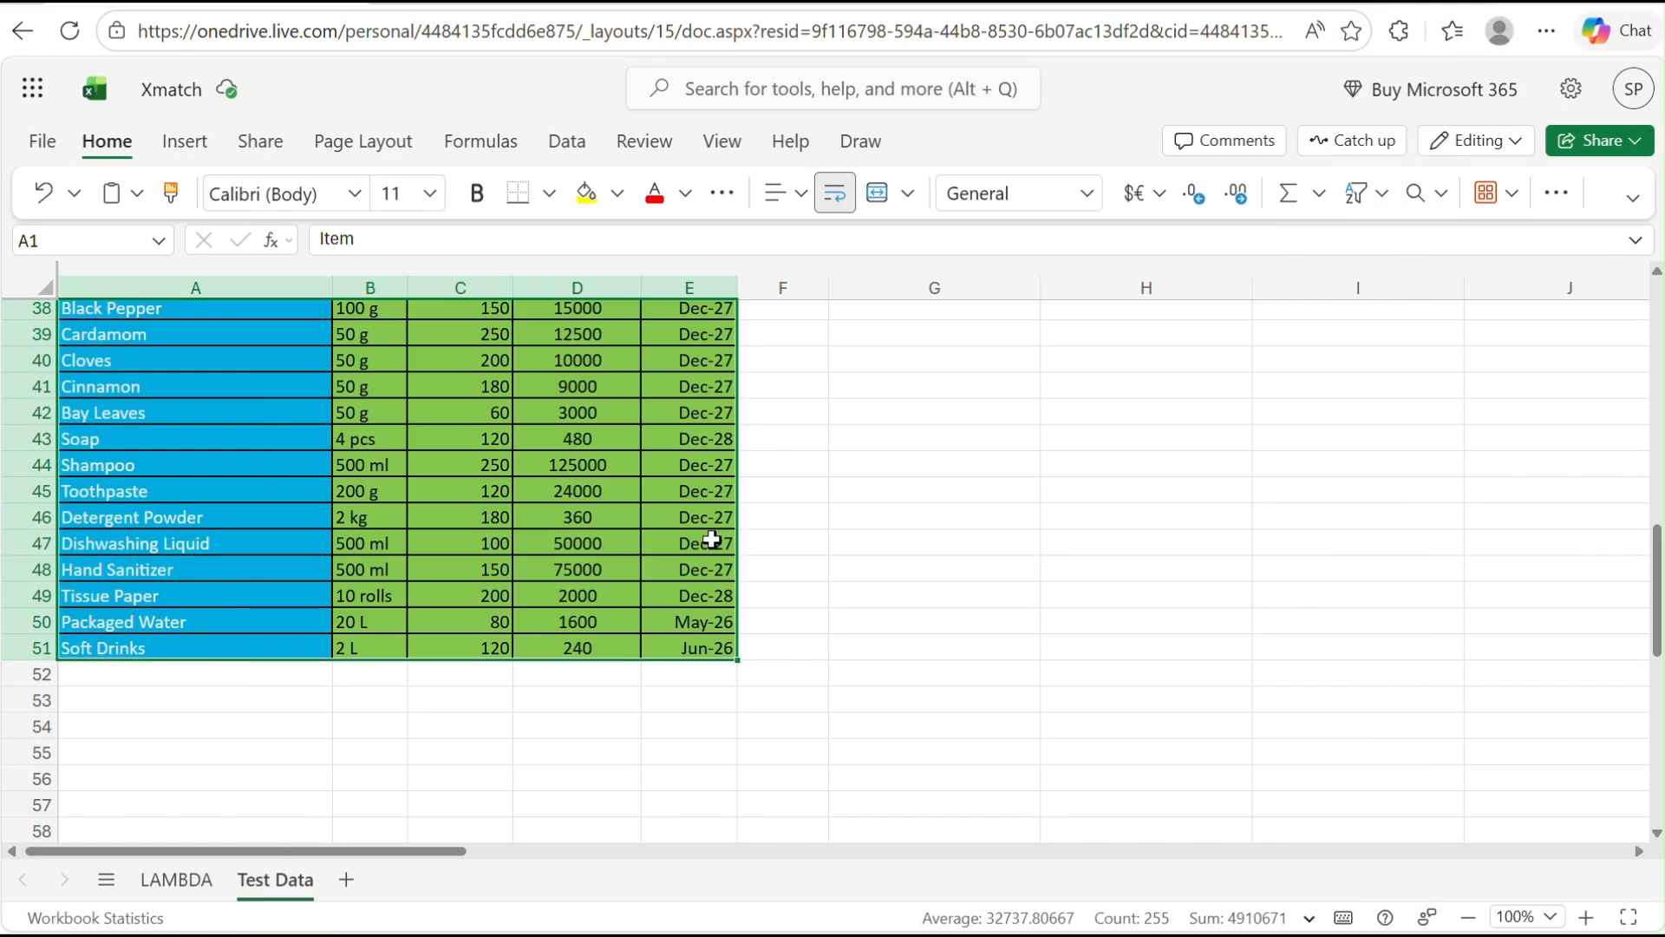
pyautogui.scroll(8, 695, 493)
pyautogui.scroll(2, 695, 494)
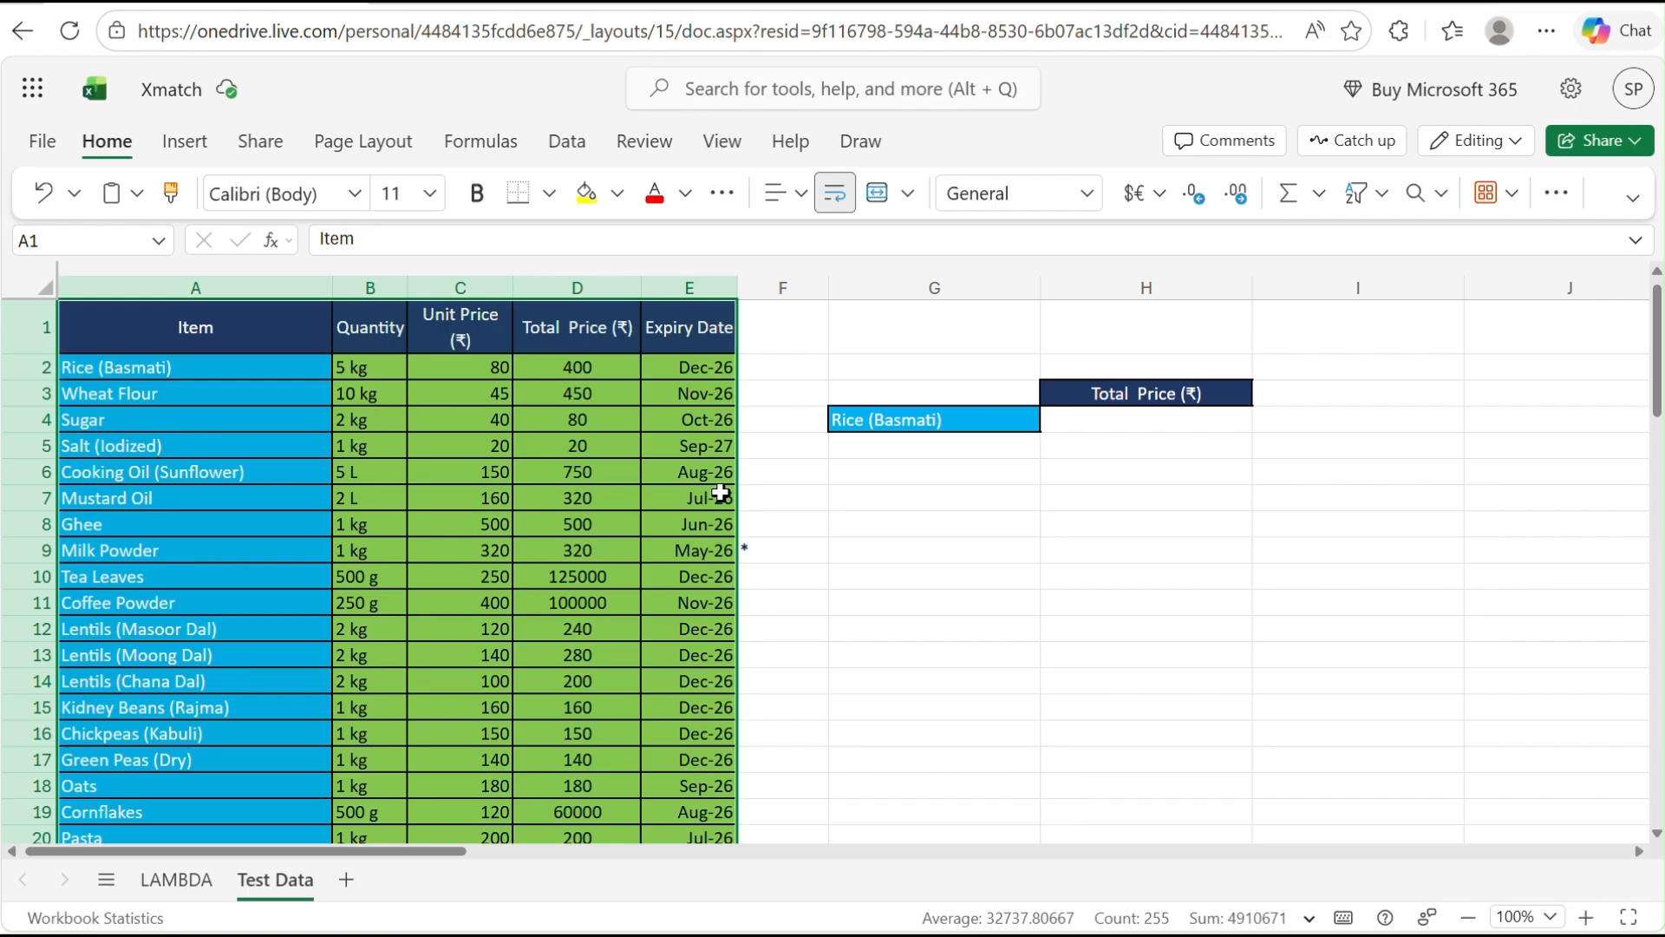
pyautogui.click(951, 425)
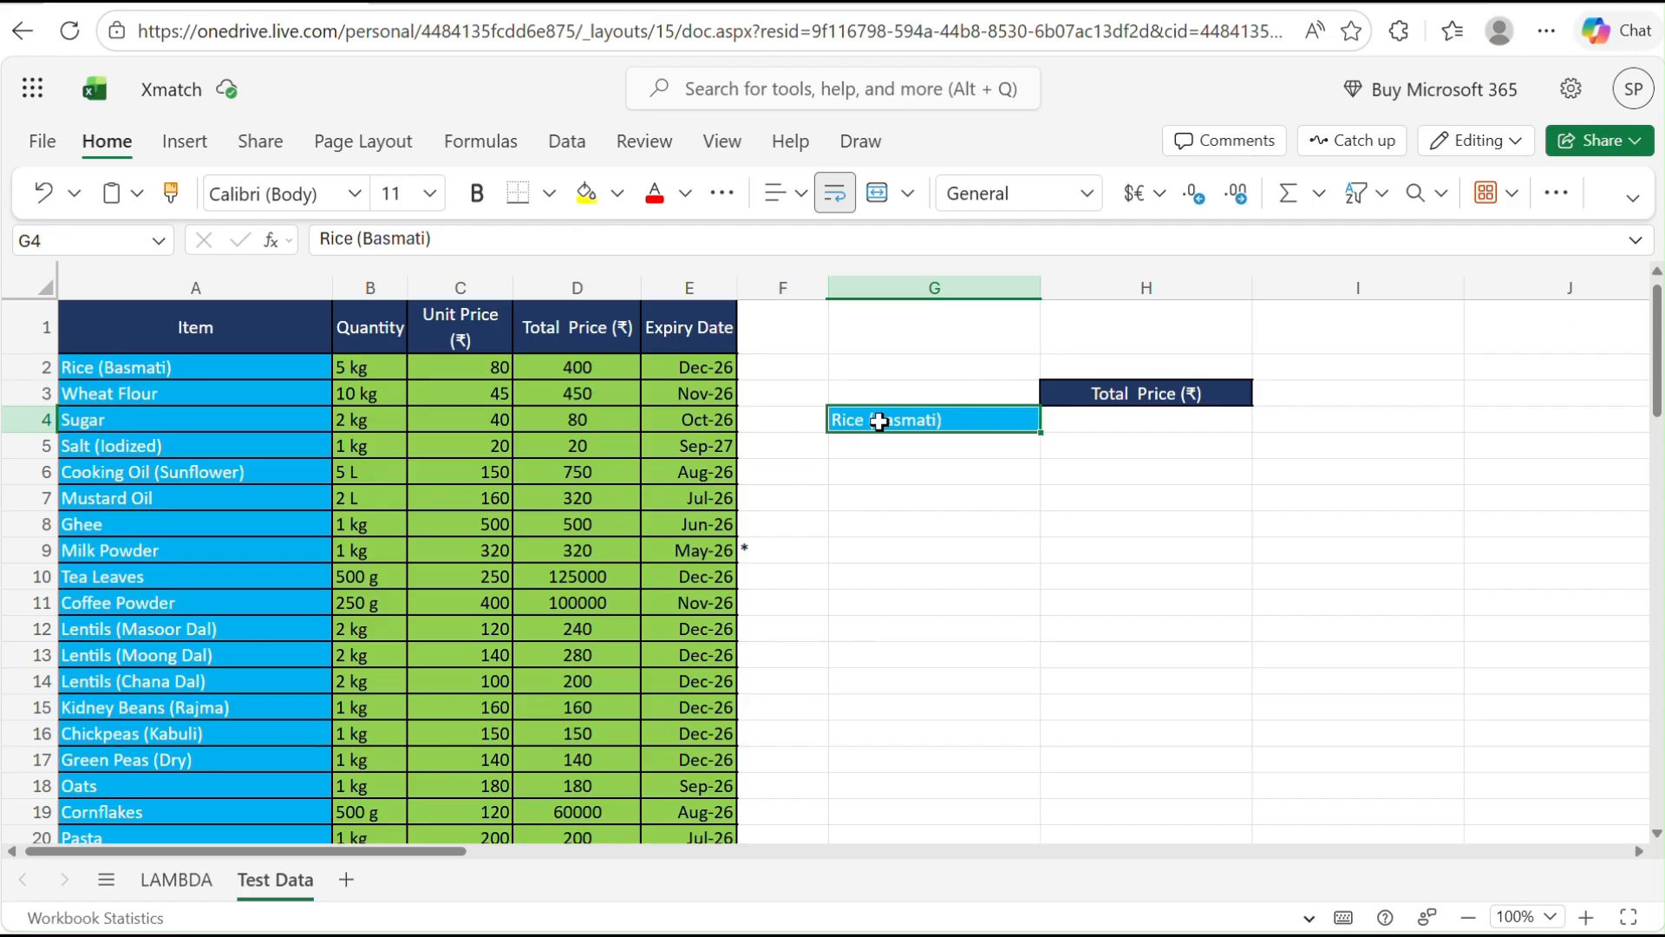
pyautogui.click(1119, 394)
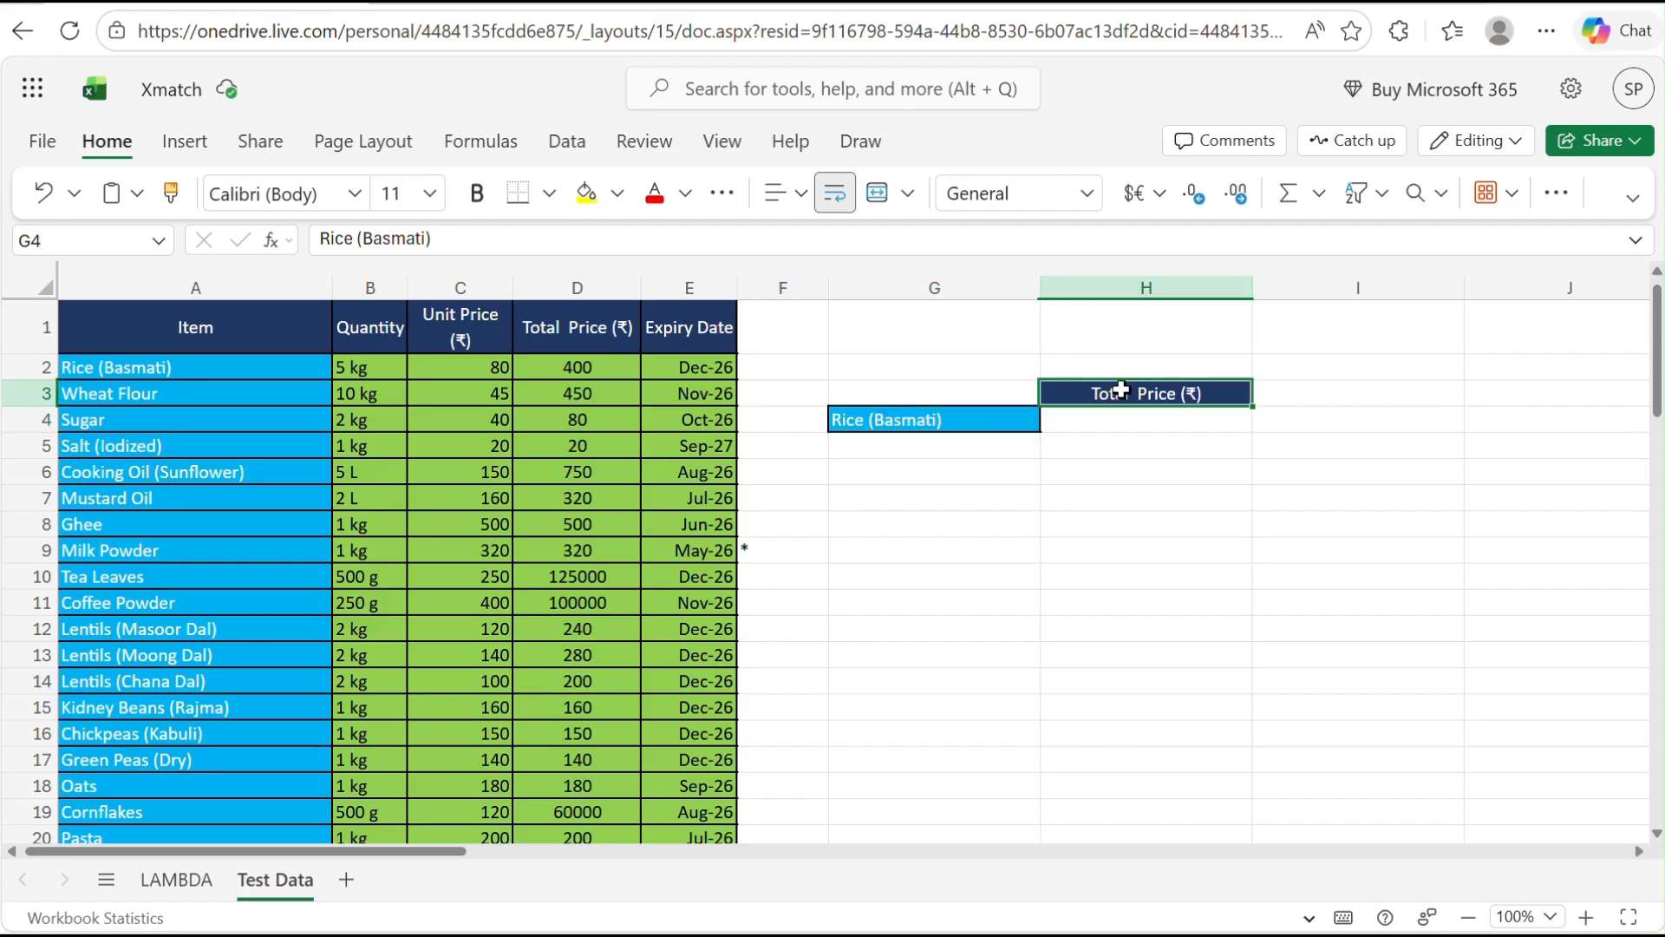
pyautogui.moveTo(369, 328); pyautogui.dragTo(697, 307)
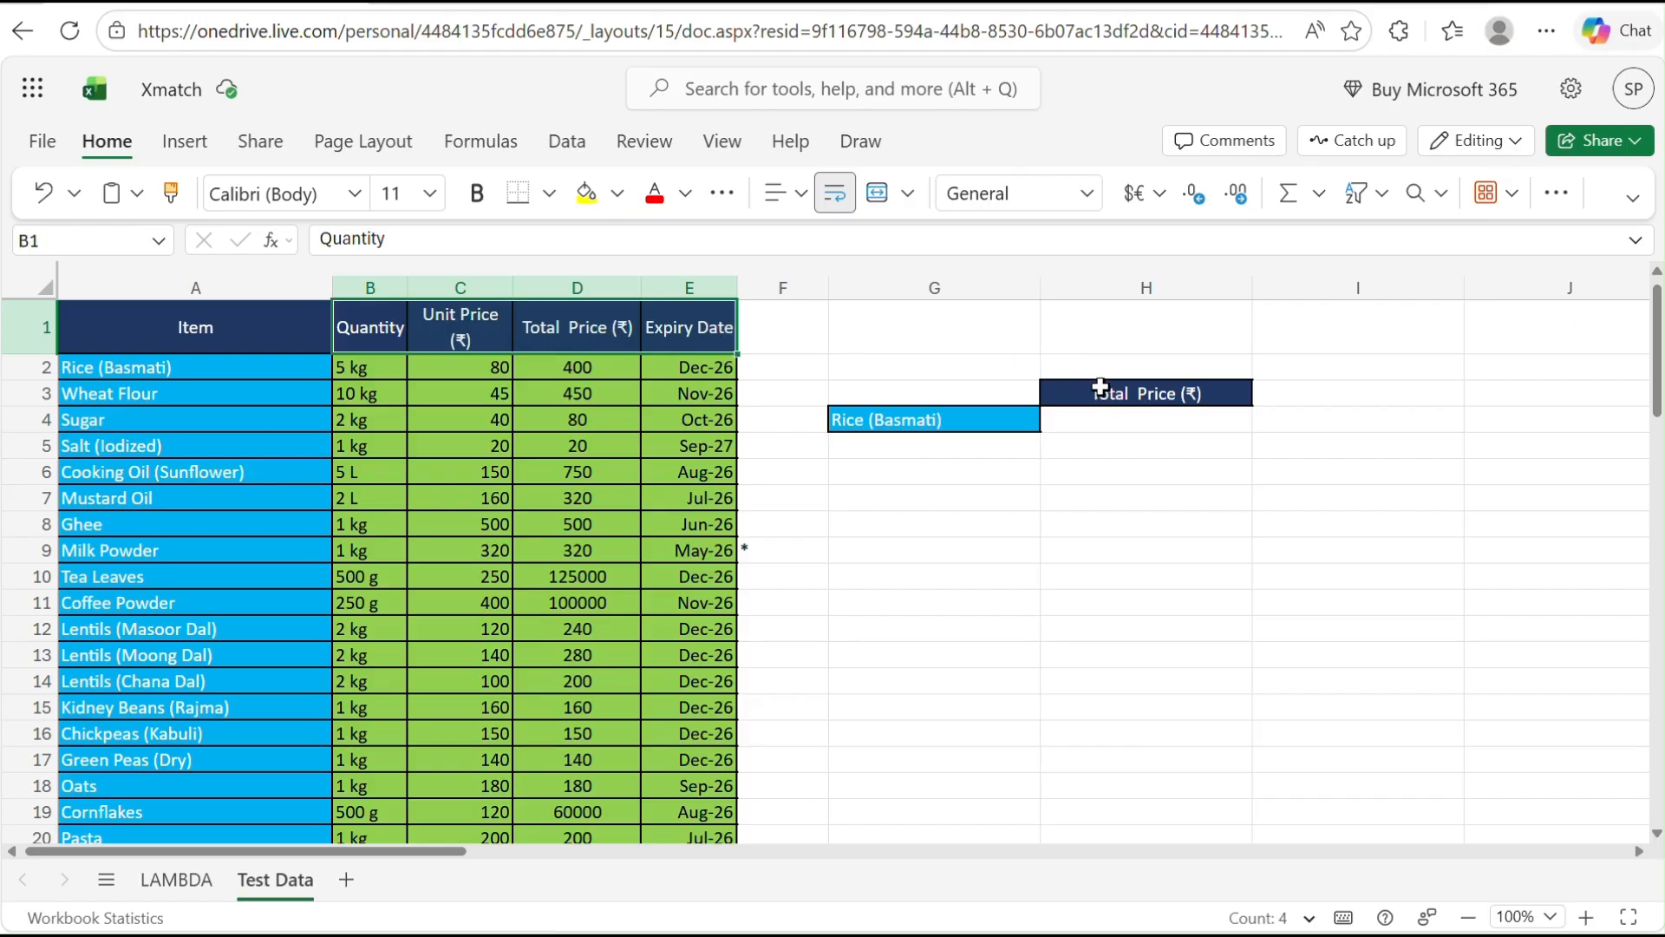
pyautogui.click(1125, 394)
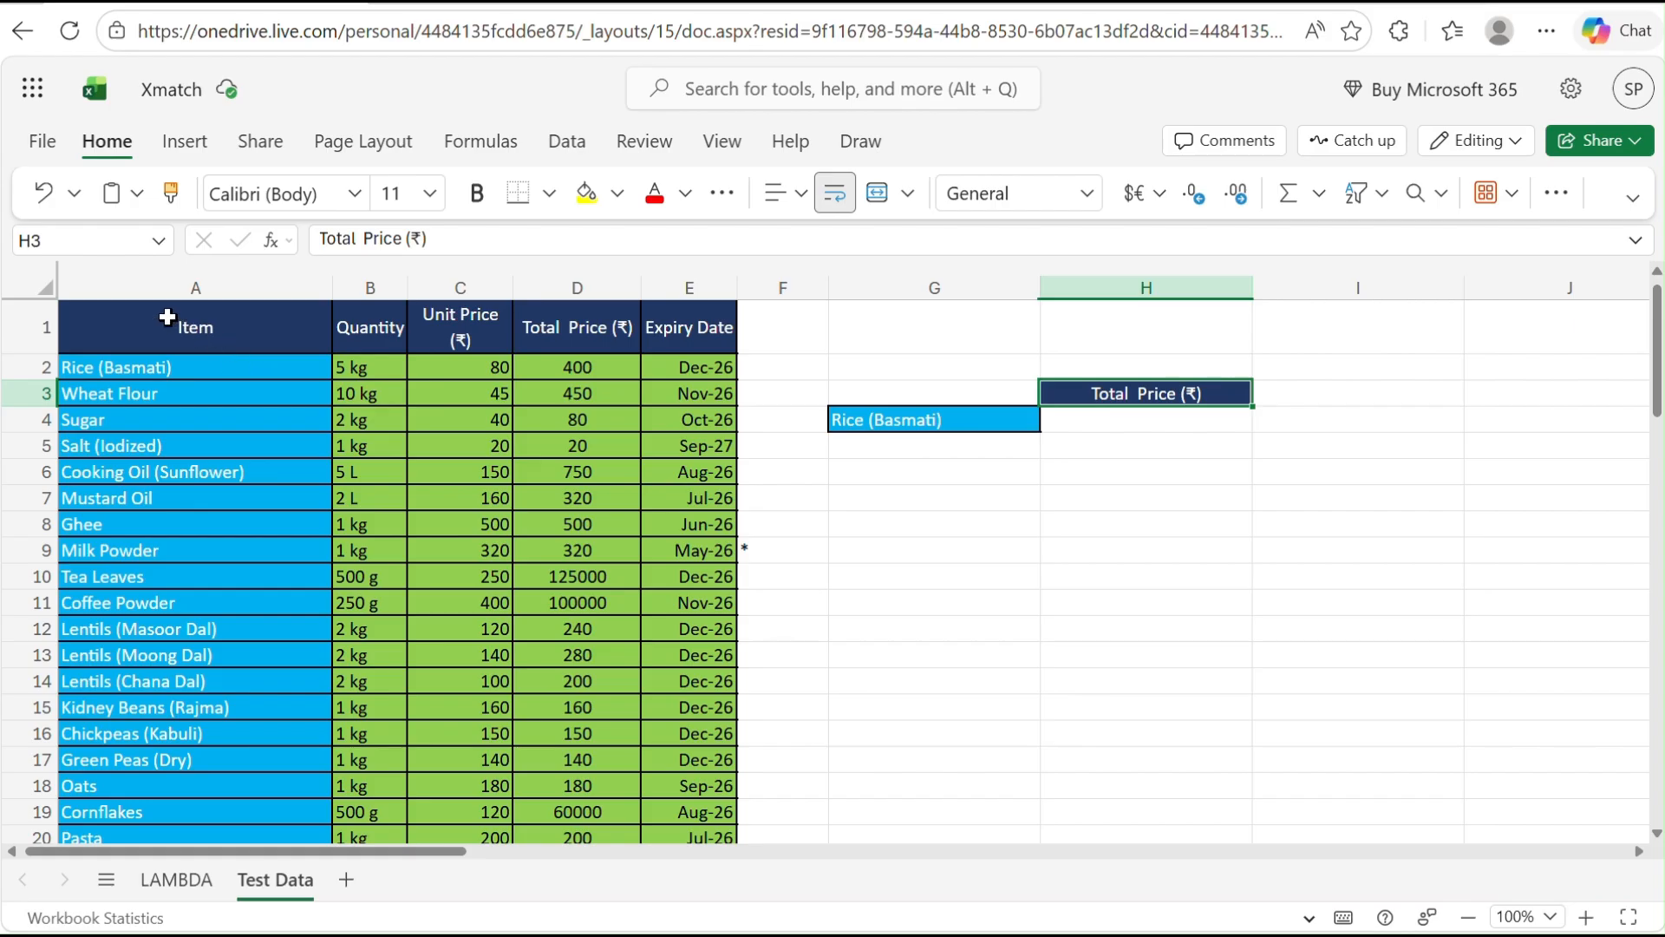
# - Select the complete item table A1:E51 on the Test Data sheet to review the range it covers
pyautogui.moveTo(167, 318); pyautogui.dragTo(683, 334)
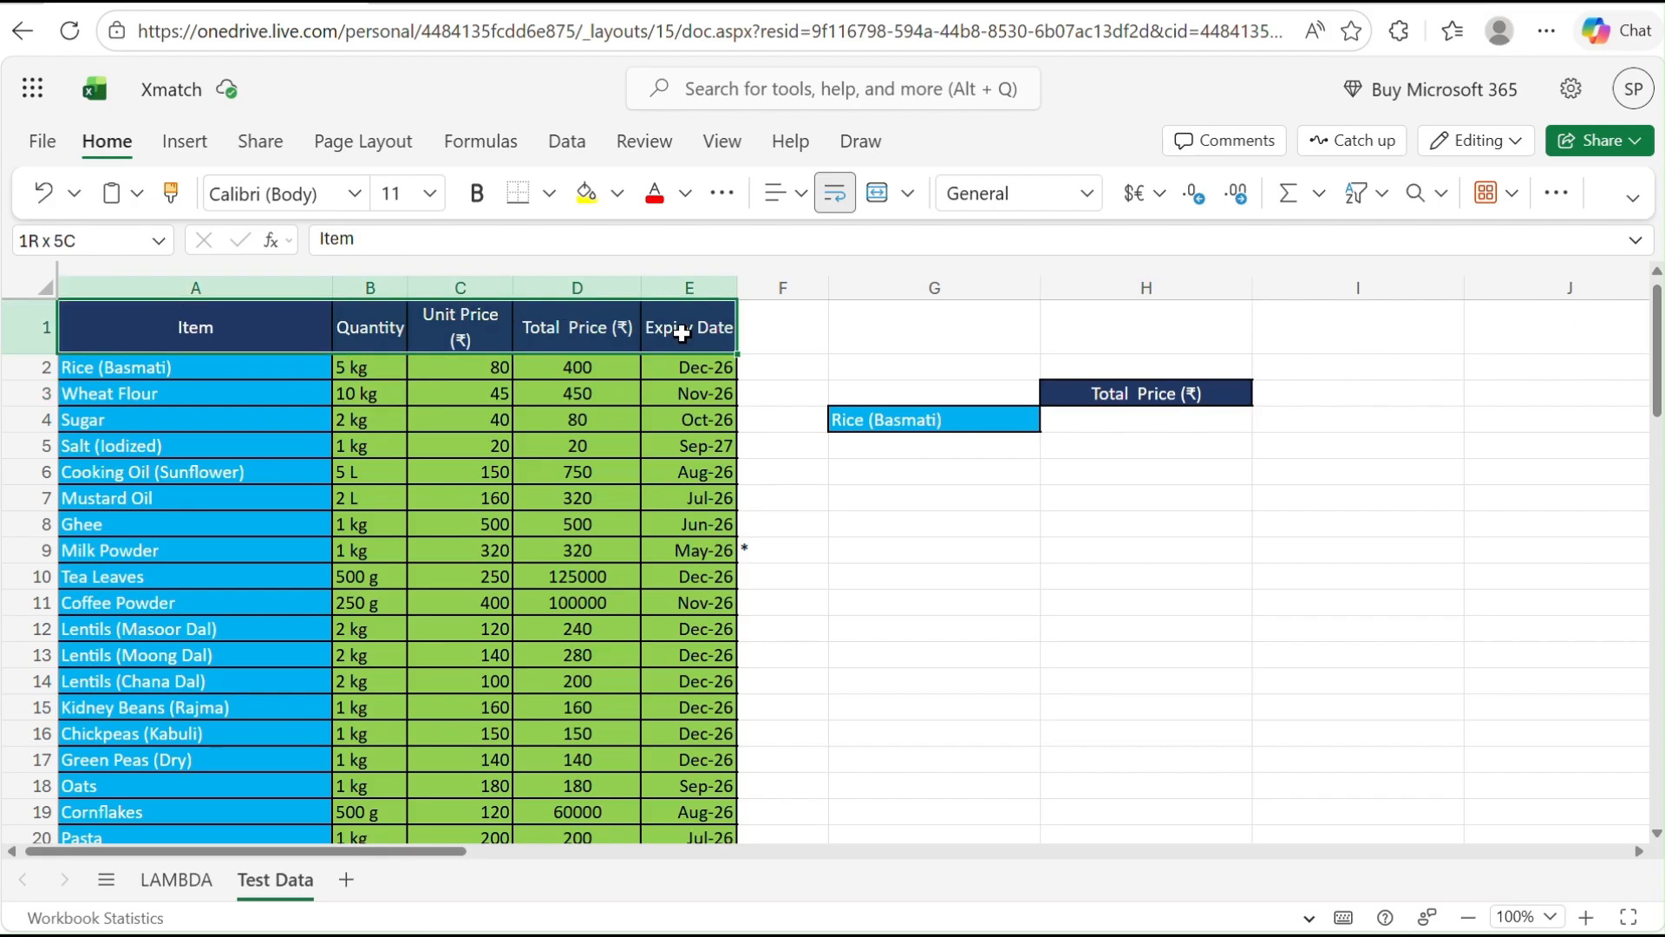
pyautogui.scroll(-10, 746, 763)
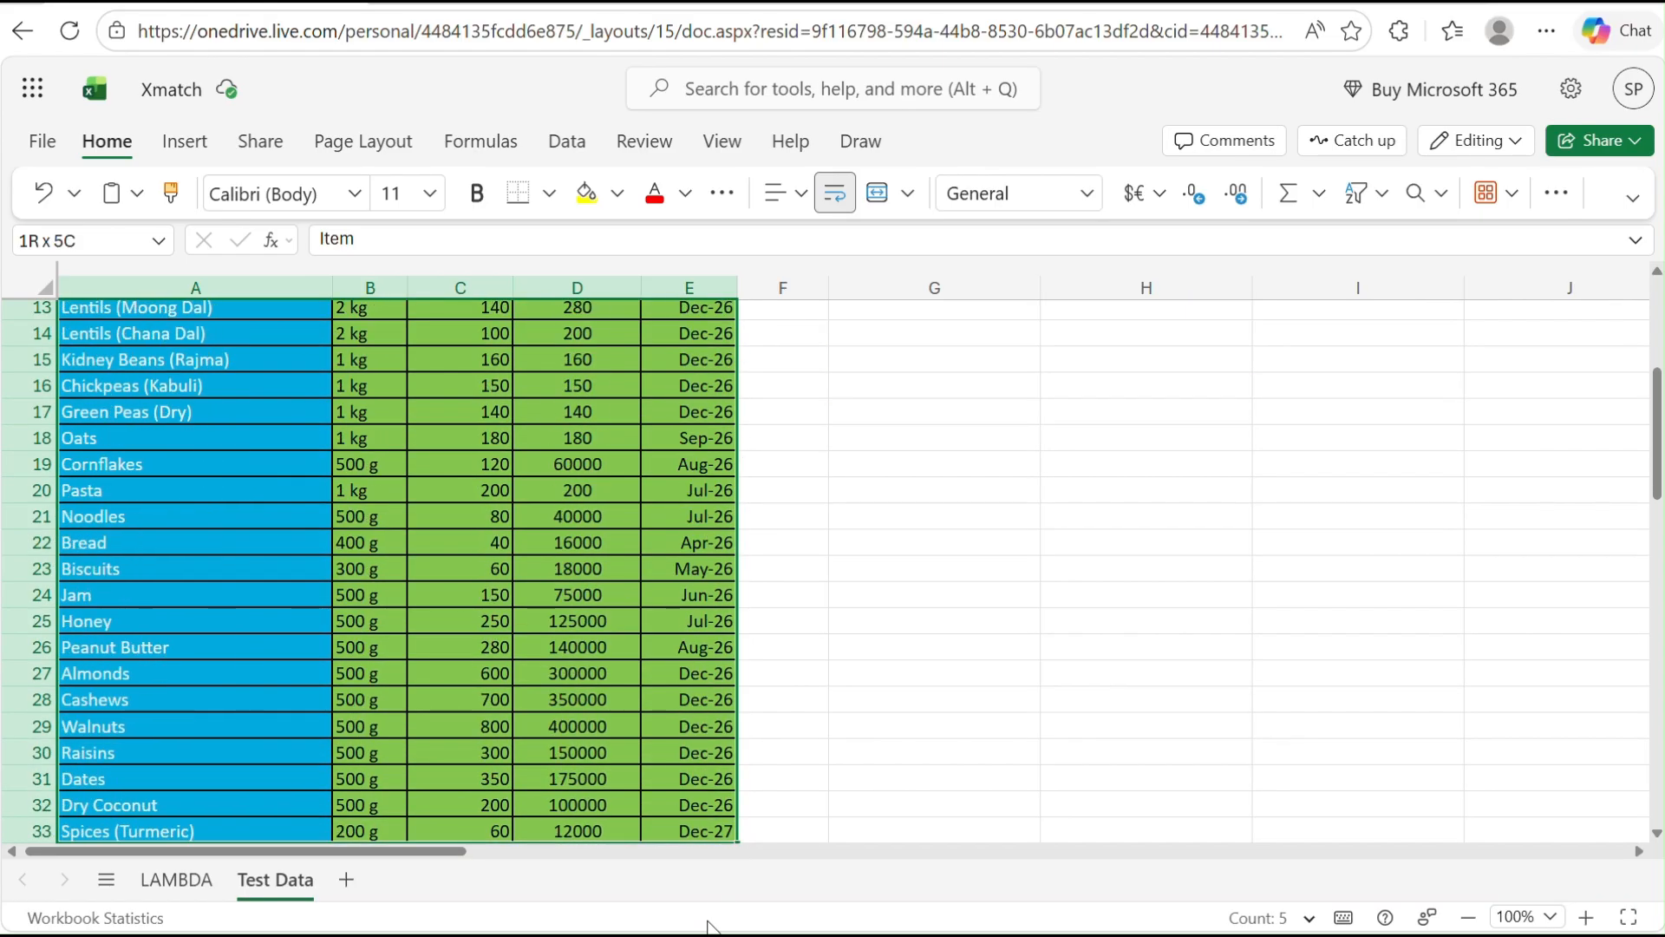
pyautogui.moveTo(709, 871); pyautogui.dragTo(718, 597)
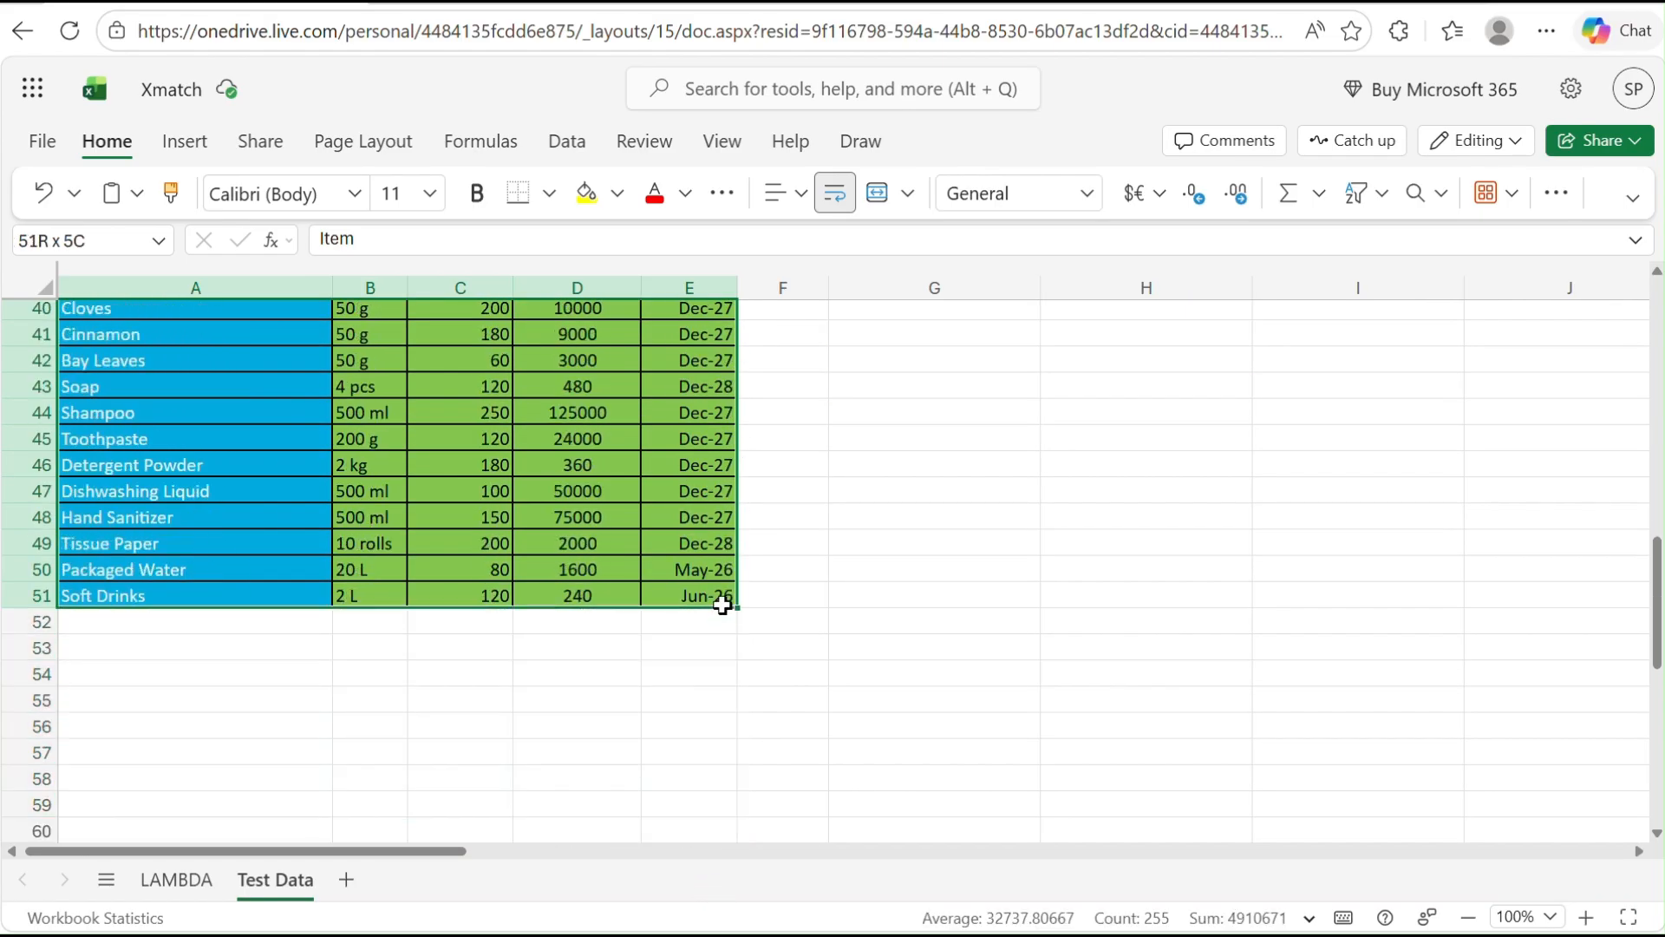
pyautogui.scroll(13, 823, 575)
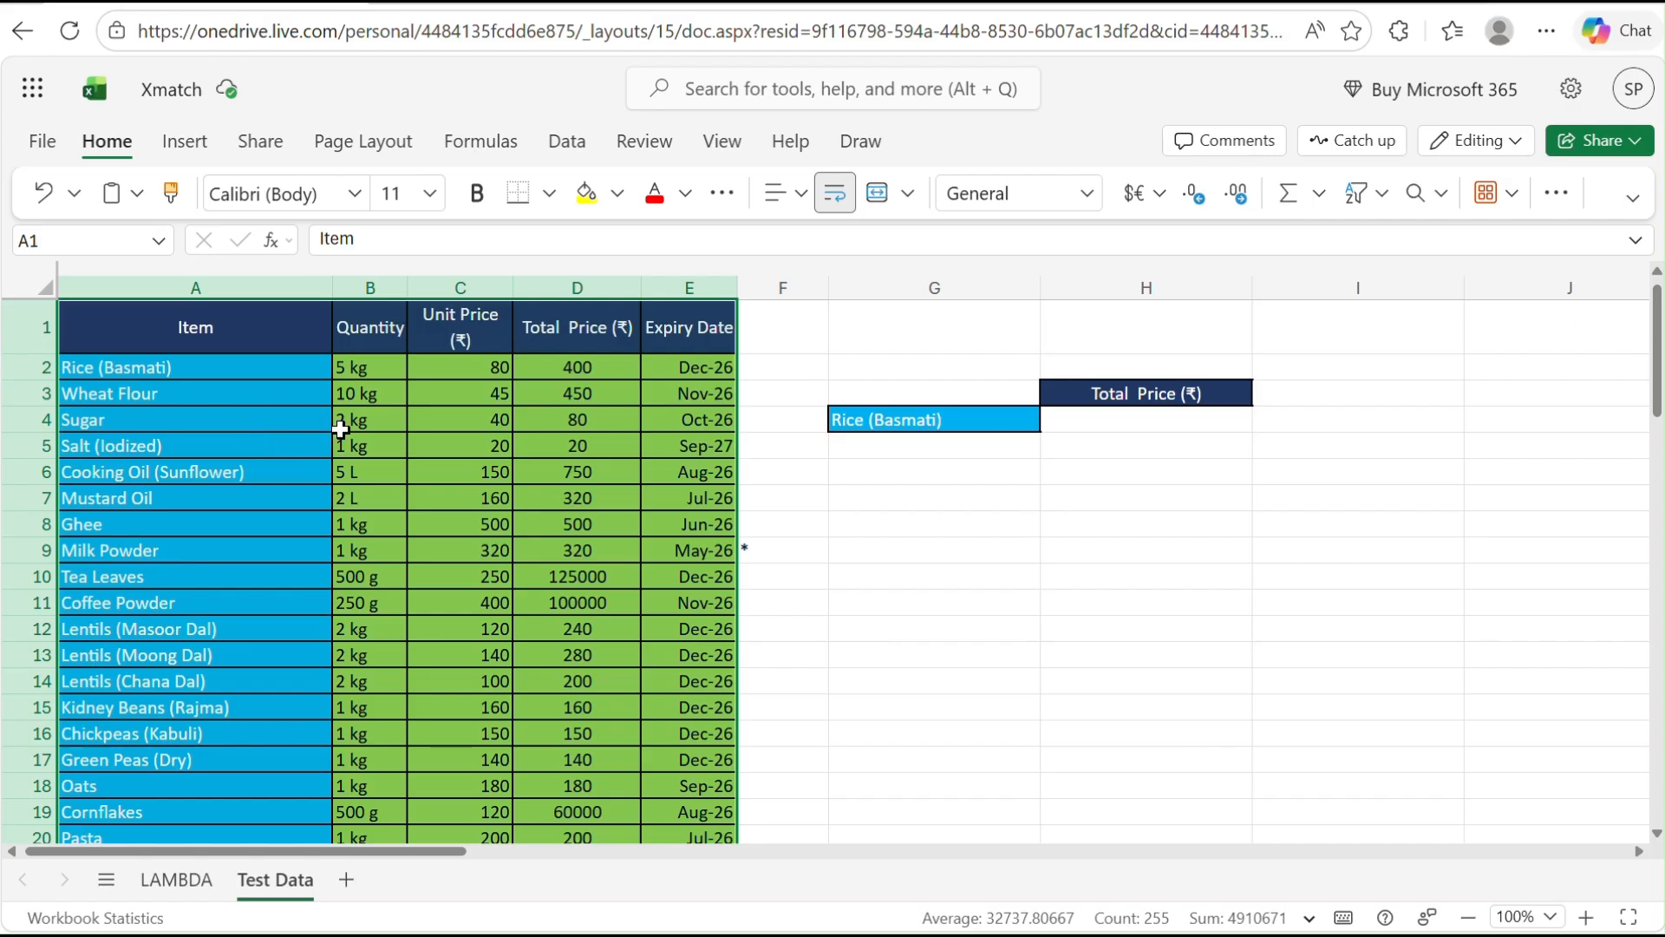
# - Clear the stray asterisk from cell F9 beside the Milk Powder row
pyautogui.click(784, 550)
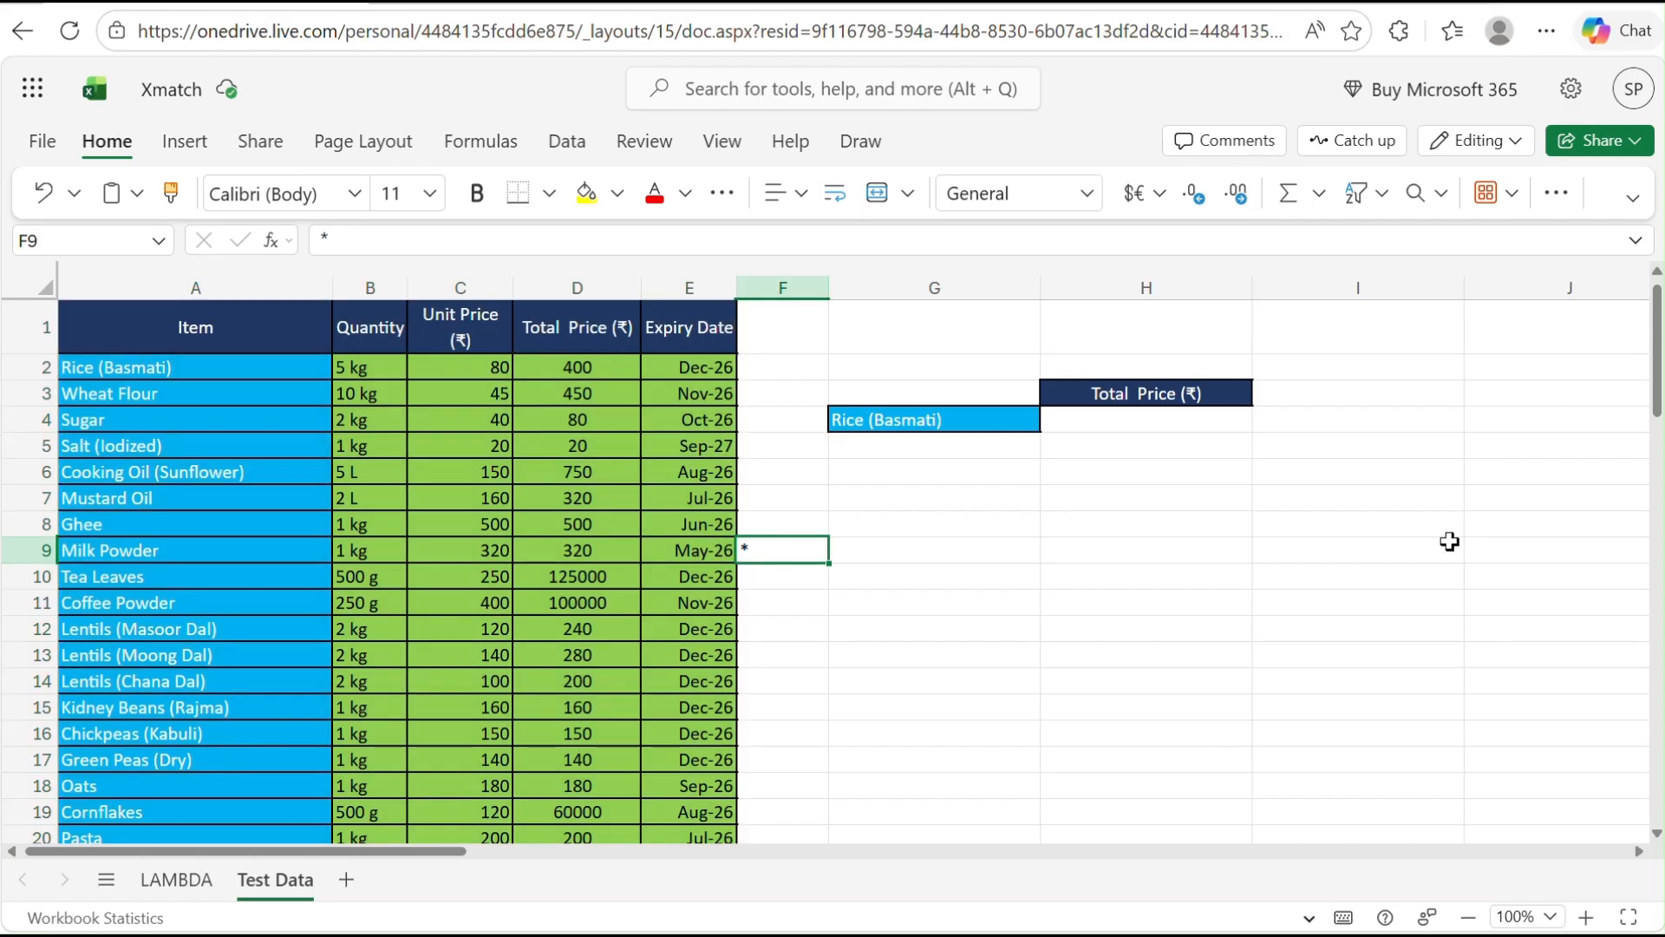
pyautogui.press('Delete')
pyautogui.click(872, 442)
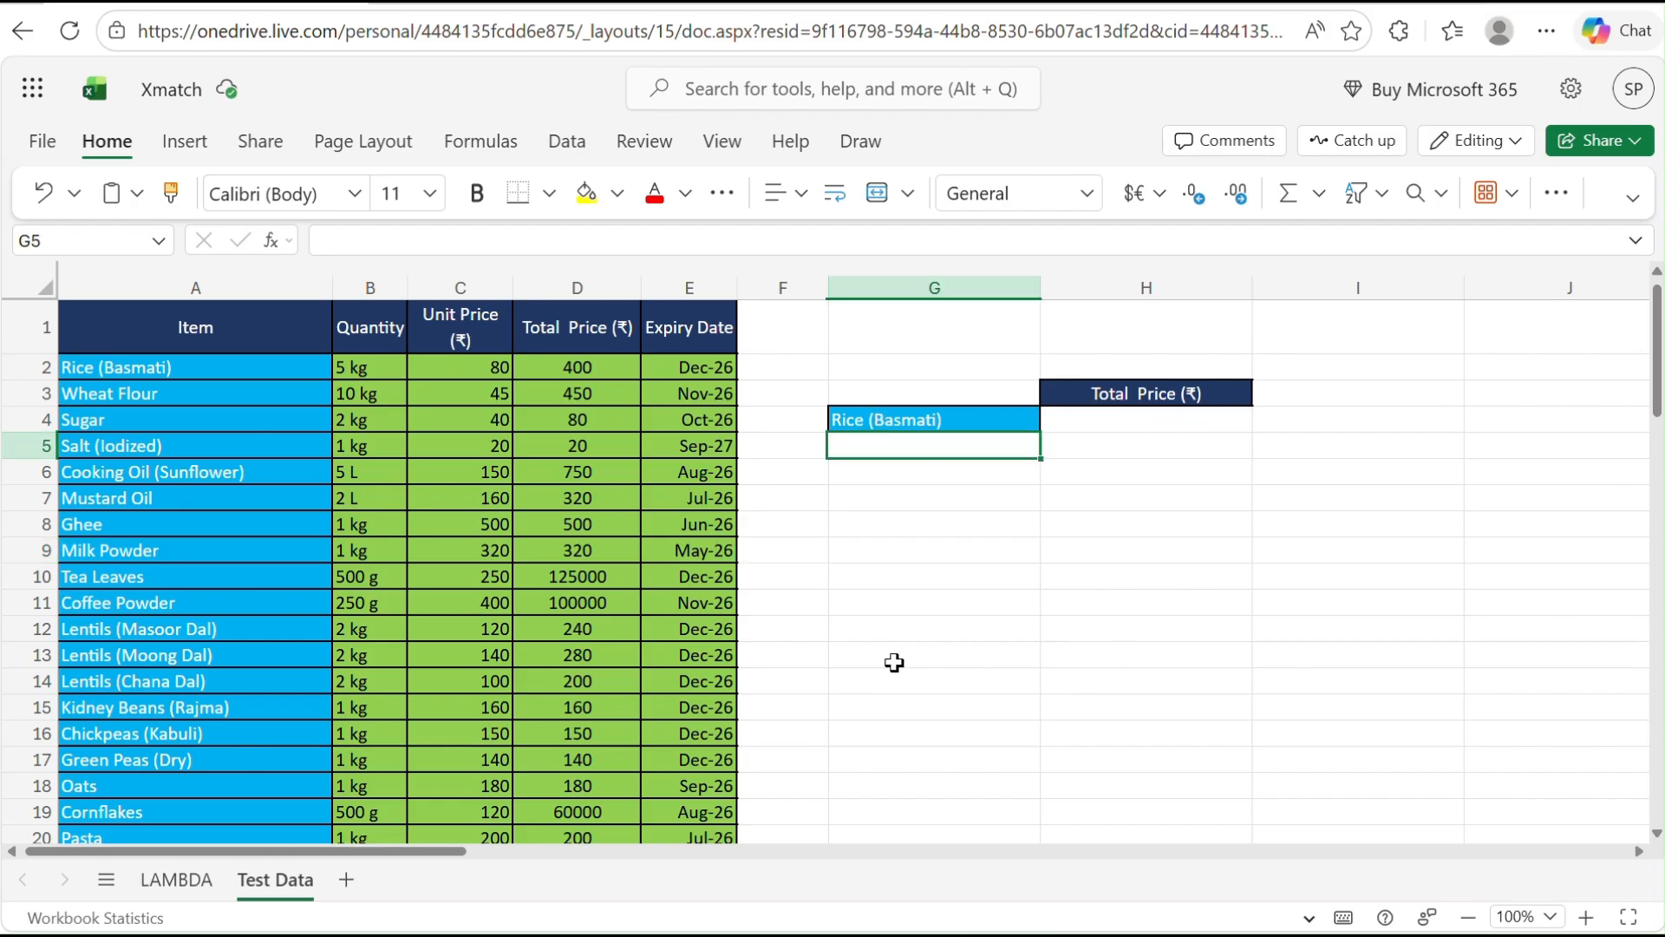
# - Replace the lookup item in cell G4 with ItemName
pyautogui.click(913, 421)
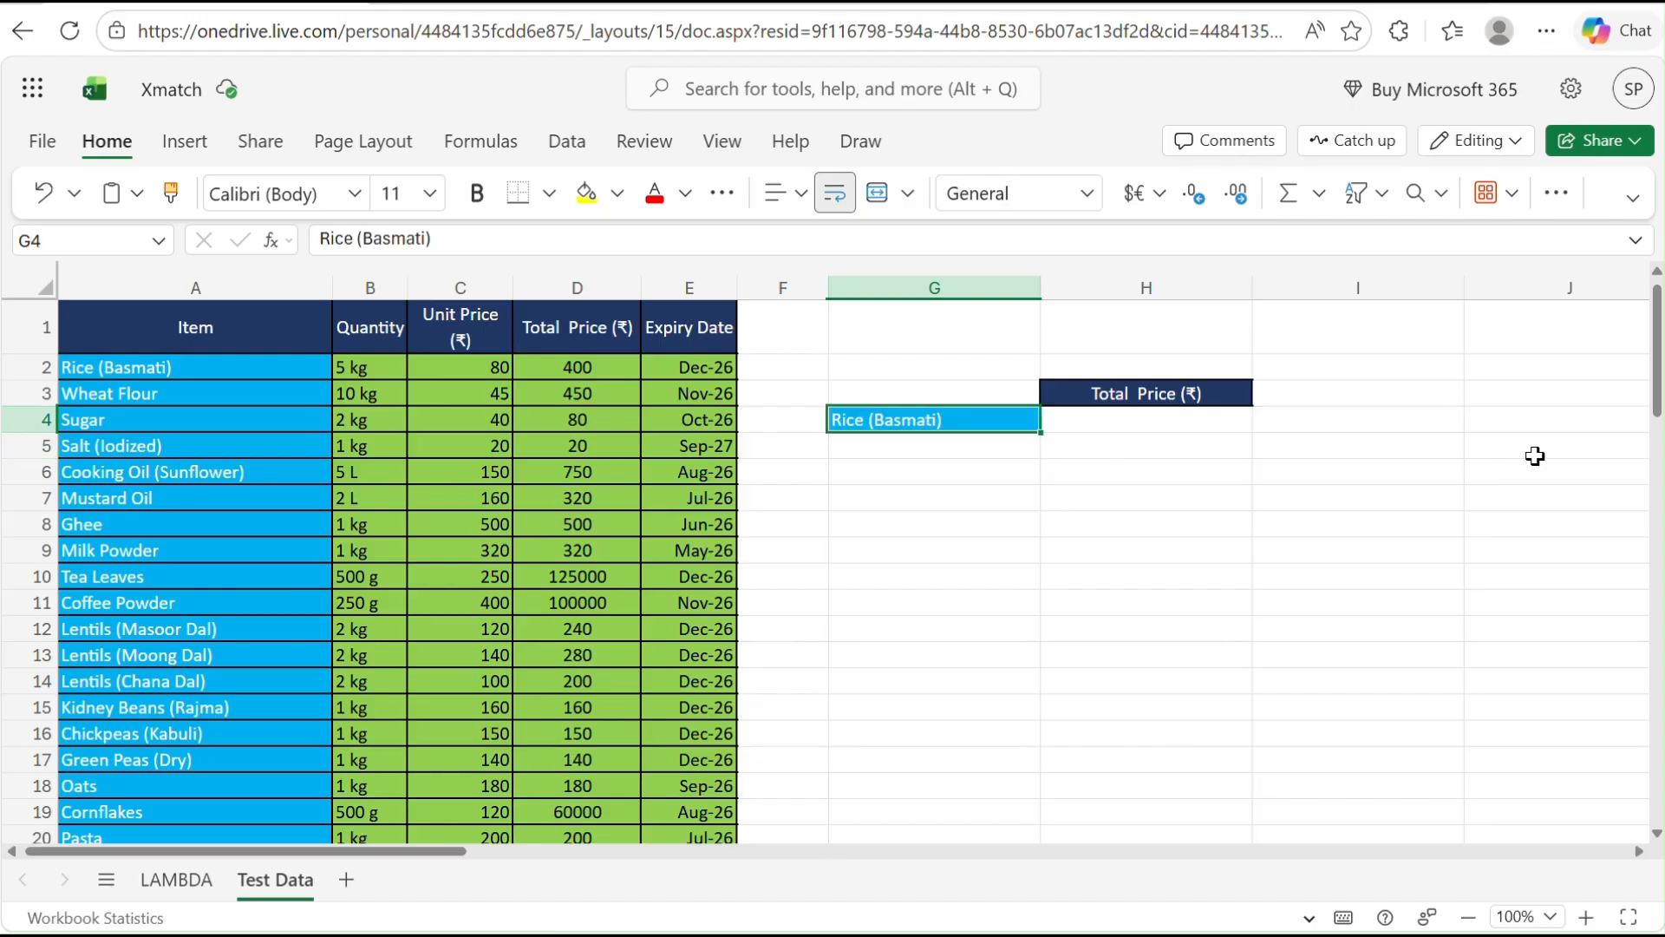
pyautogui.write('Item')
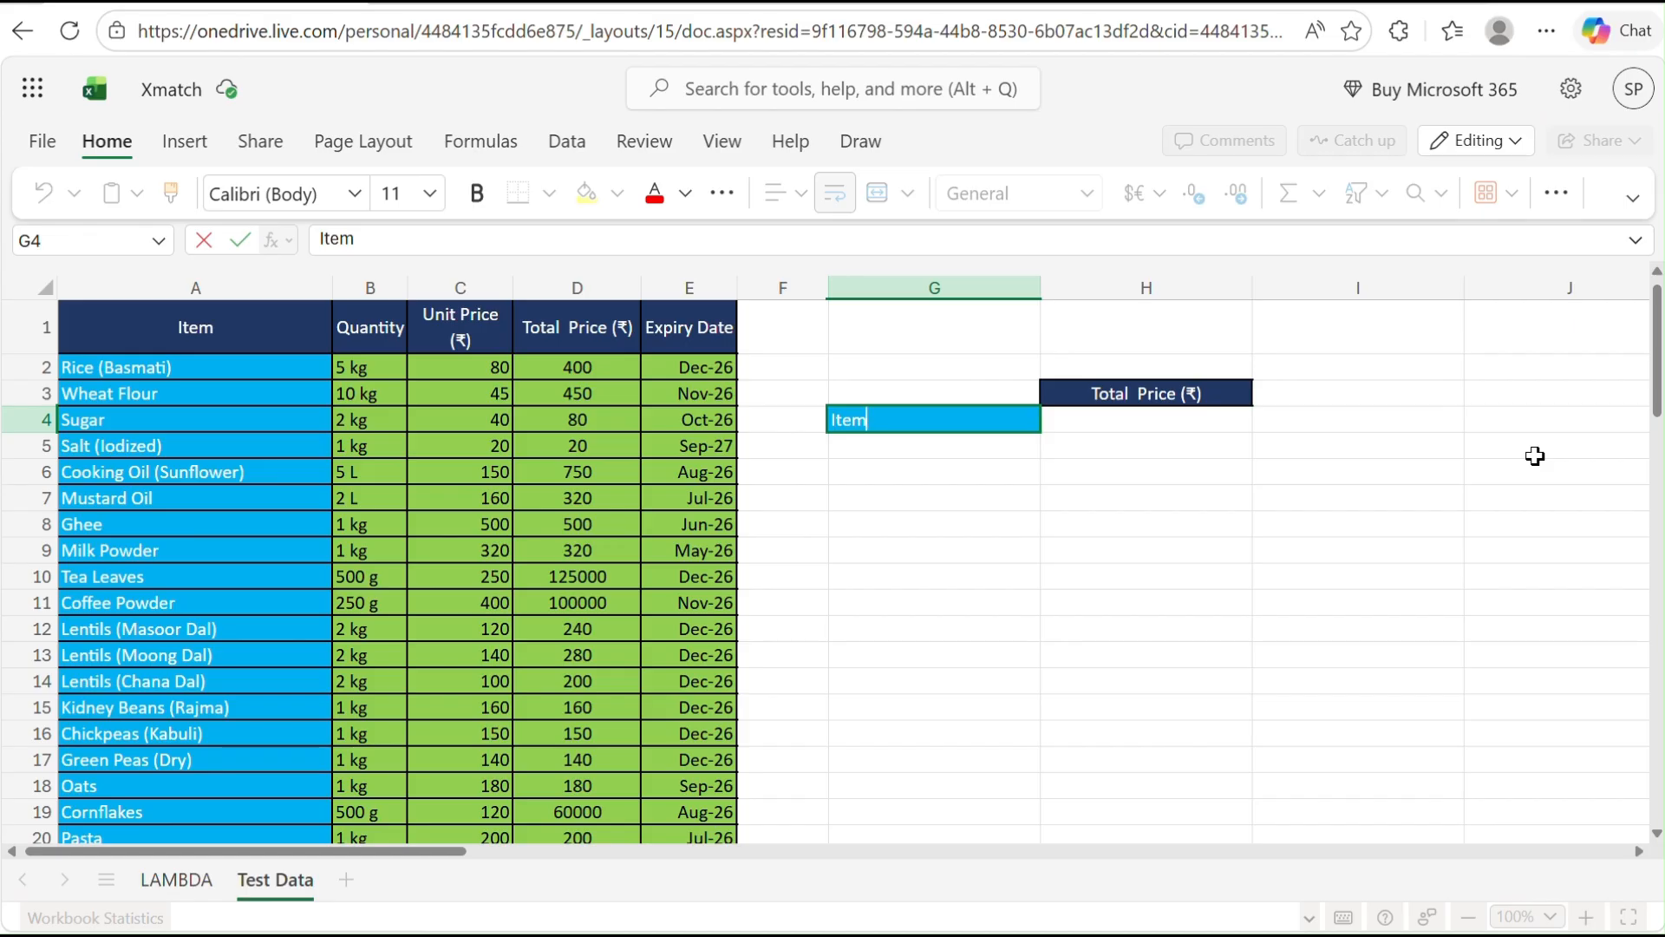
pyautogui.write('Name')
pyautogui.click(915, 469)
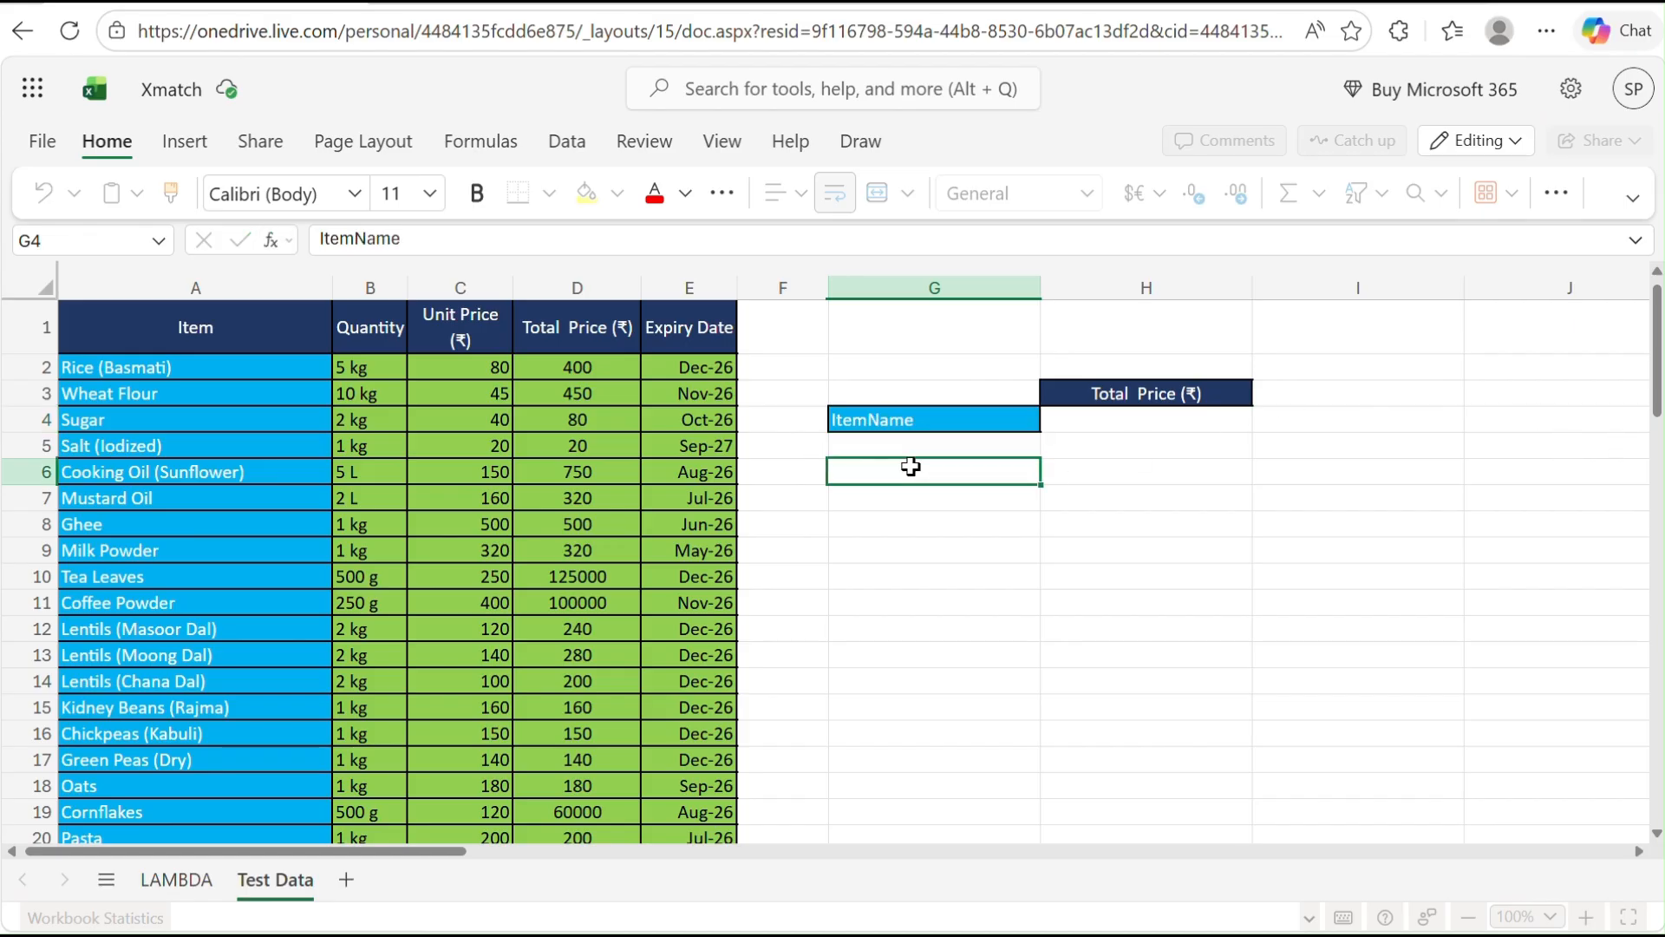
pyautogui.click(861, 418)
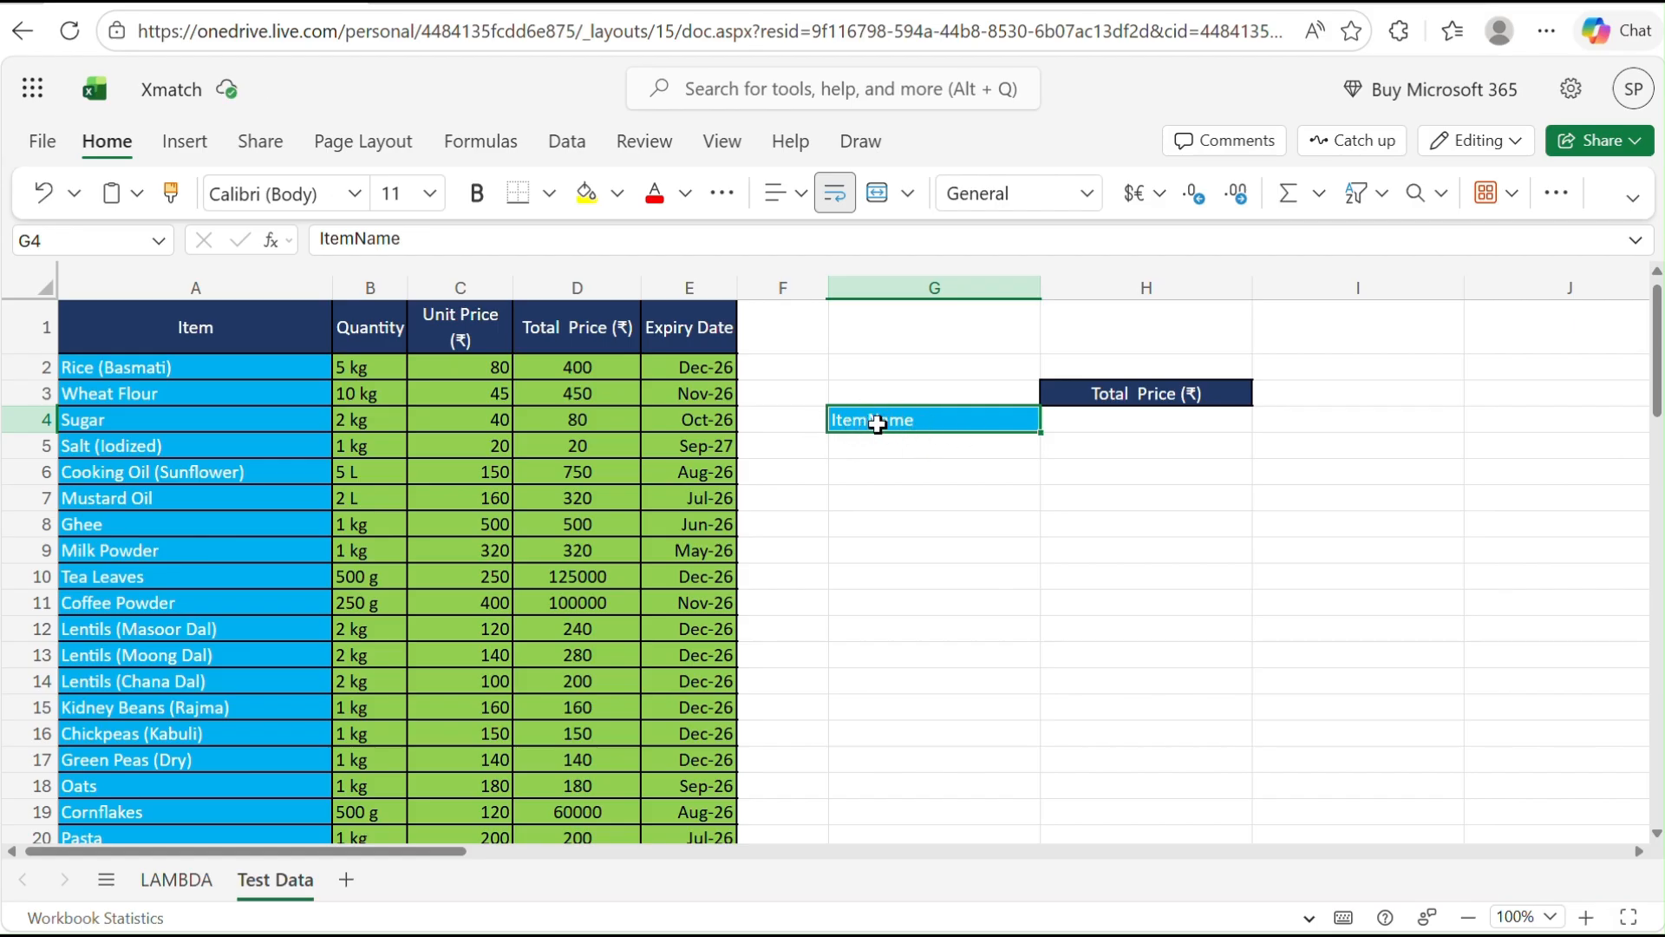
# - Replace the lookup header in cell H3 with SearchFor
pyautogui.click(1125, 386)
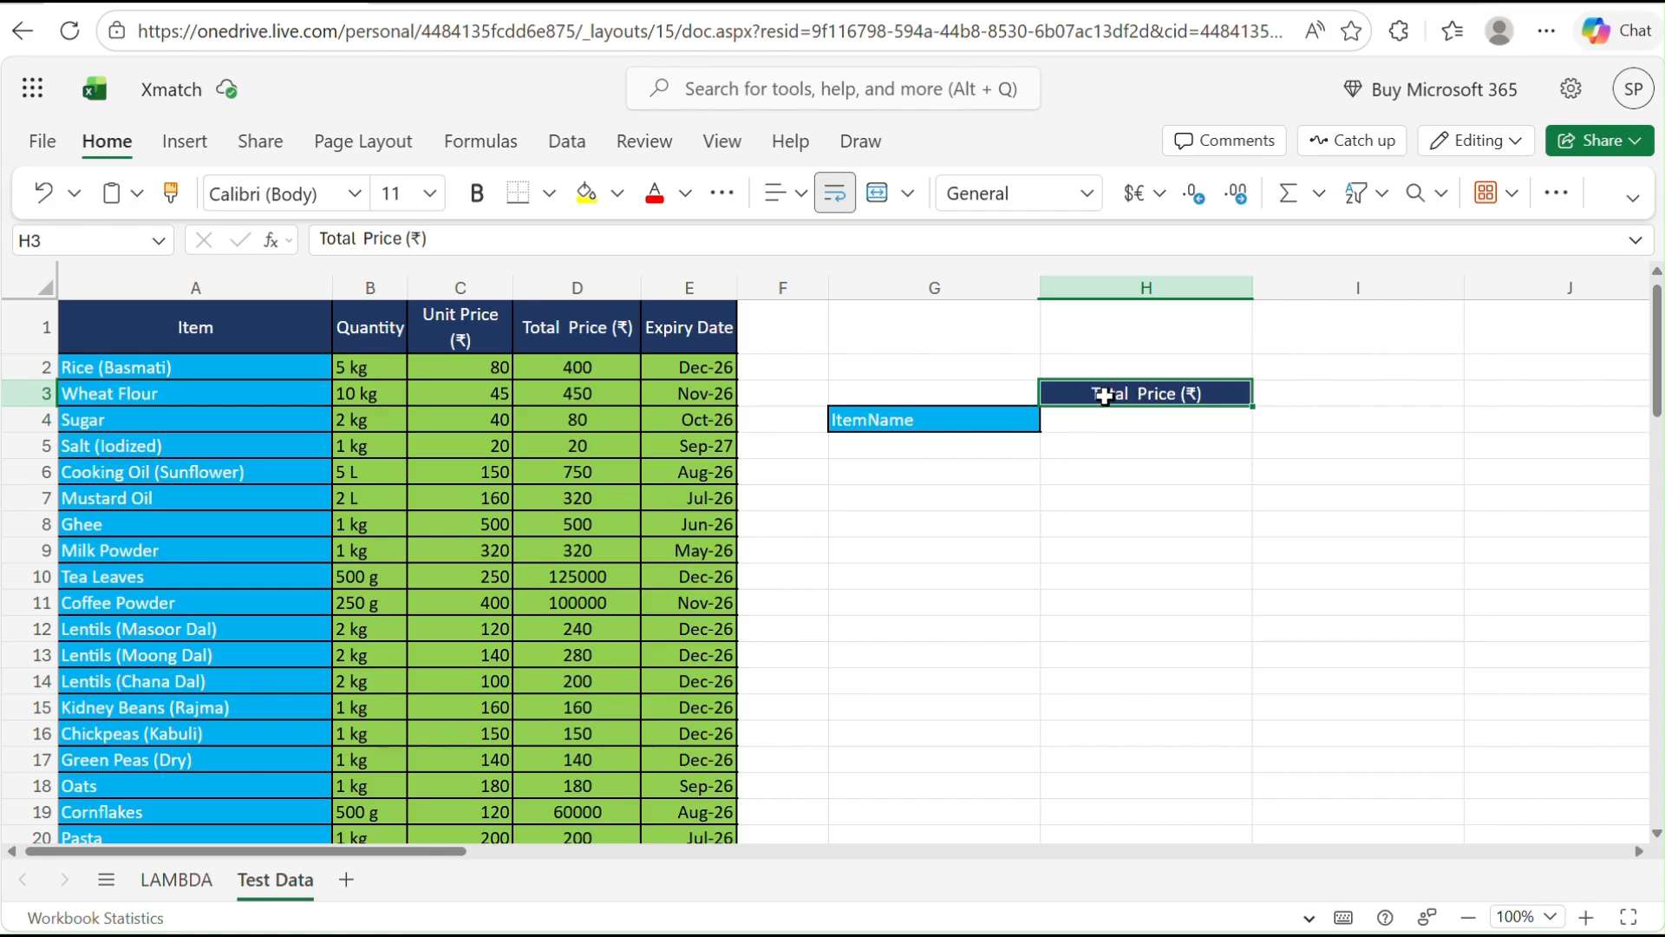
pyautogui.write('Search')
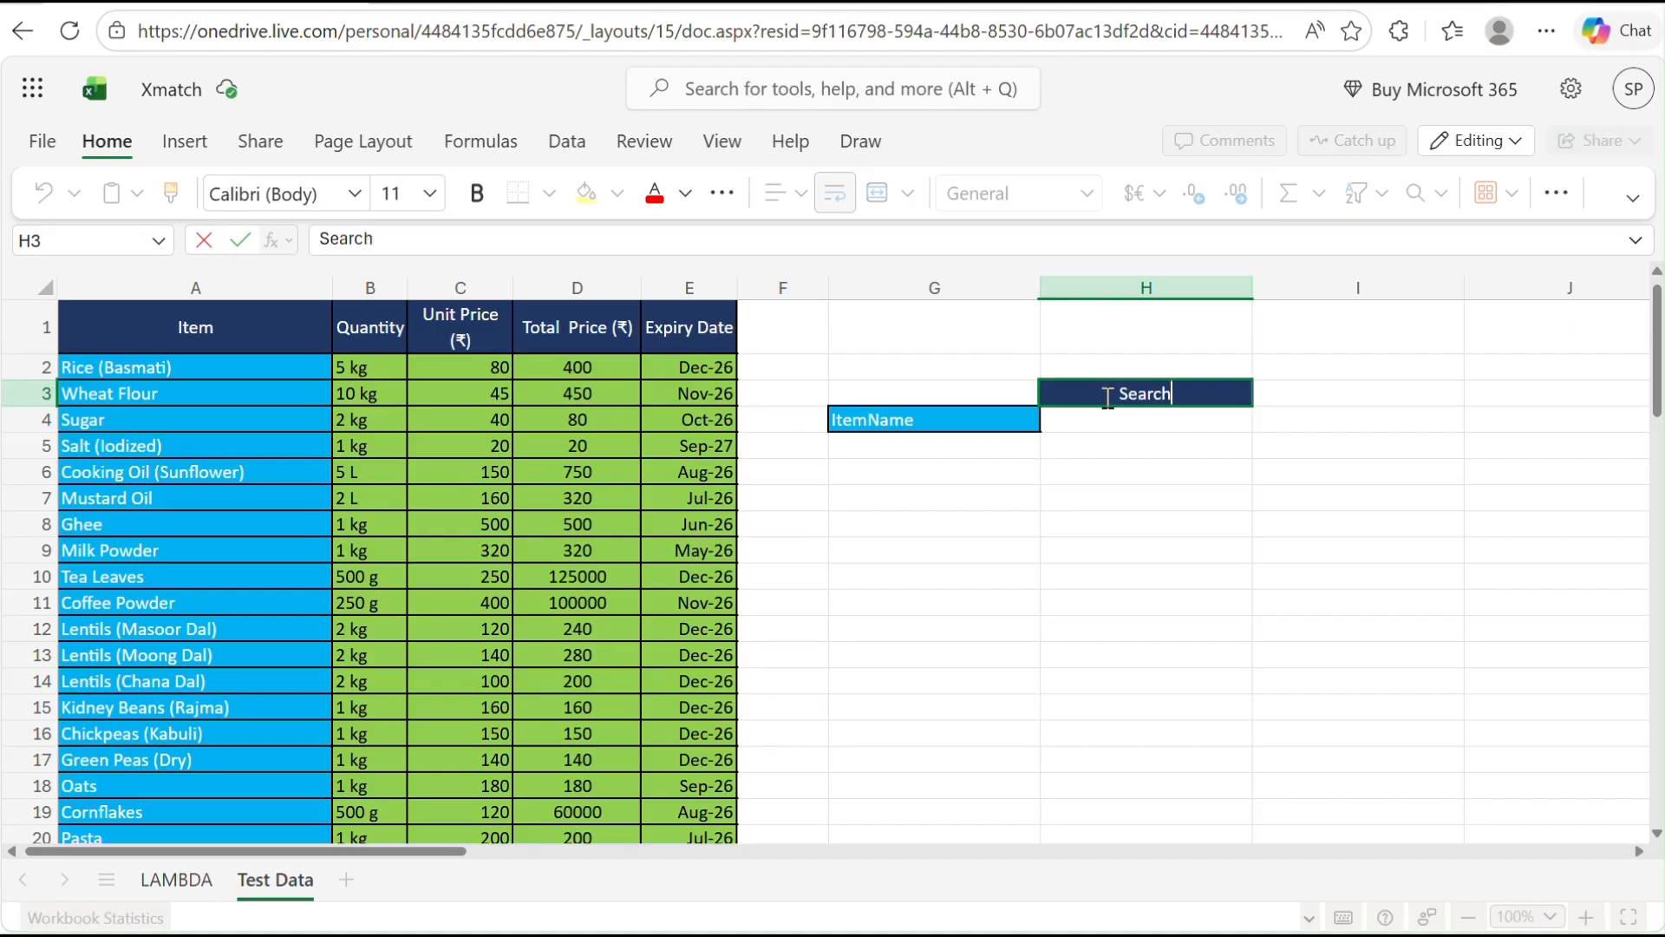
pyautogui.write('For')
# - Select the full table A1:E51 for review and switch to the PowerPoint slide show explaining the LAMBDA formula
pyautogui.moveTo(154, 313); pyautogui.dragTo(725, 569)
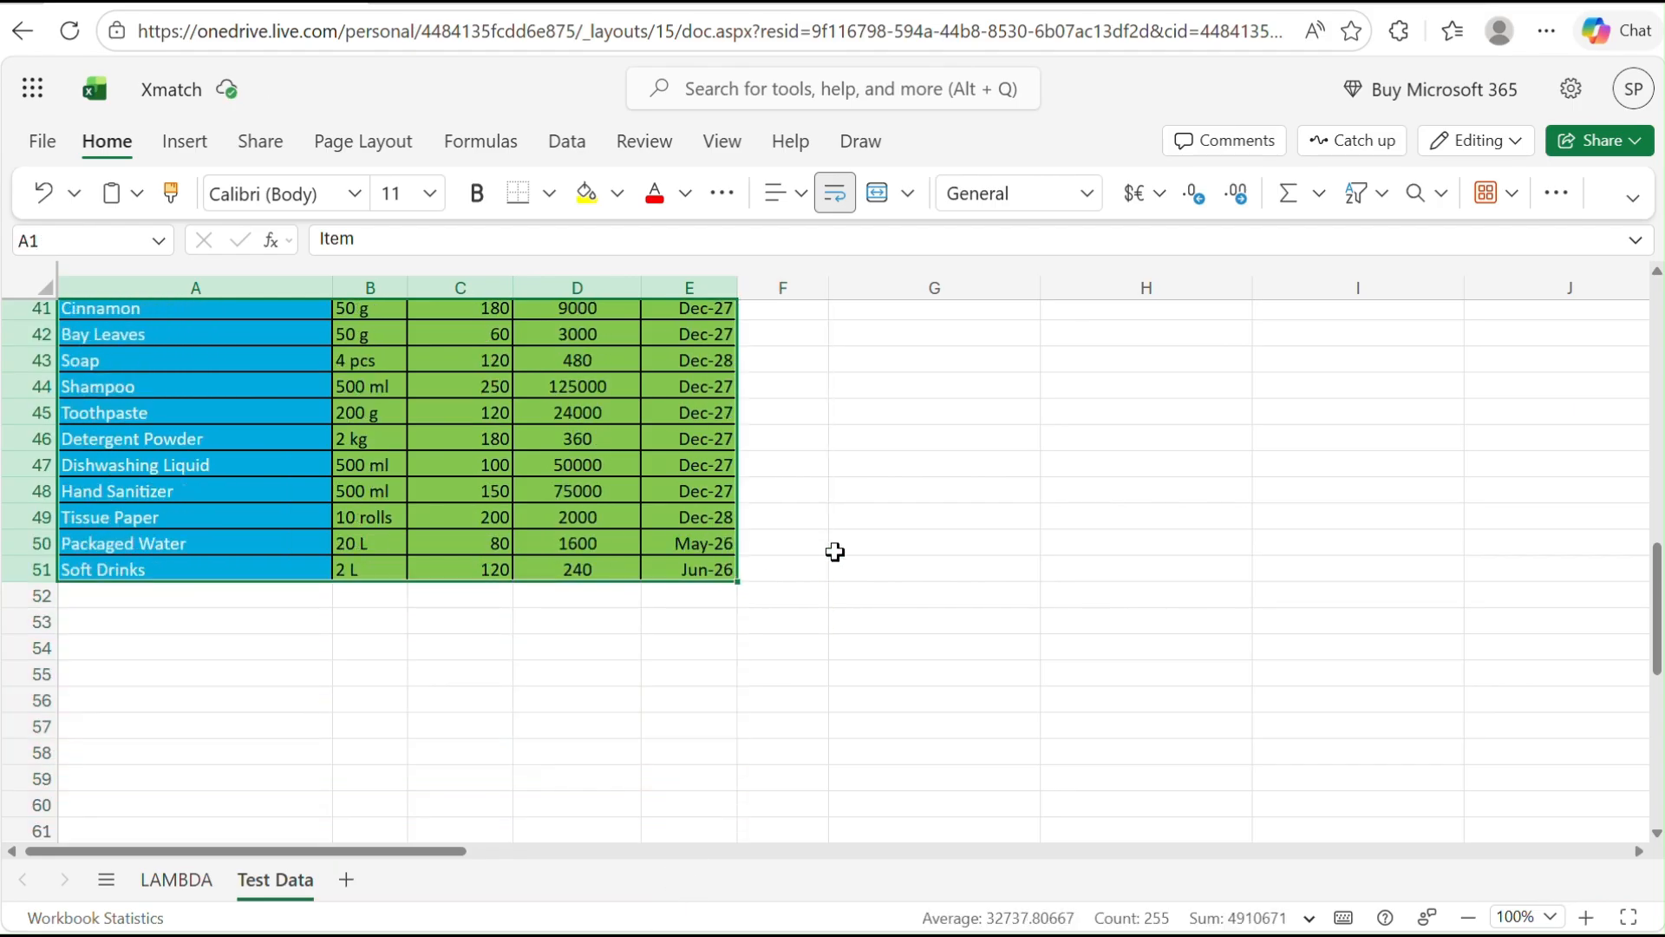
pyautogui.scroll(8, 890, 530)
pyautogui.scroll(4, 891, 529)
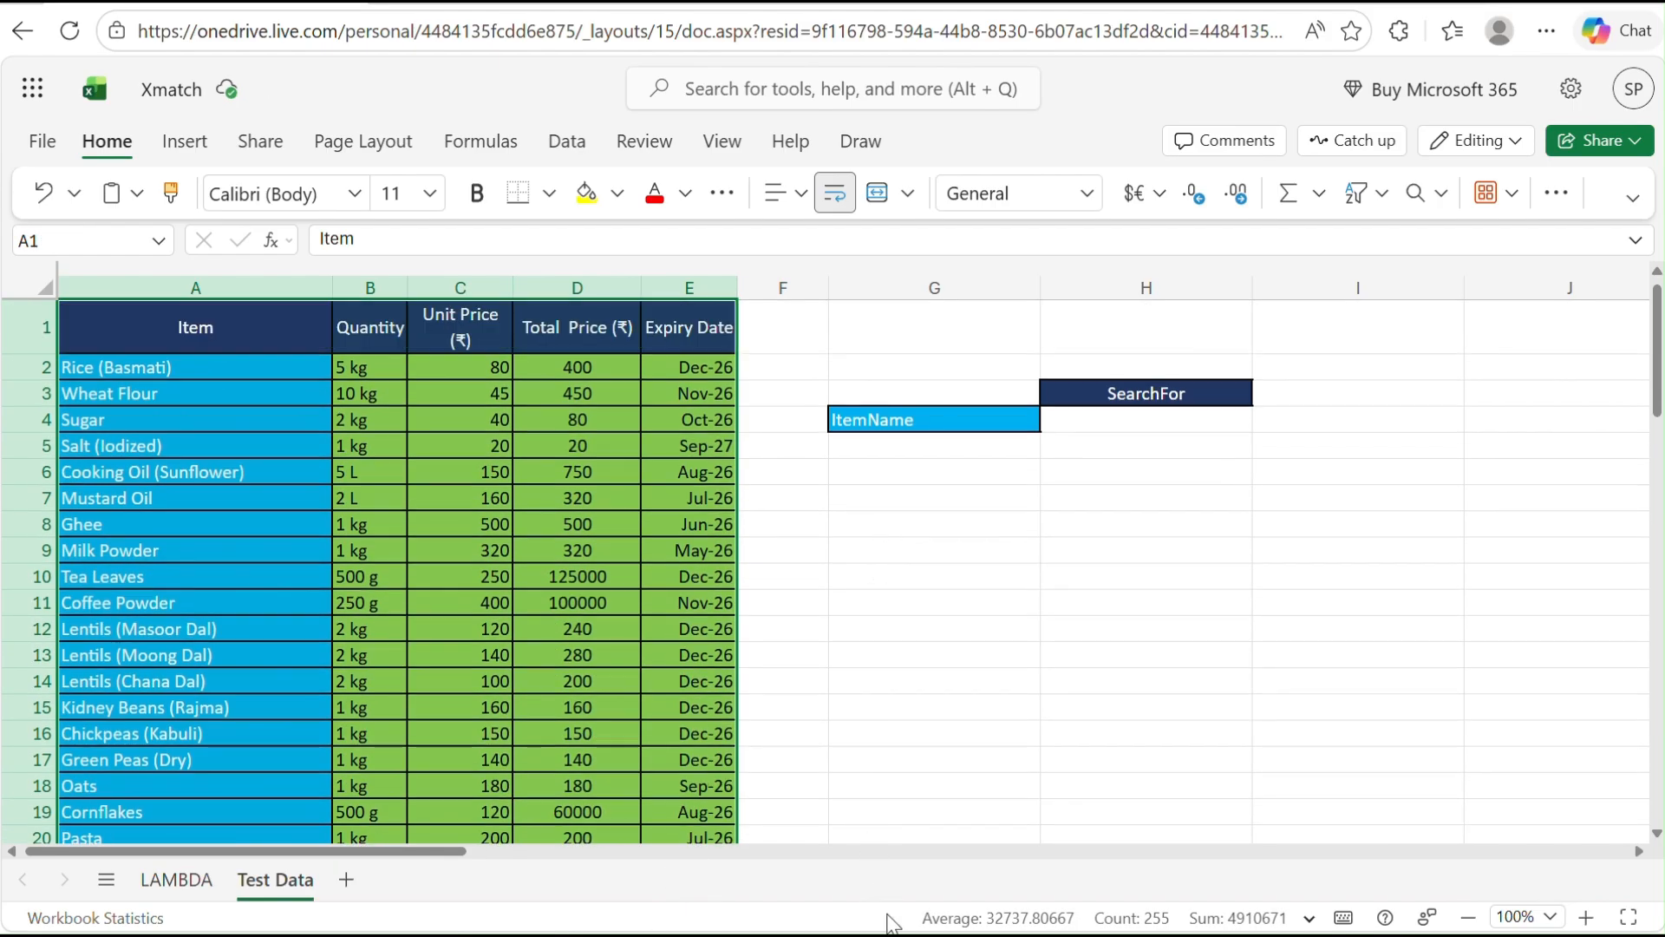
pyautogui.moveTo(1064, 933)
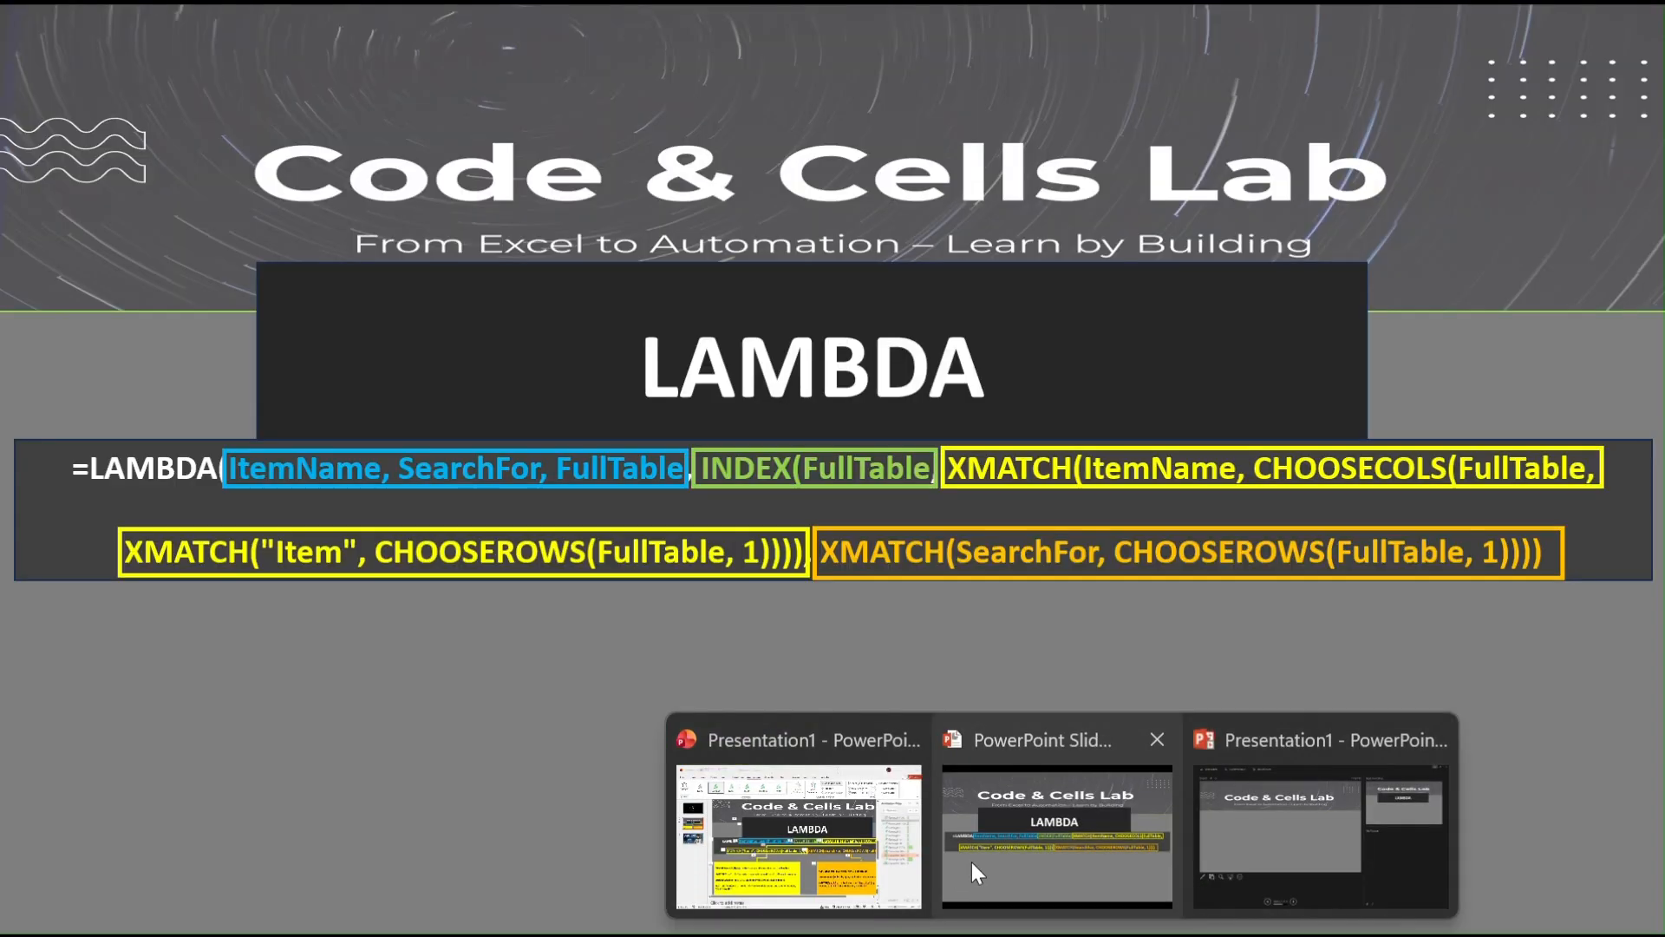
pyautogui.click(973, 862)
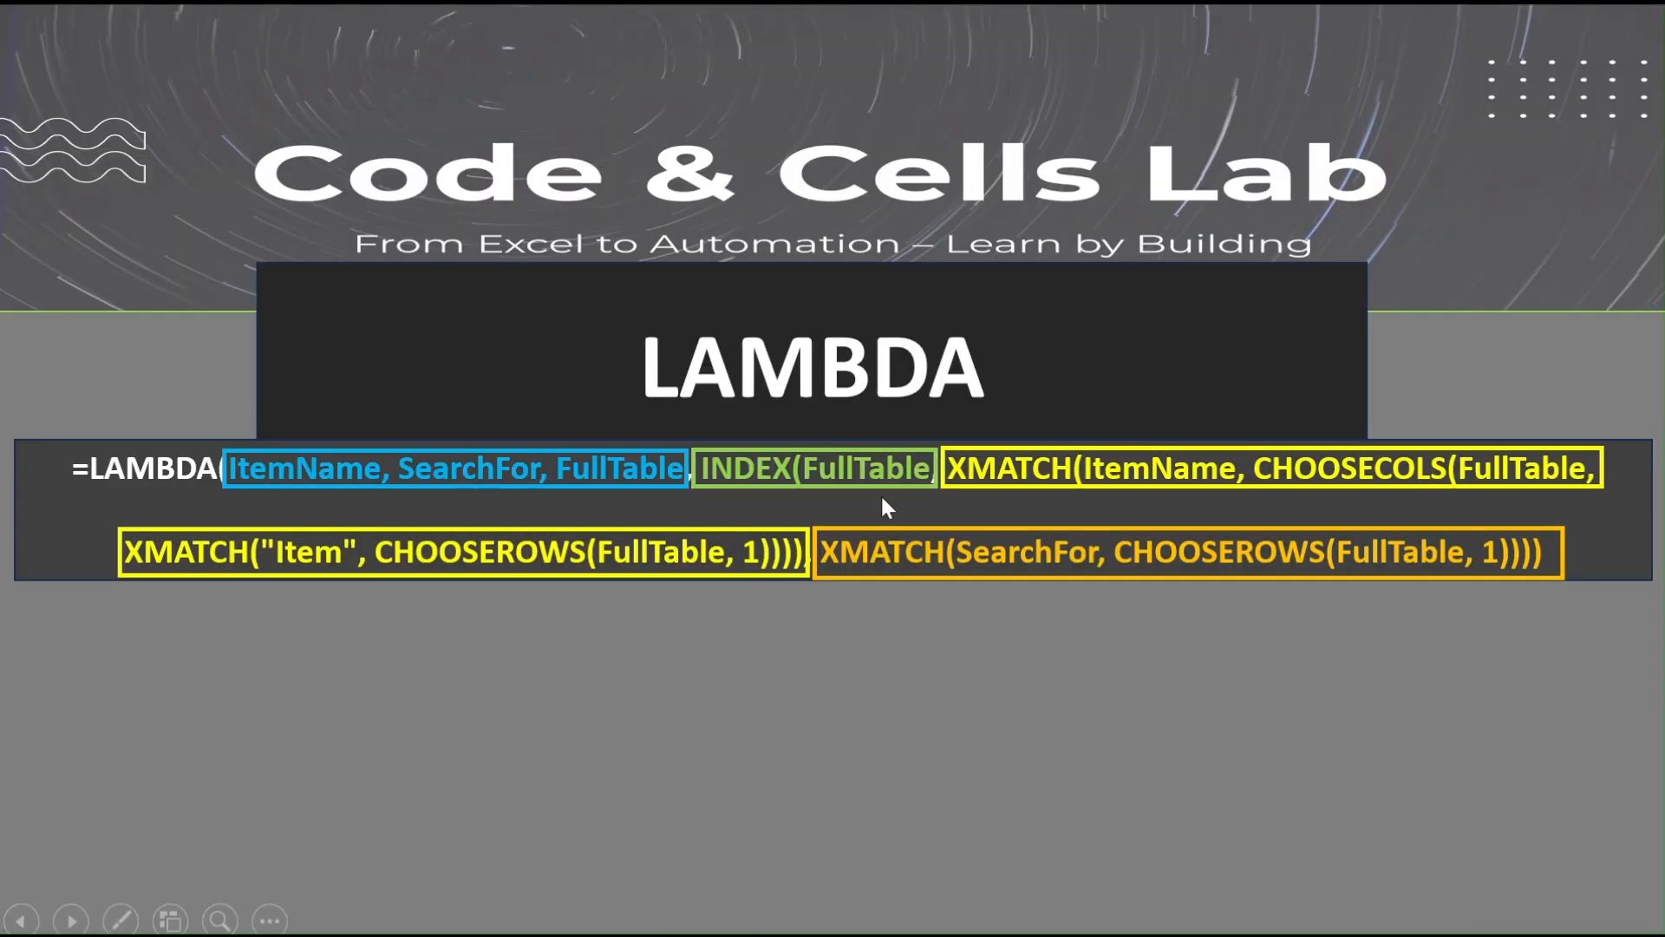
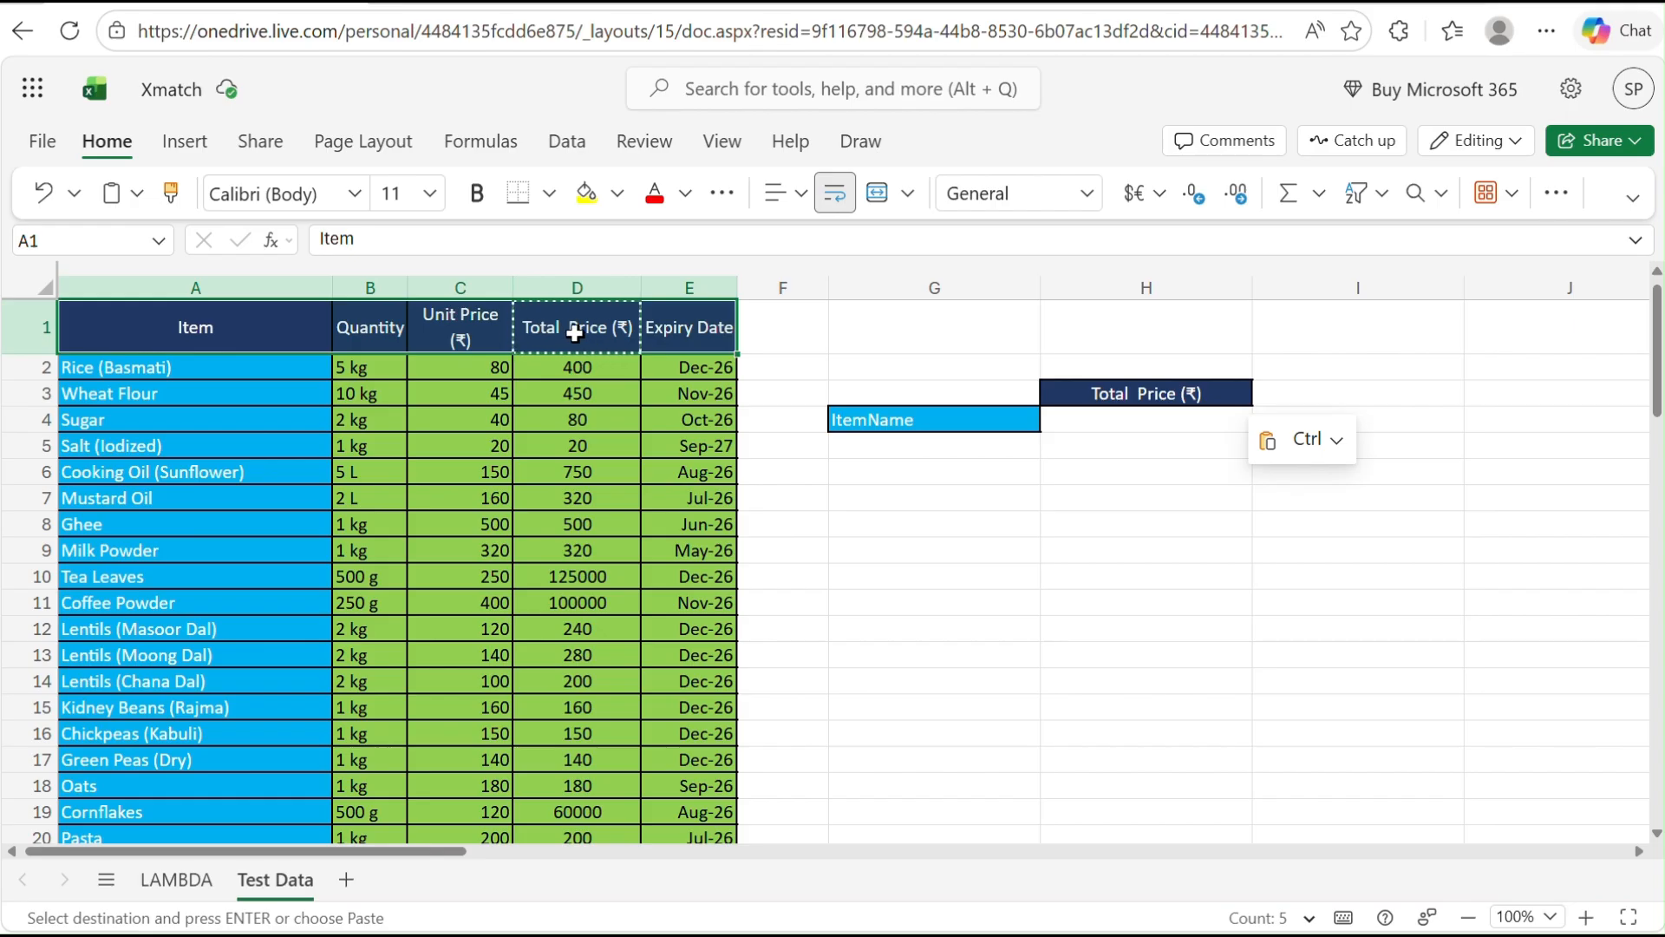
# - Back in the workbook, enter =LAMBDA(ItemName,SearchFor,FullTable,INDEX(FullTable,XMATCH(ItemName,CHOOSECOLS(FullTable,XMATCH("Item",CHOOSEROWS(FullTable,1)))),XMATCH(SearchFor,CHOOSEROWS(FullTable,1)))) in G6
pyautogui.click(565, 333)
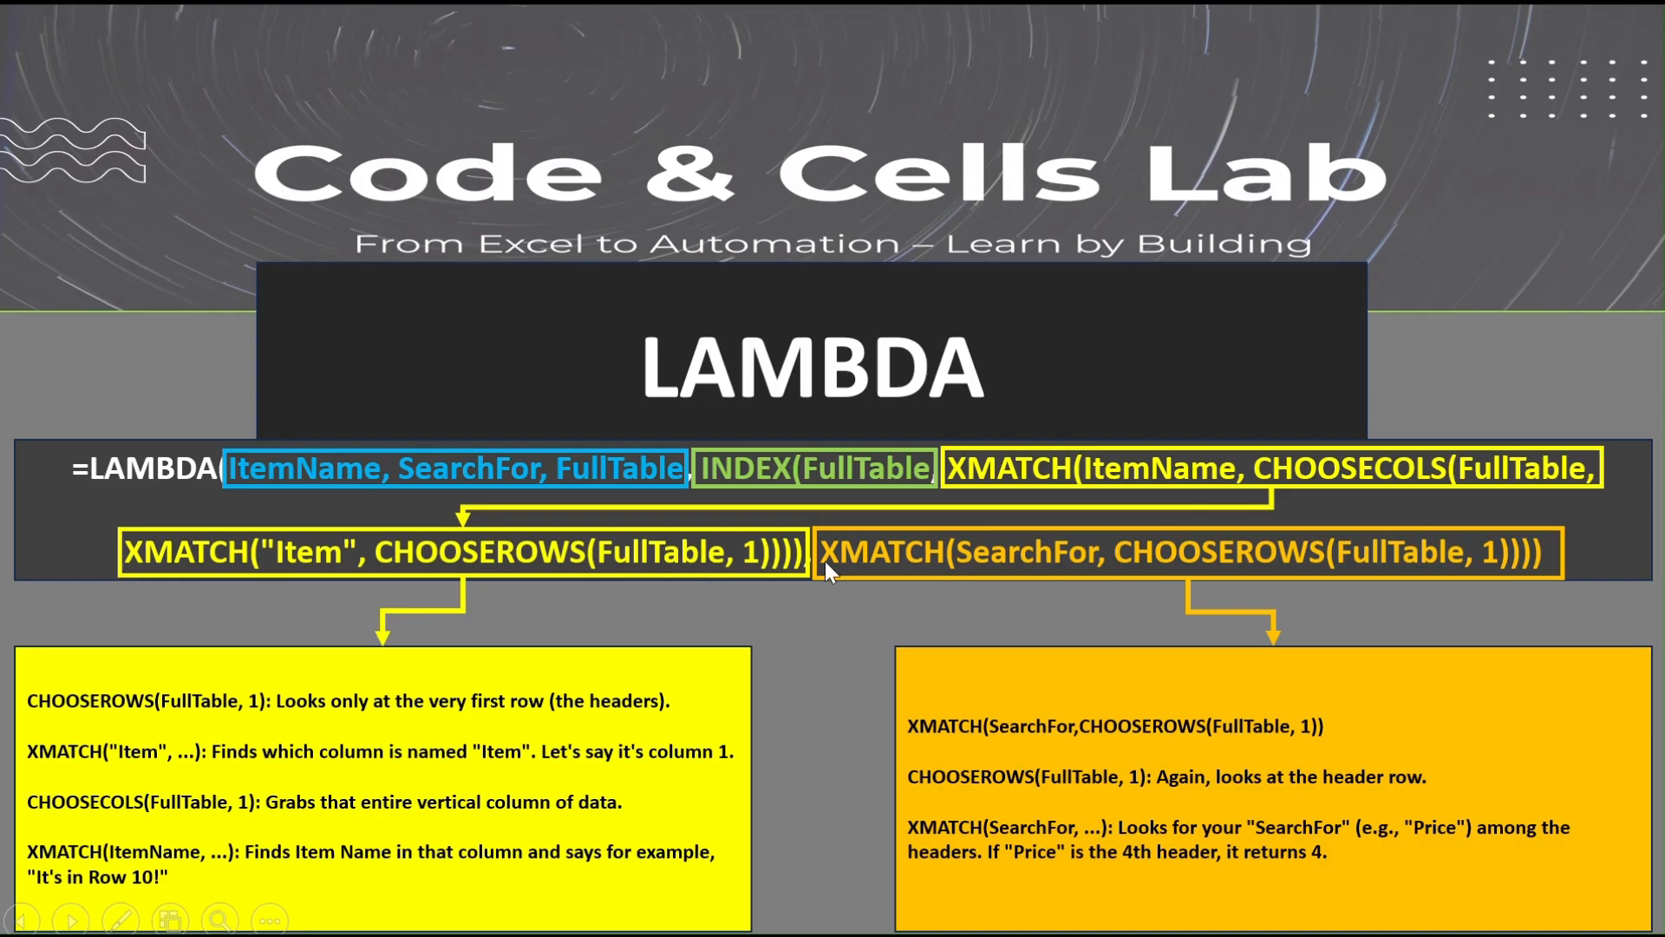
pyautogui.hotkey('alt', 'Tab')
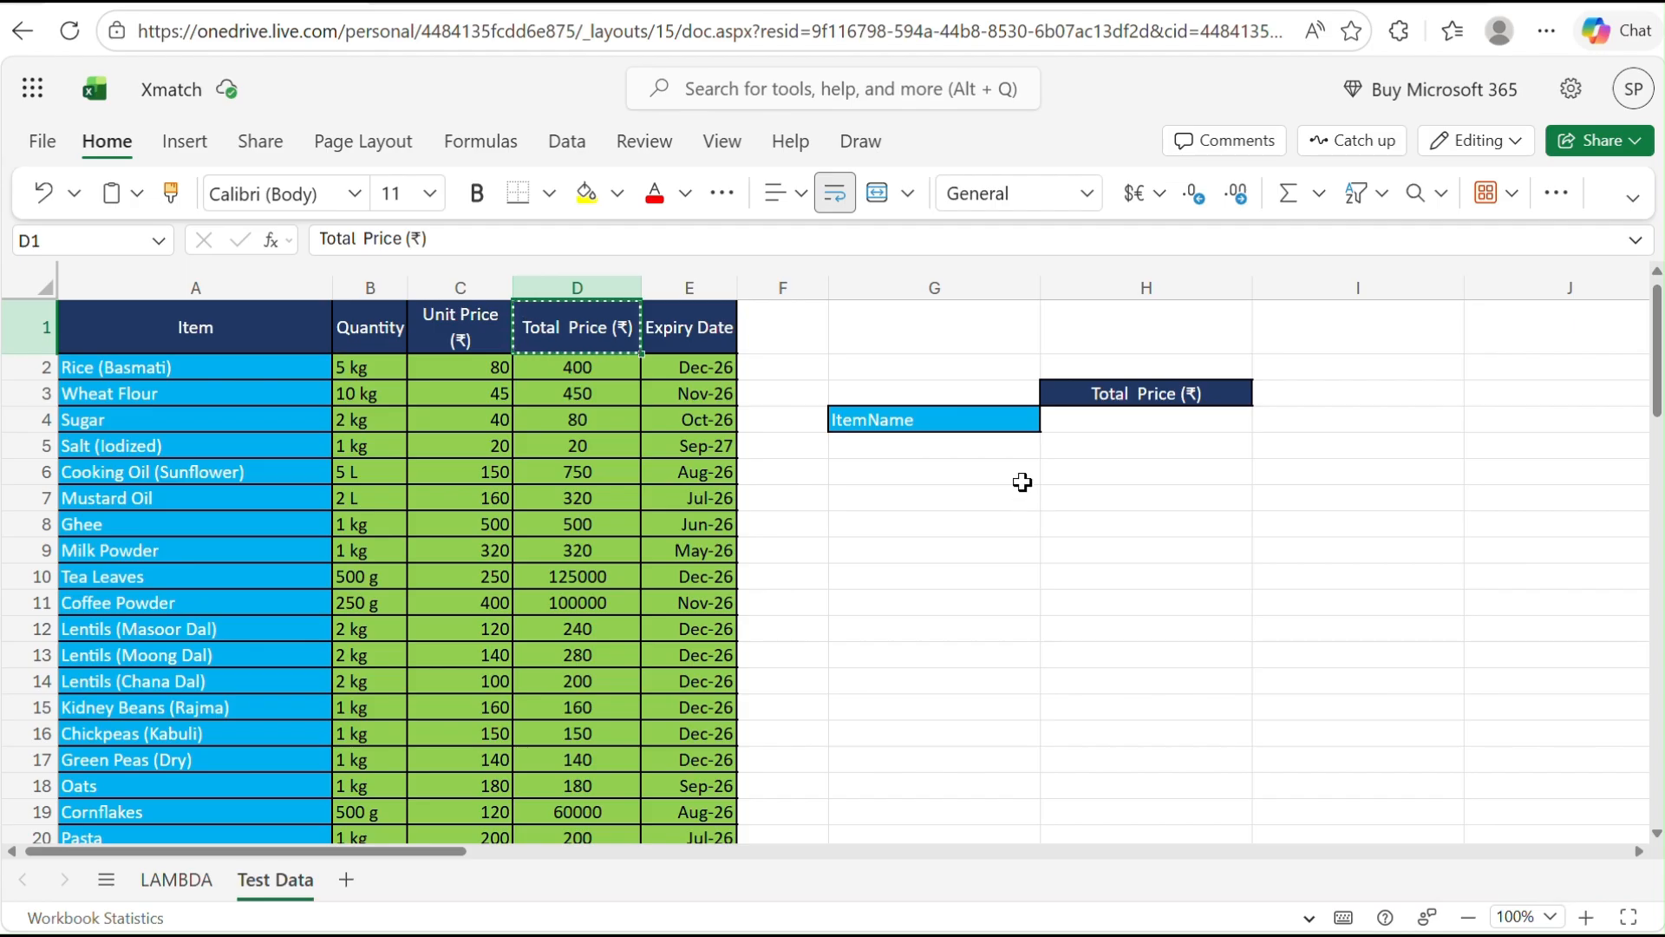
pyautogui.doubleClick(891, 472)
pyautogui.write('=LAMBDA(ItemName, SearchFor, FullTable, INDEX(FullTable, XMATCH(ItemName, CHOOSECOLS(FullTable, XMATCH("Item", CHOOSEROWS(FullTable, 1)))), XMATCH(SearchFor, CHOOSEROWS(FullTable, 1))))')
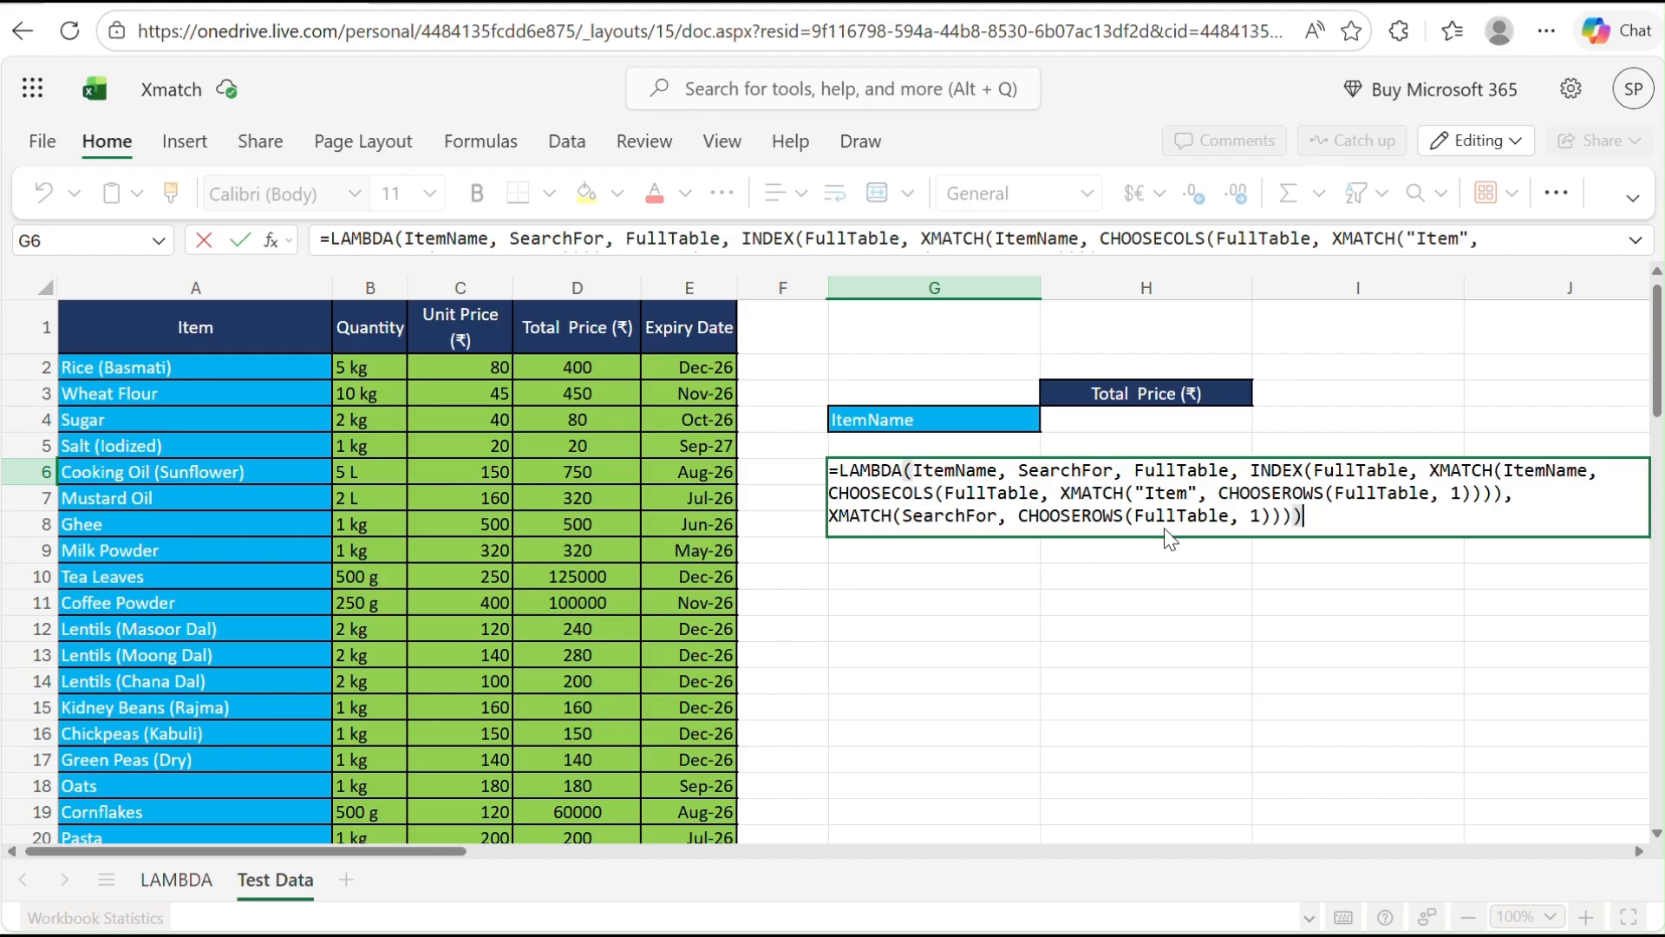
# - Unhide the Data sheet in the workbook
pyautogui.rightClick(267, 876)
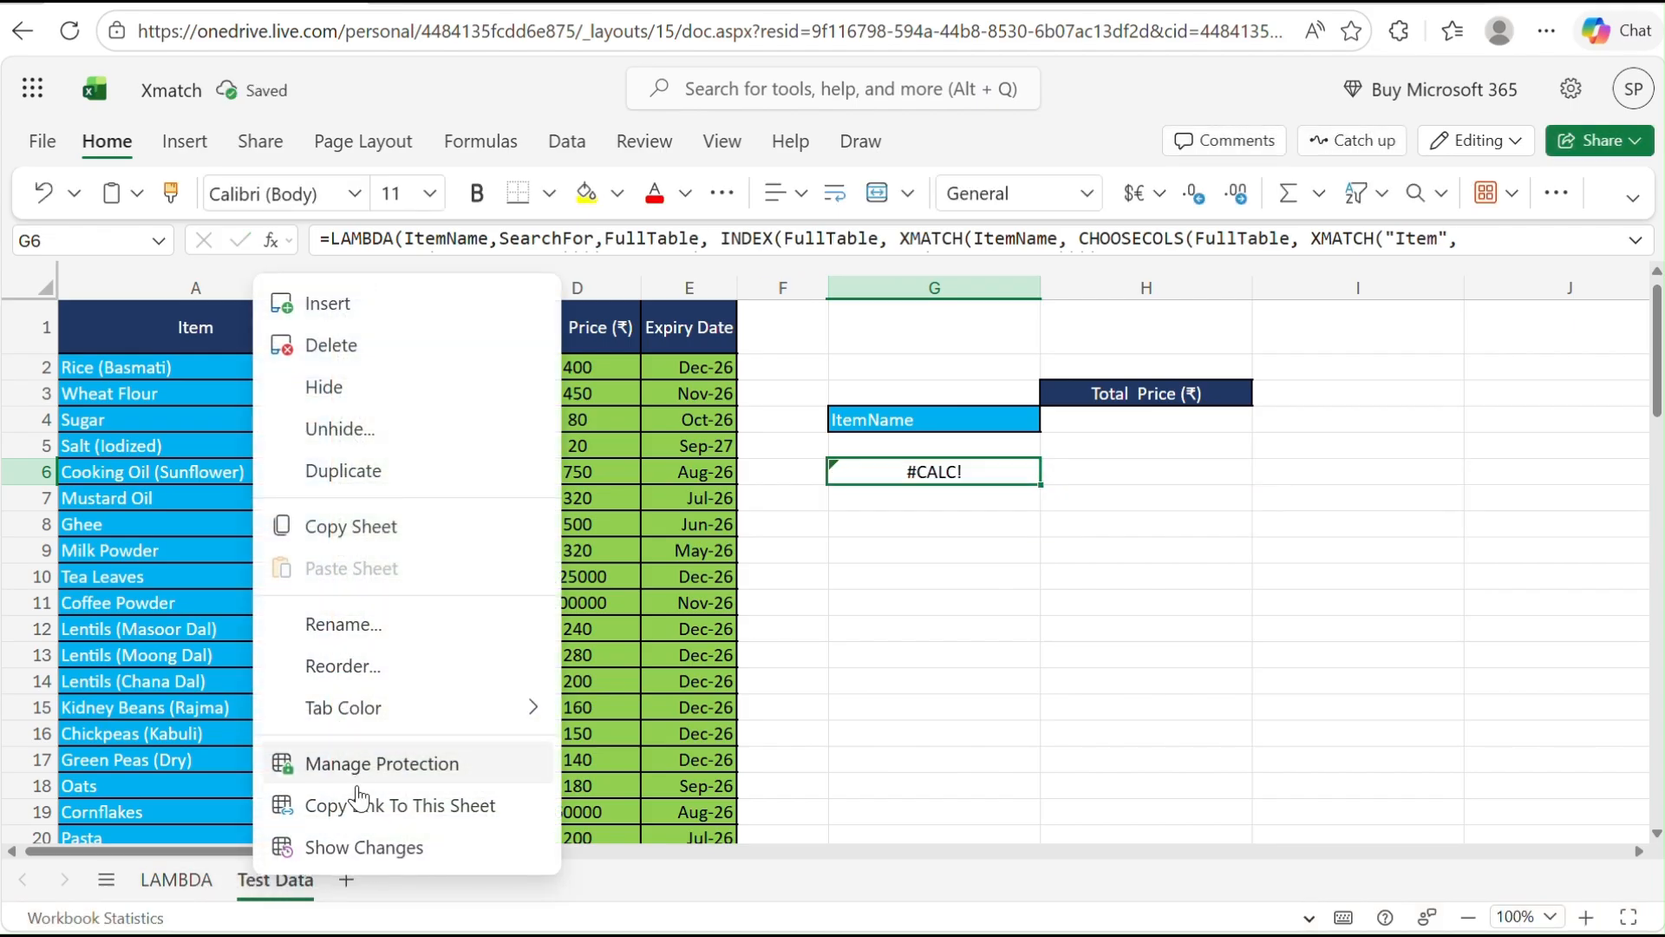
pyautogui.click(351, 428)
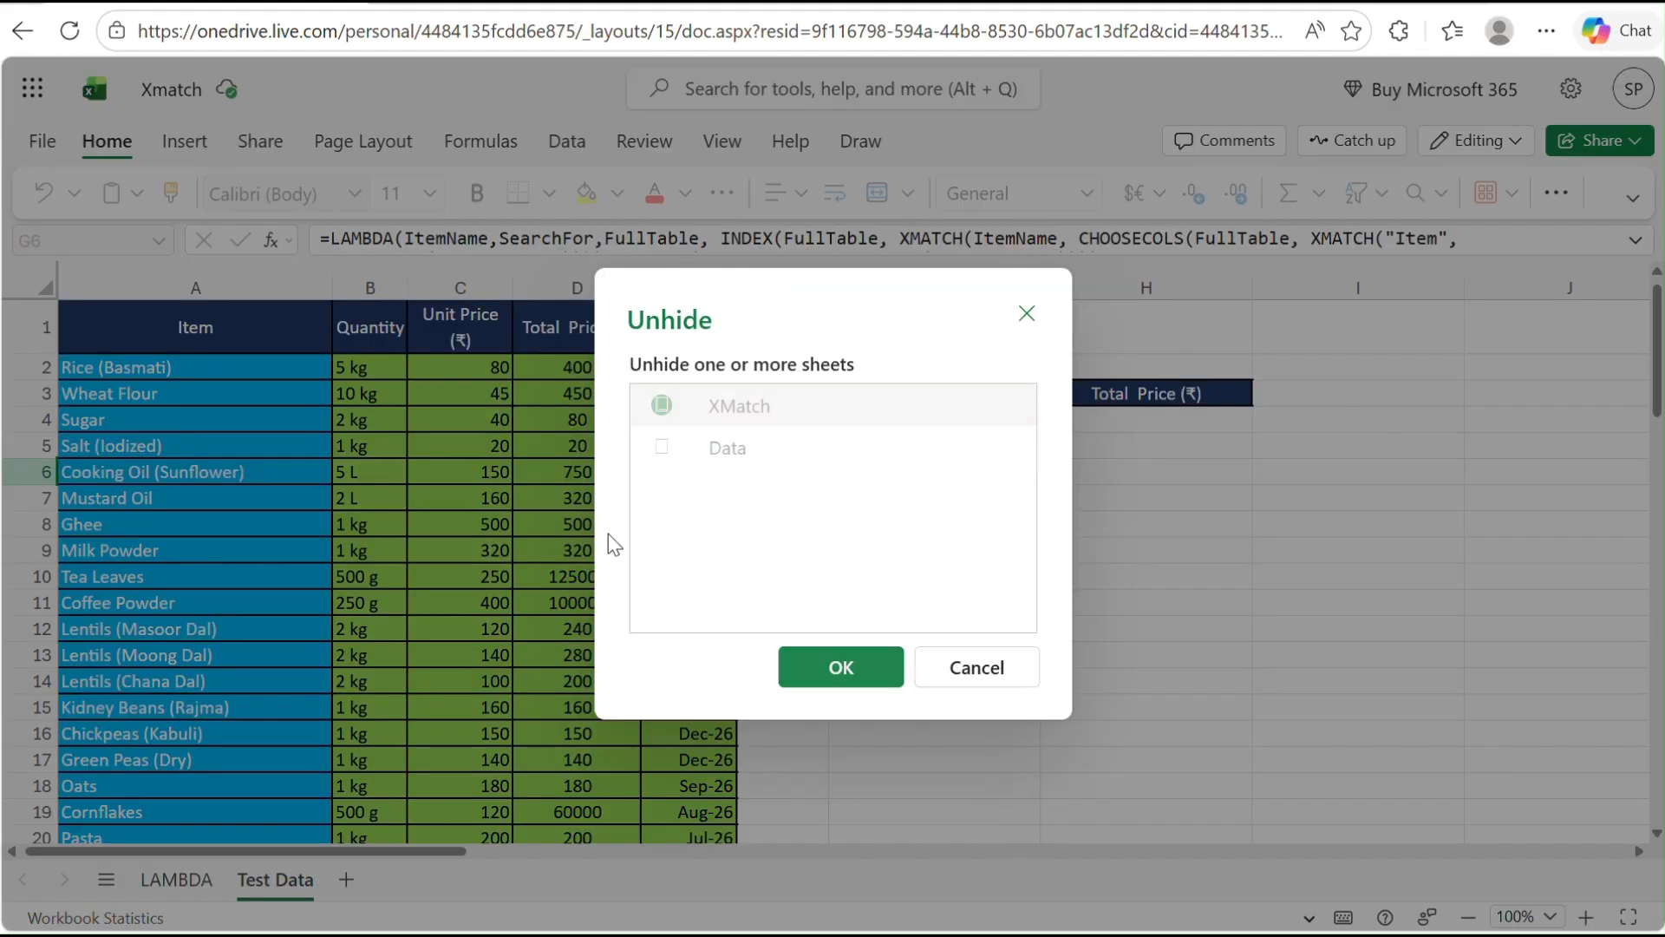
pyautogui.click(725, 451)
pyautogui.click(840, 667)
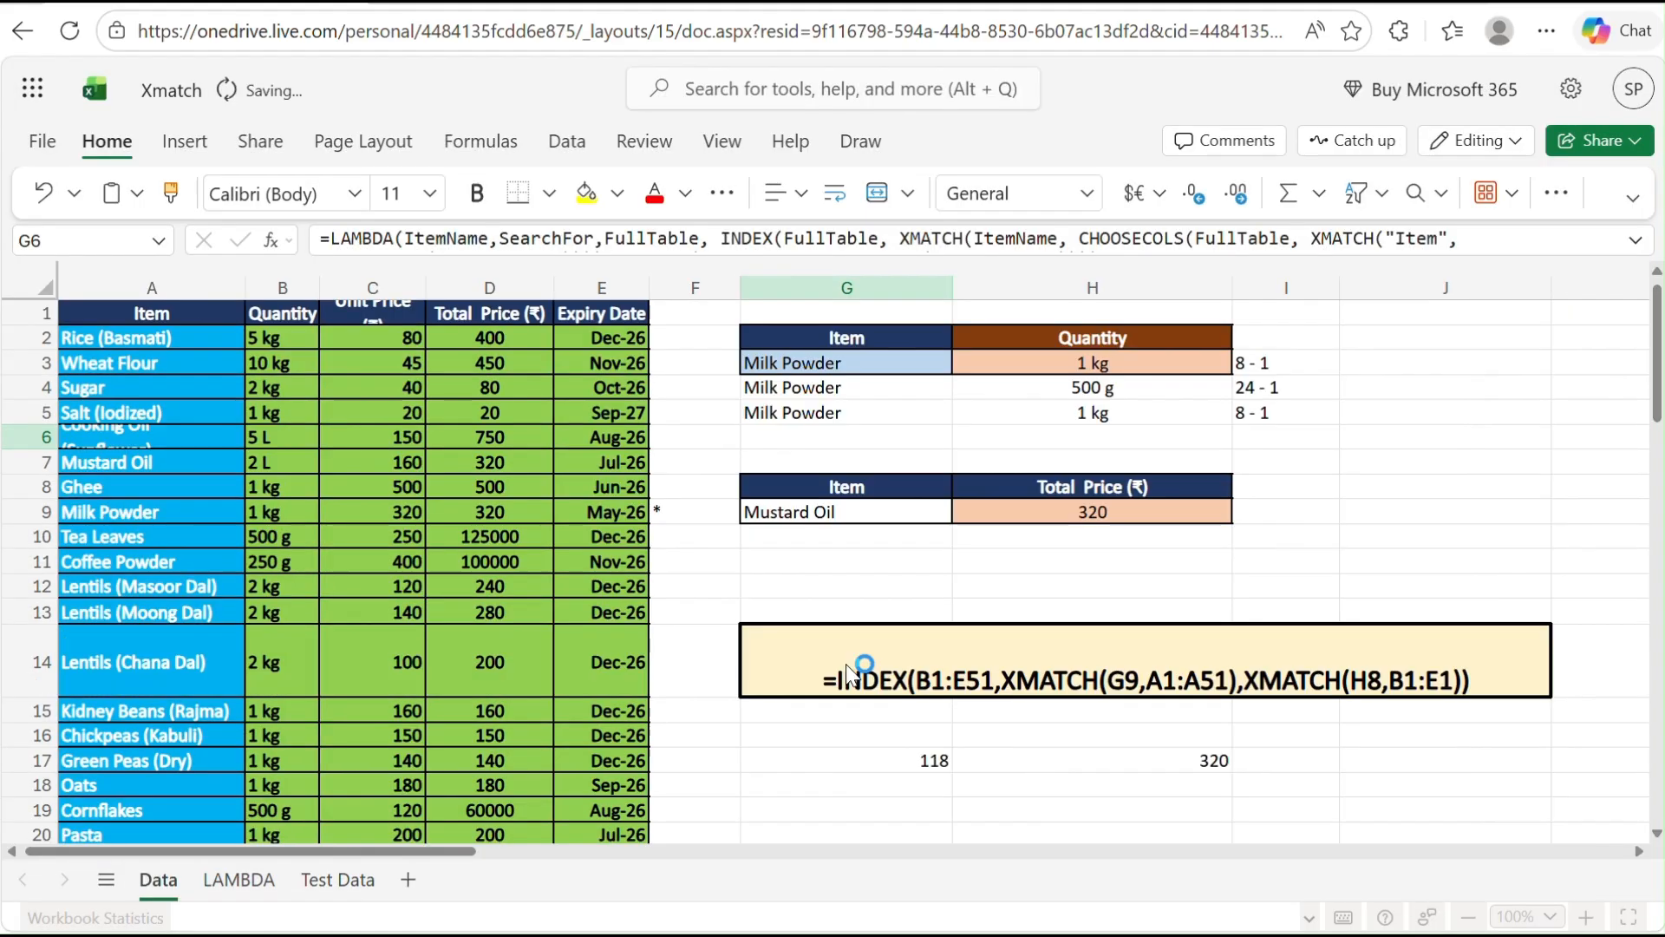
# - Copy the formula =INDEX(B1:E51,XMATCH(G9,A1:A51),XMATCH(H8,B1:E1)) from cell H9 of the Data sheet
pyautogui.click(1123, 511)
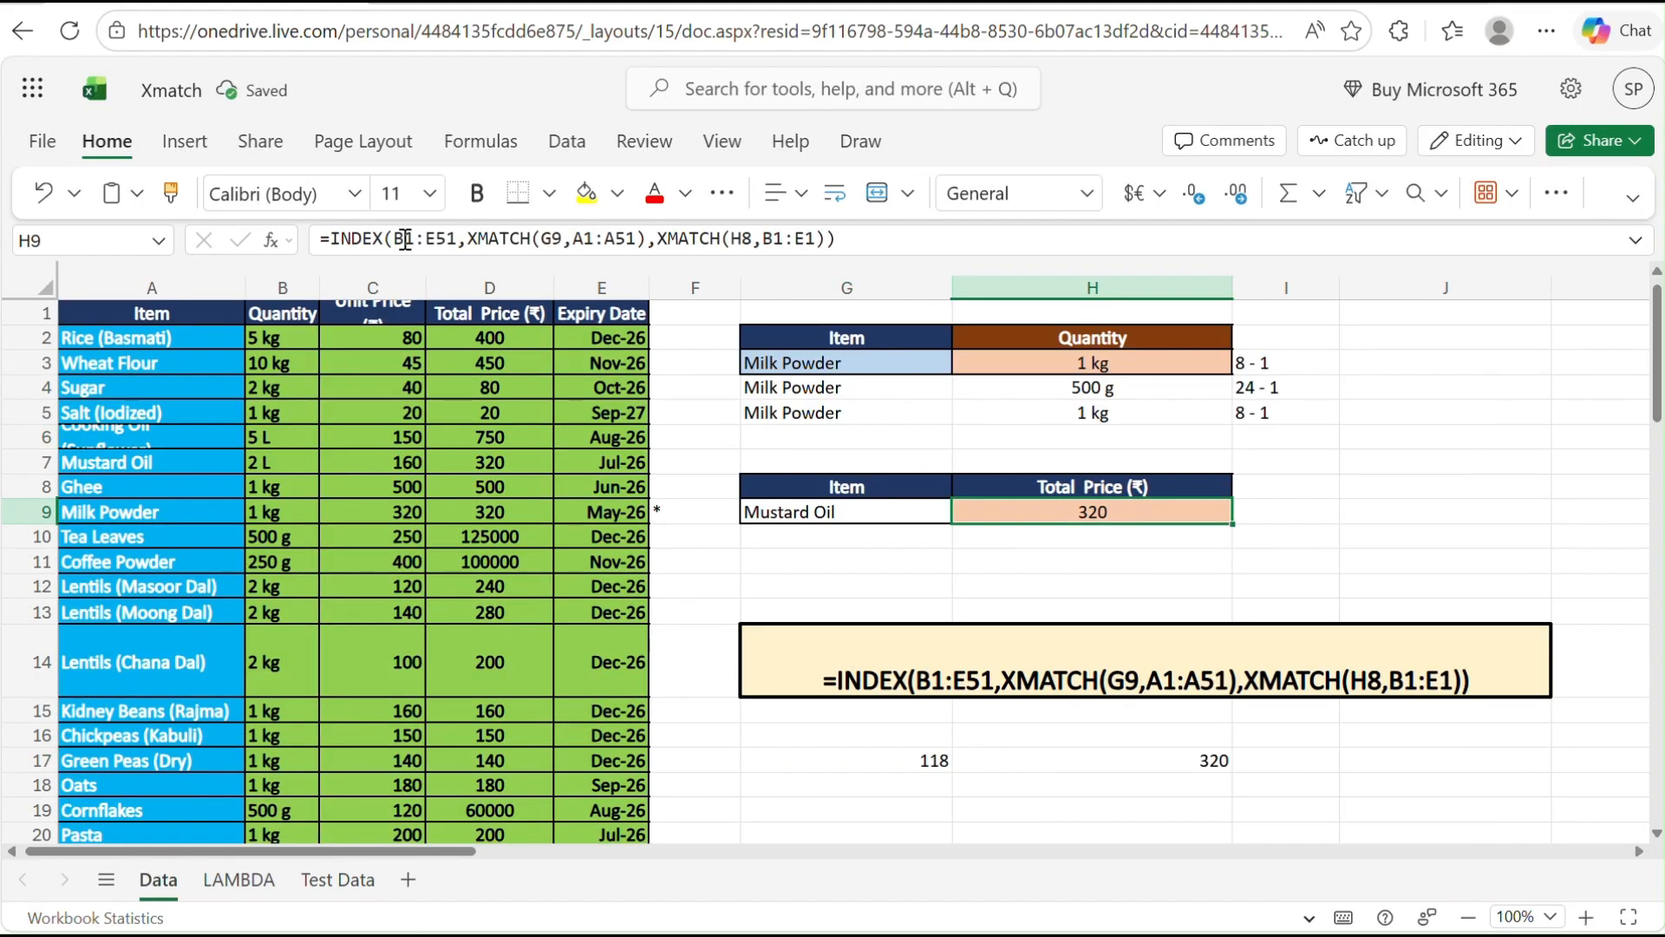
pyautogui.moveTo(872, 235); pyautogui.dragTo(256, 259)
pyautogui.hotkey('ctrl', 'c')
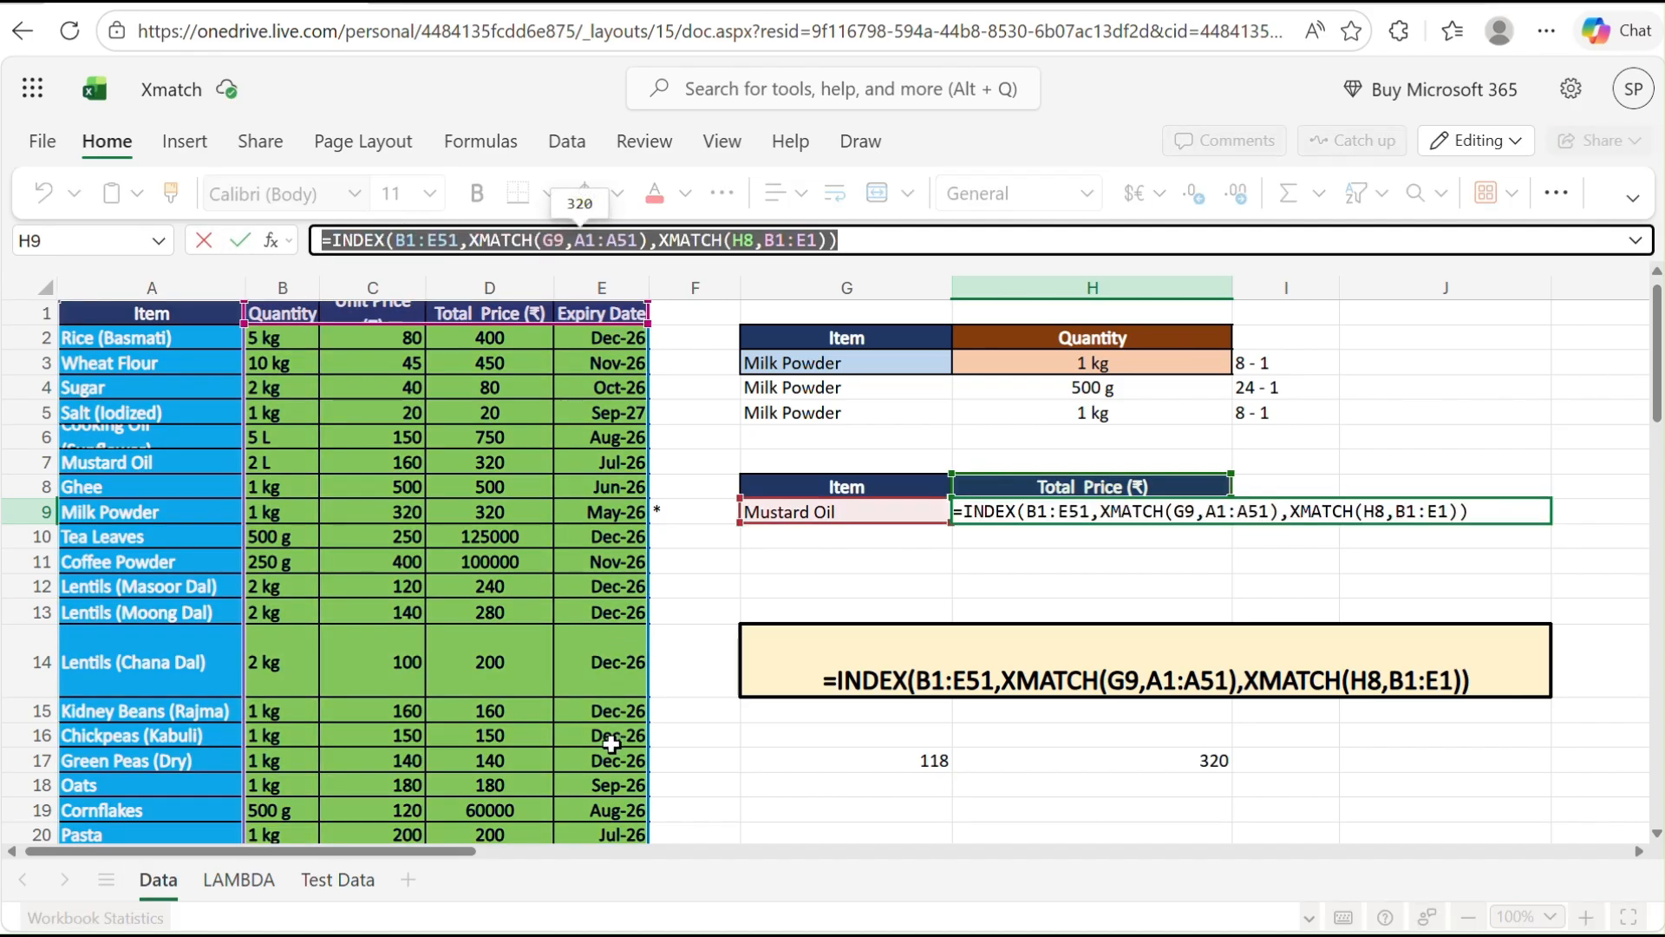
# - Return to the Test Data sheet and select cell G6 containing the LAMBDA formula
pyautogui.click(326, 881)
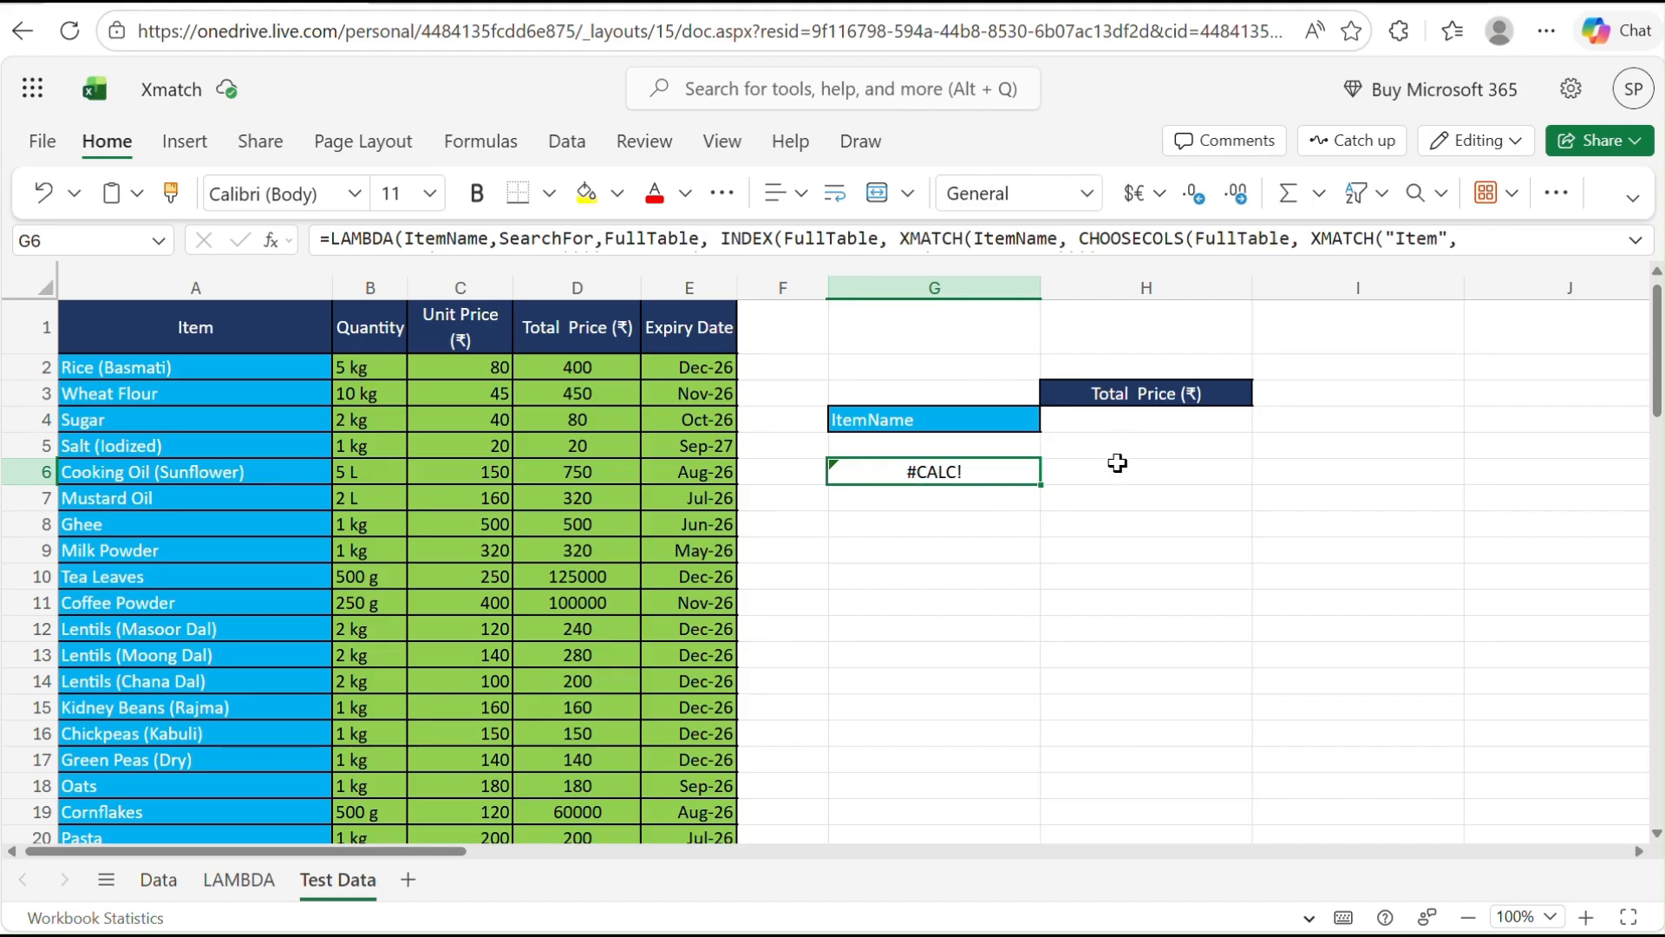
pyautogui.doubleClick(1136, 443)
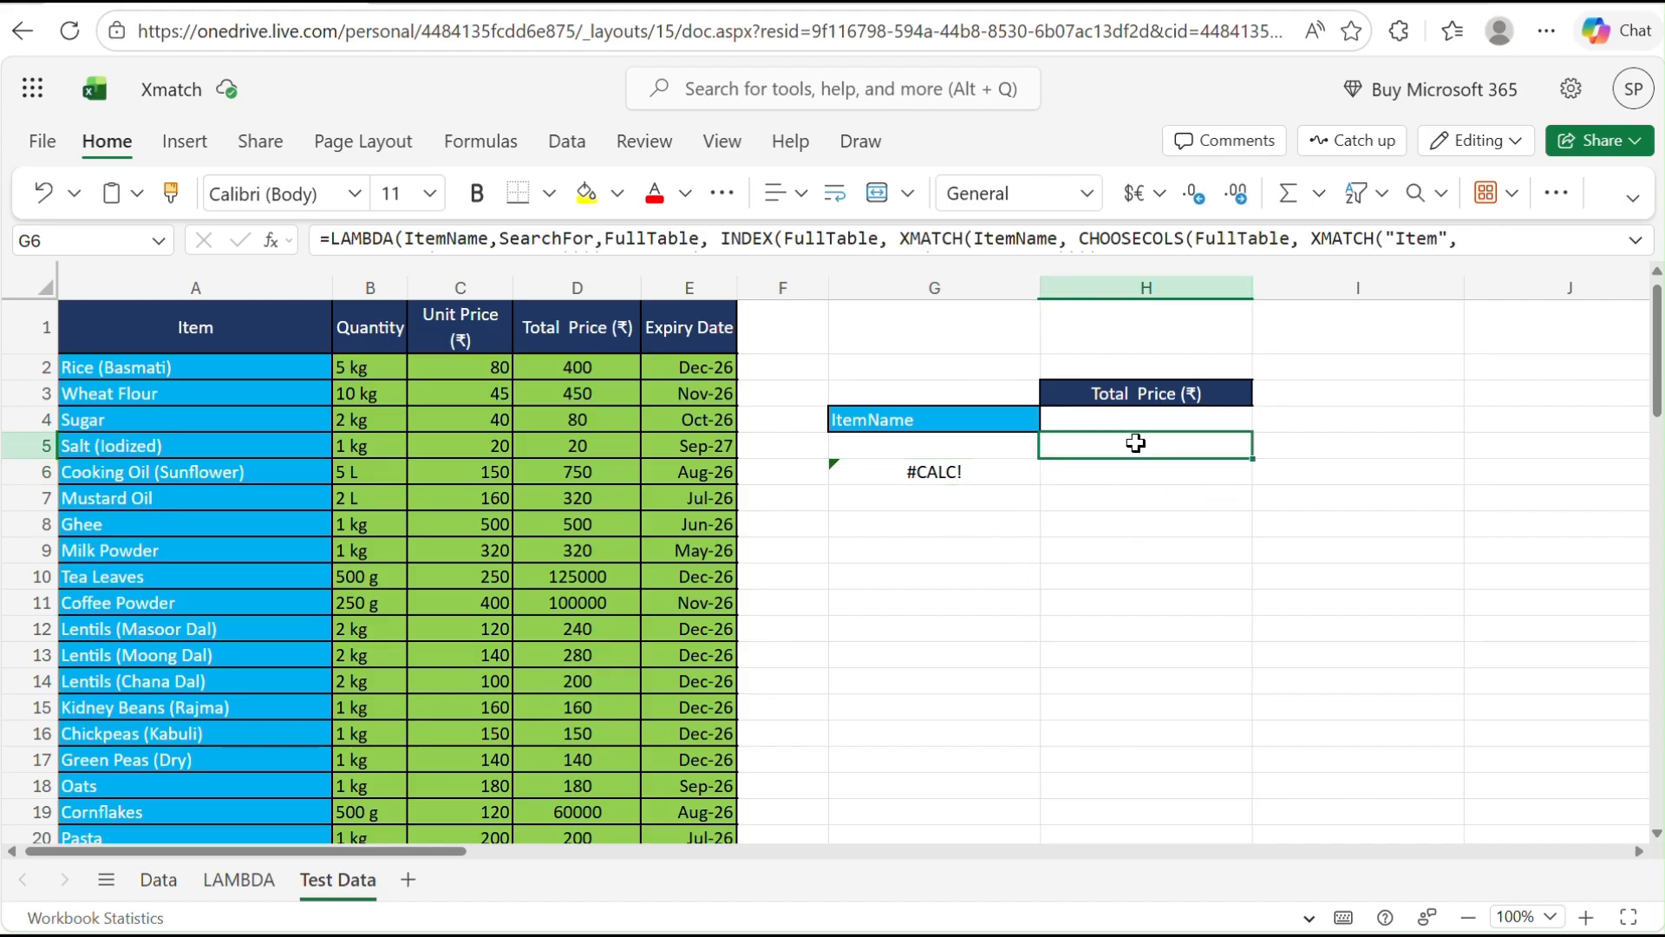
pyautogui.click(928, 467)
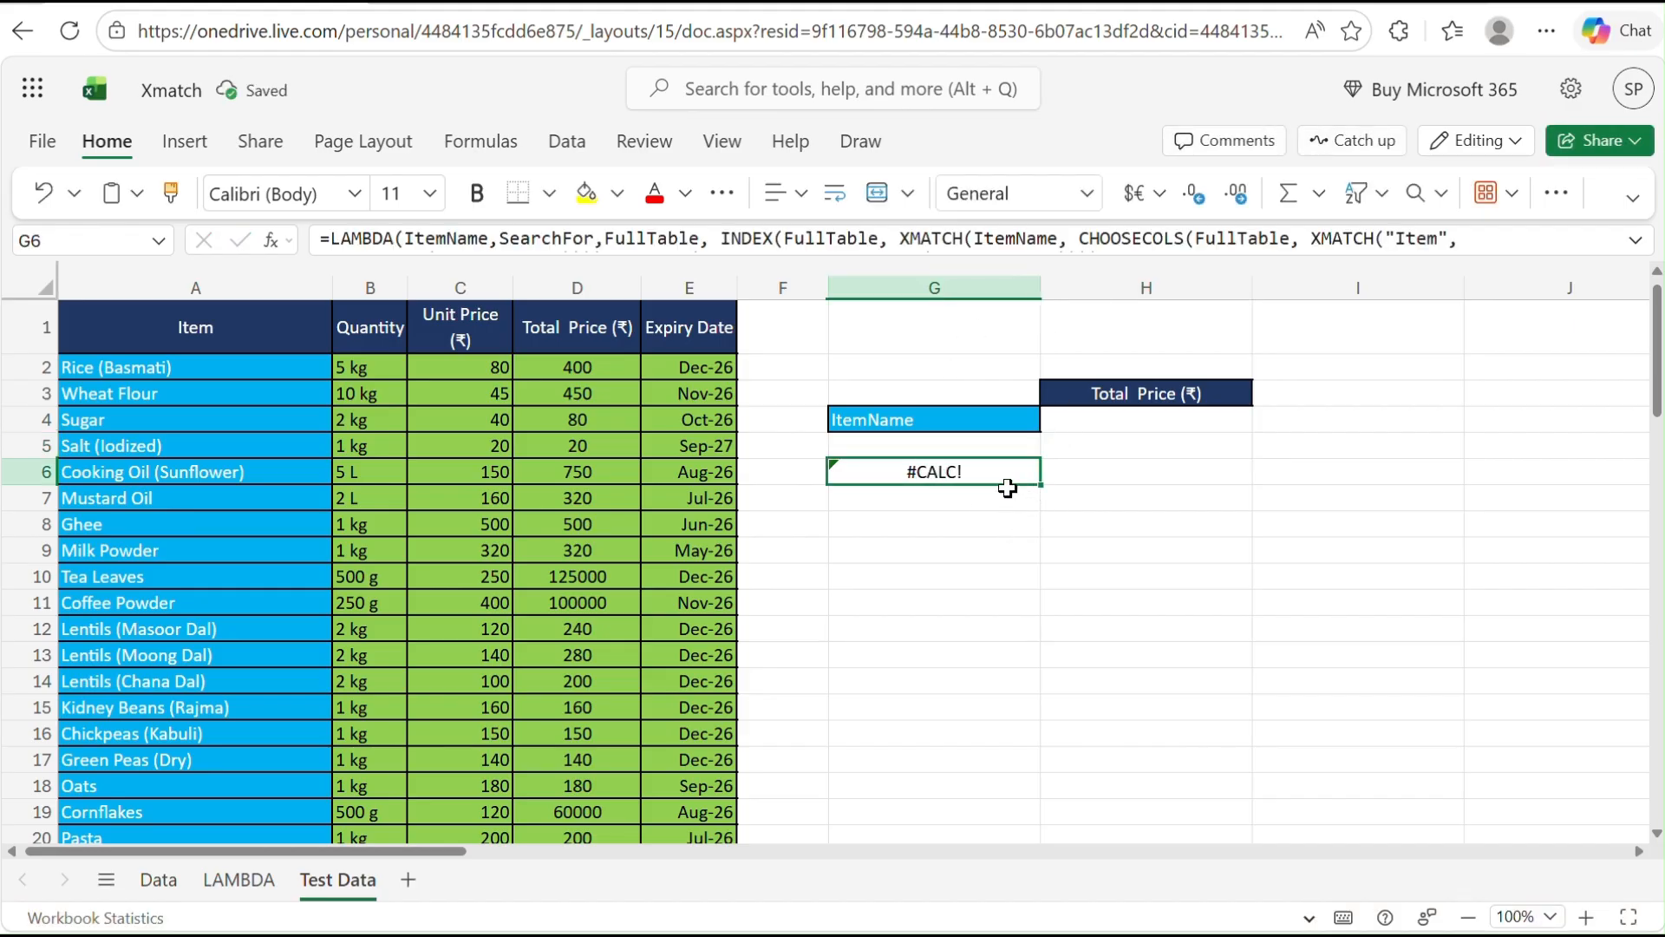
# - Turn the LAMBDA formula in G6 into plain text by removing its equals sign, and widen column G
pyautogui.click(330, 239)
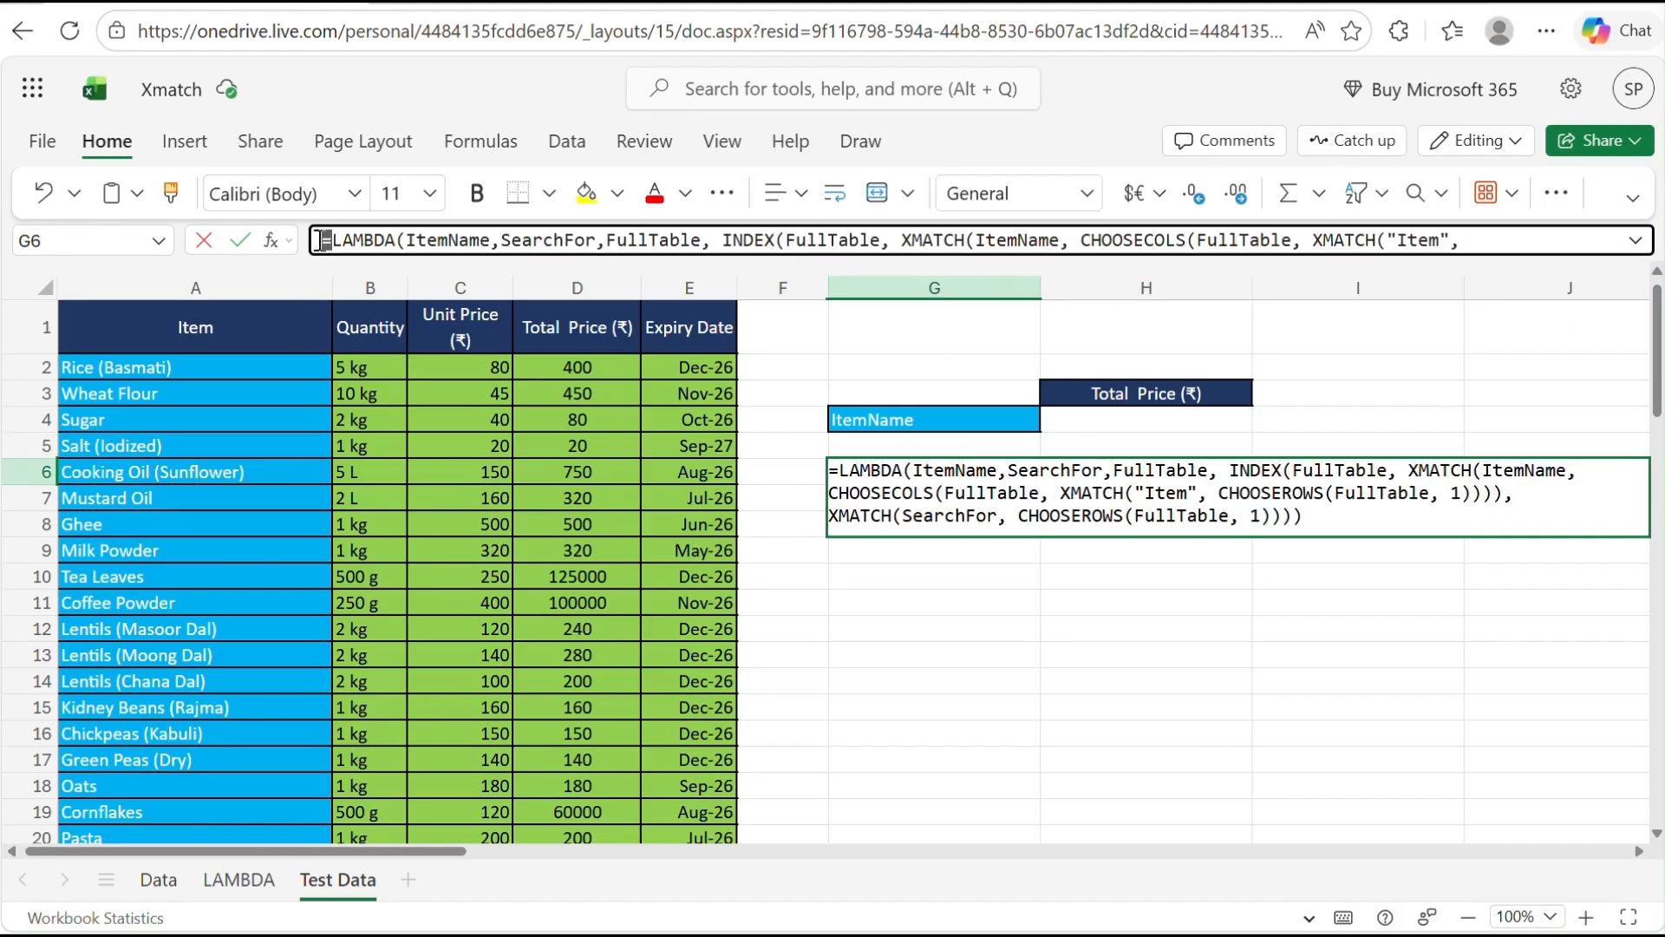
pyautogui.press('Escape')
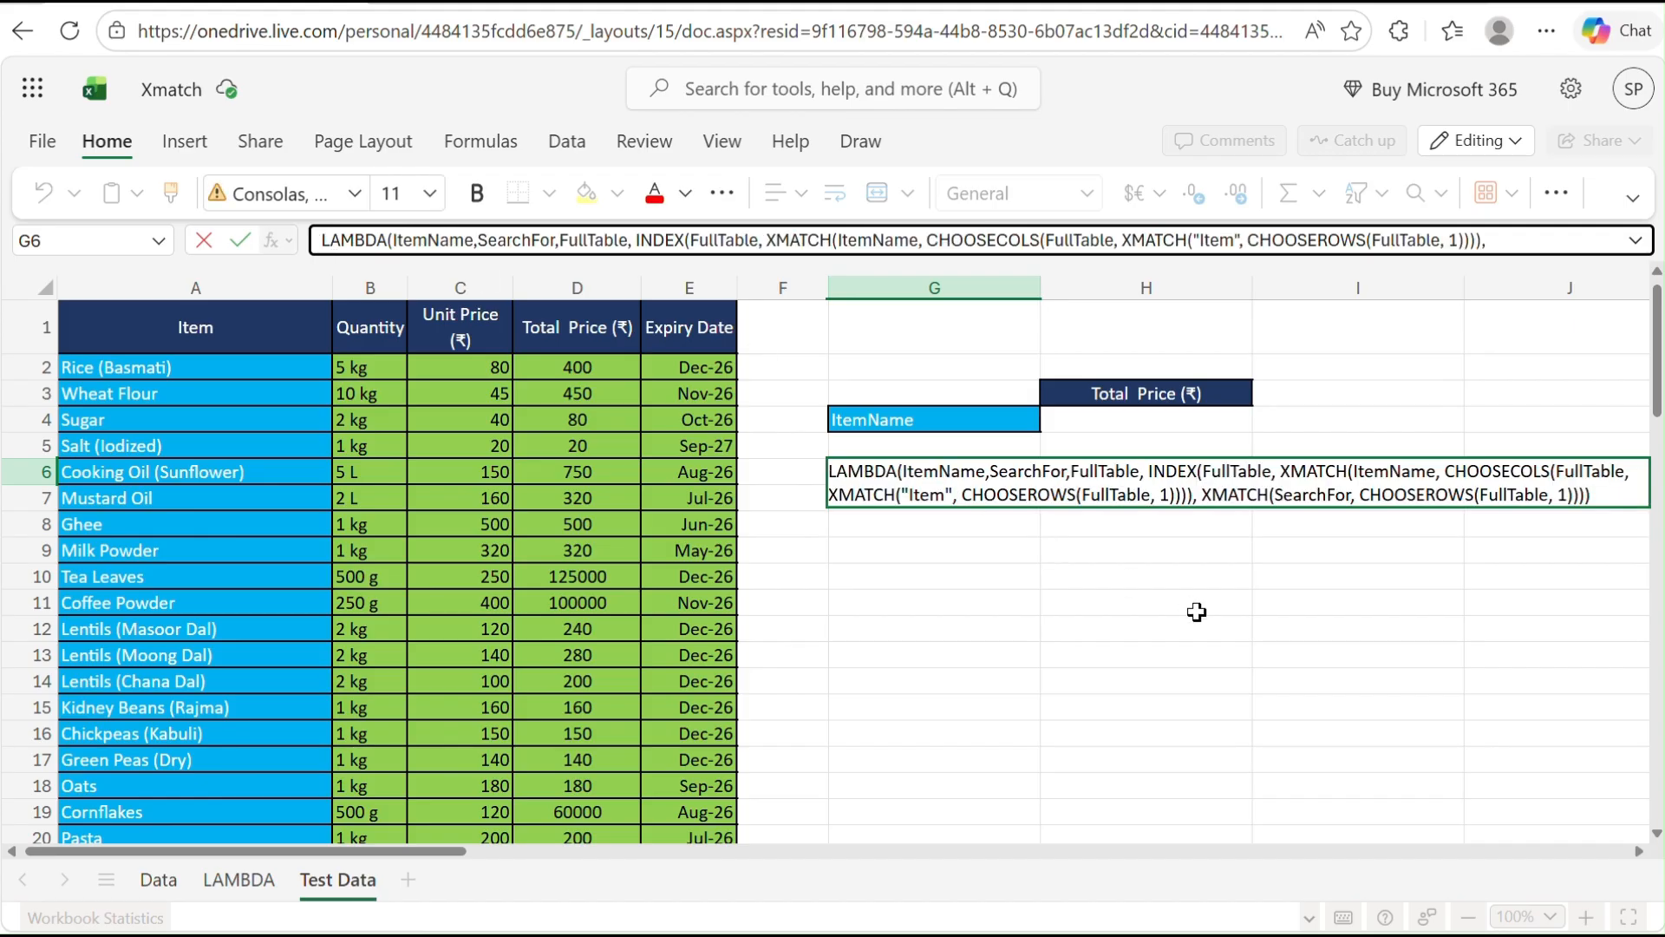
pyautogui.click(944, 549)
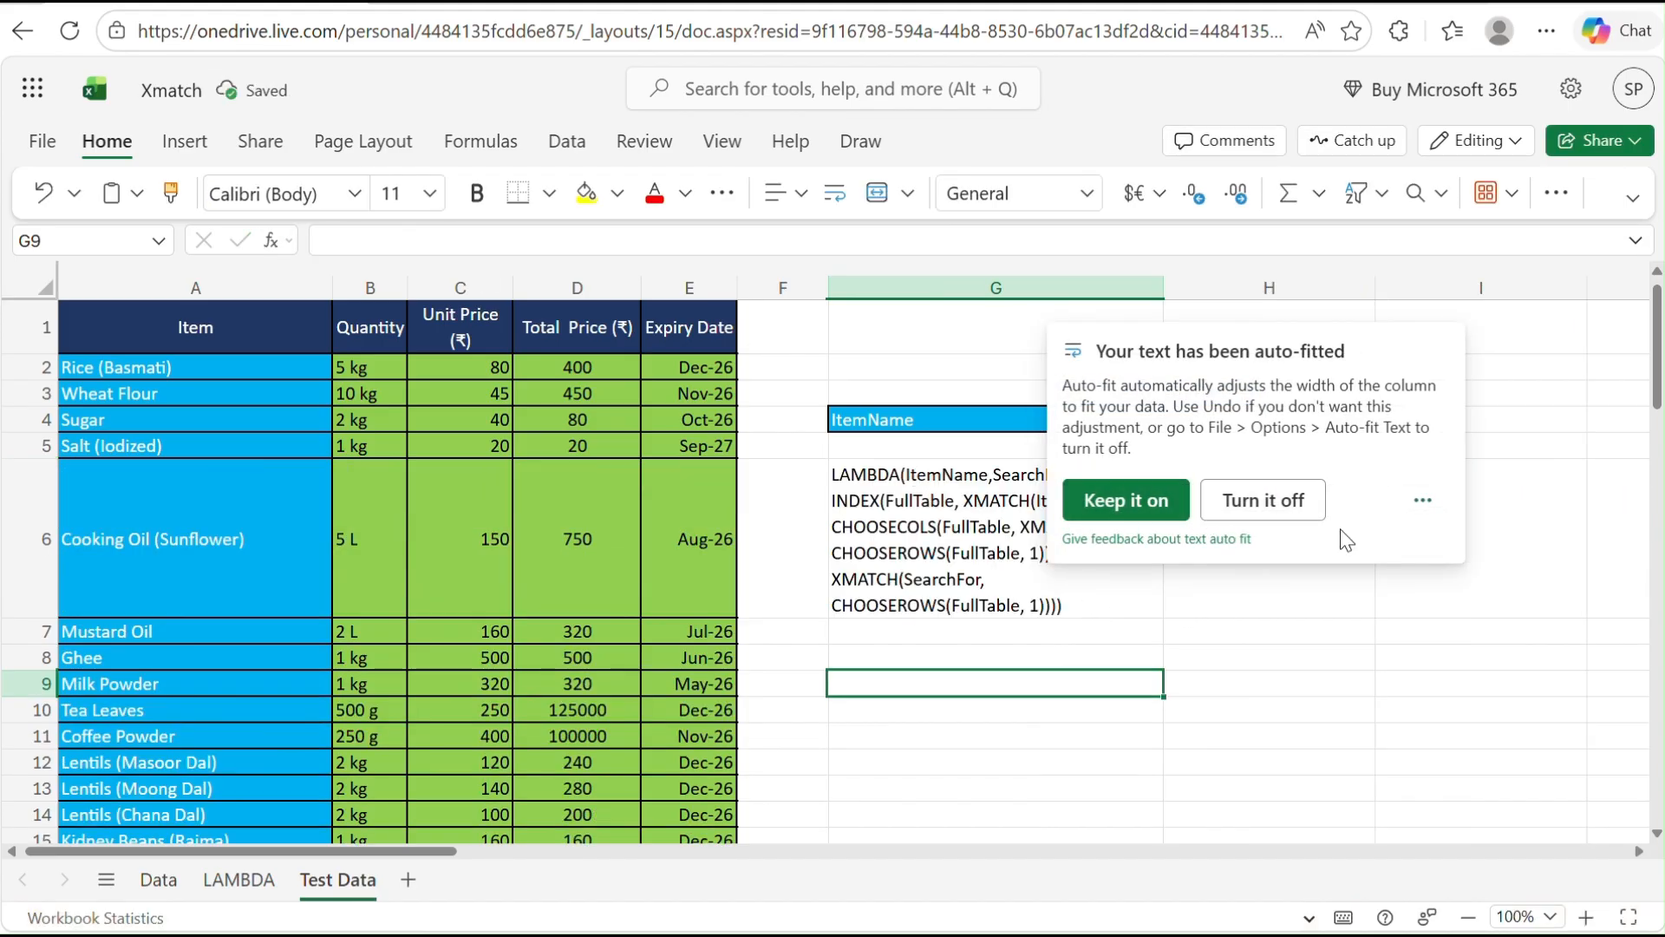
pyautogui.click(1472, 681)
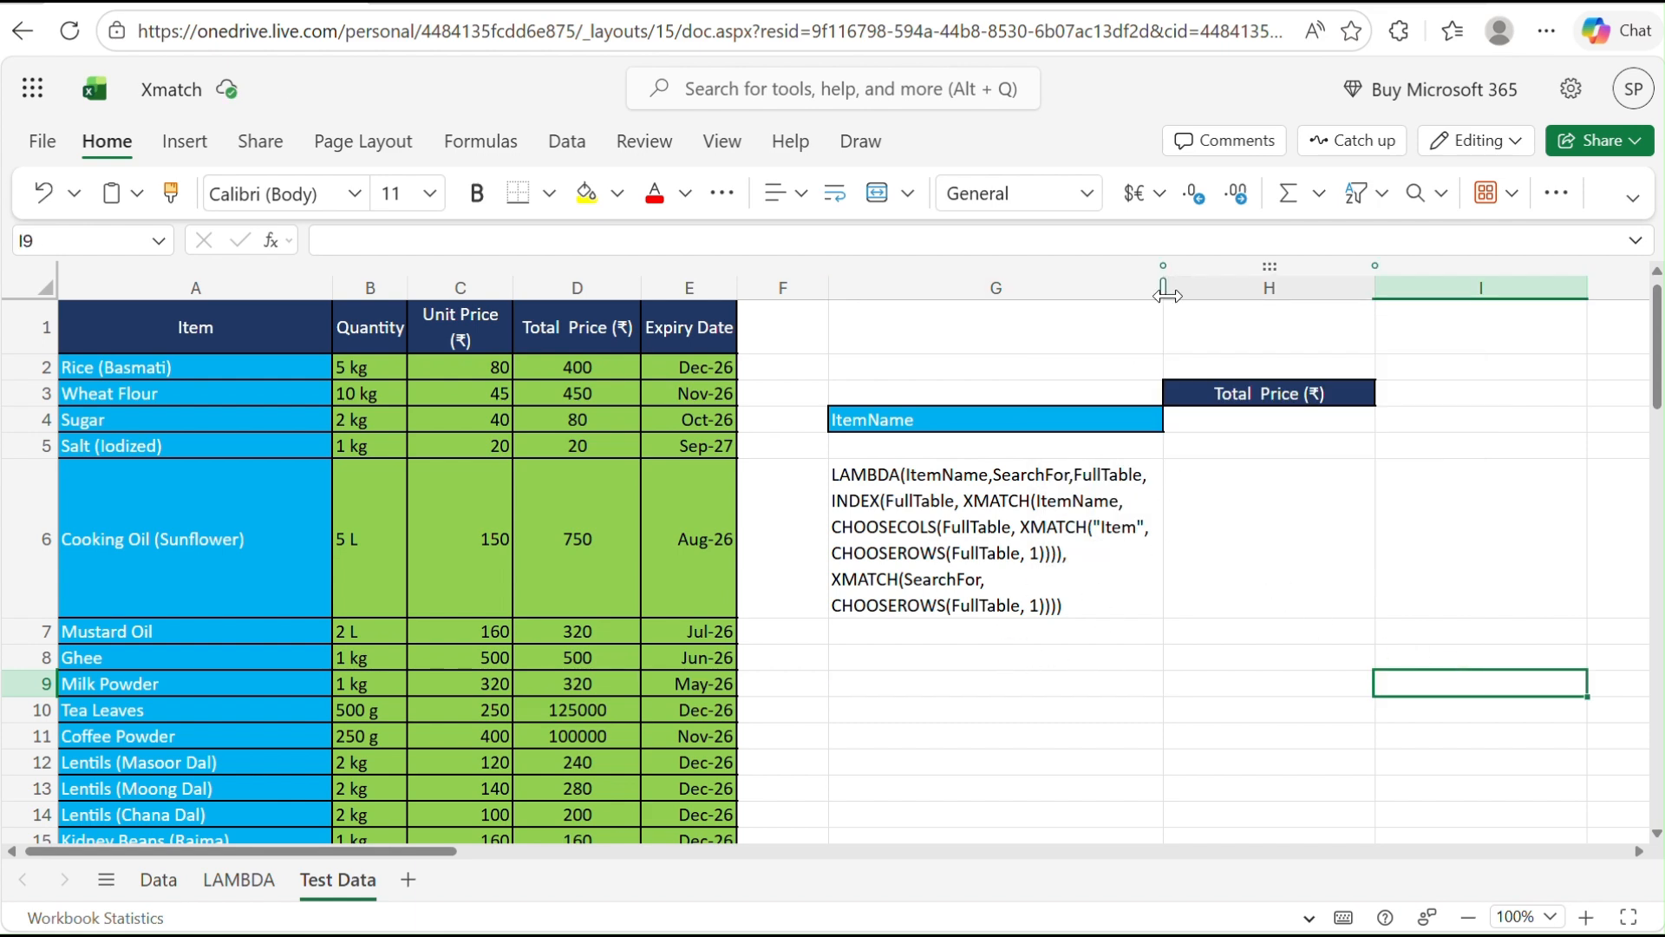
pyautogui.moveTo(1165, 295); pyautogui.dragTo(1540, 299)
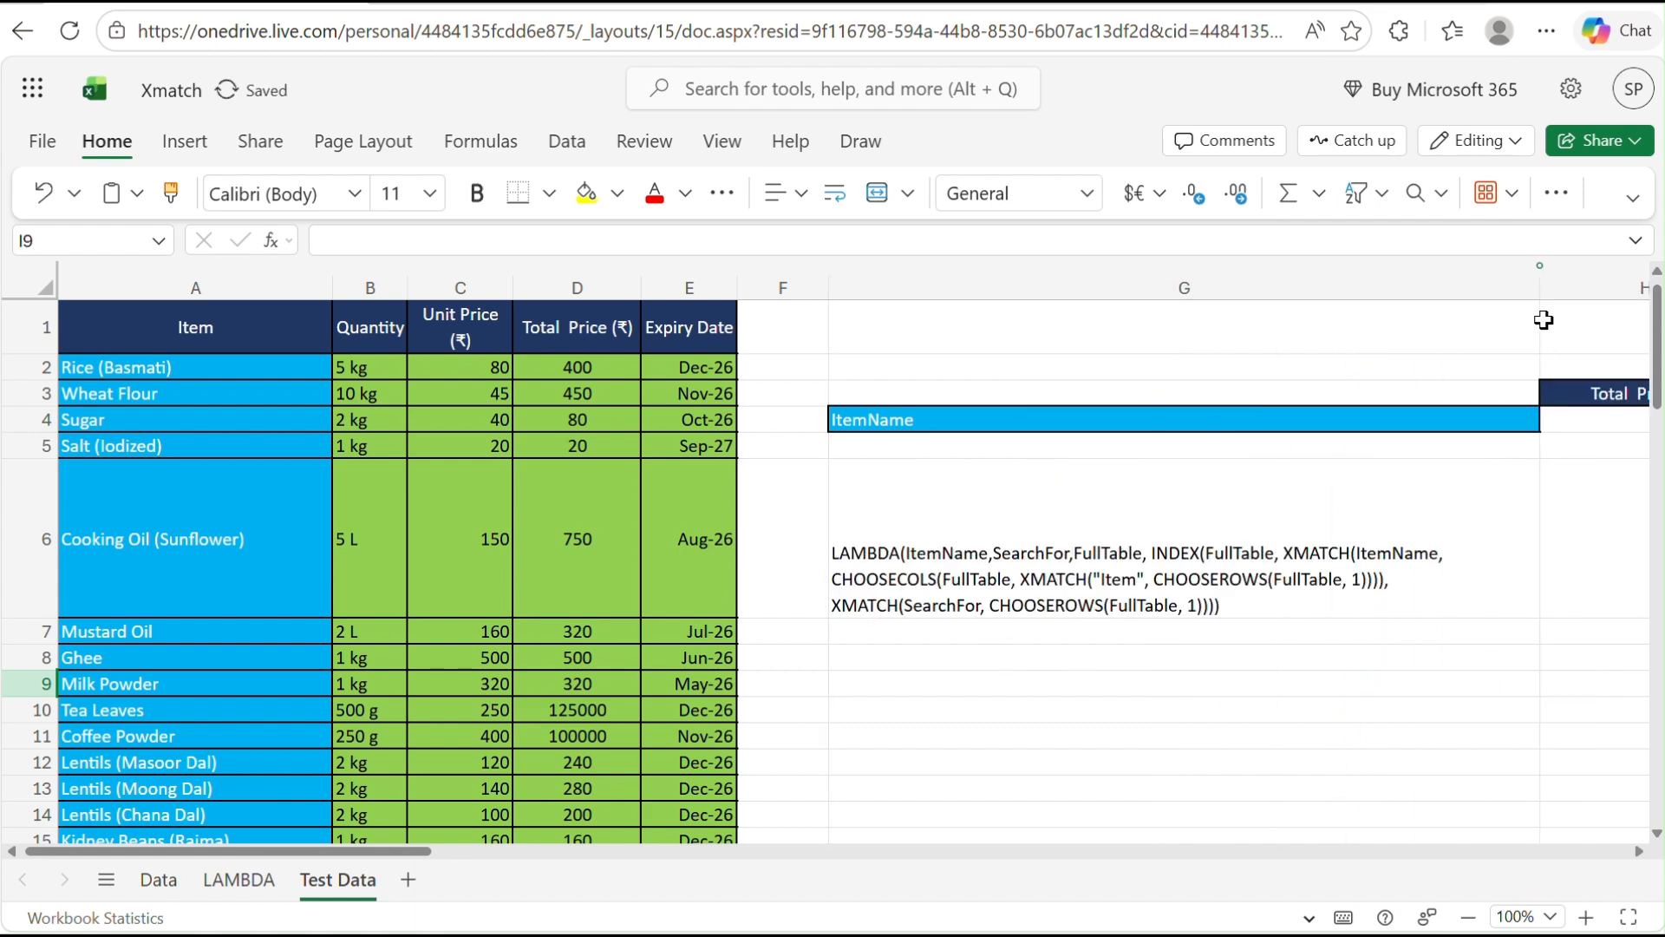
# - Center the LAMBDA text in G6 and make it bold at font size 16
pyautogui.click(1134, 543)
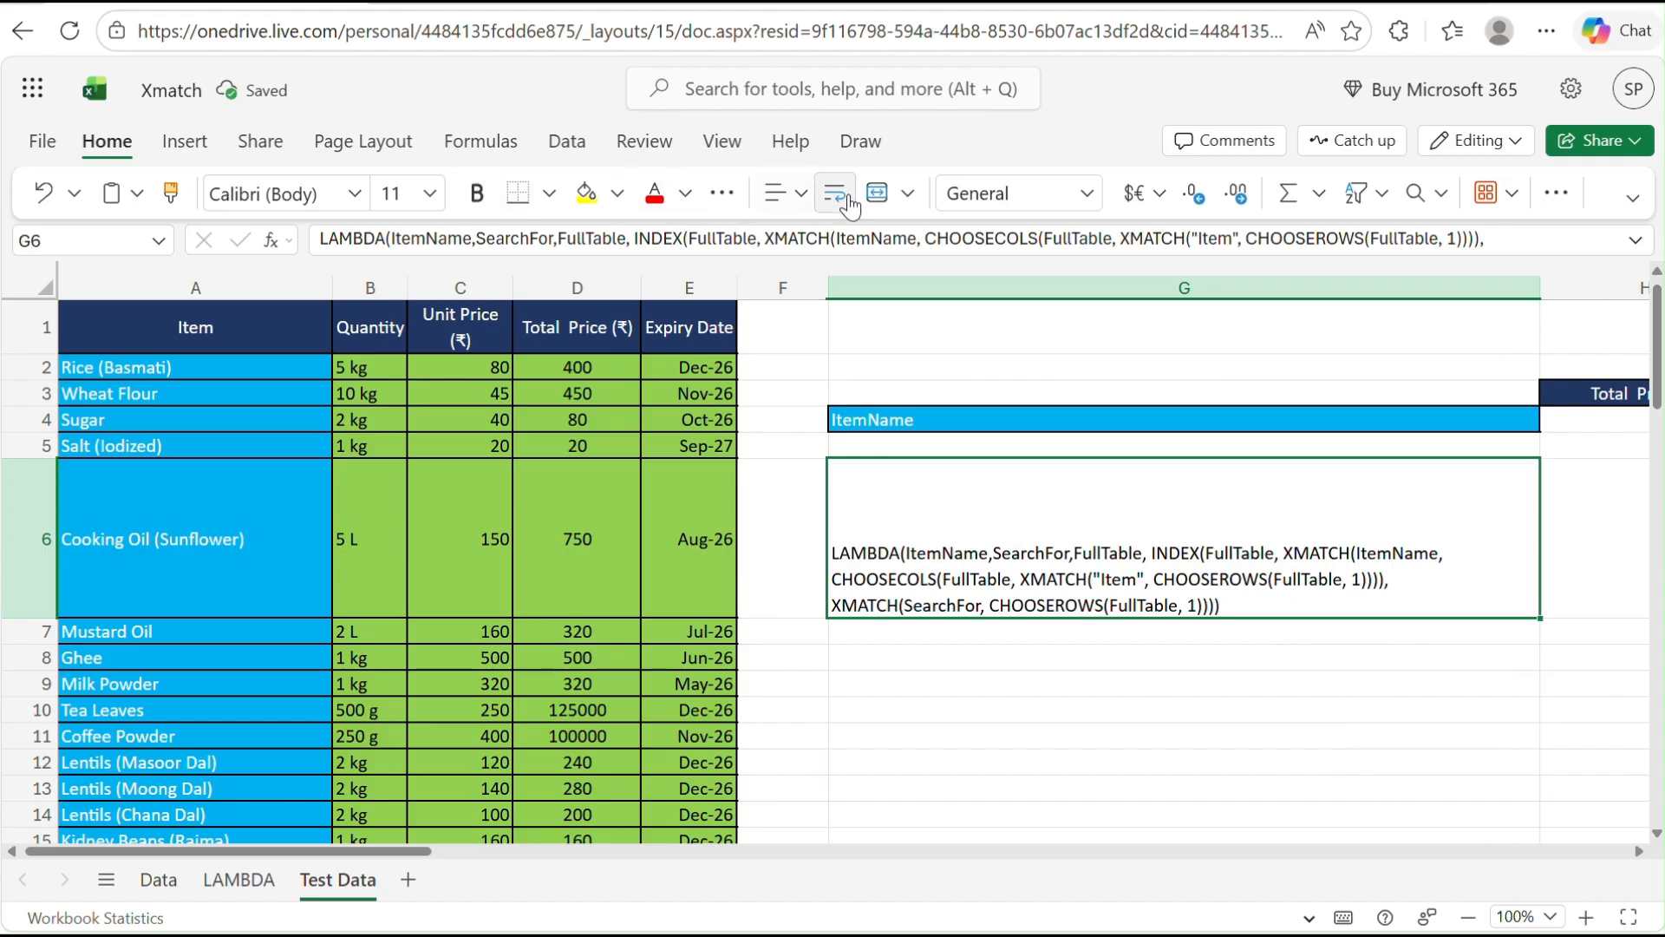
pyautogui.click(785, 193)
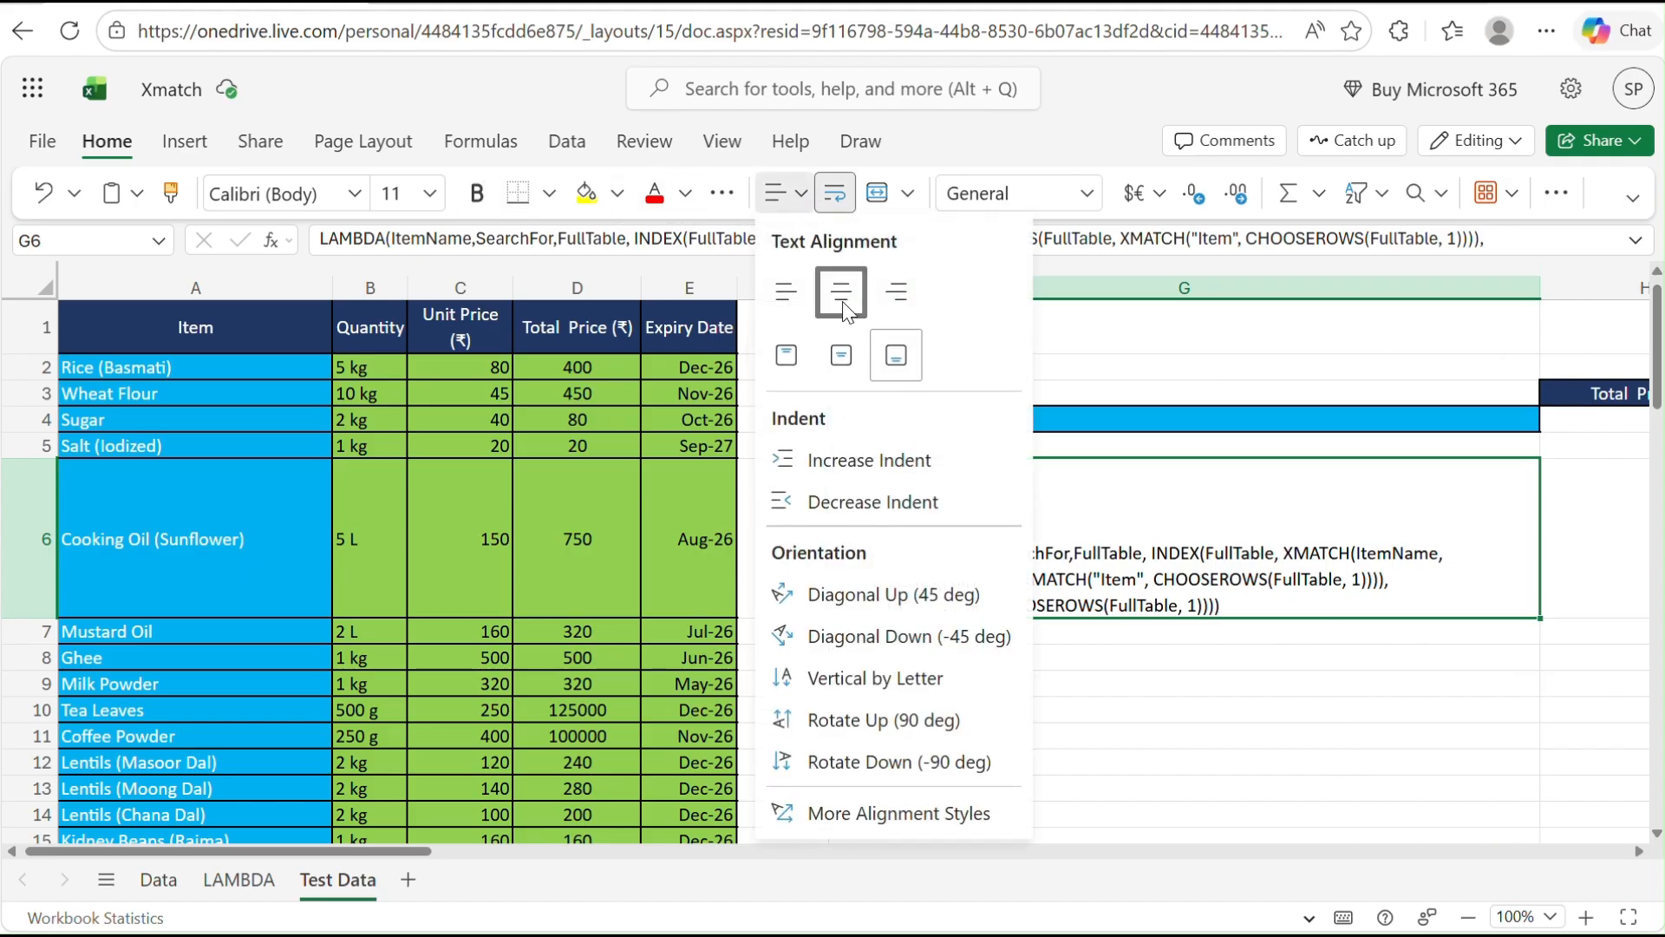
pyautogui.click(846, 308)
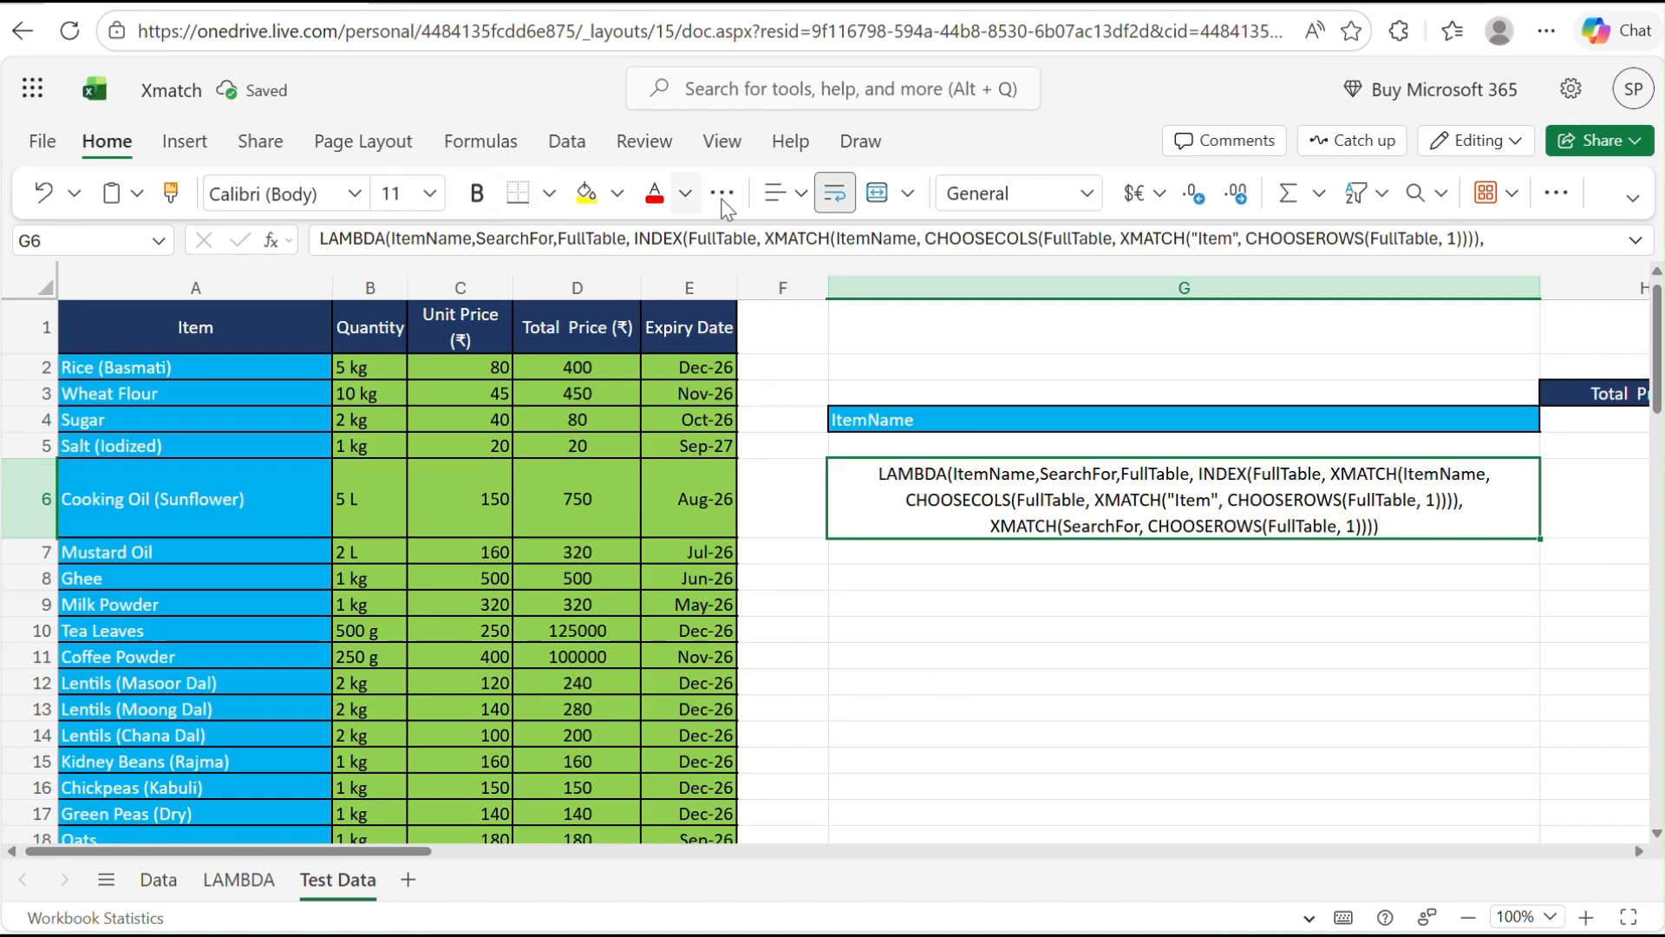
pyautogui.click(478, 197)
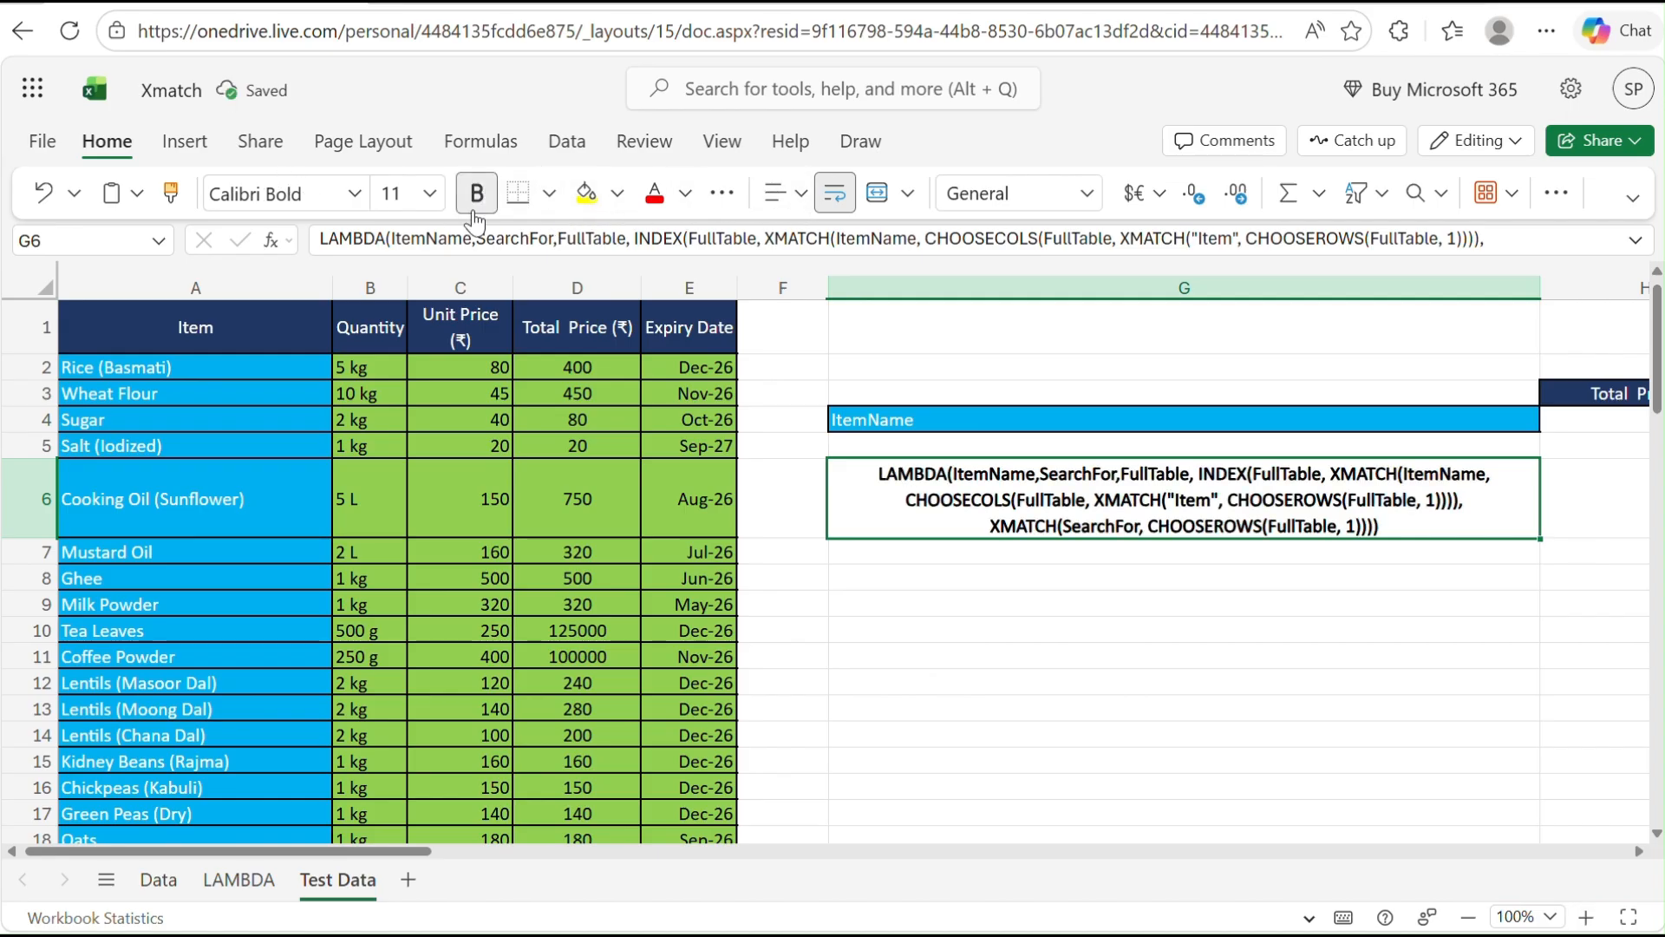
pyautogui.click(393, 193)
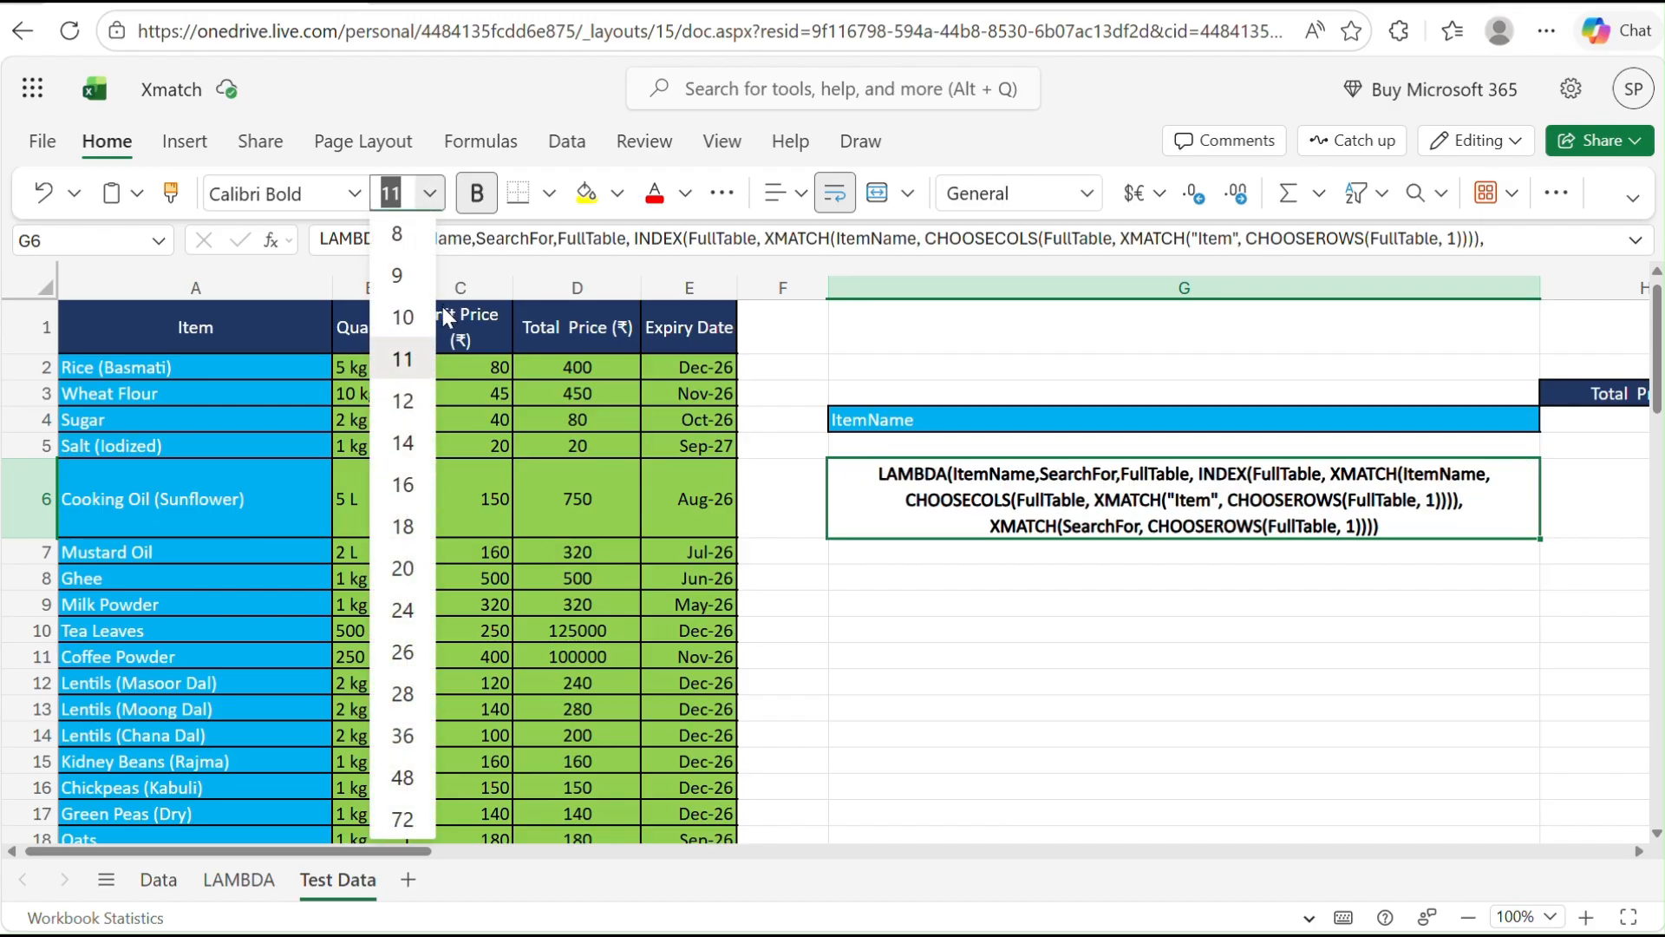
pyautogui.click(403, 484)
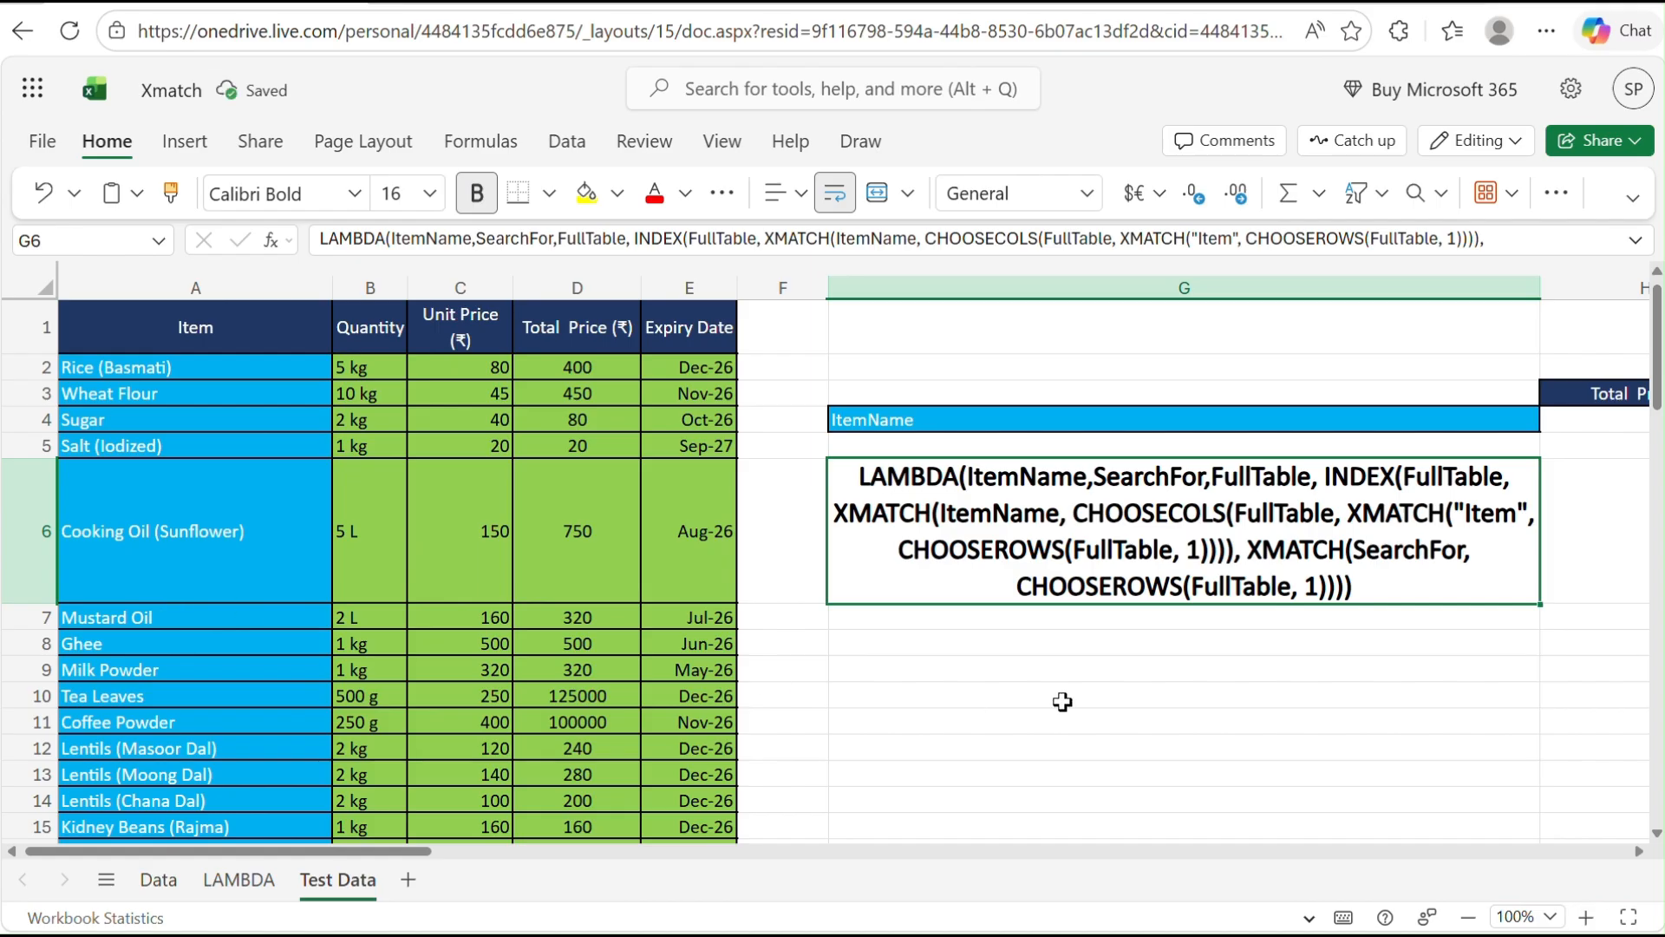
# - Left-align the LAMBDA text in cell G6
pyautogui.click(985, 669)
pyautogui.click(1163, 510)
pyautogui.click(784, 192)
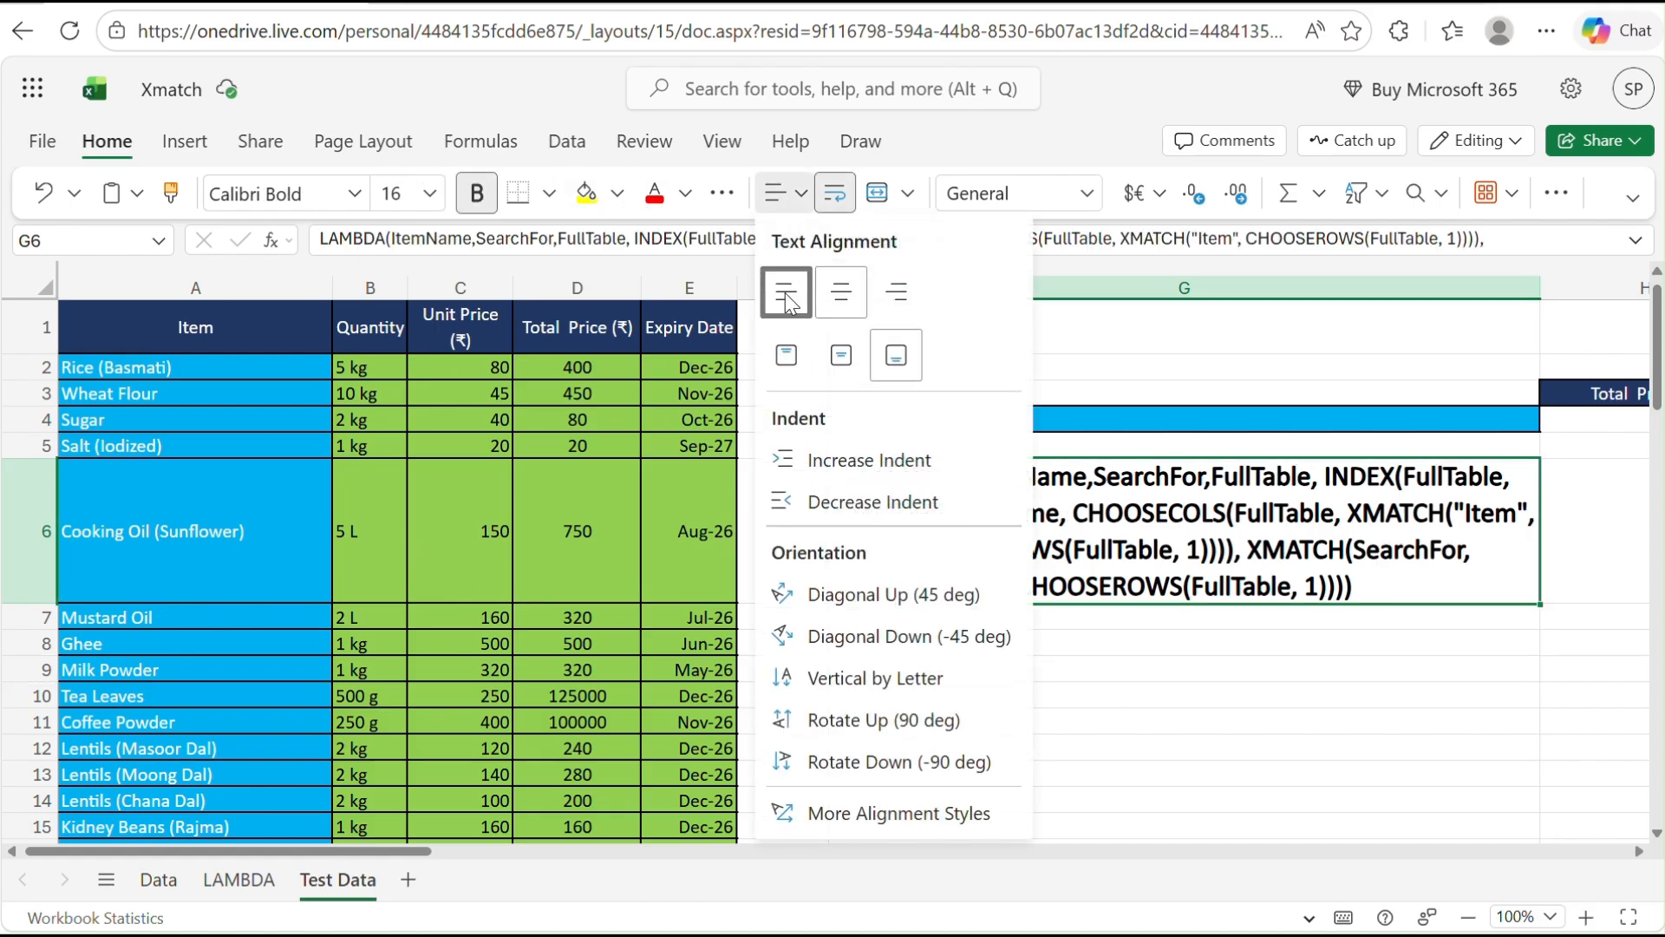
pyautogui.click(786, 293)
# - Paste the copied formula into G9 as plain text without the equals sign: INDEX(B1:E51,XMATCH(G9,A1:A51),XMATCH(H8,B1:E1))
pyautogui.doubleClick(885, 669)
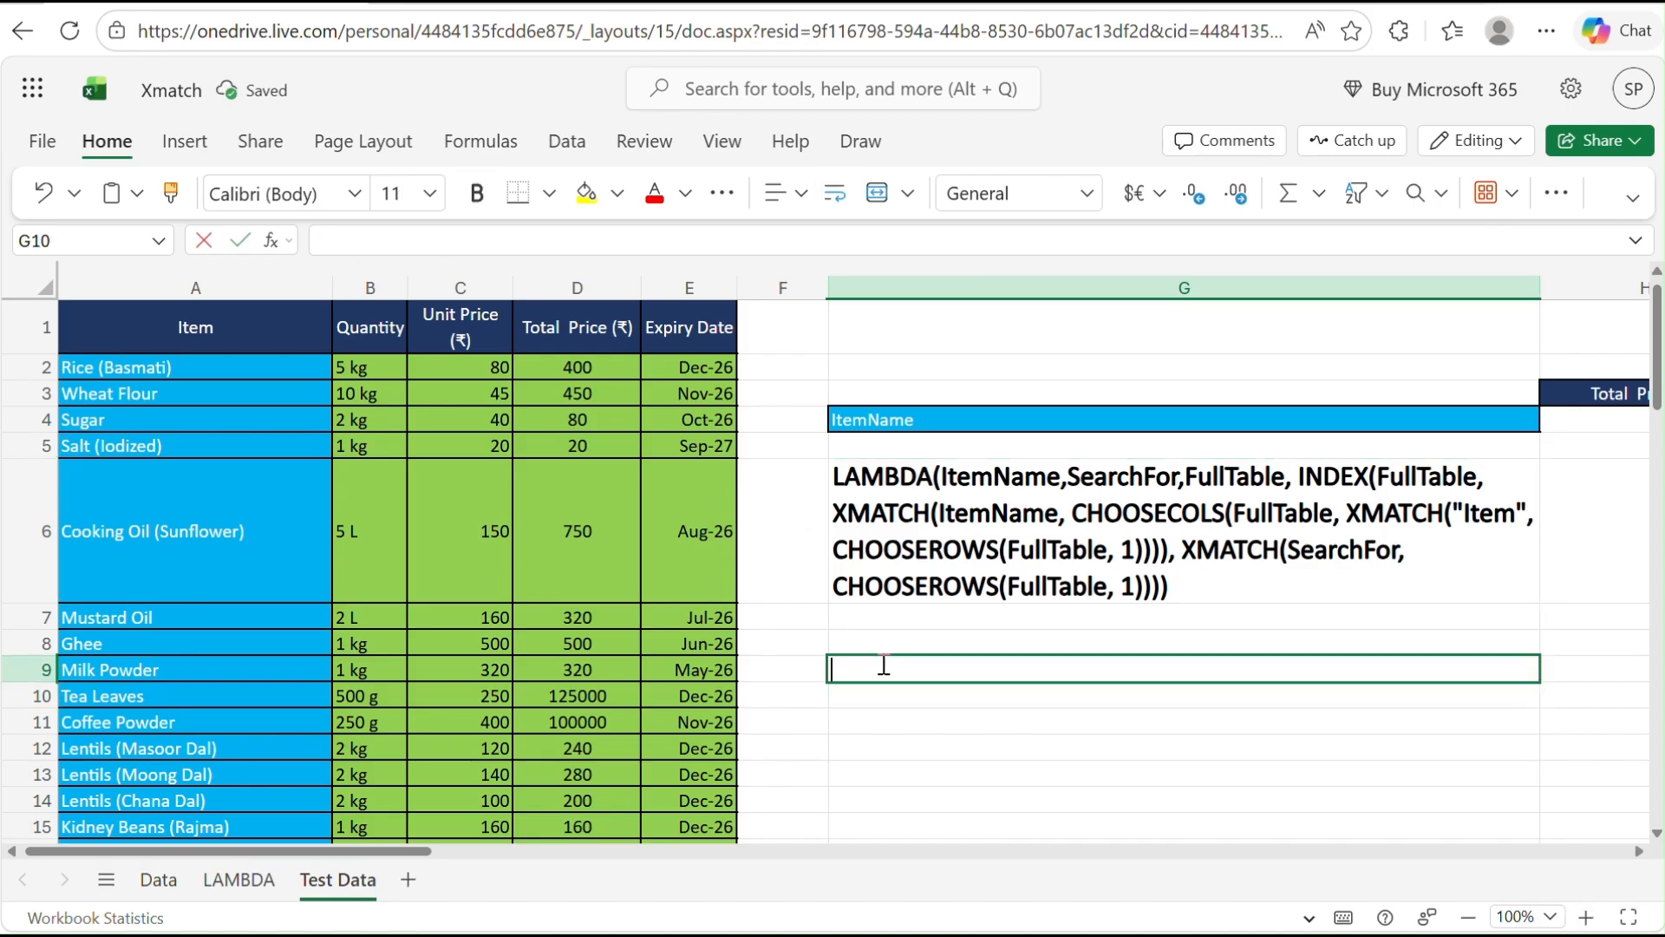
pyautogui.hotkey('ctrl', 'v')
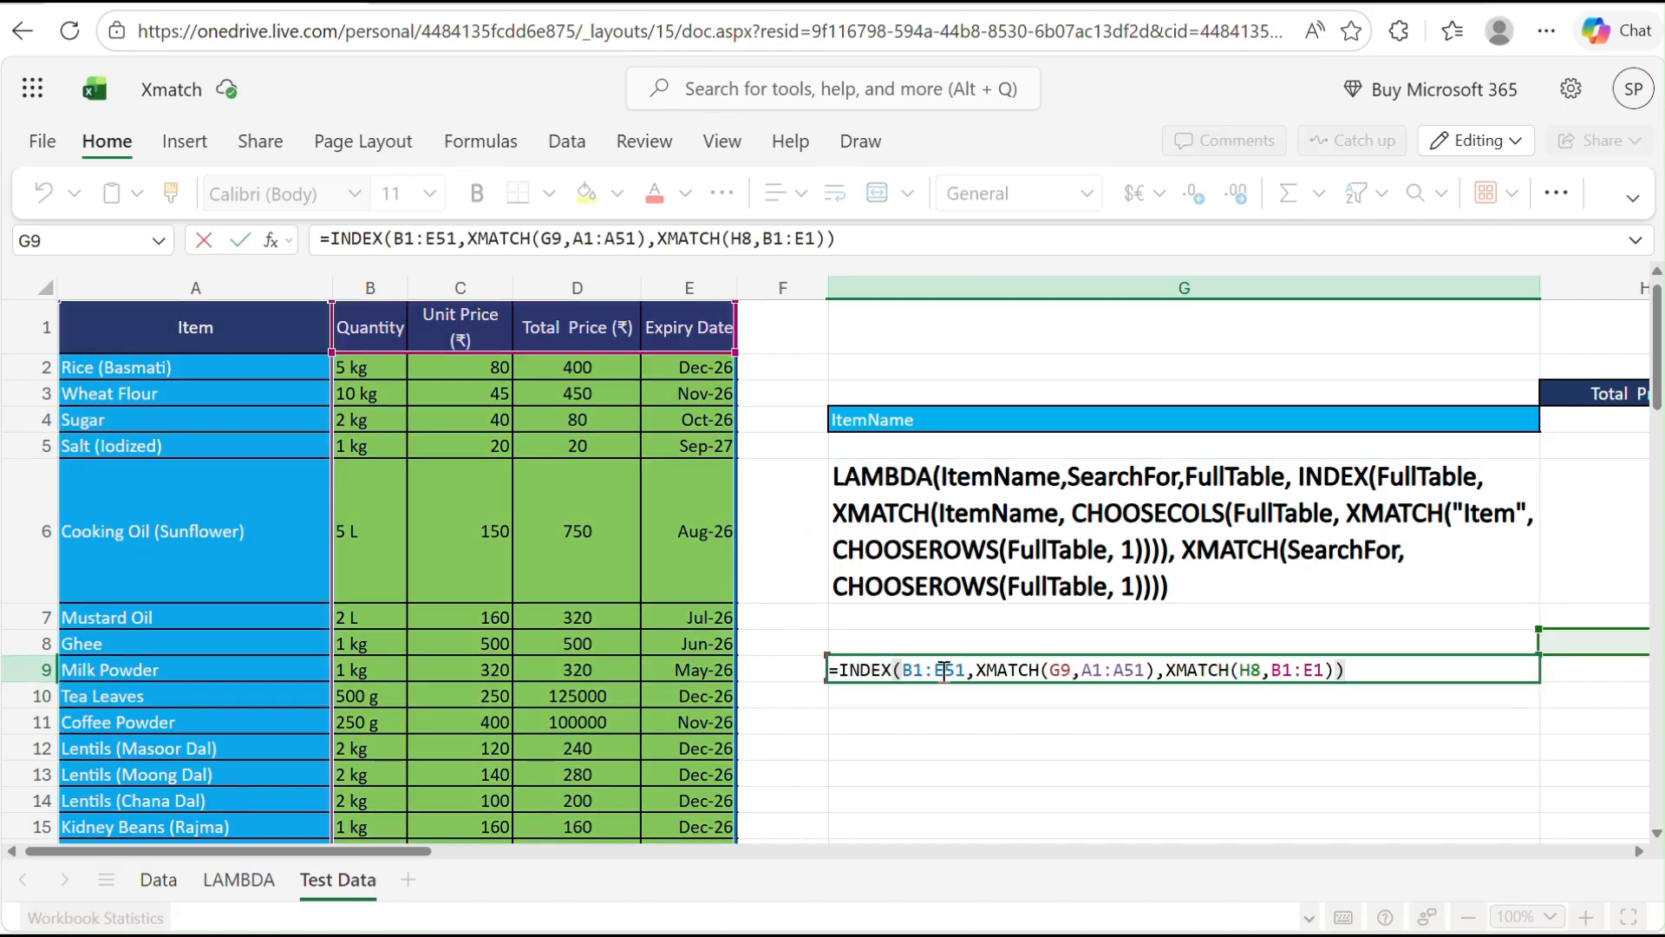
pyautogui.click(848, 671)
pyautogui.press('BackSpace')
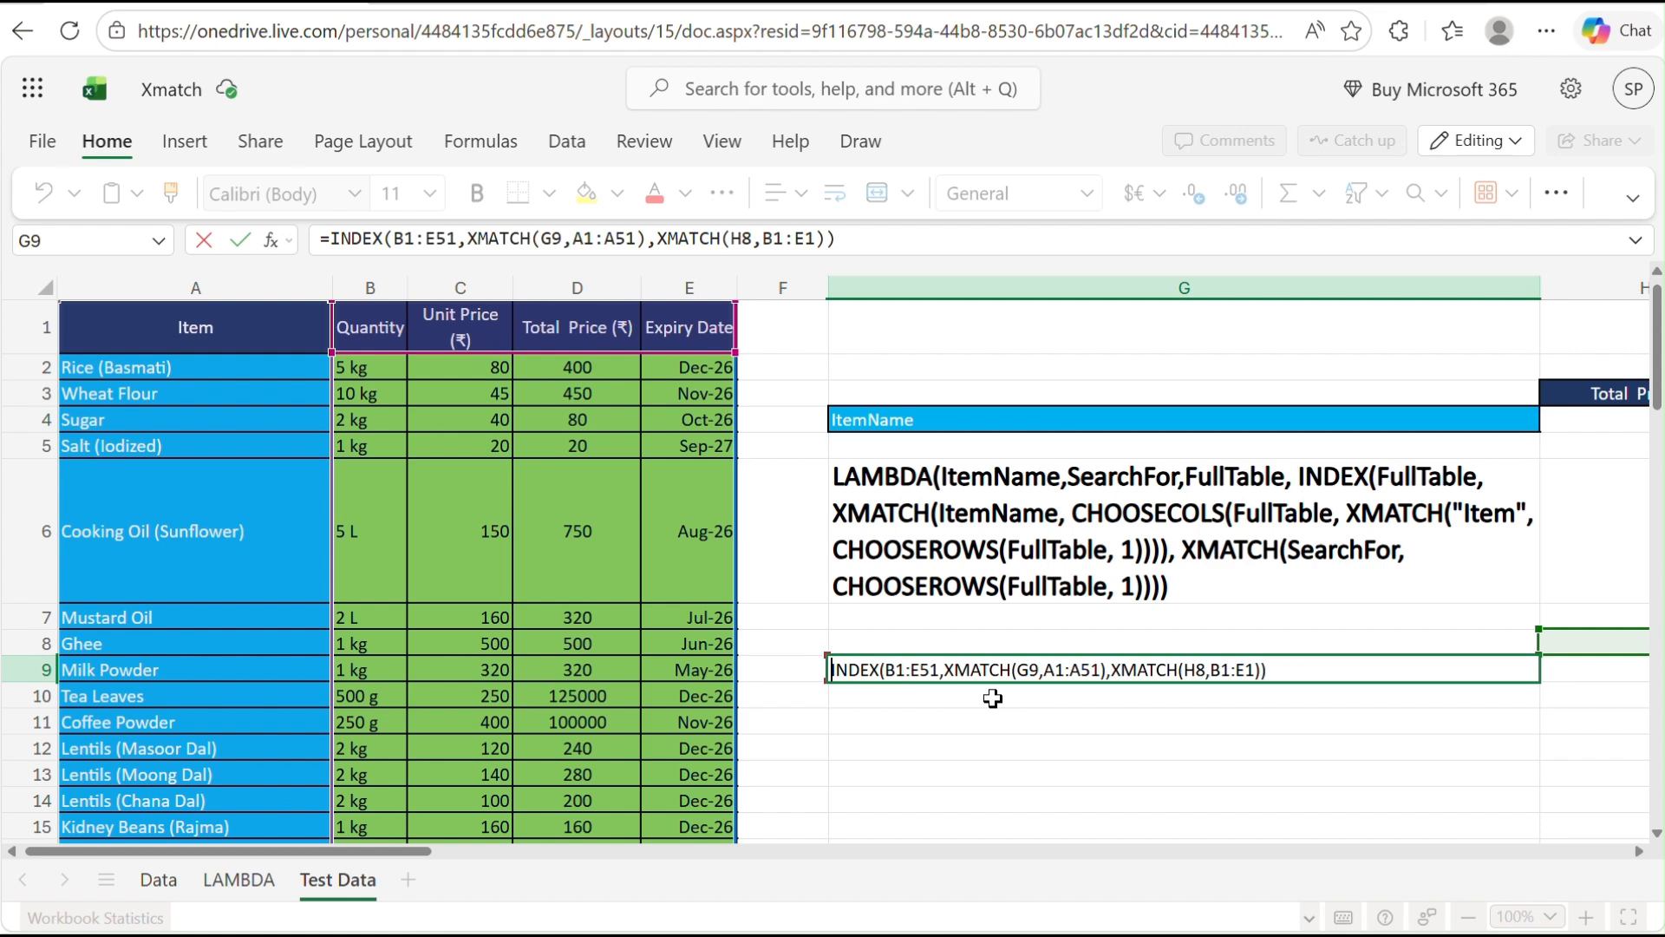
pyautogui.click(1080, 713)
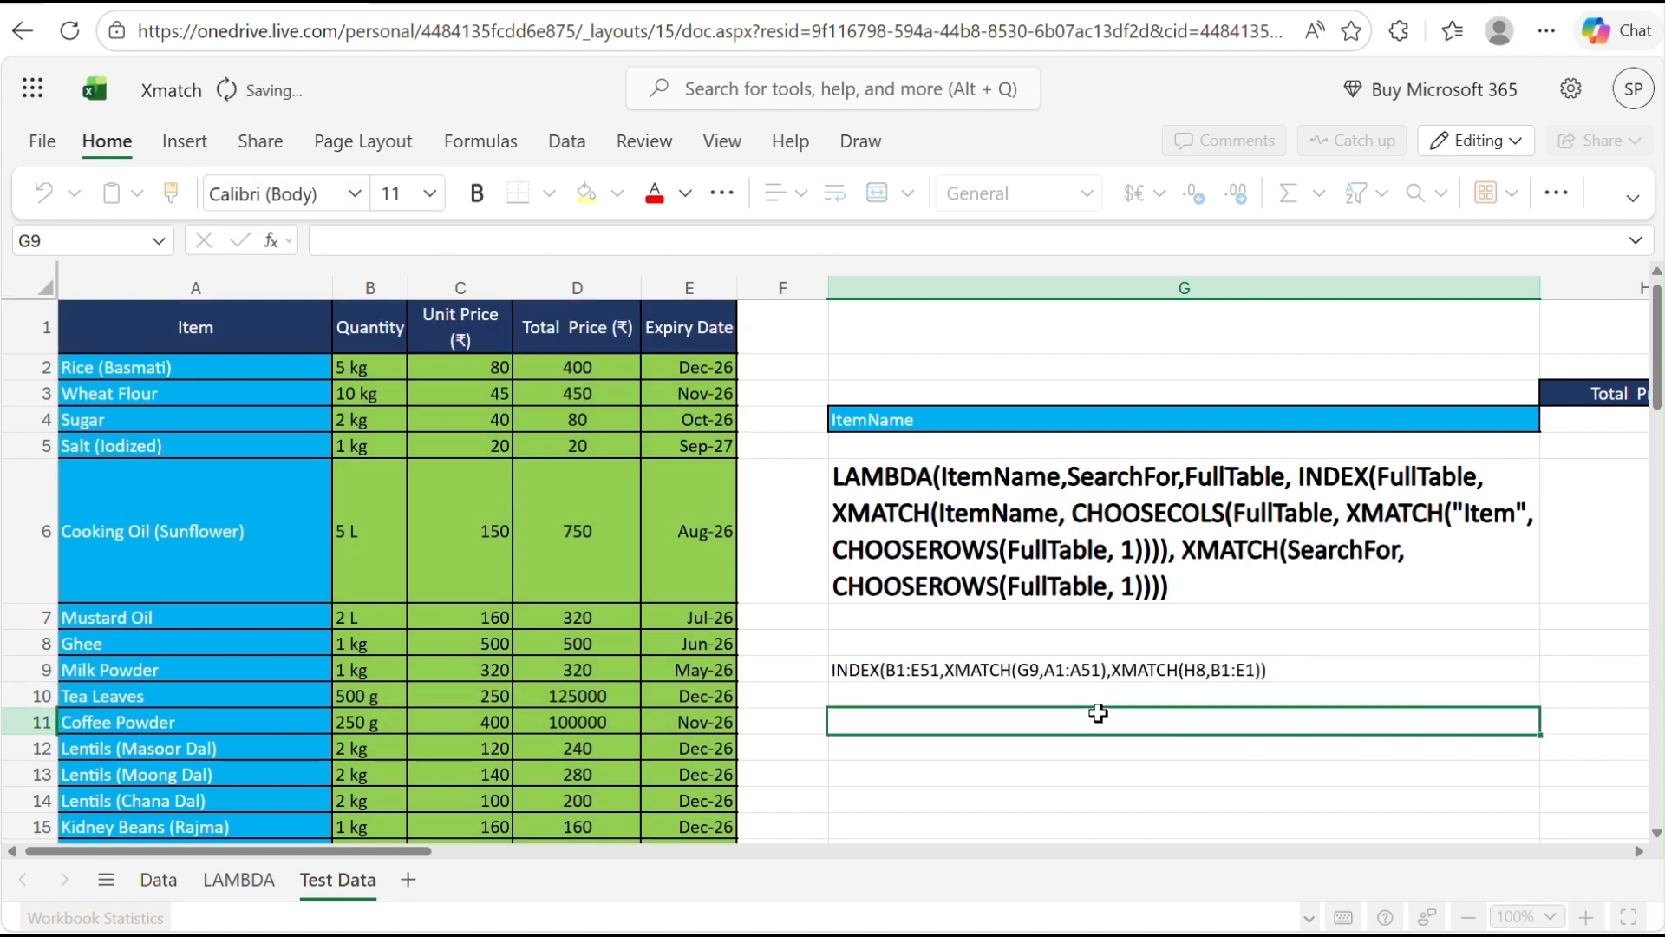
# - Format cell G9 as bold with font size 16
pyautogui.click(1099, 687)
pyautogui.click(1100, 675)
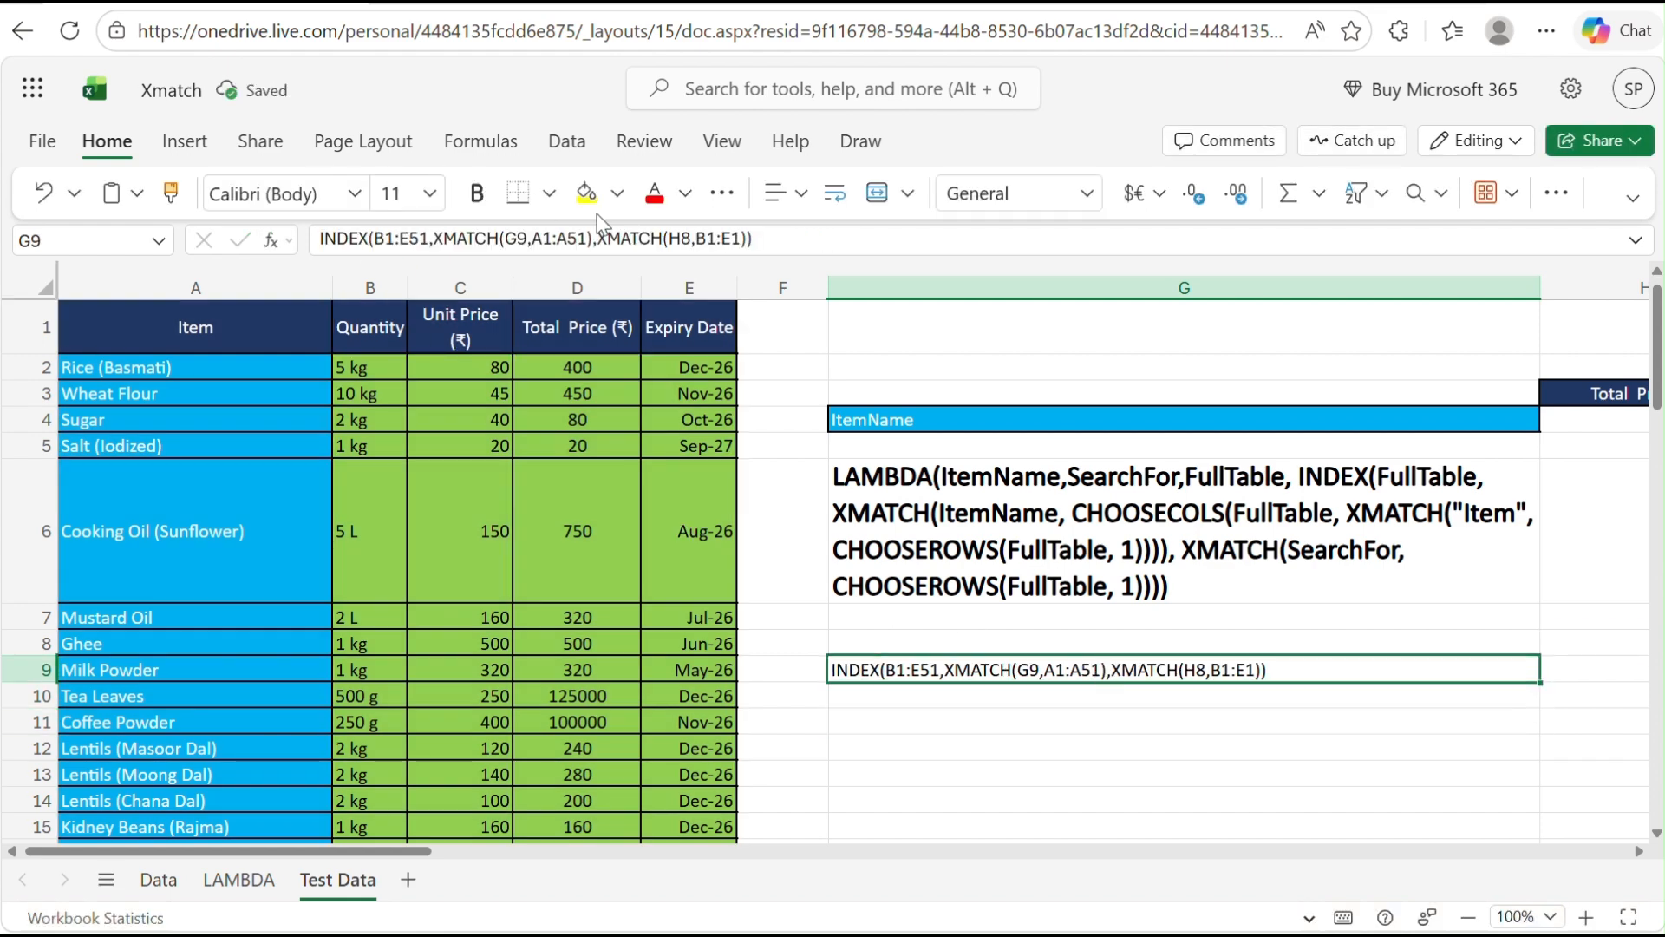
pyautogui.click(474, 195)
pyautogui.click(429, 193)
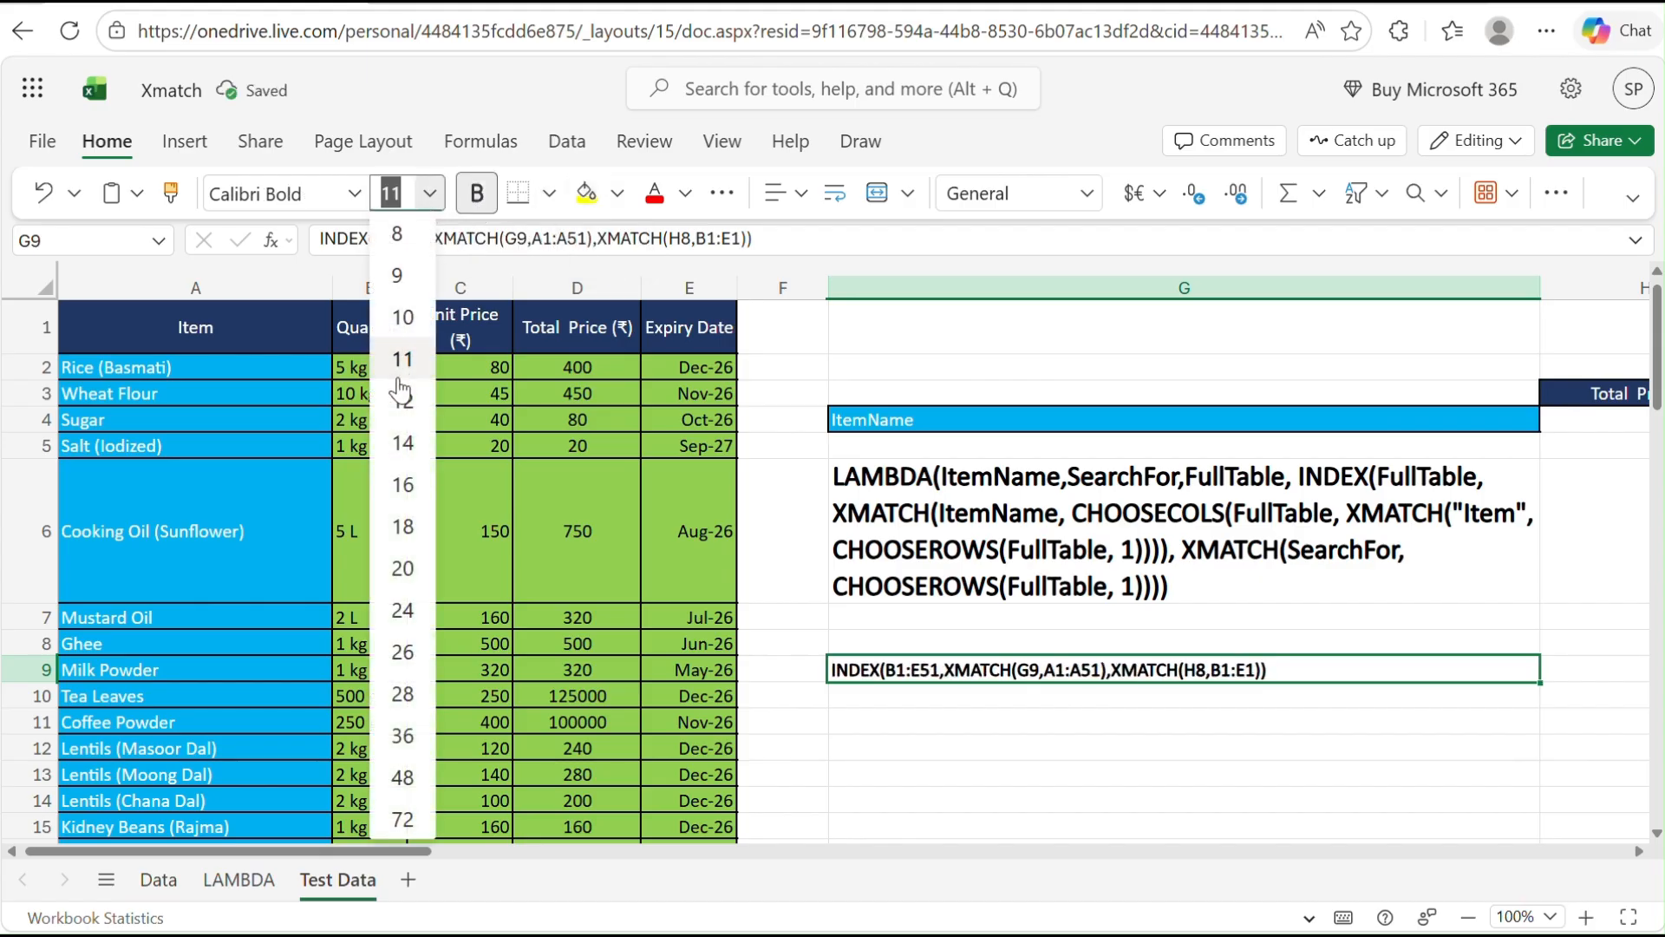
pyautogui.click(413, 503)
pyautogui.click(1062, 758)
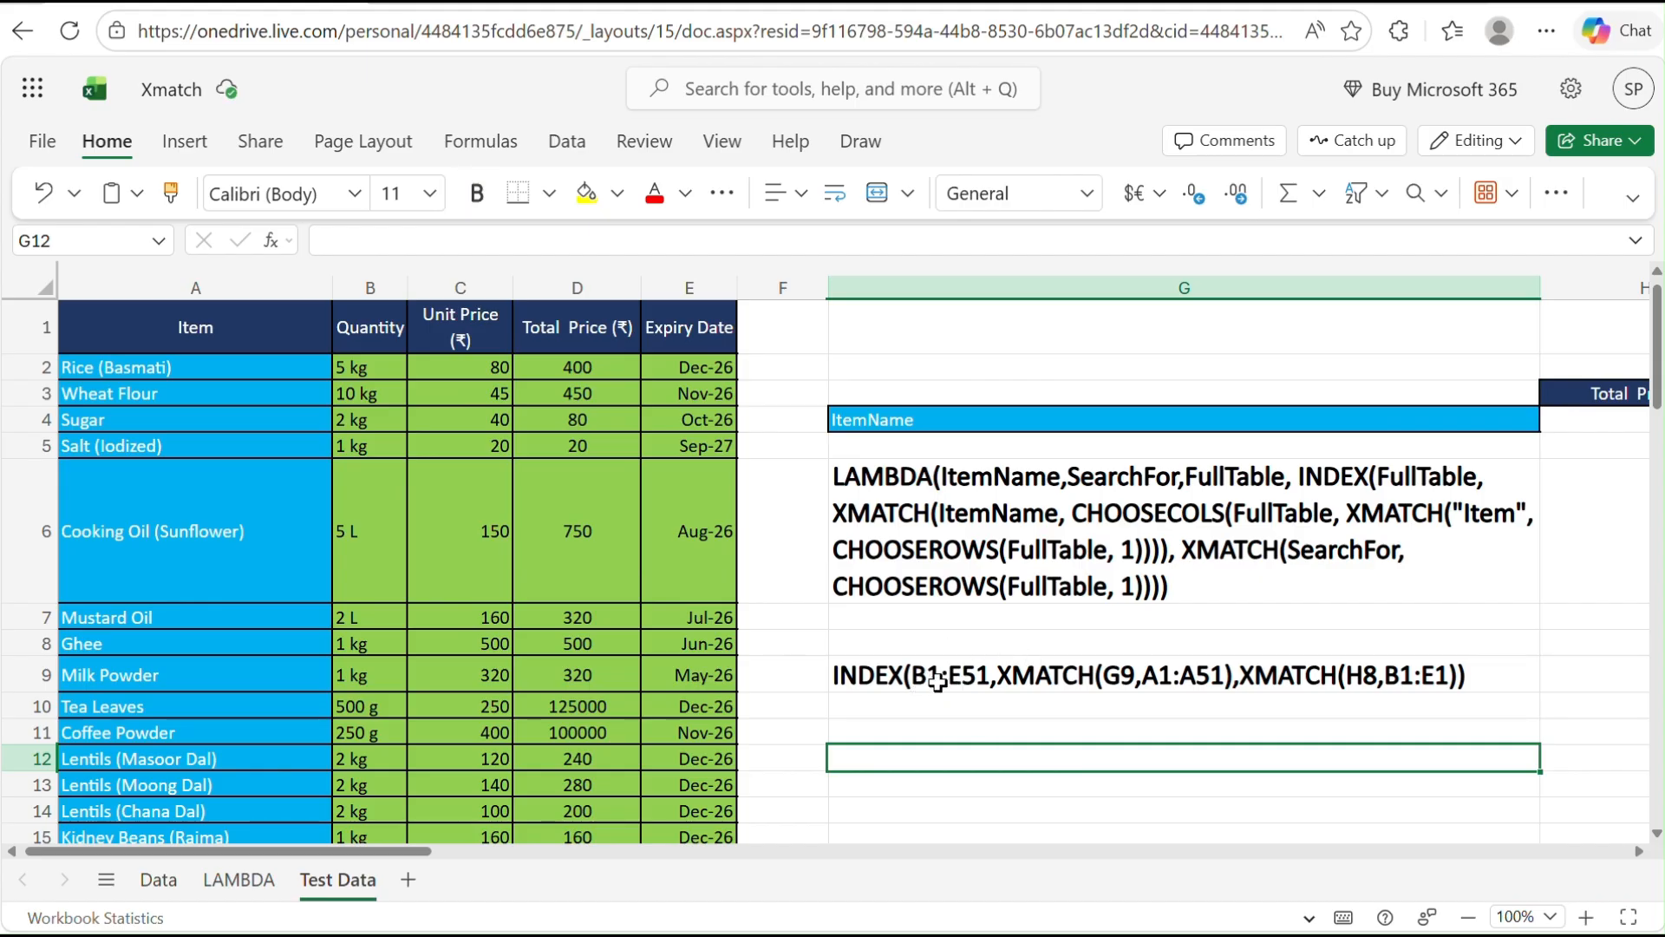
# - Clear the INDEX formula text from cell G9
pyautogui.click(872, 675)
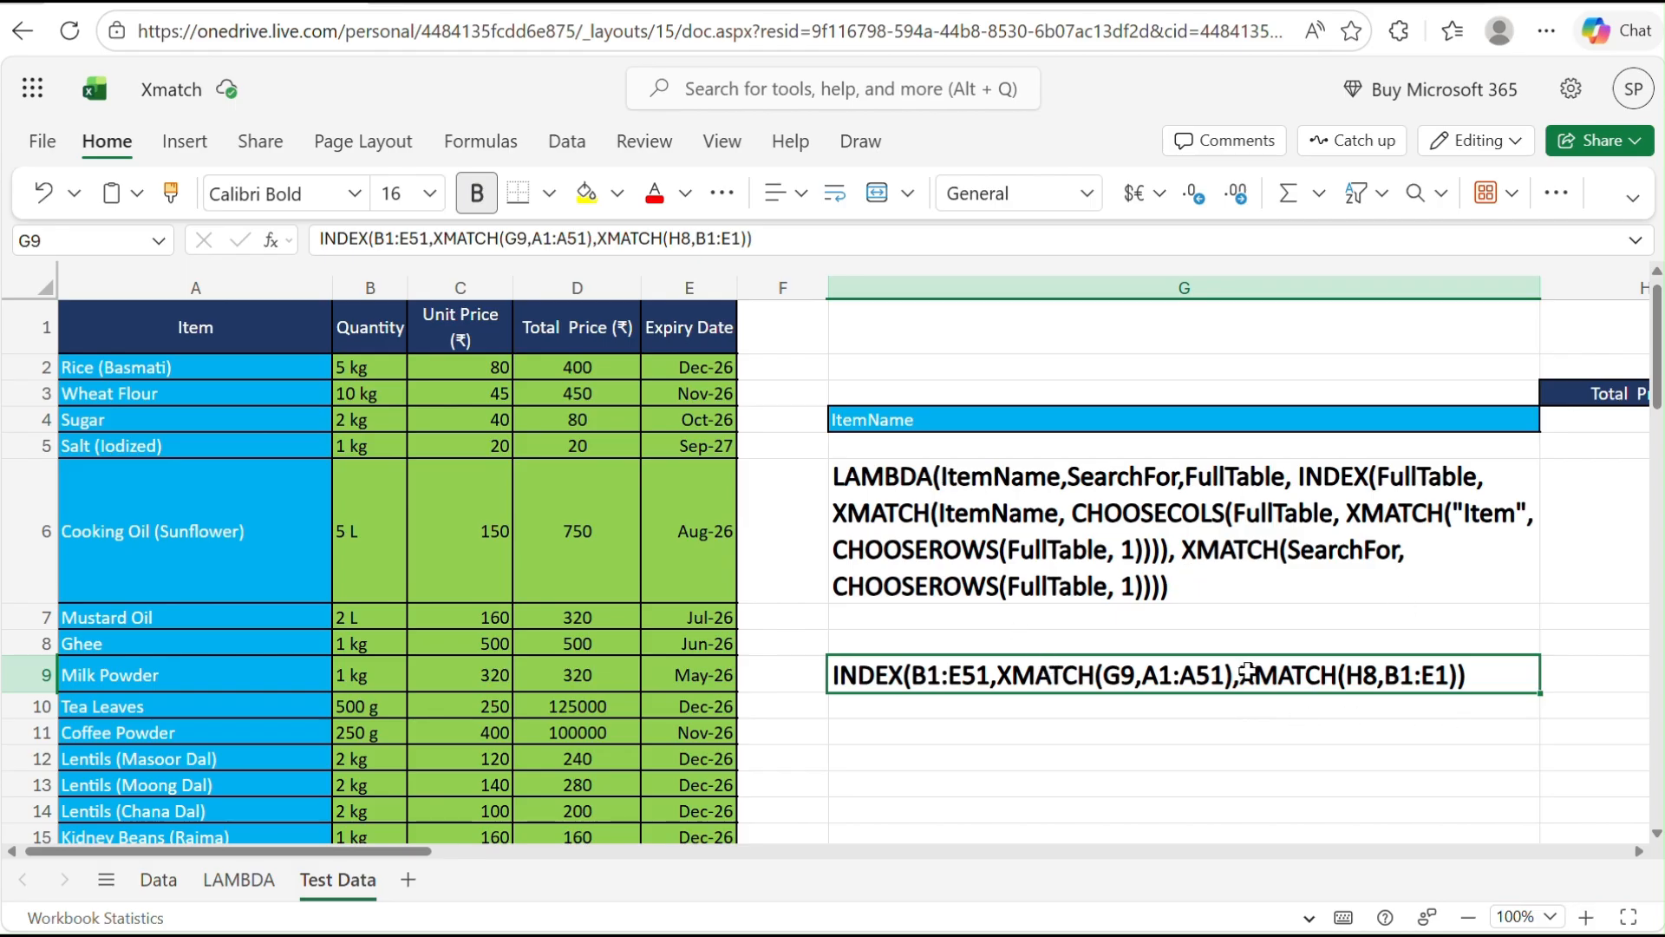
pyautogui.press('Delete')
# - Put an equals sign in front of the LAMBDA text in G6 and copy the whole formula to the clipboard
pyautogui.click(1195, 583)
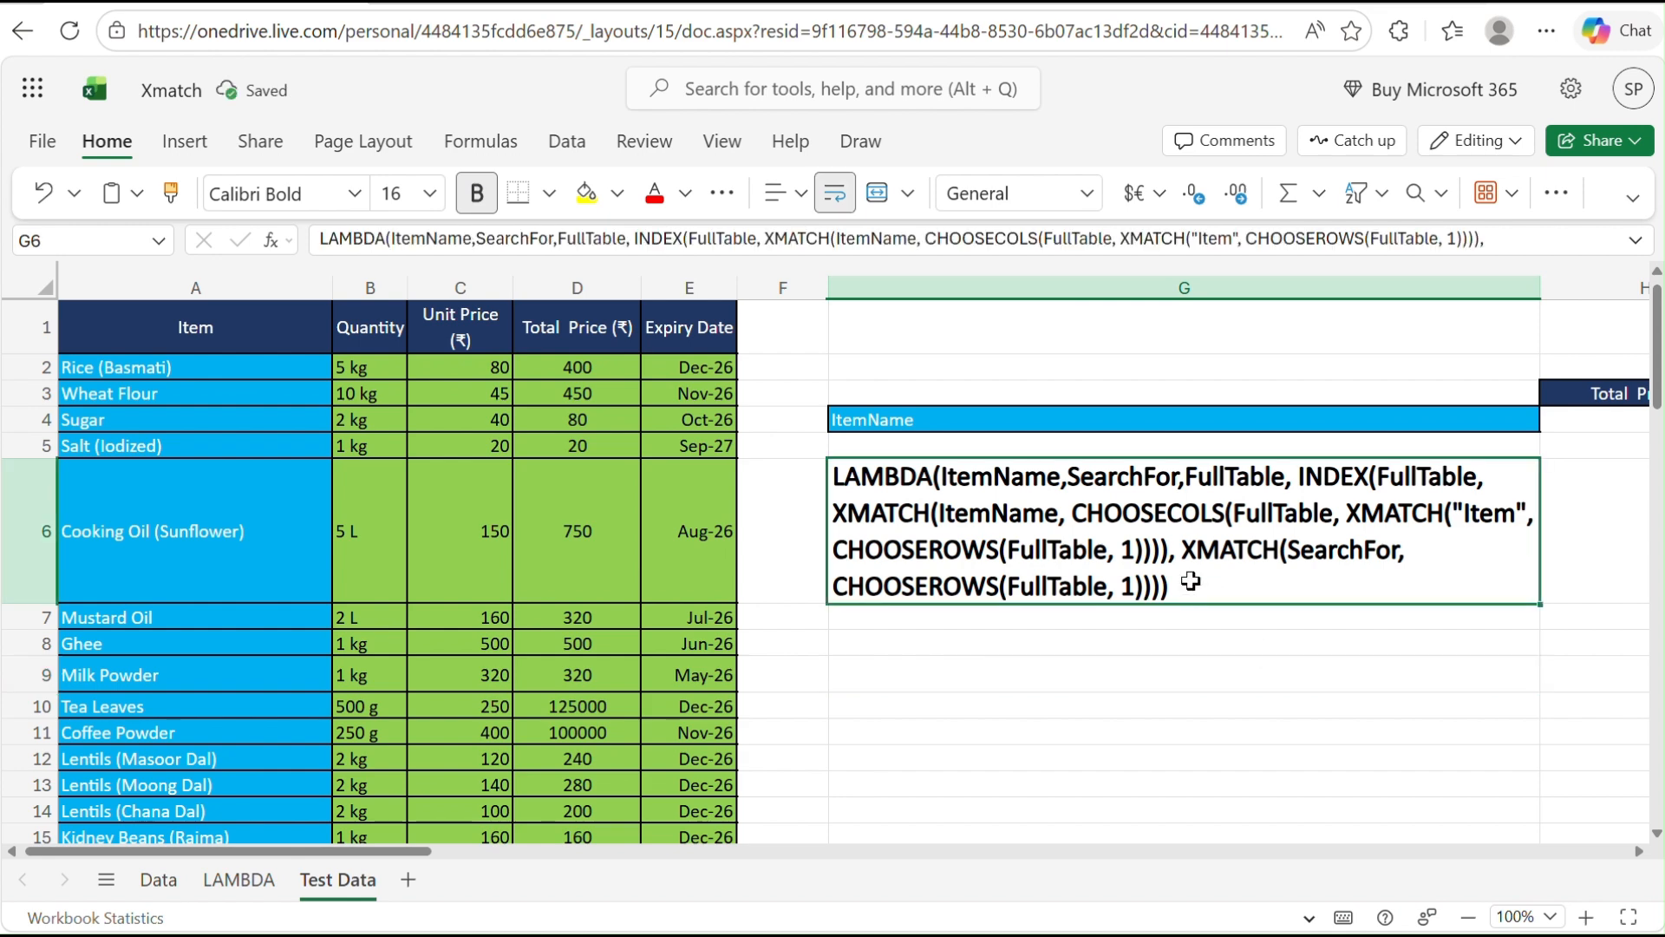
pyautogui.doubleClick(1182, 584)
pyautogui.moveTo(1181, 584); pyautogui.dragTo(830, 469)
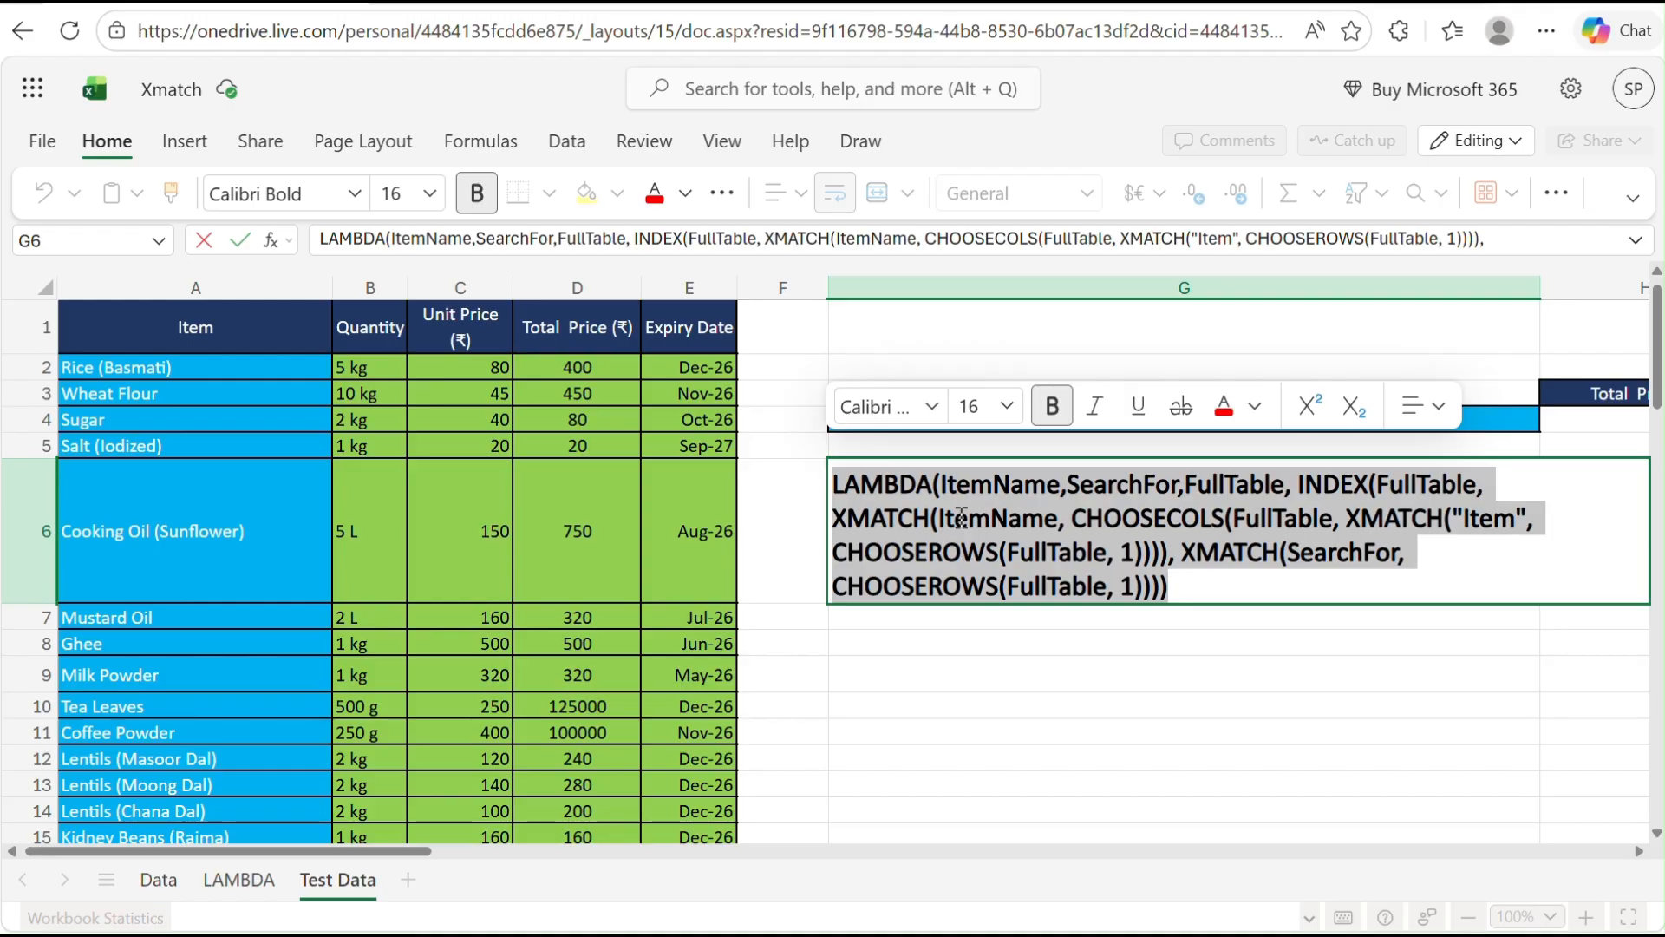
pyautogui.click(835, 477)
pyautogui.write('=')
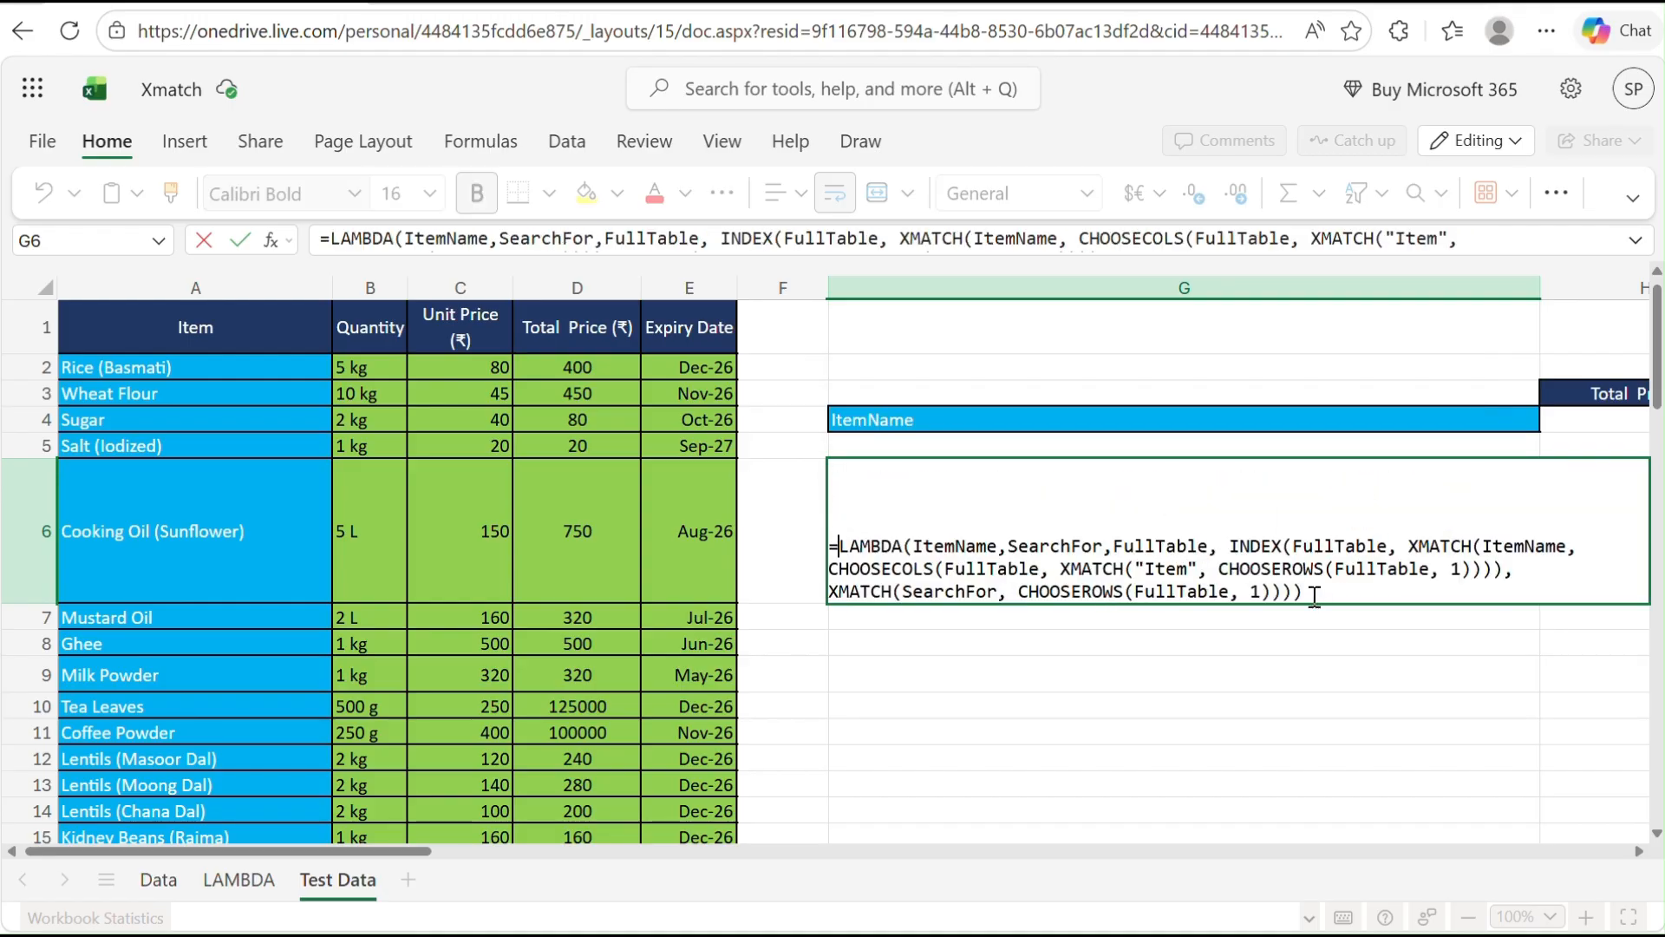
pyautogui.moveTo(1315, 597); pyautogui.dragTo(805, 540)
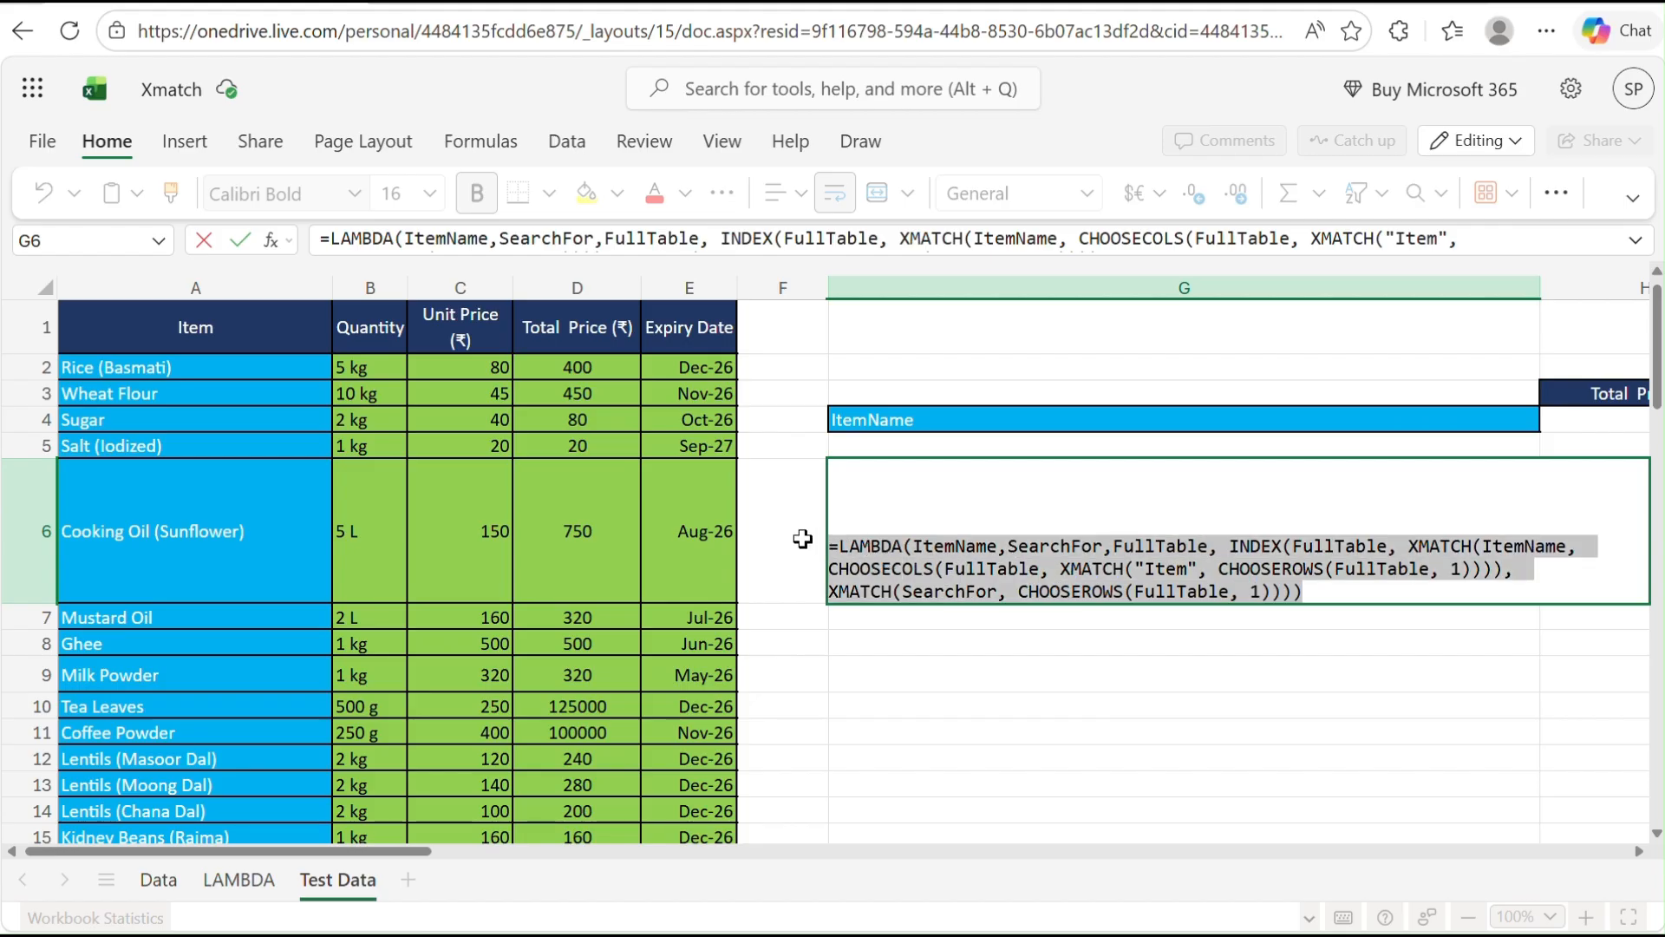
pyautogui.hotkey('ctrl', 'x')
pyautogui.hotkey('ctrl', 'v')
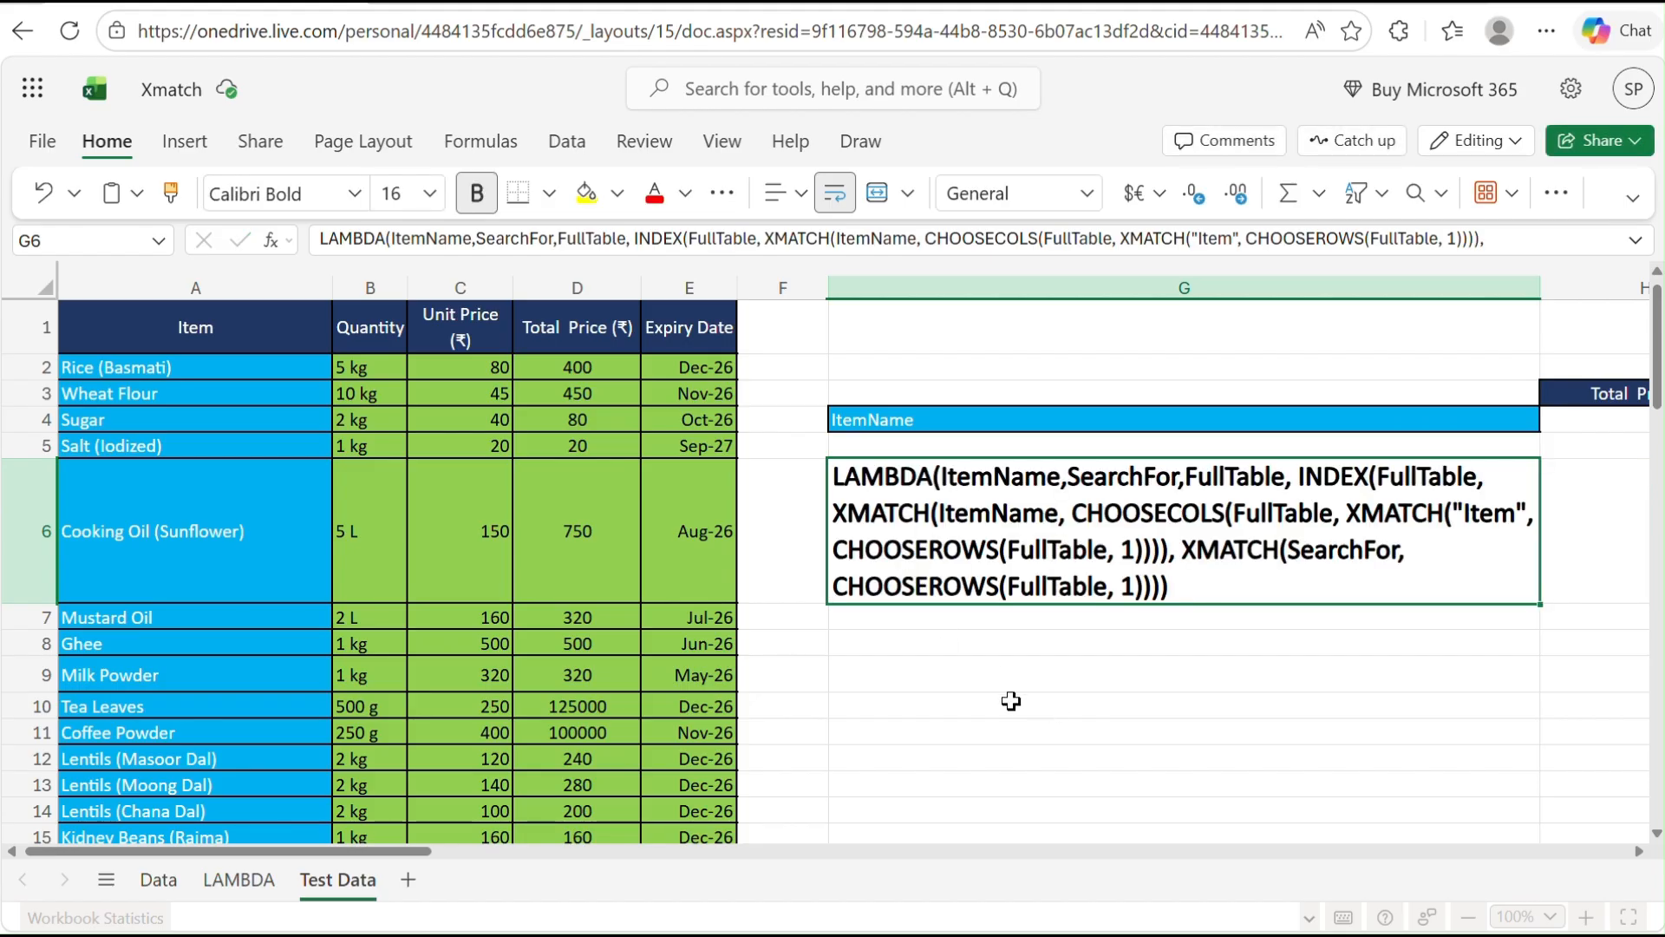
# - Clear the LAMBDA text from cell G6
pyautogui.click(977, 672)
pyautogui.click(1135, 568)
pyautogui.press('Delete')
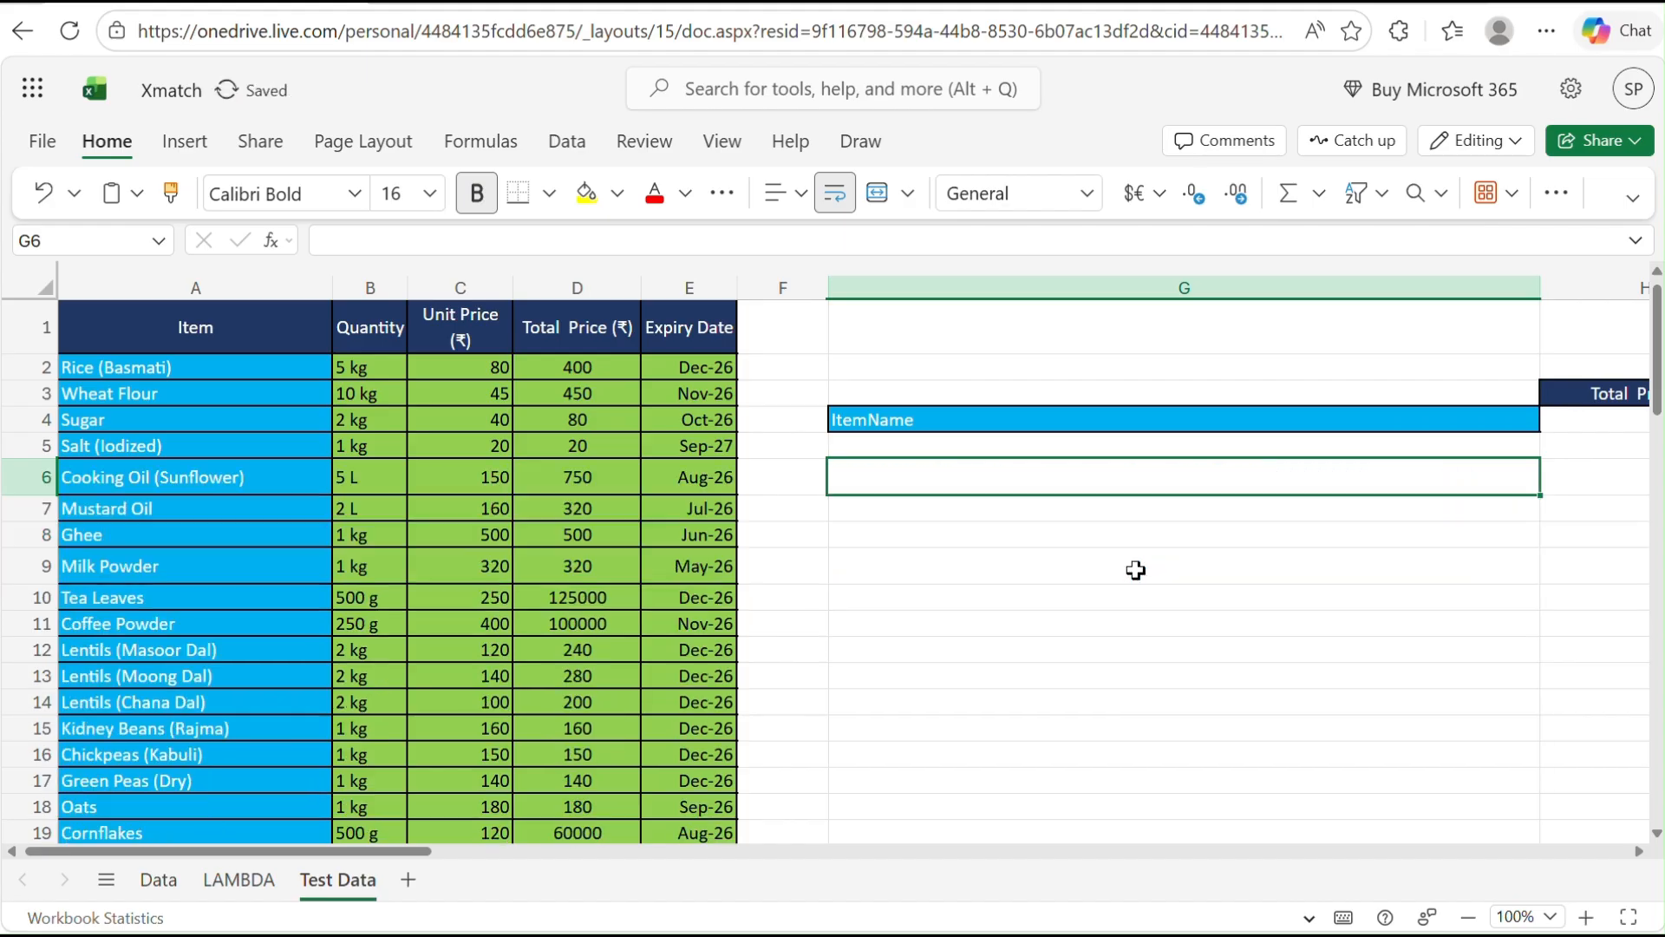
# - Select cell G9 and open the Name Manager for the workbook
pyautogui.click(1055, 568)
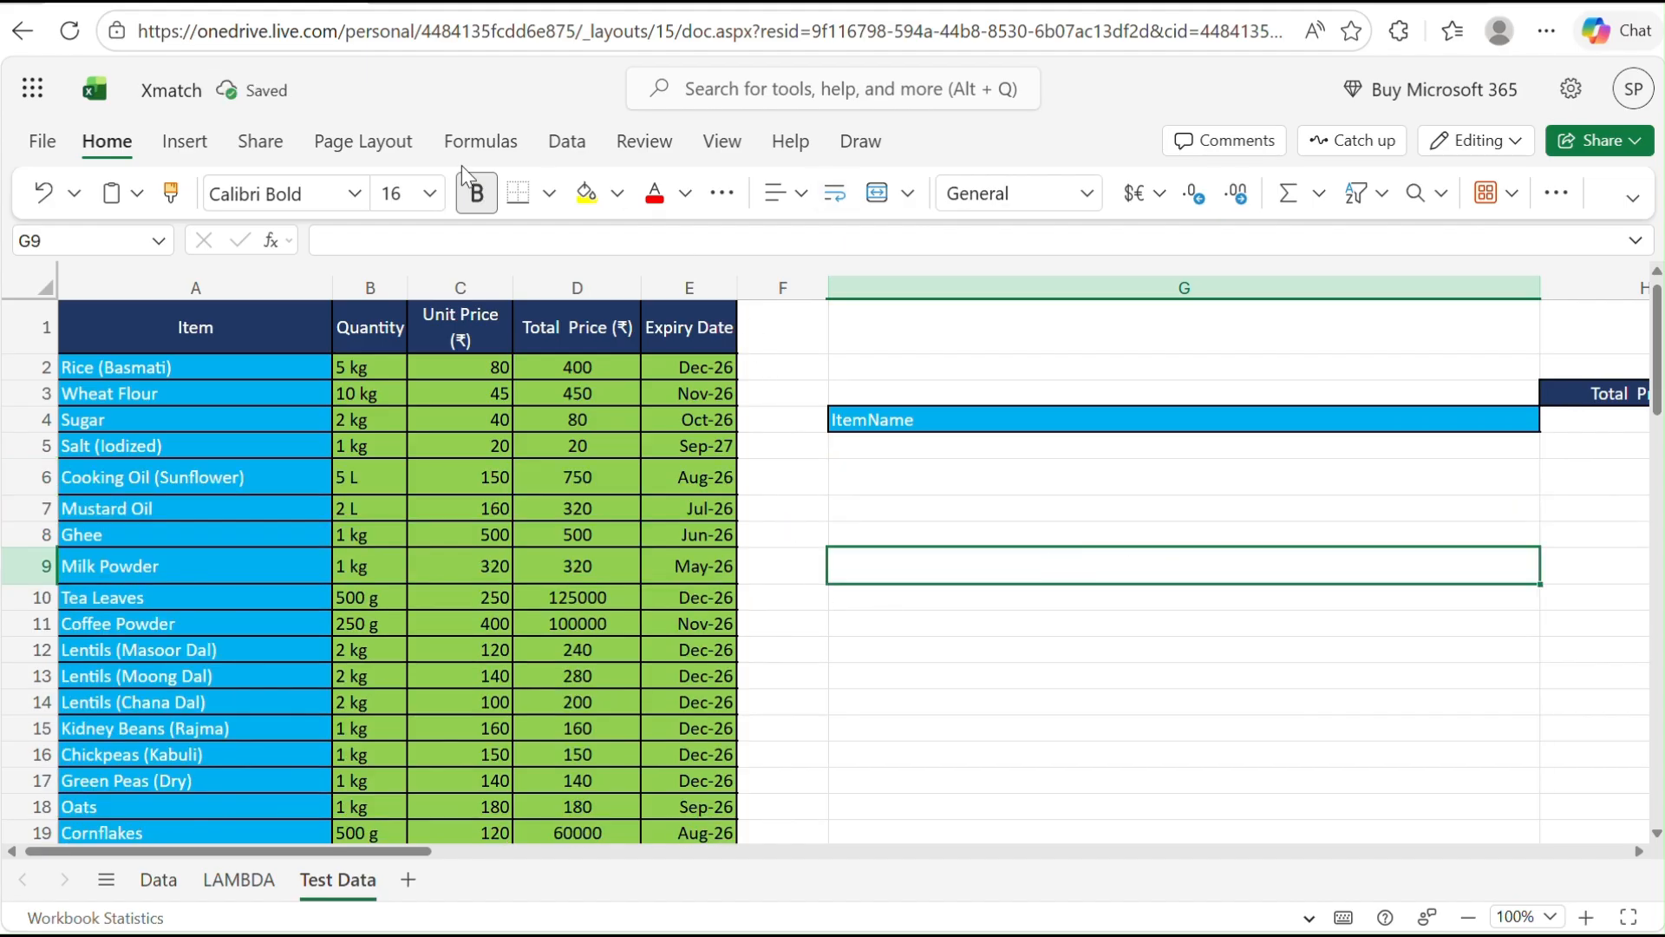
pyautogui.click(511, 143)
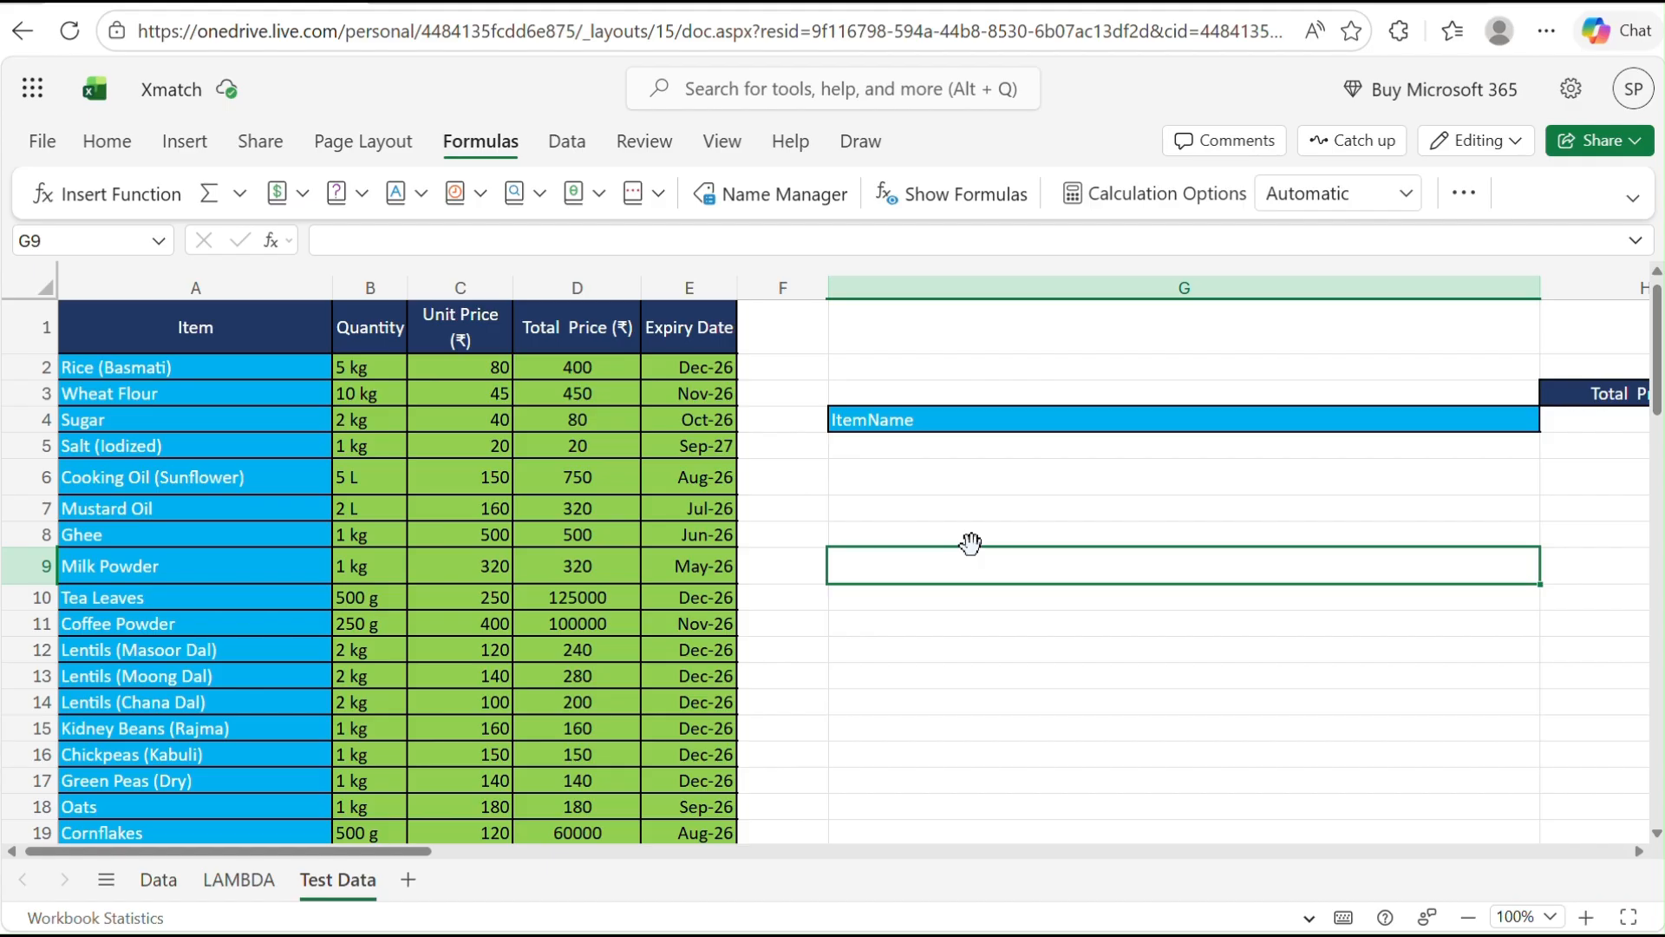
pyautogui.hotkey('ctrl', 'F3')
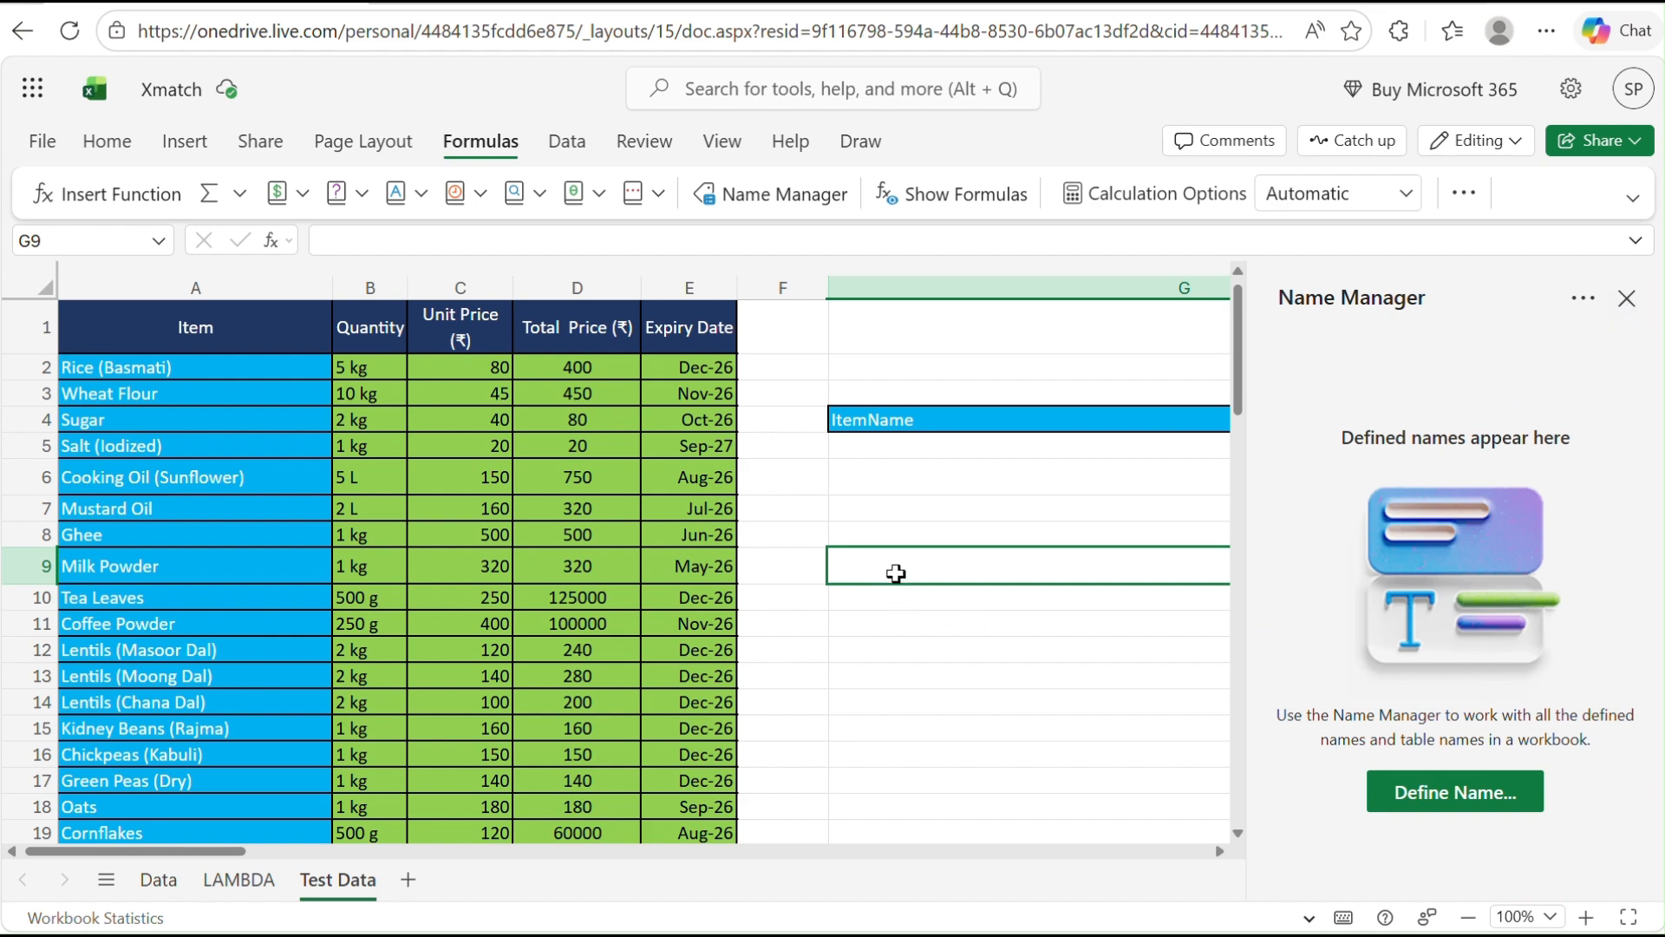
# - Enter the note CTRL+F3 in cell G9
pyautogui.write('CTR')
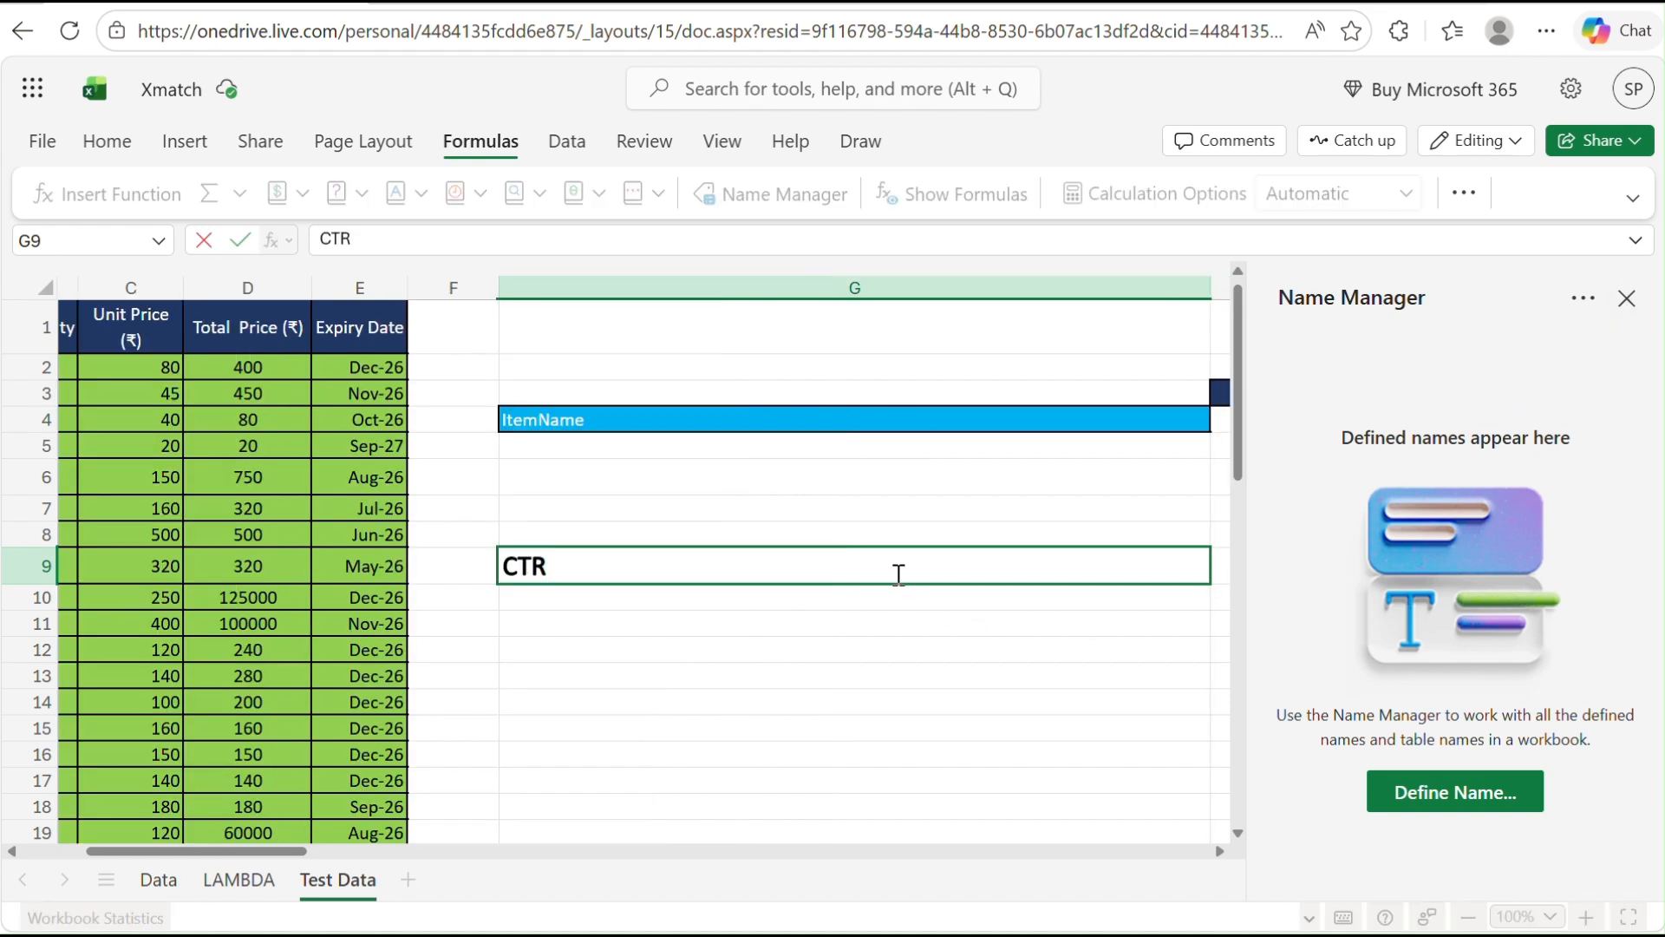
pyautogui.write('L+F3')
pyautogui.click(661, 510)
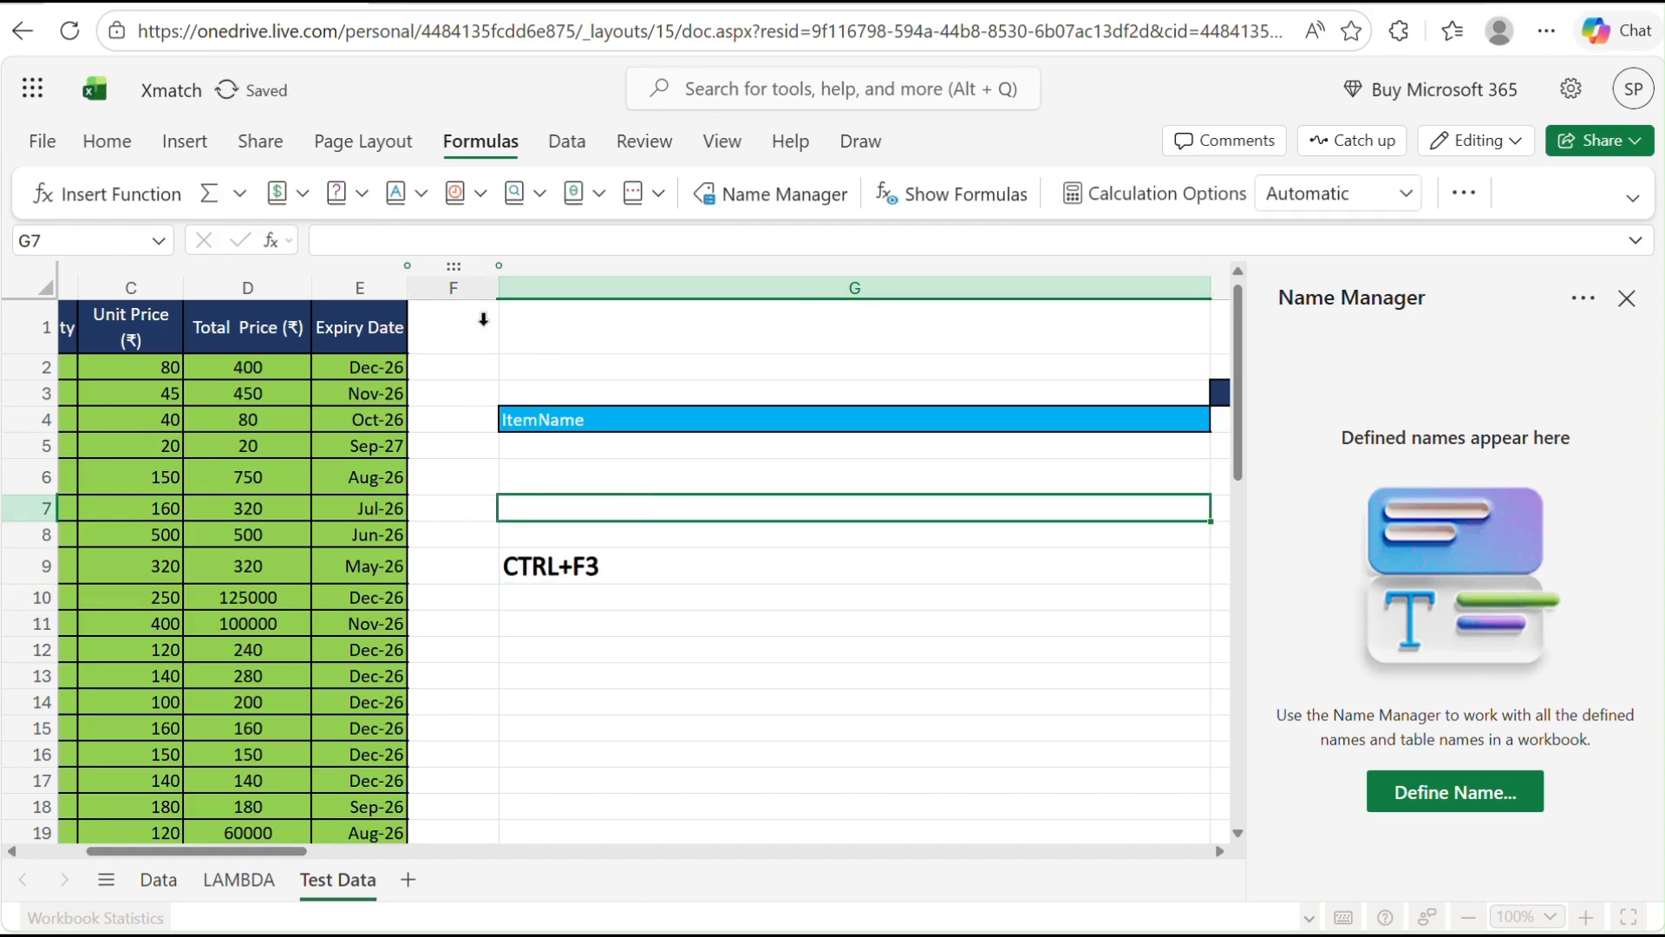
pyautogui.click(586, 565)
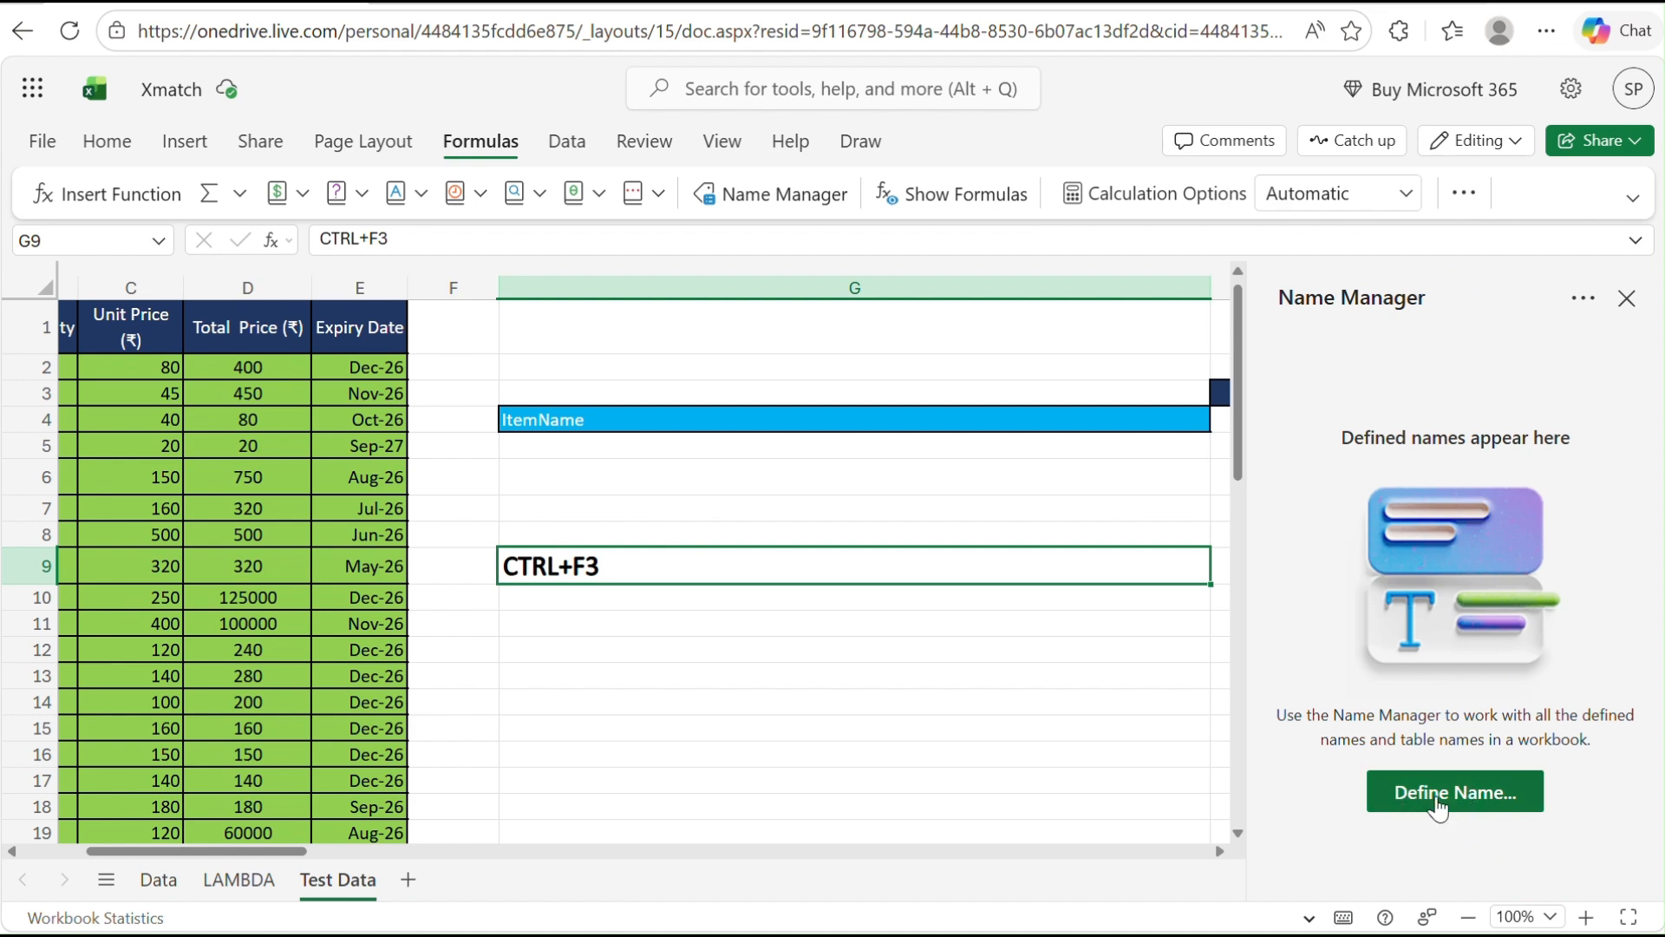
pyautogui.click(1438, 805)
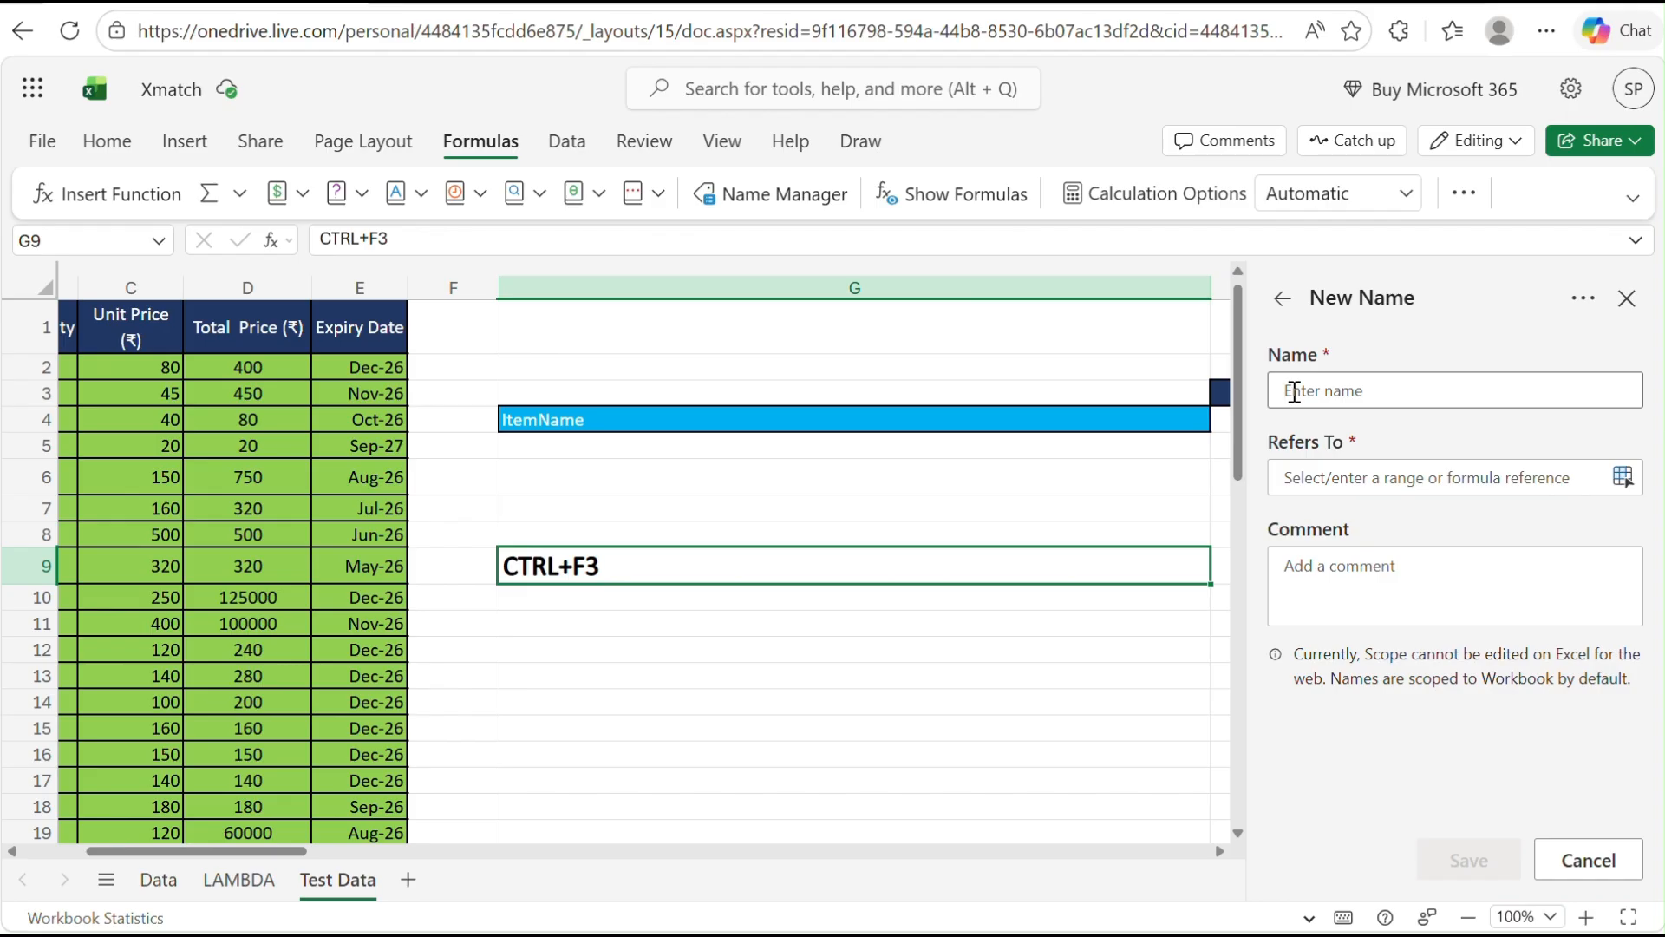
pyautogui.click(1294, 392)
pyautogui.write('IndexMatc')
pyautogui.press('BackSpace')
pyautogui.write('Xmatch')
pyautogui.click(1291, 476)
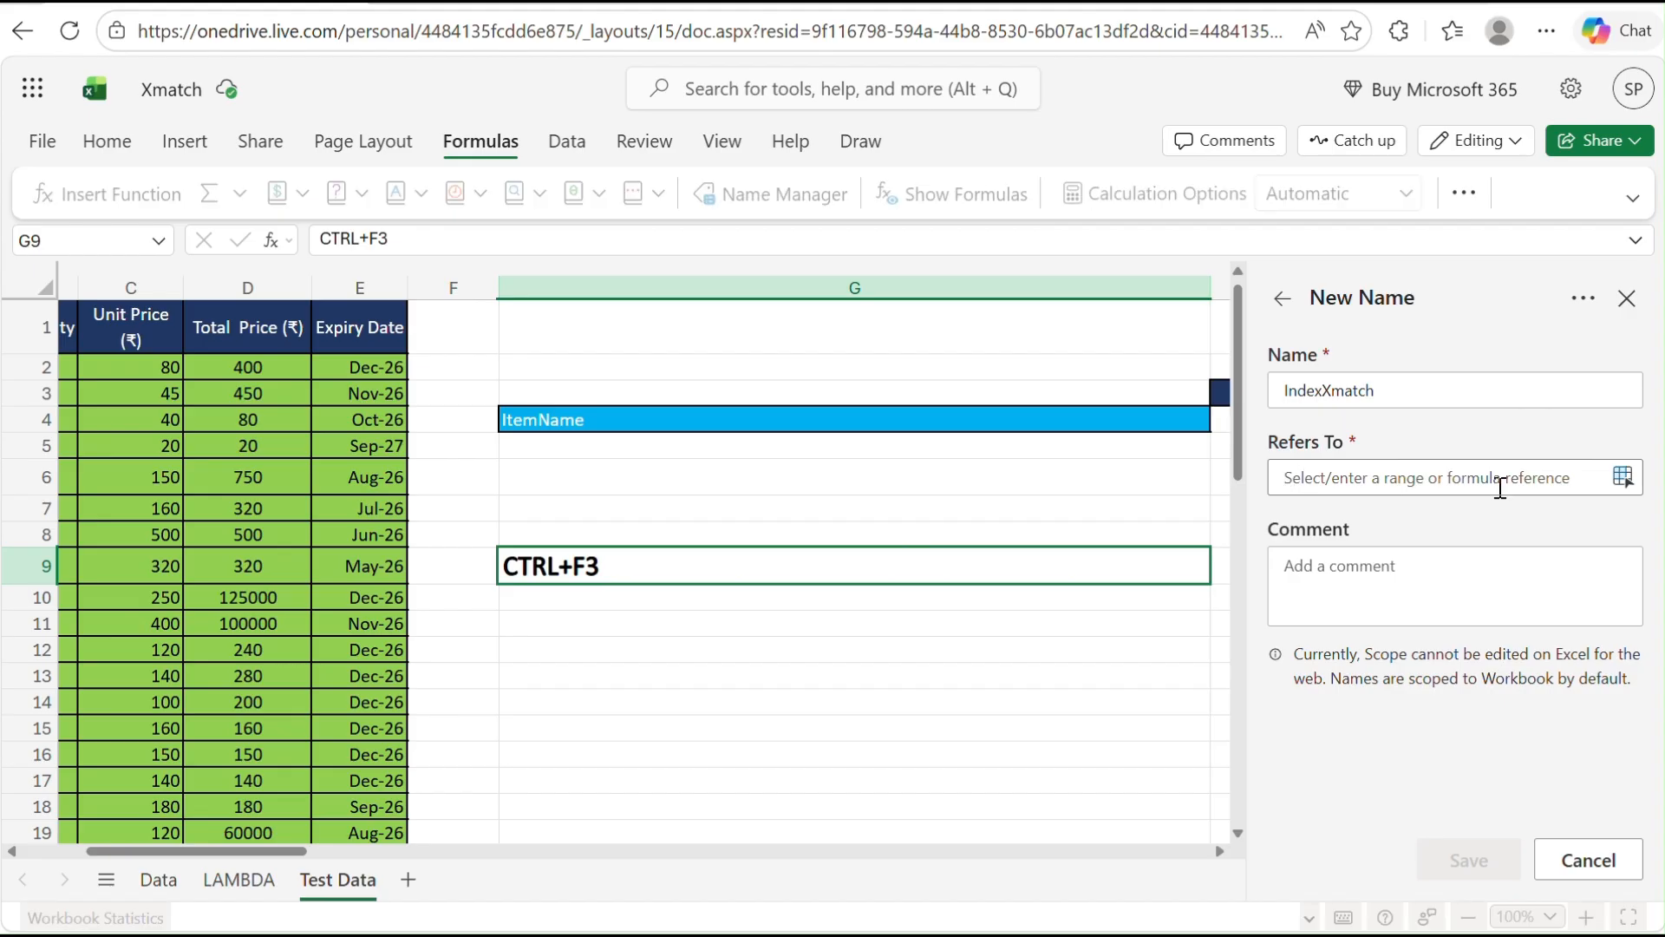
pyautogui.hotkey('ctrl', 'v')
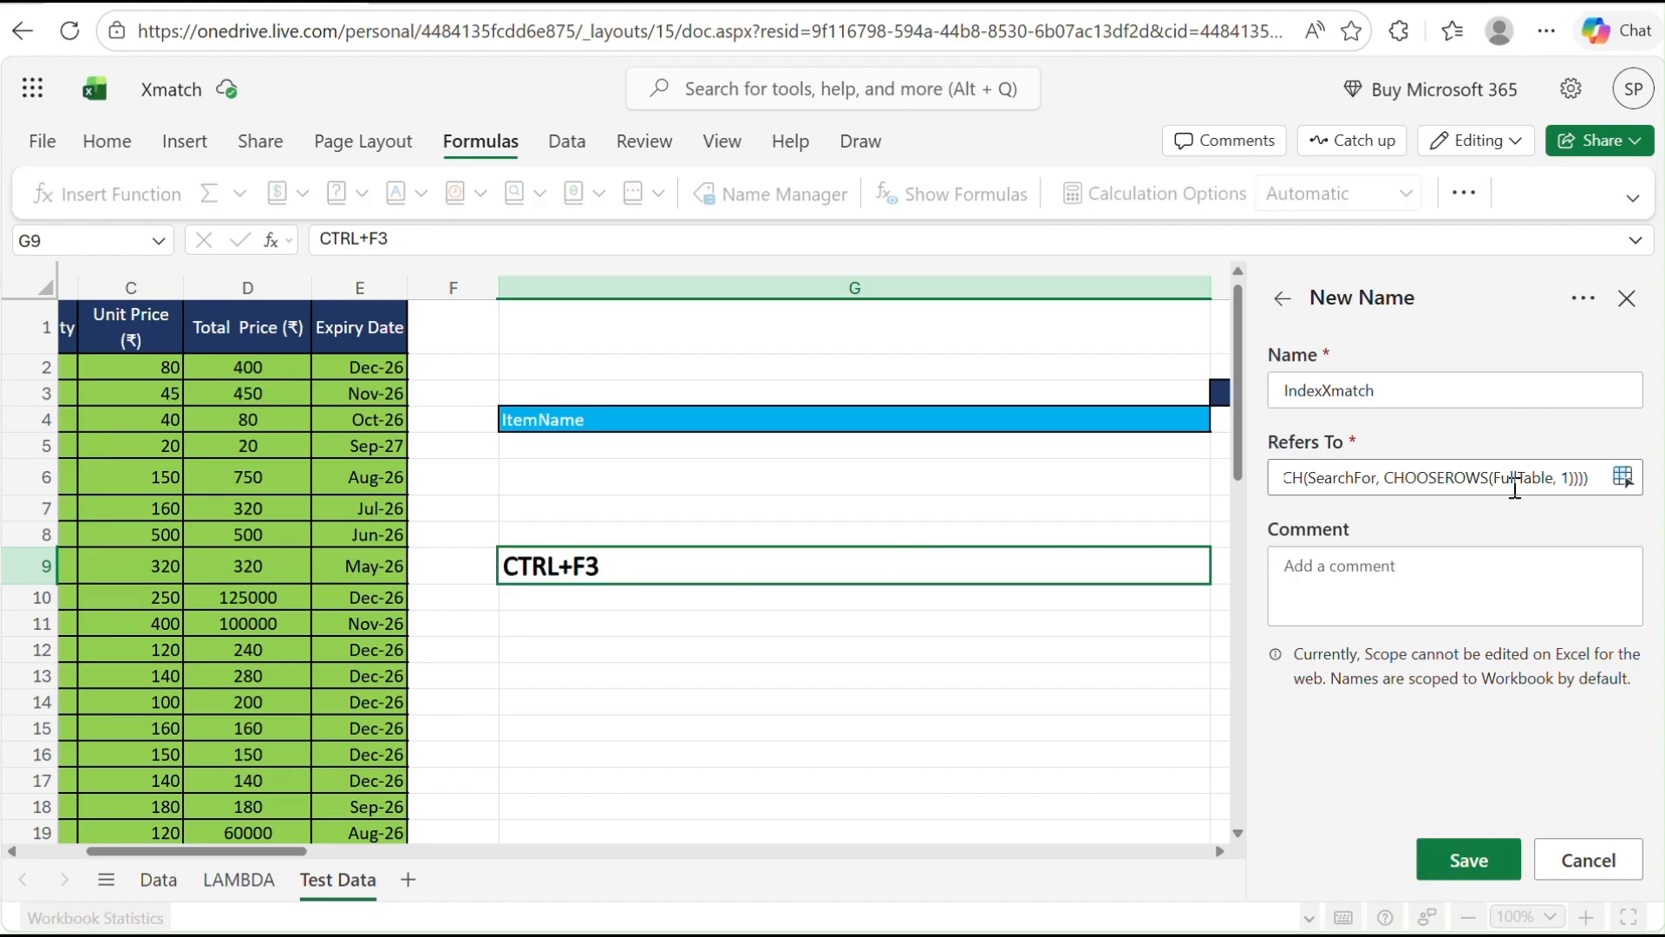
pyautogui.moveTo(1590, 477); pyautogui.dragTo(1139, 473)
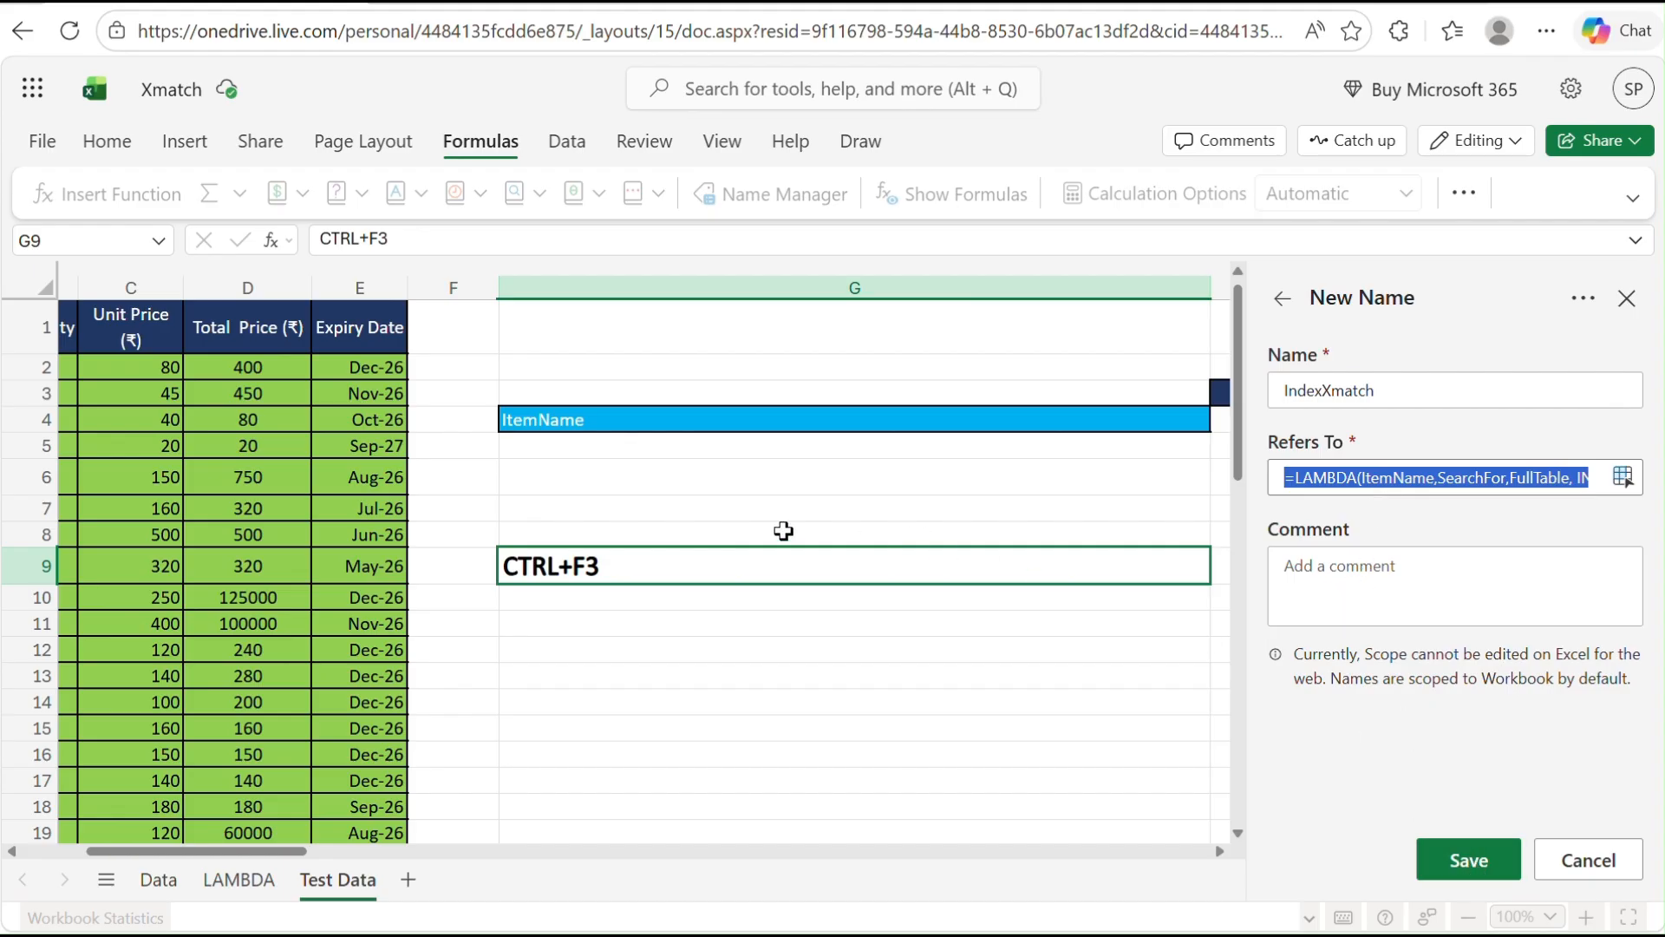
pyautogui.click(616, 510)
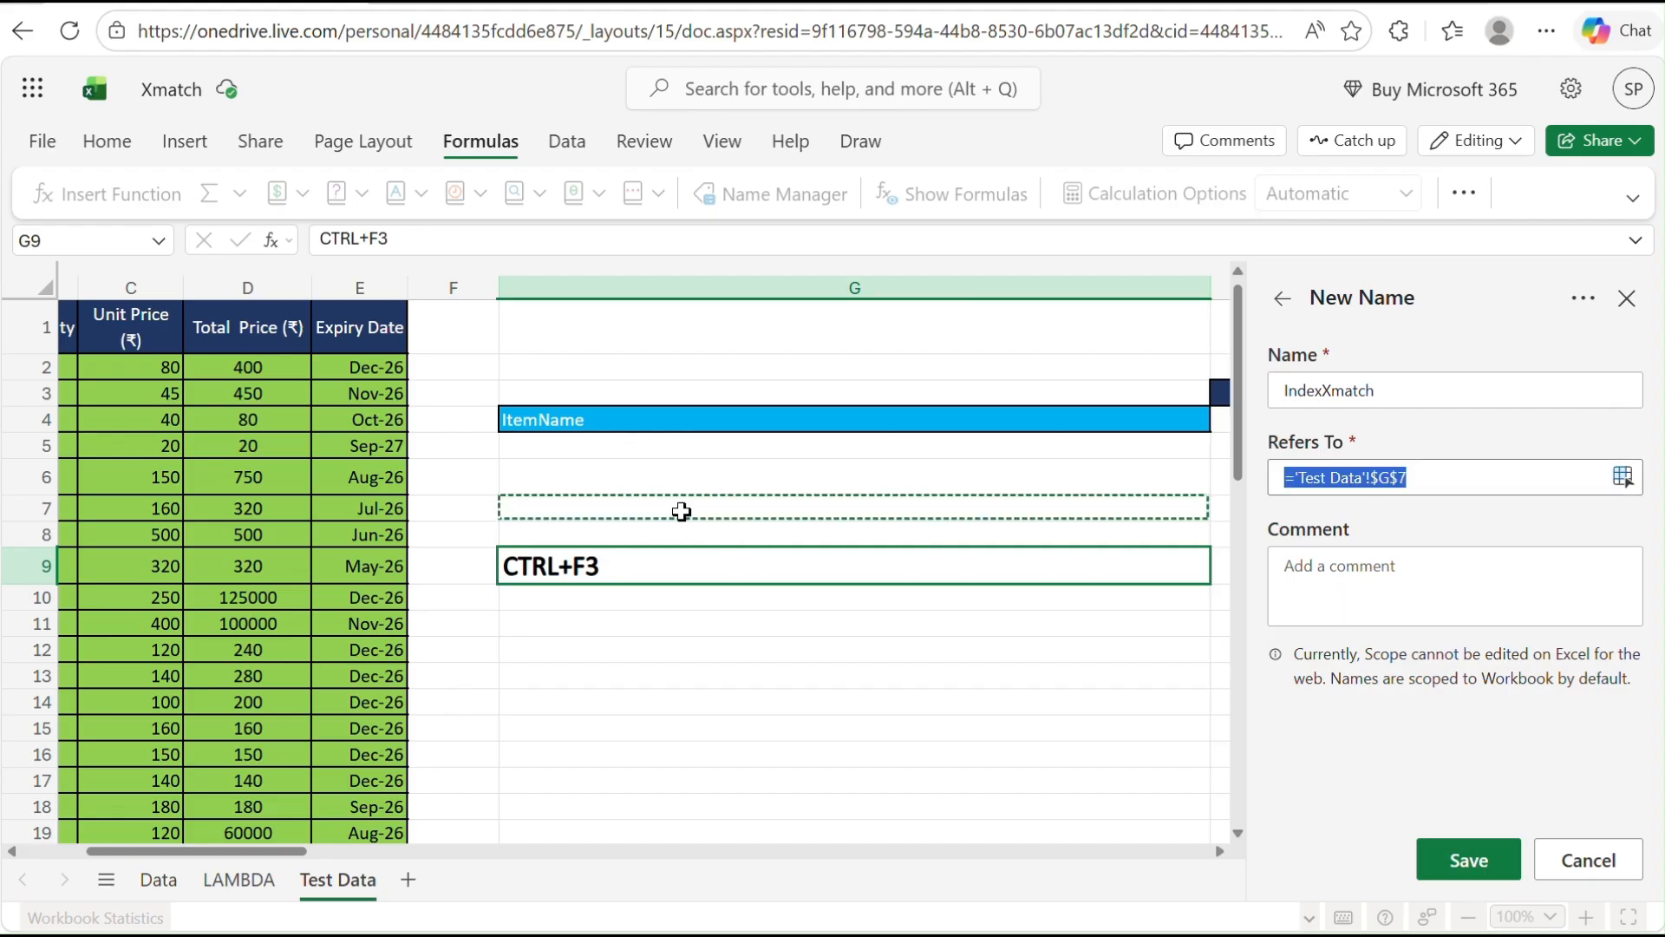
pyautogui.press('Return')
# - Paste the copied LAMBDA formula into cell G7 and remove its leading equals sign to keep it as text
pyautogui.doubleClick(575, 496)
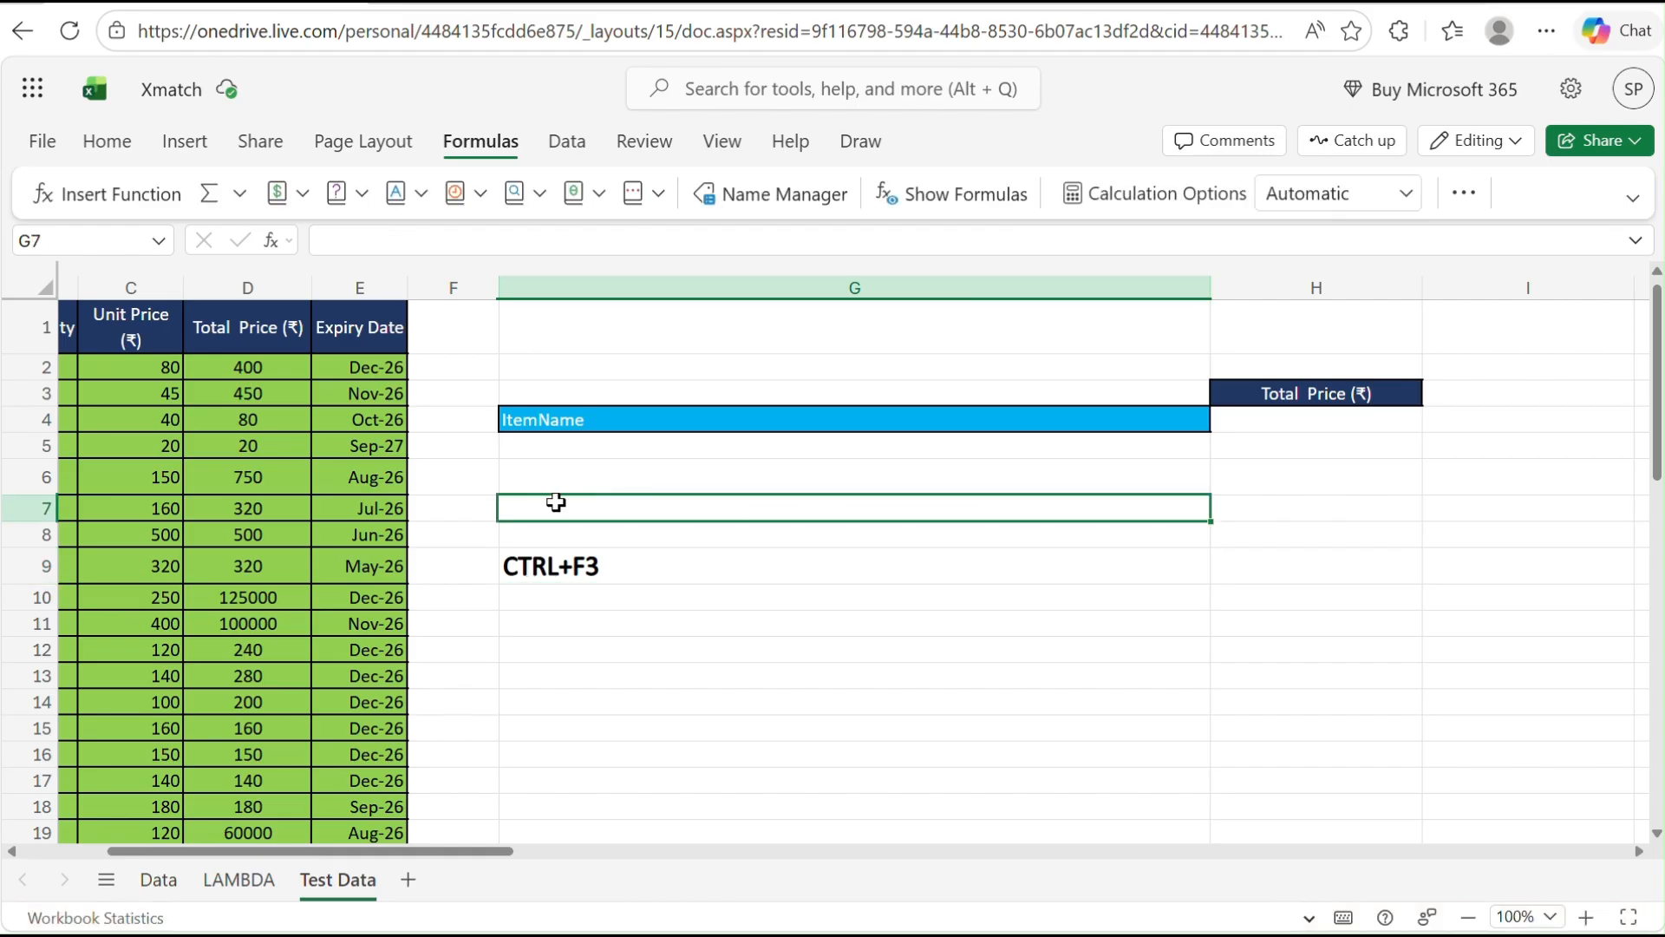
pyautogui.hotkey('ctrl', 'v')
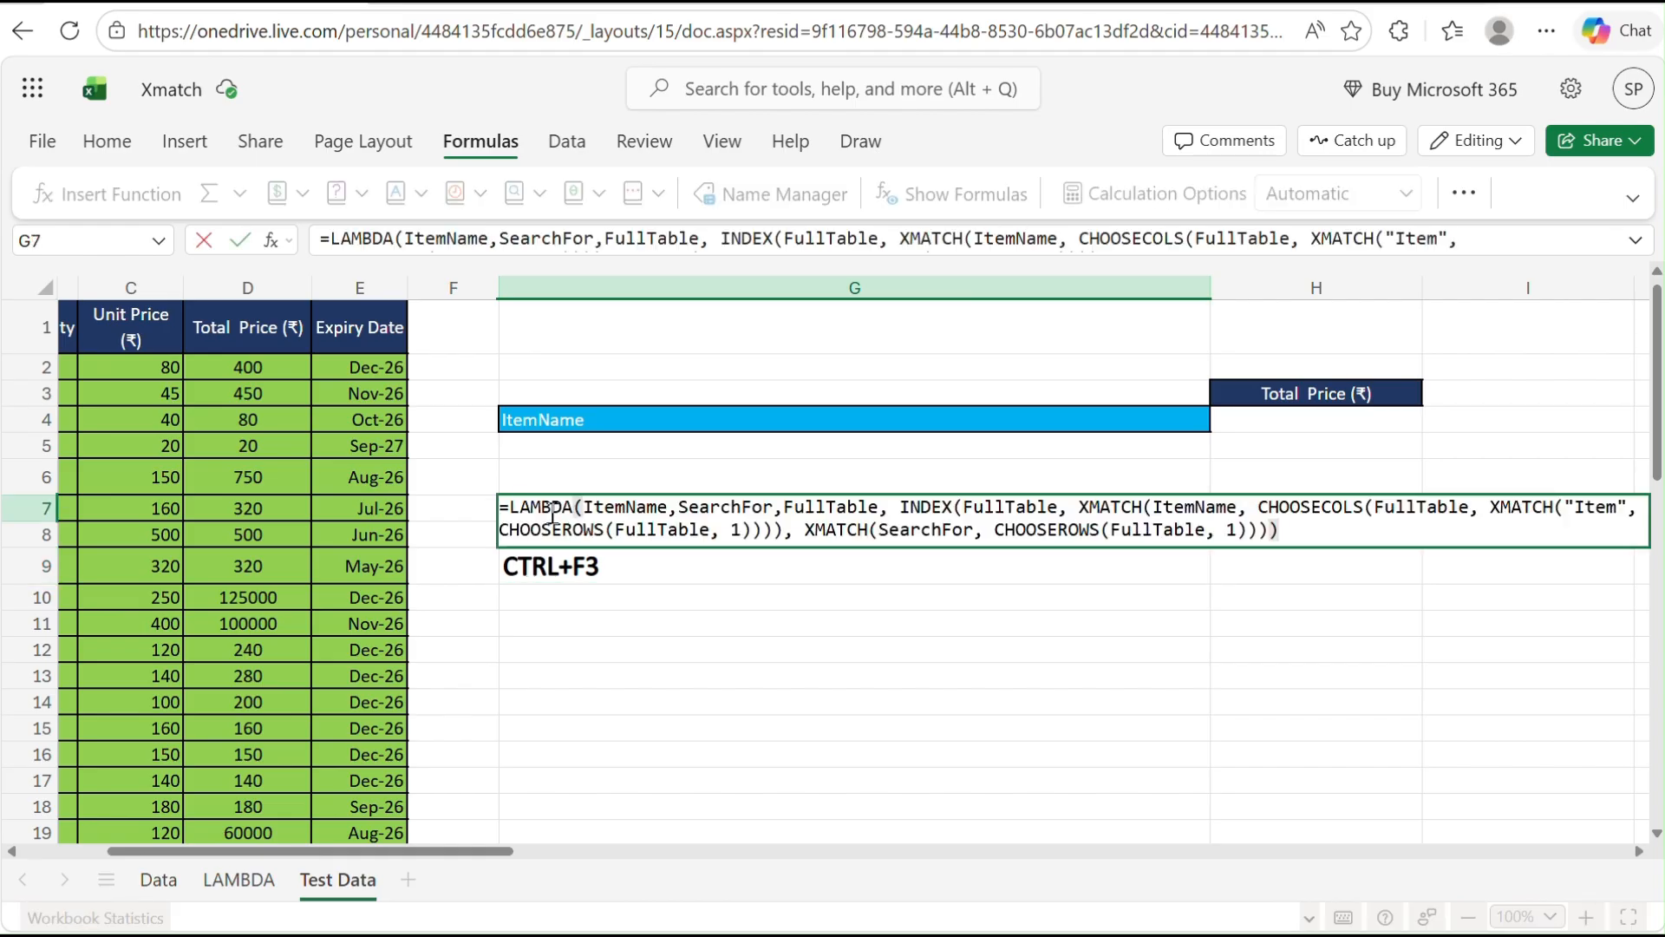
pyautogui.click(509, 507)
pyautogui.press('BackSpace')
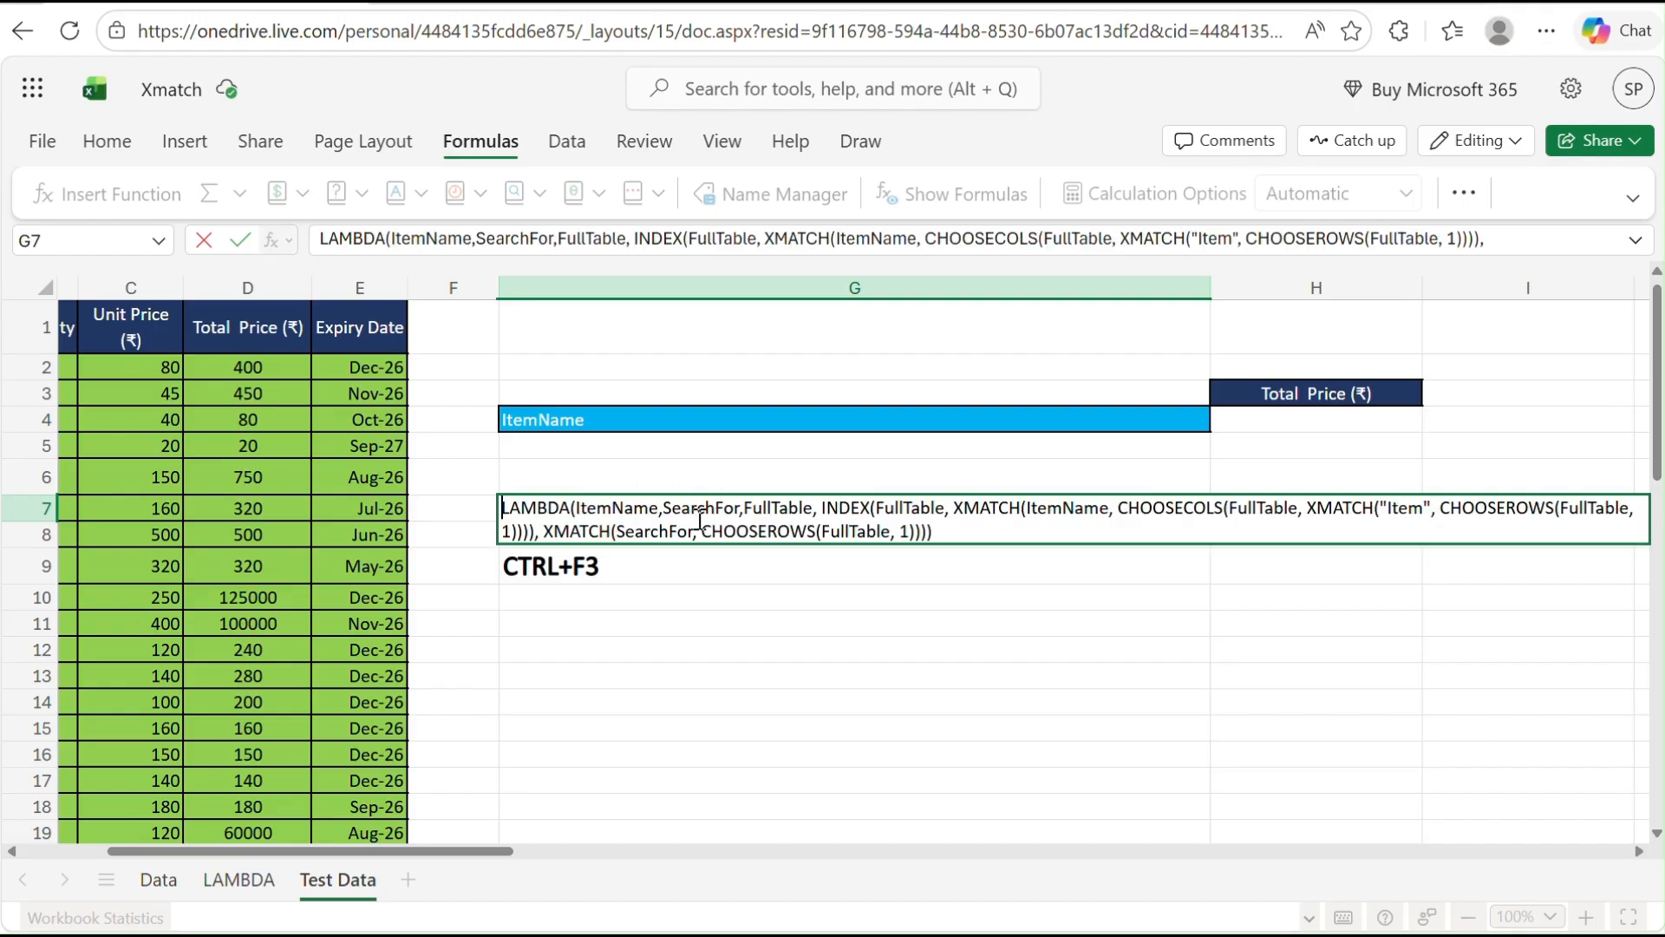
pyautogui.click(1167, 642)
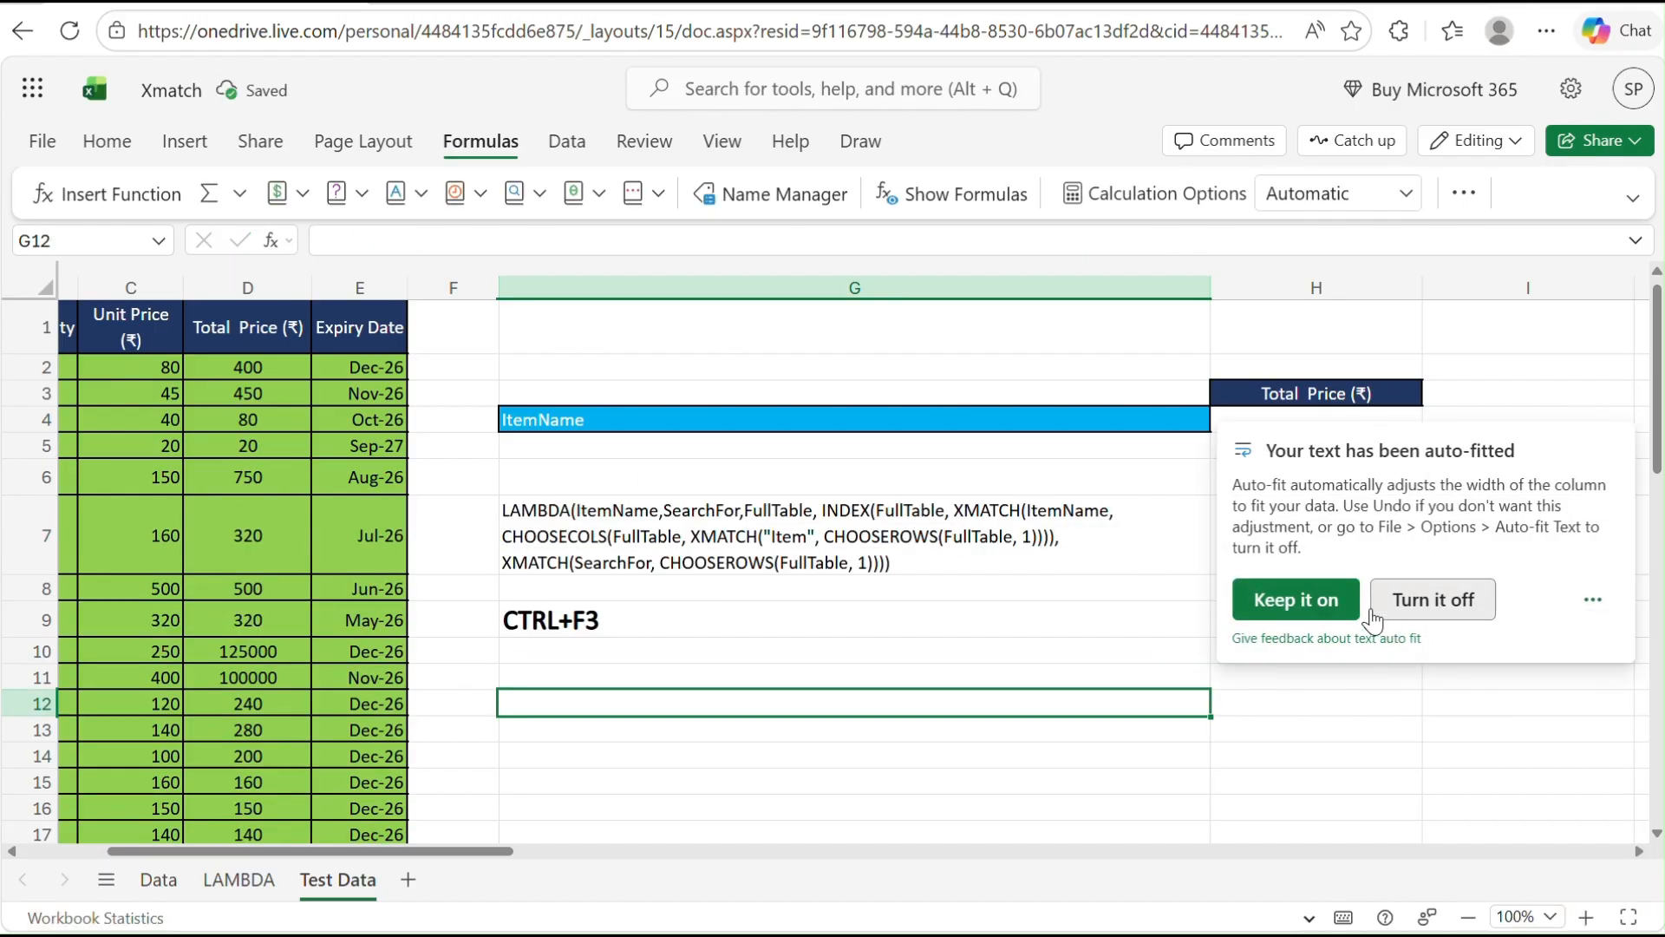
pyautogui.click(1496, 365)
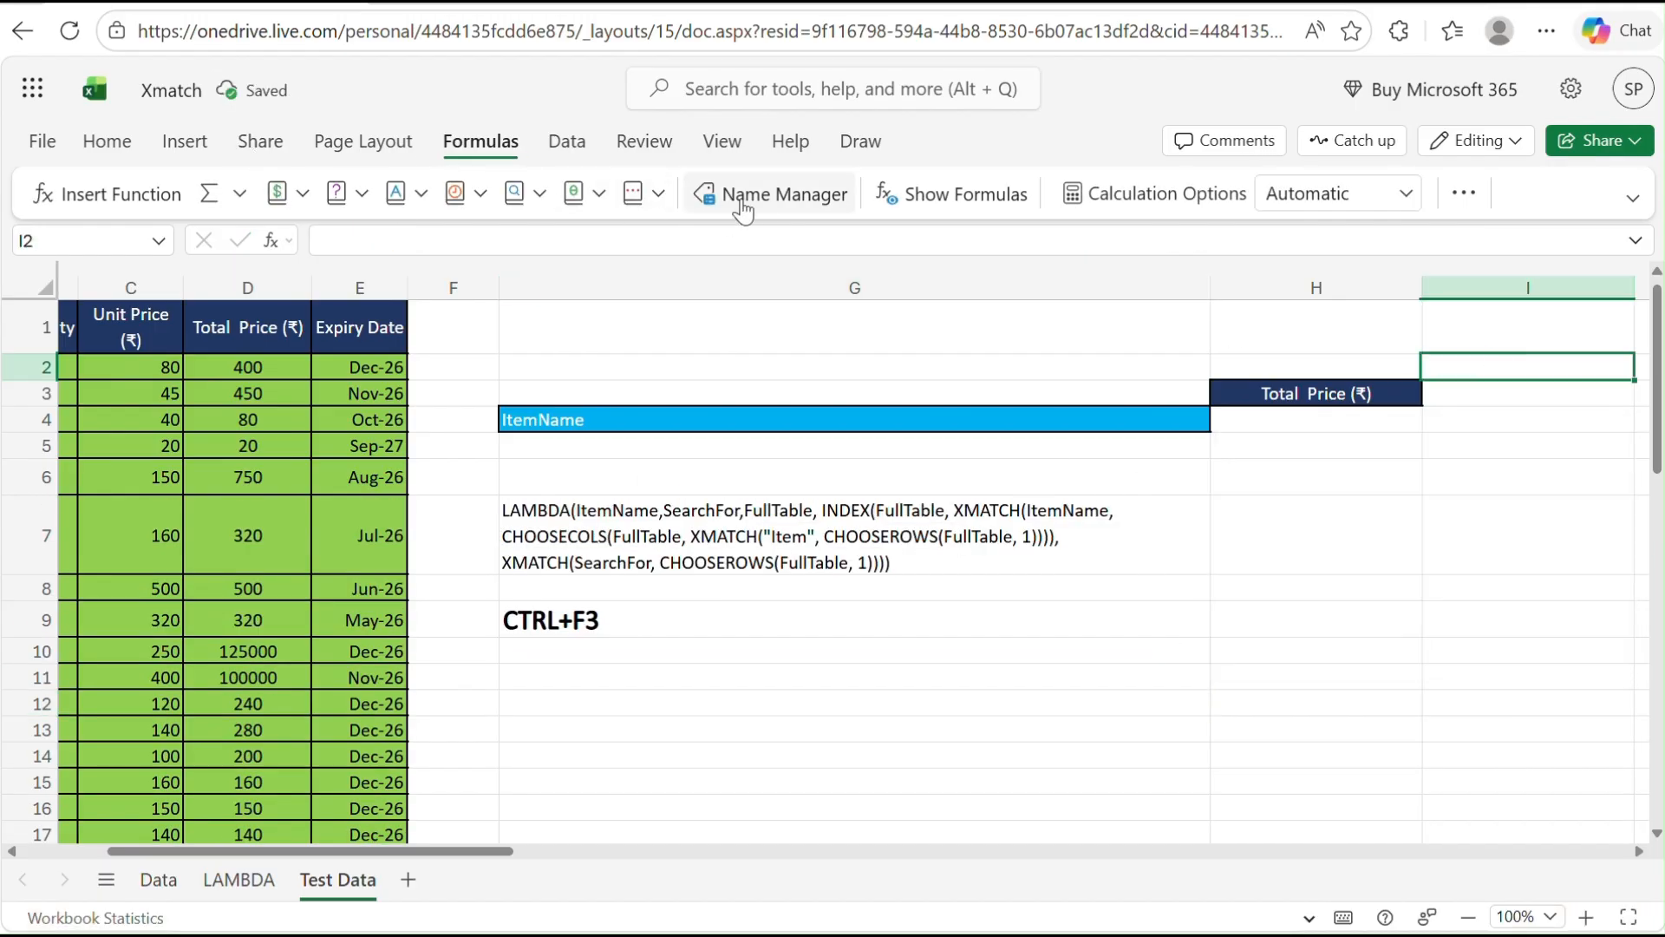
# - Define a new workbook name IndexXmatch that refers to the copied LAMBDA formula
pyautogui.click(744, 196)
pyautogui.click(1392, 791)
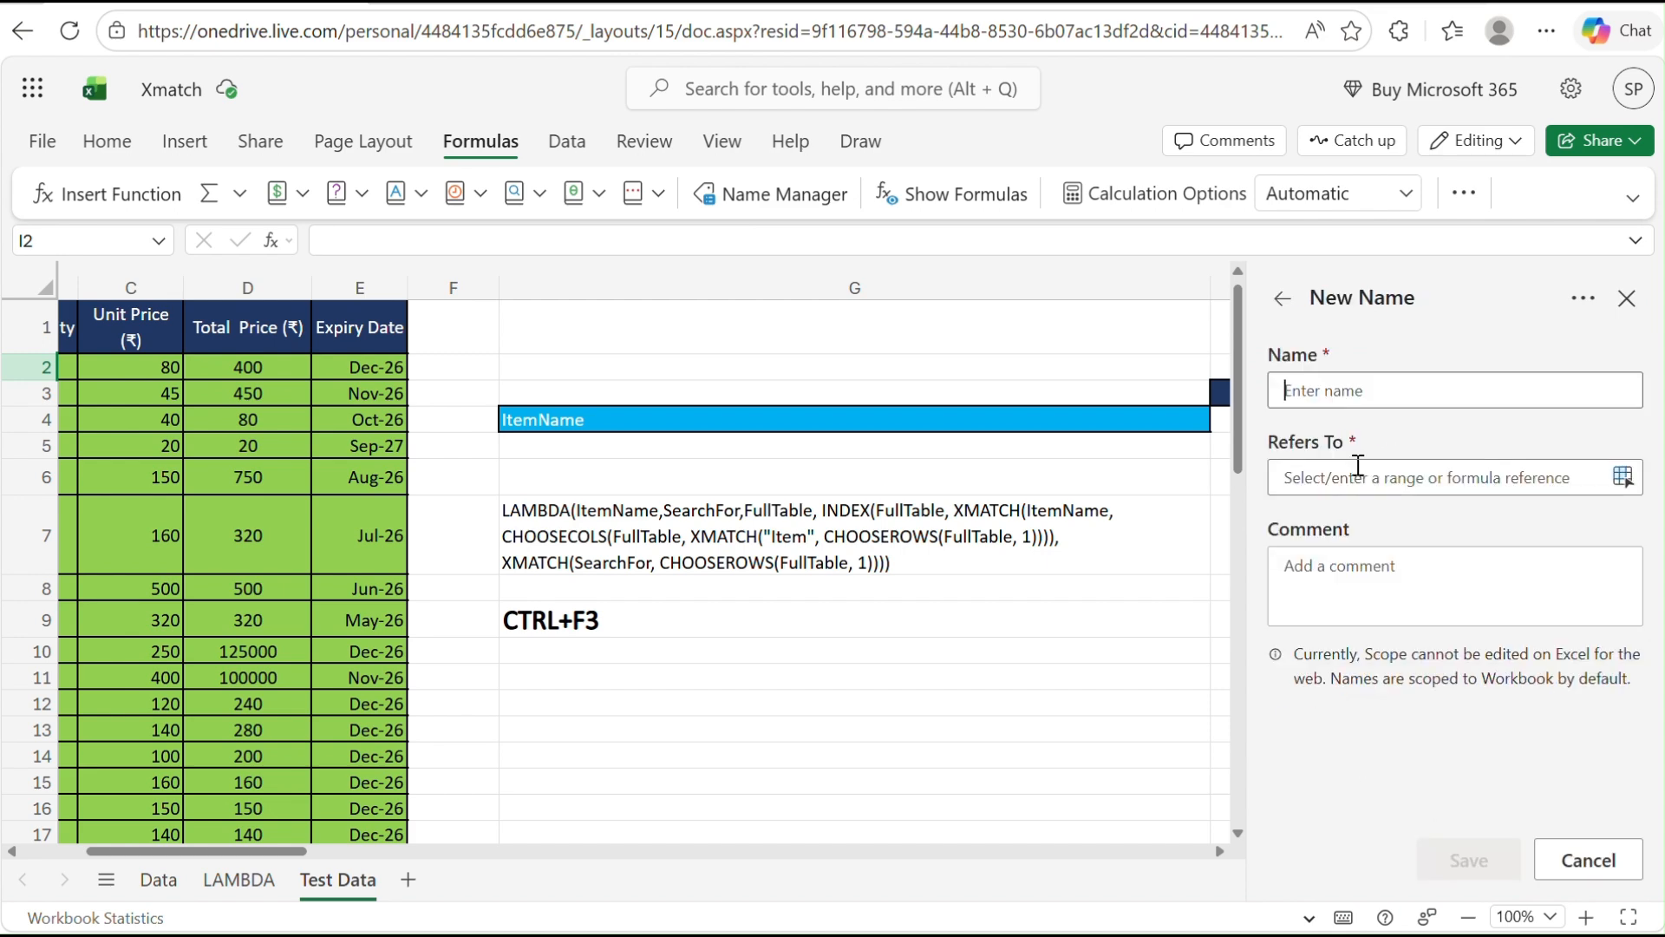
pyautogui.click(1330, 478)
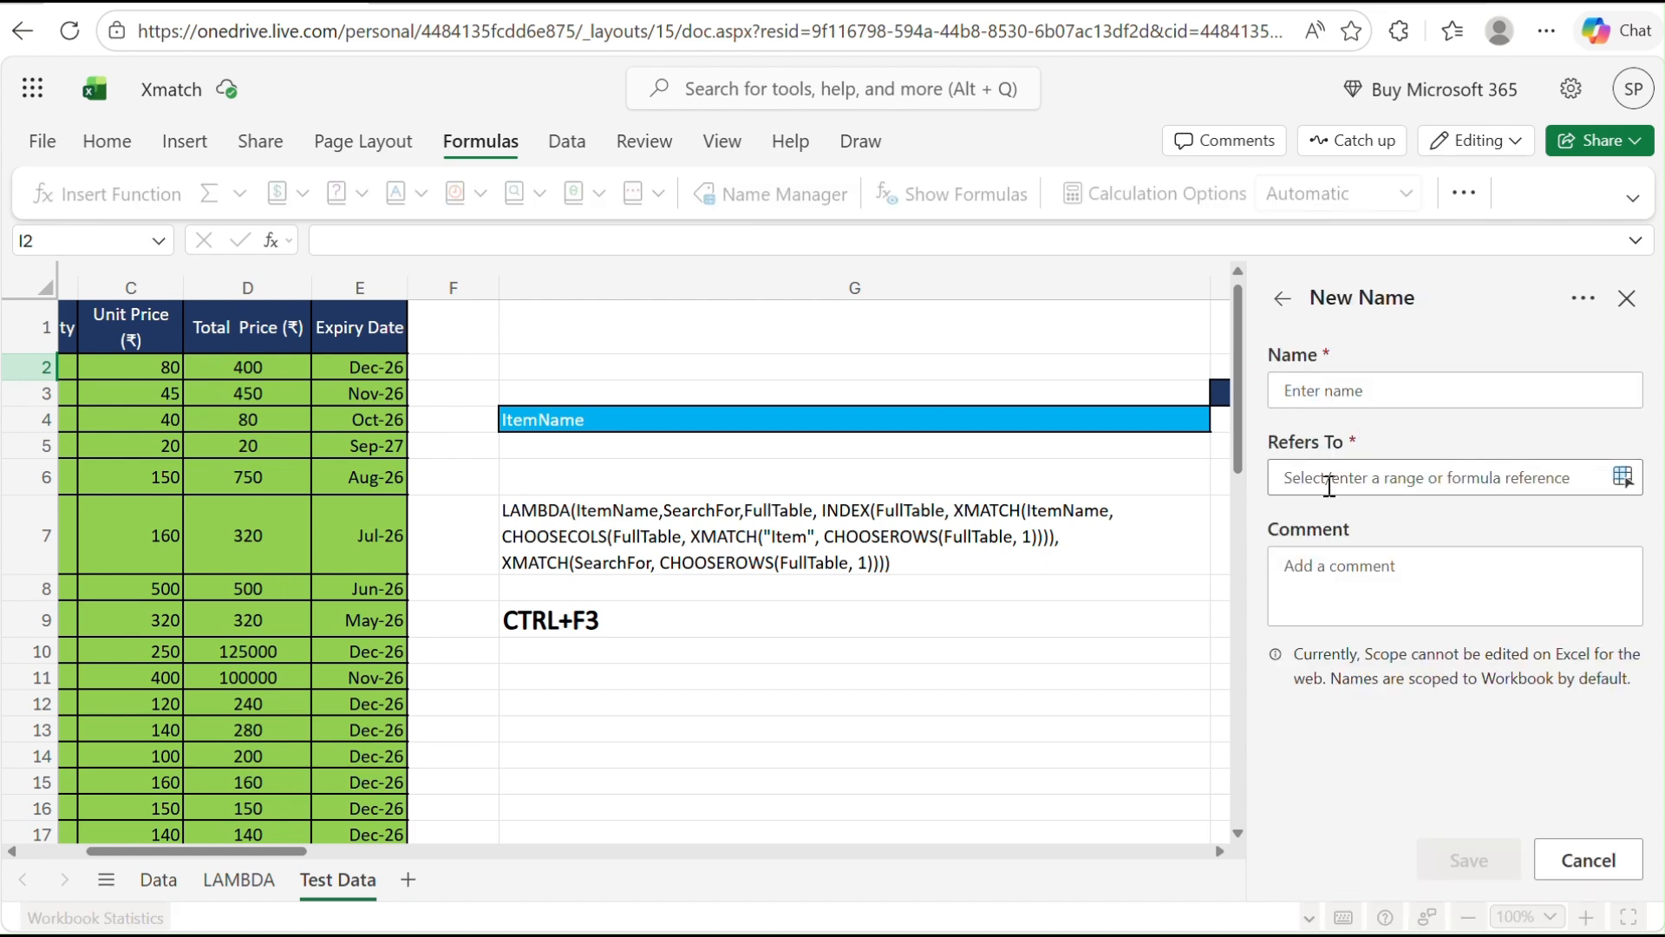
pyautogui.hotkey('ctrl', 'v')
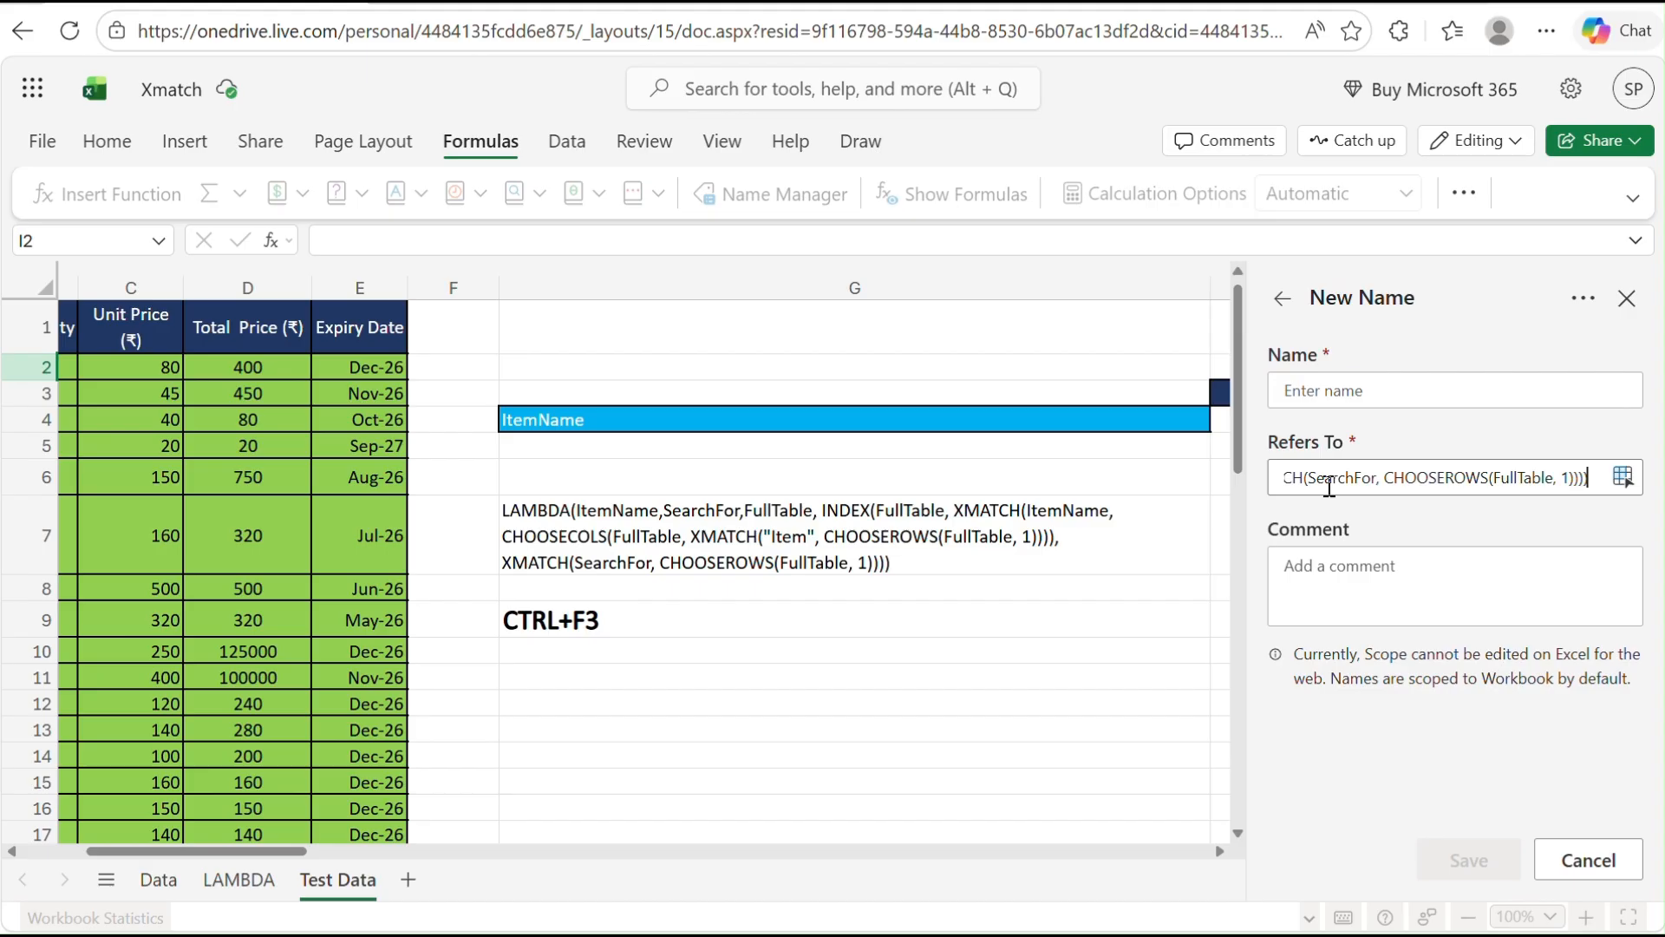
pyautogui.press('Home')
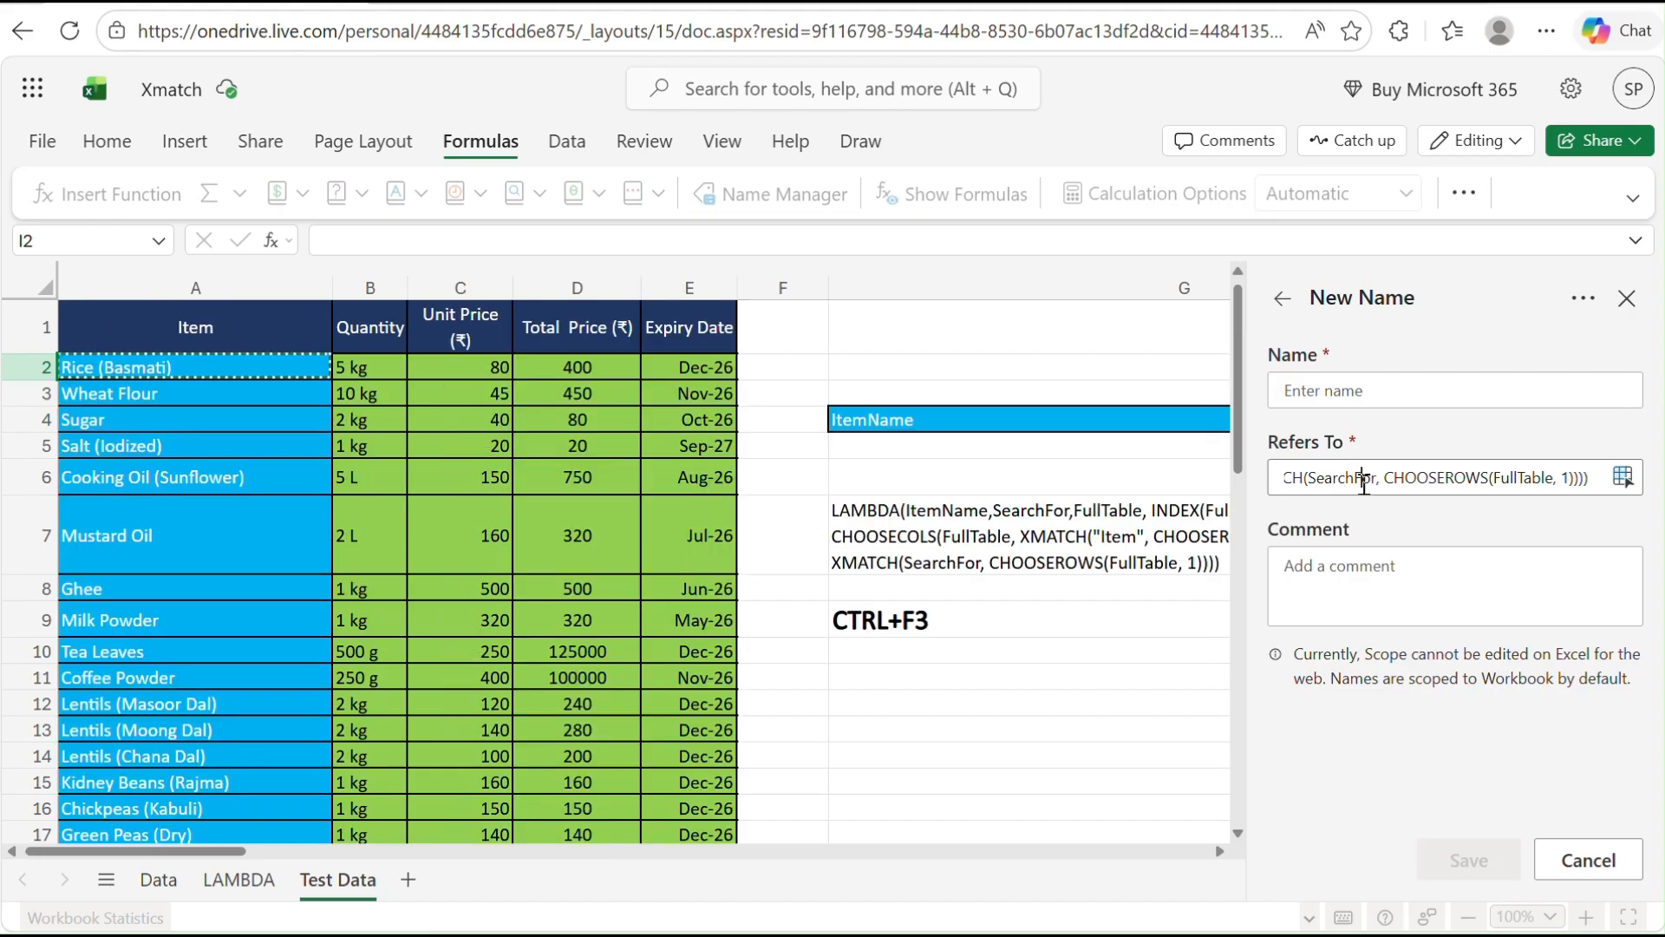
pyautogui.hotkey('ctrl', 'a')
pyautogui.click(1371, 390)
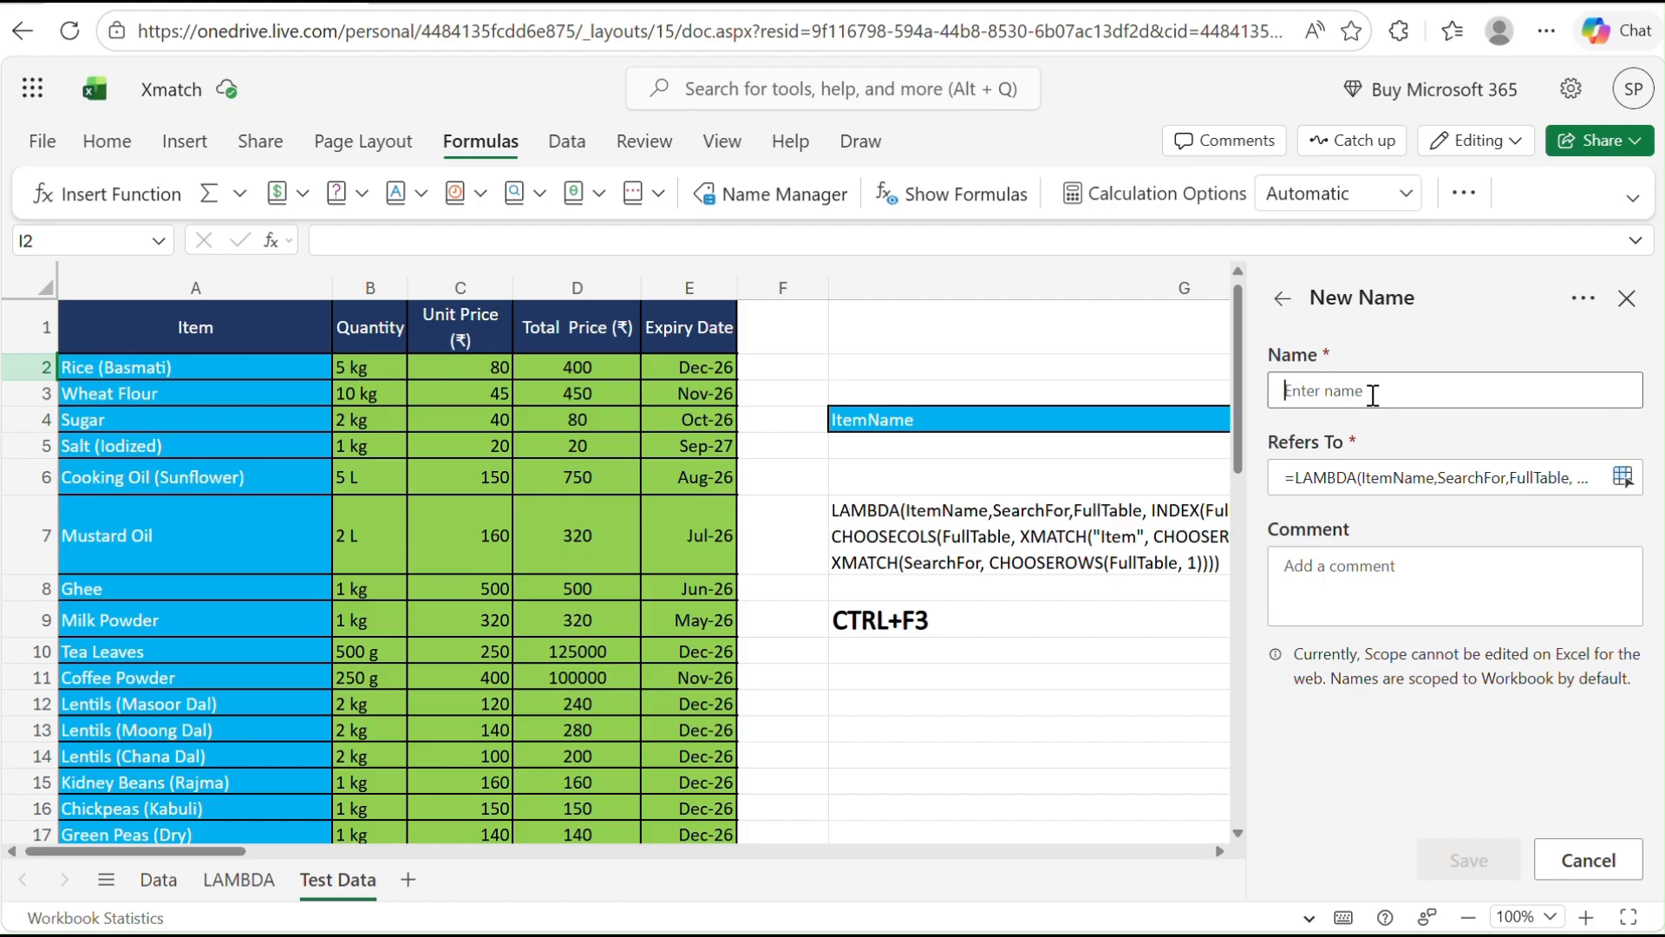
pyautogui.write('Ind')
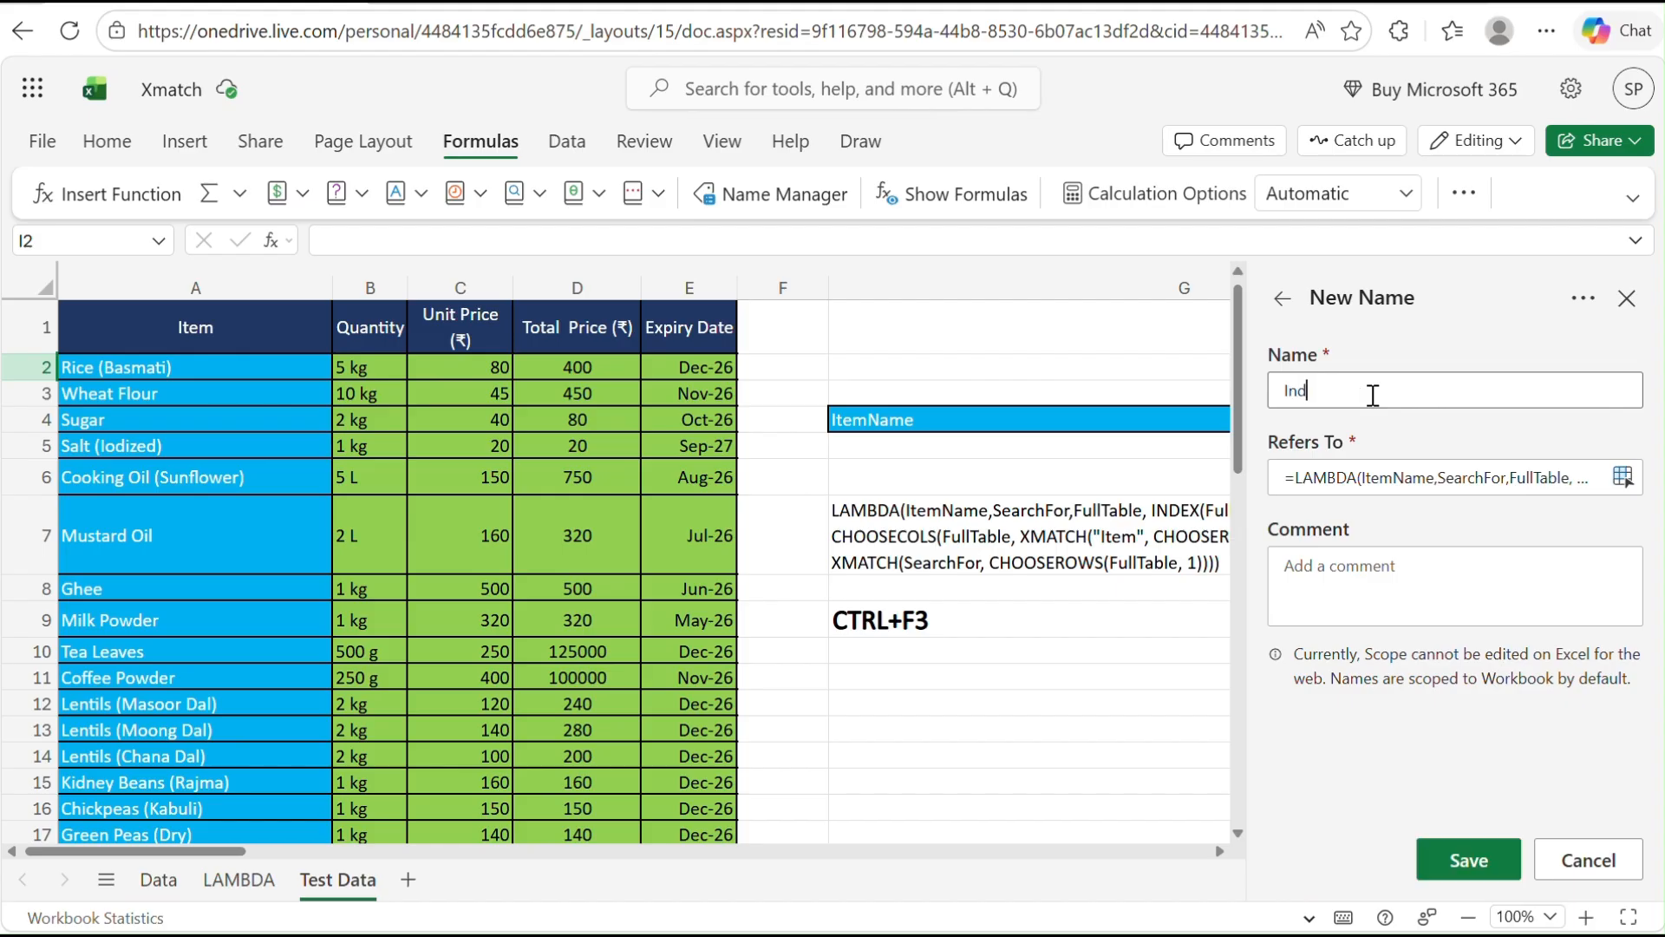
pyautogui.write('exXmatch')
pyautogui.click(1468, 868)
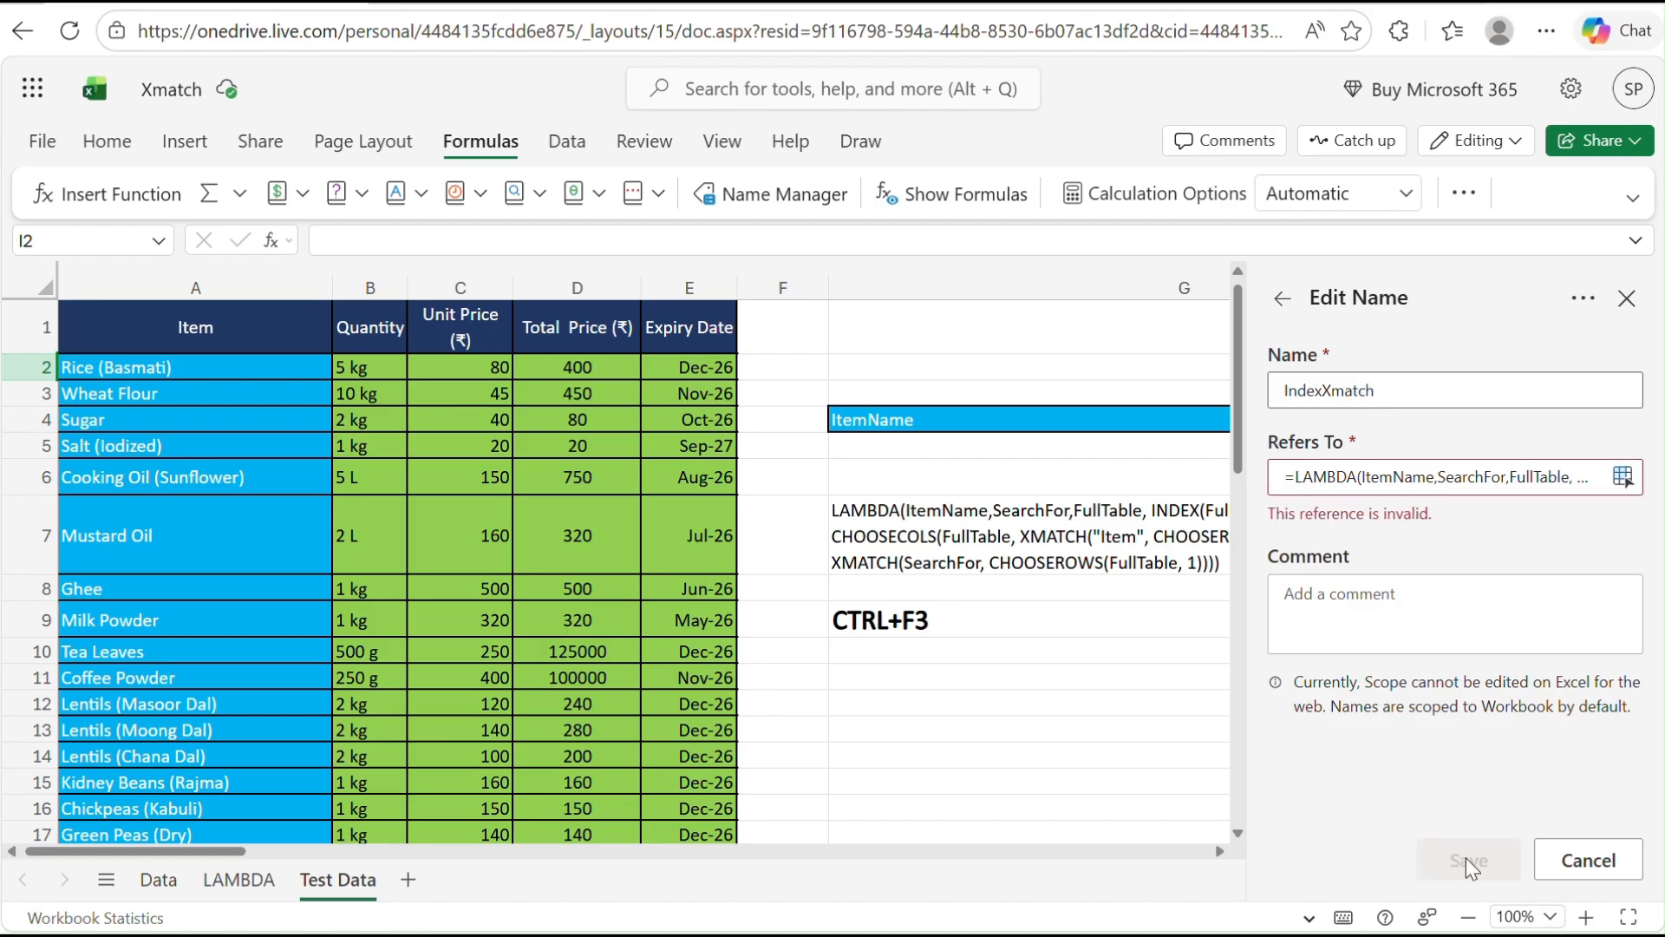
# - Remove the stray 'Test Data'!$A$2 reference from the end of the IndexXmatch formula and save the name
pyautogui.click(1414, 482)
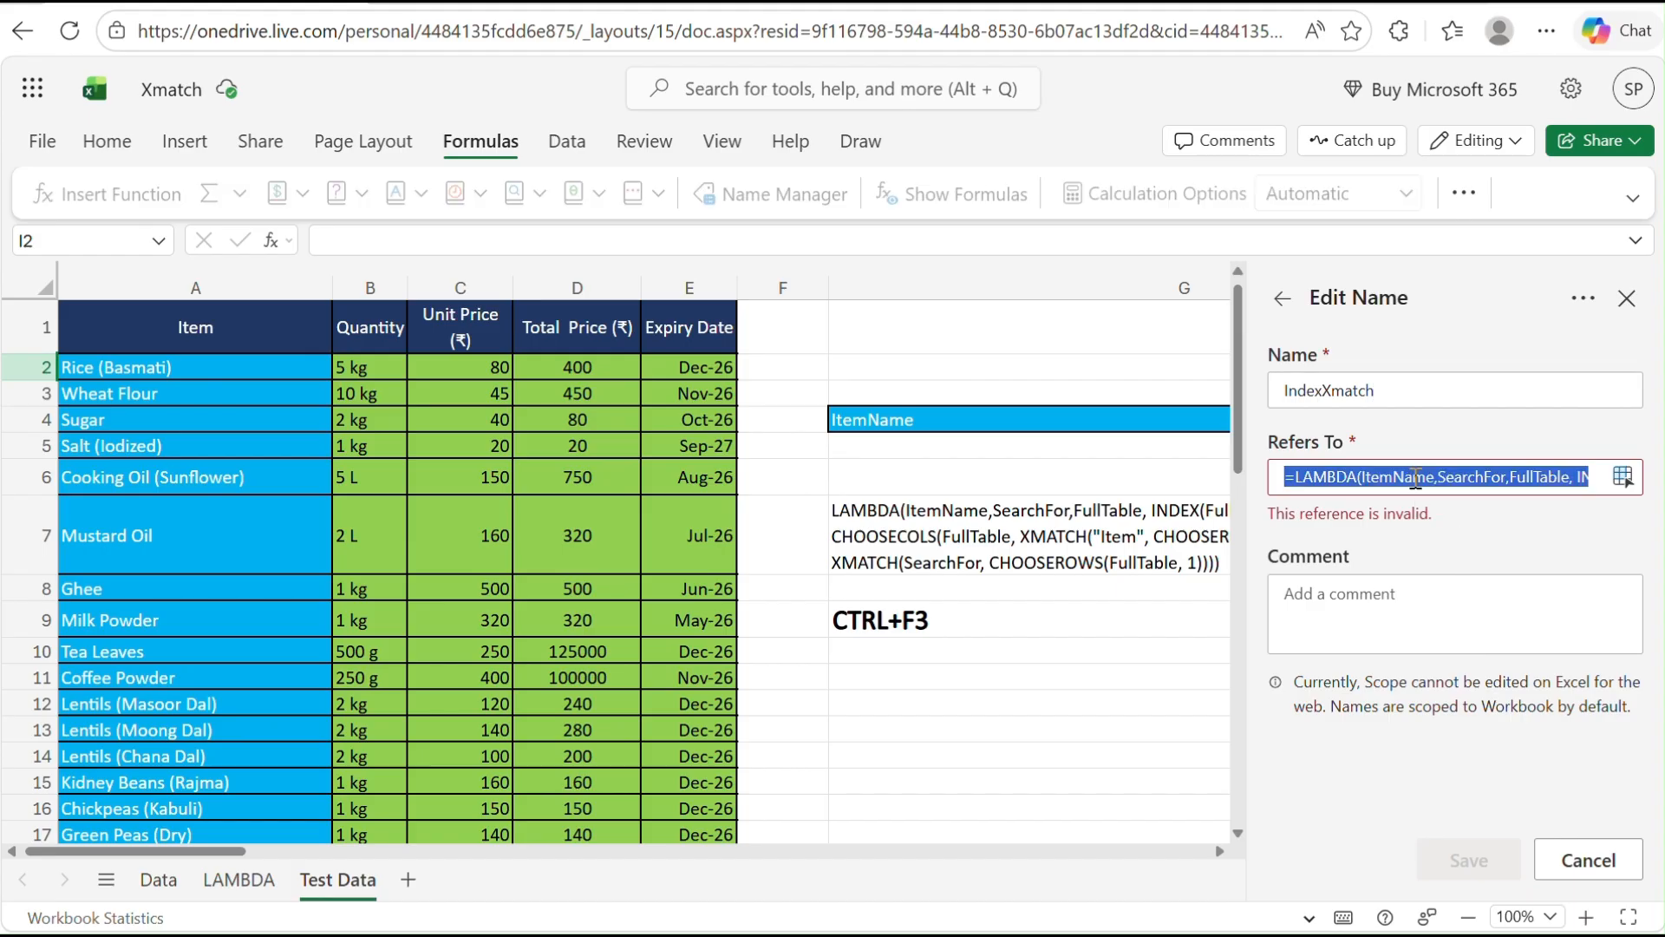
pyautogui.click(1412, 479)
pyautogui.moveTo(1295, 470); pyautogui.dragTo(1634, 483)
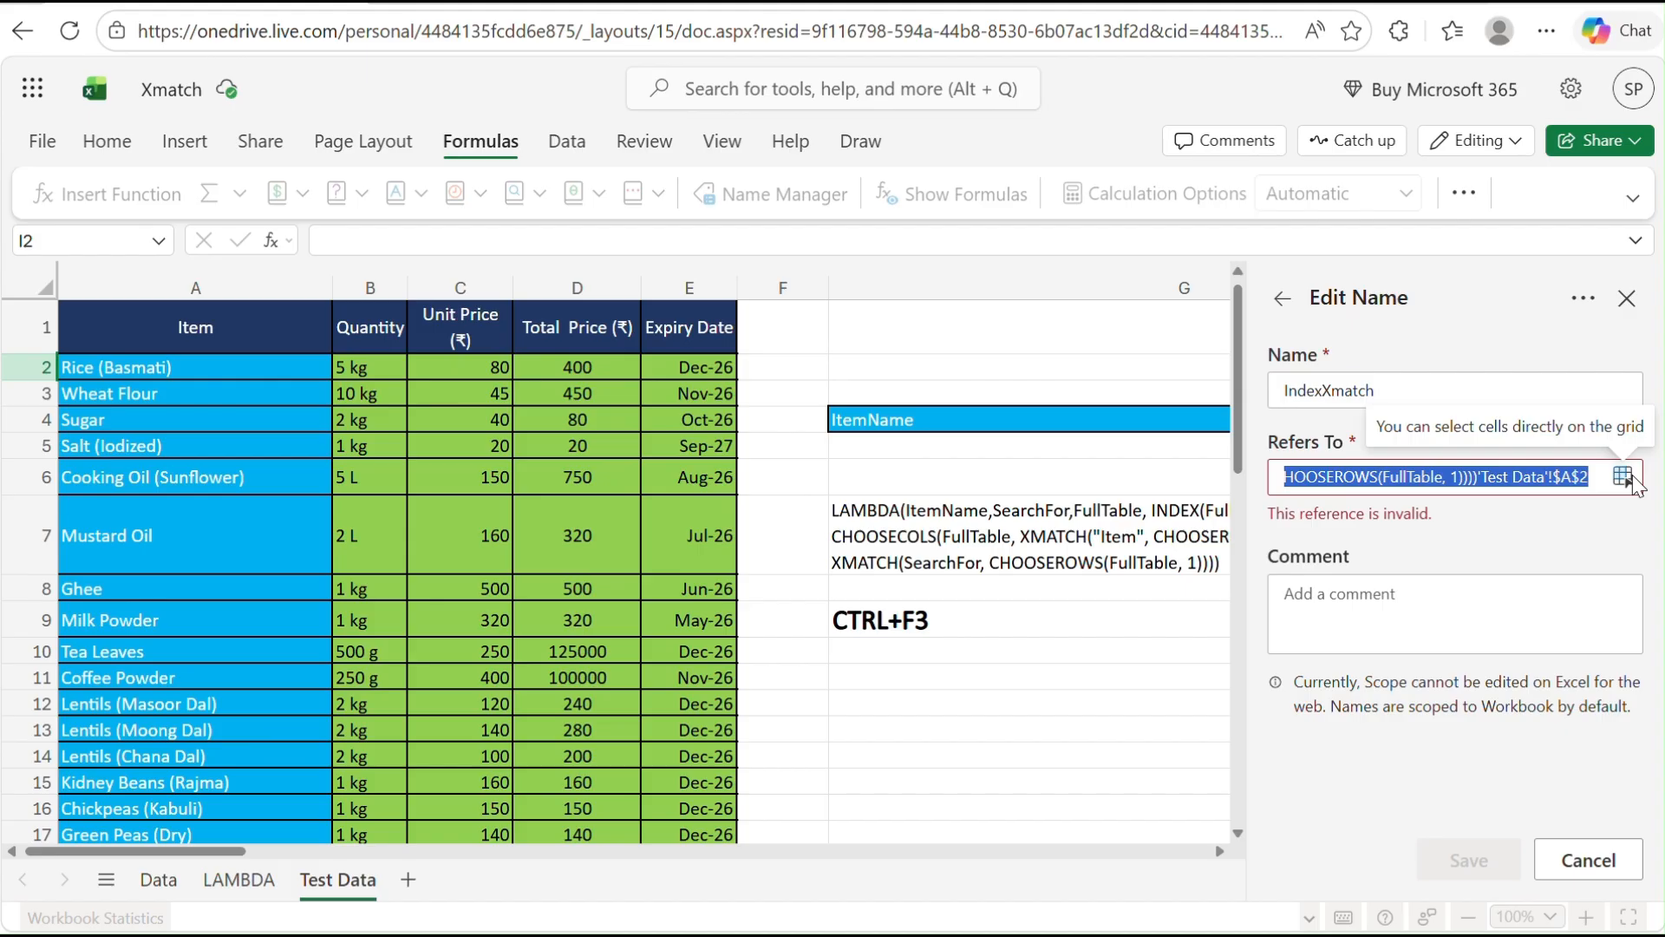
pyautogui.click(1537, 476)
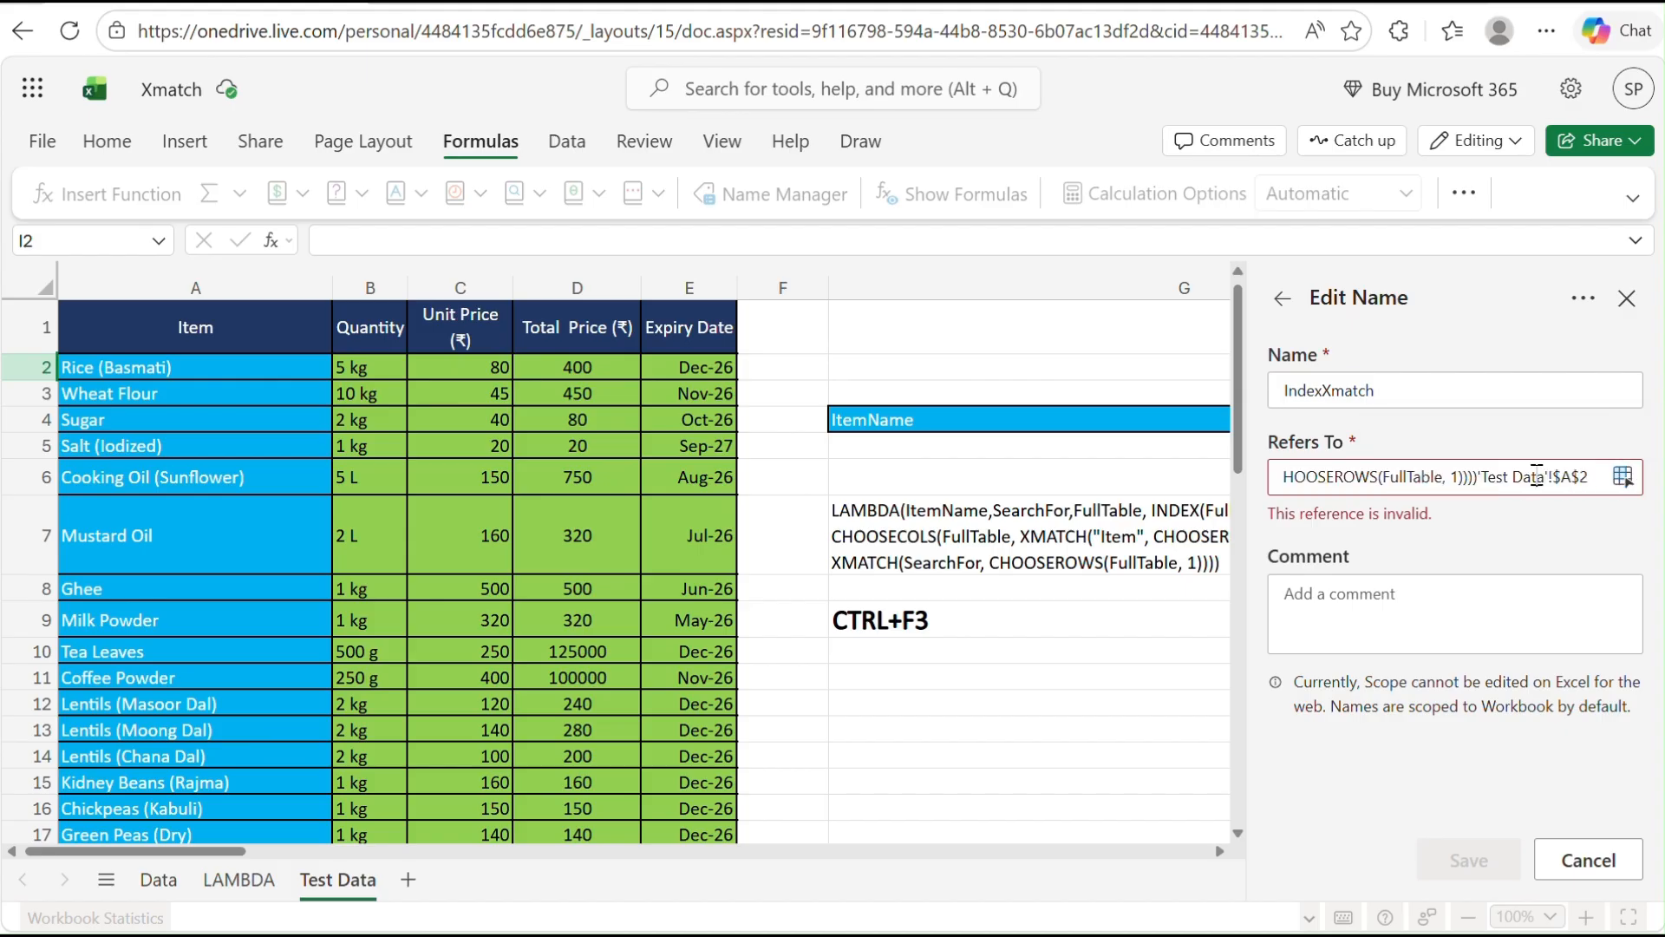
pyautogui.click(1483, 475)
pyautogui.hotkey('shift', 'End')
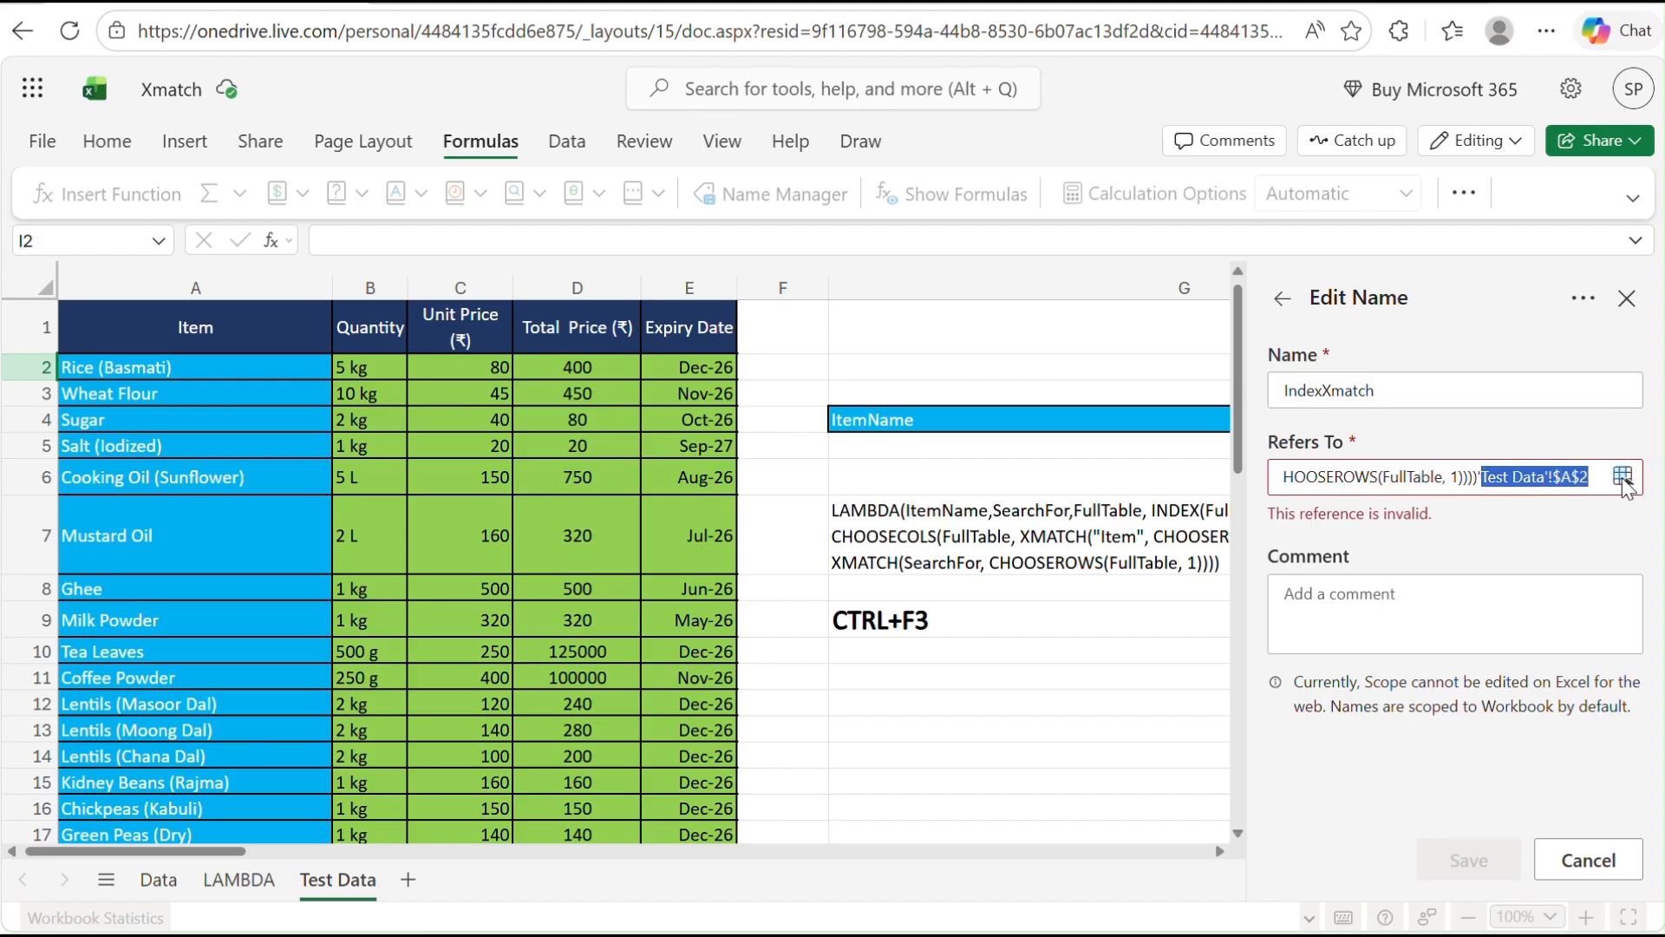
pyautogui.press('BackSpace')
pyautogui.press('BackSpace')
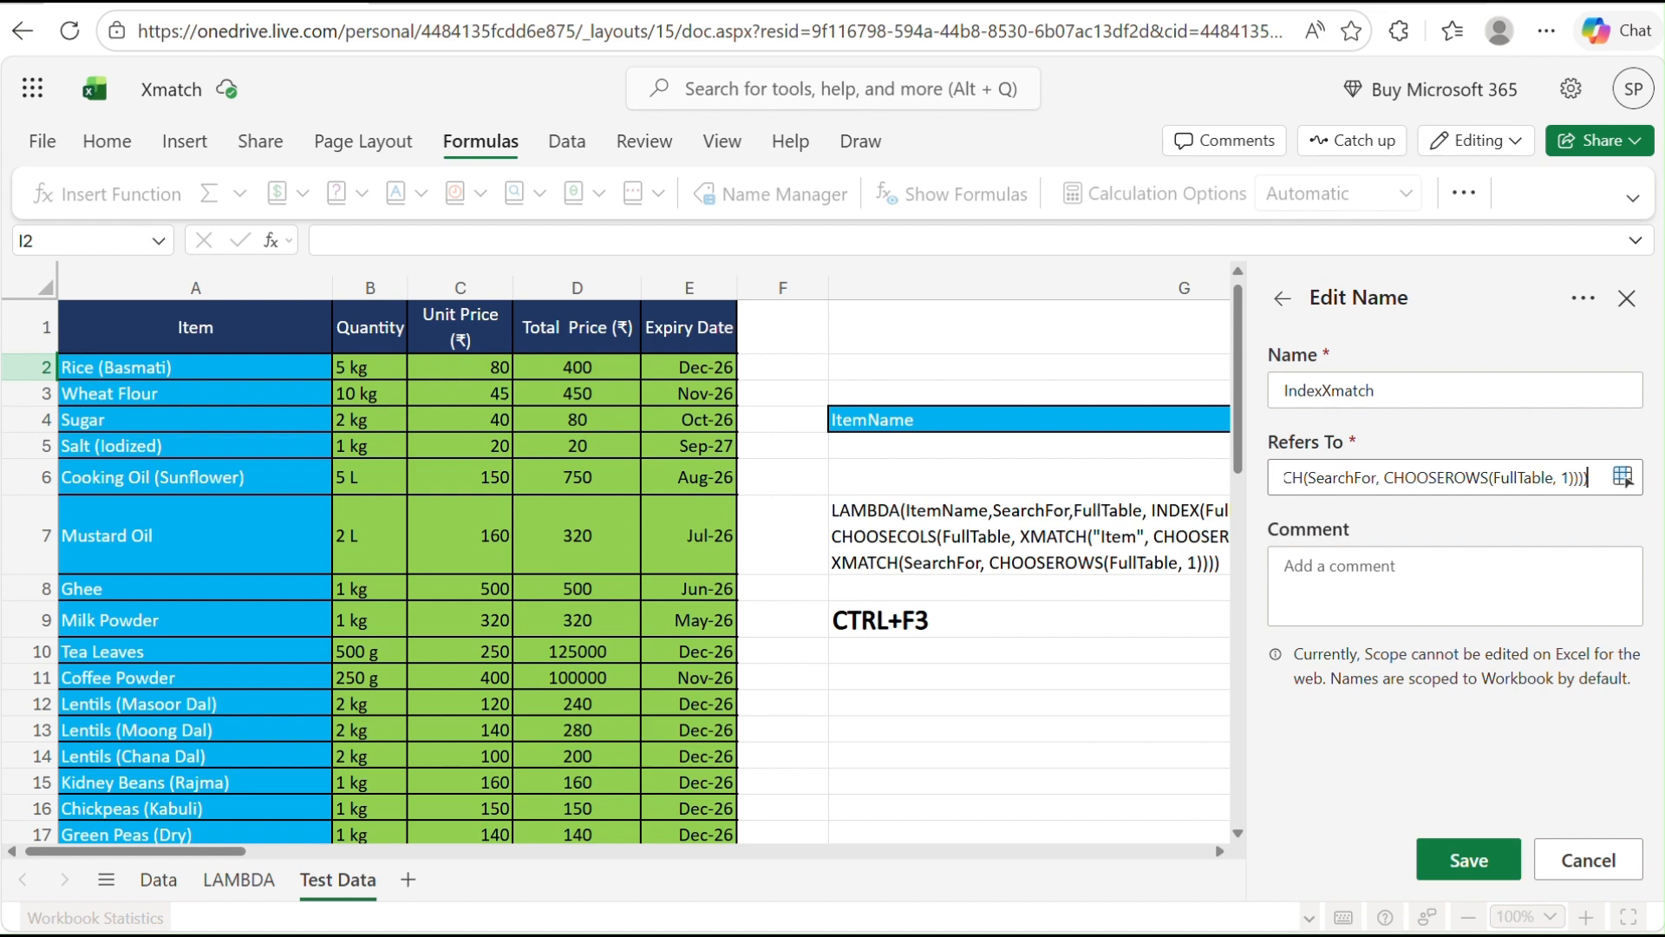
pyautogui.click(1469, 858)
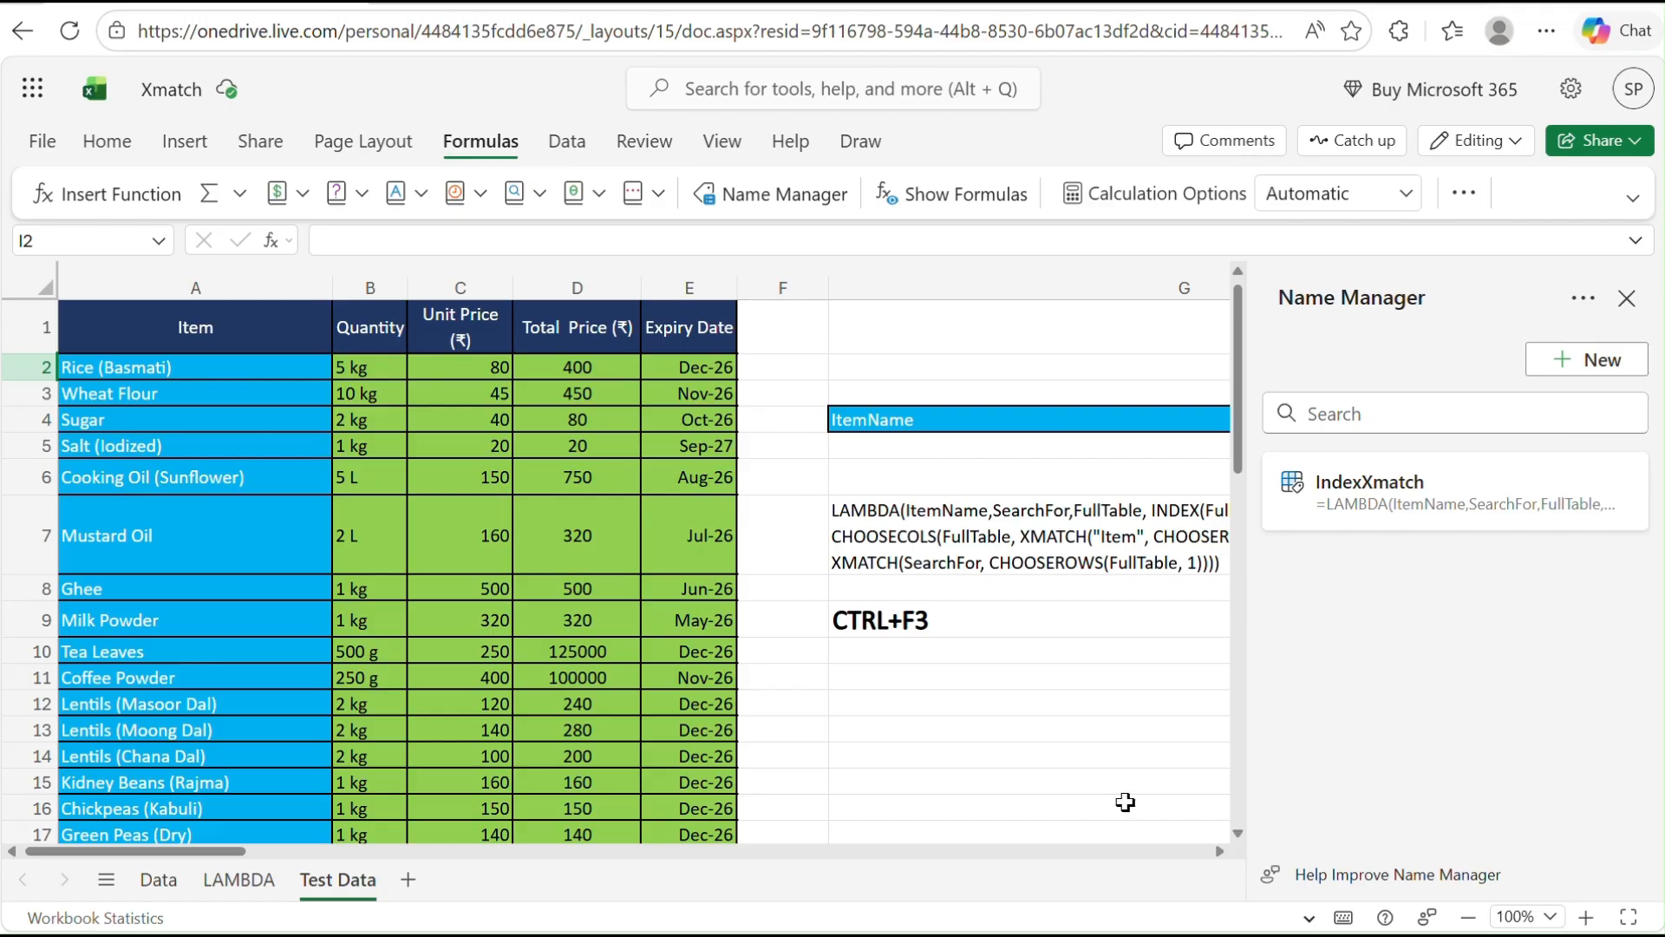
# - Switch to PowerPoint, review the LAMBDA formula breakdown in the resumed slide show, and return to the Excel workbook
pyautogui.moveTo(1063, 935)
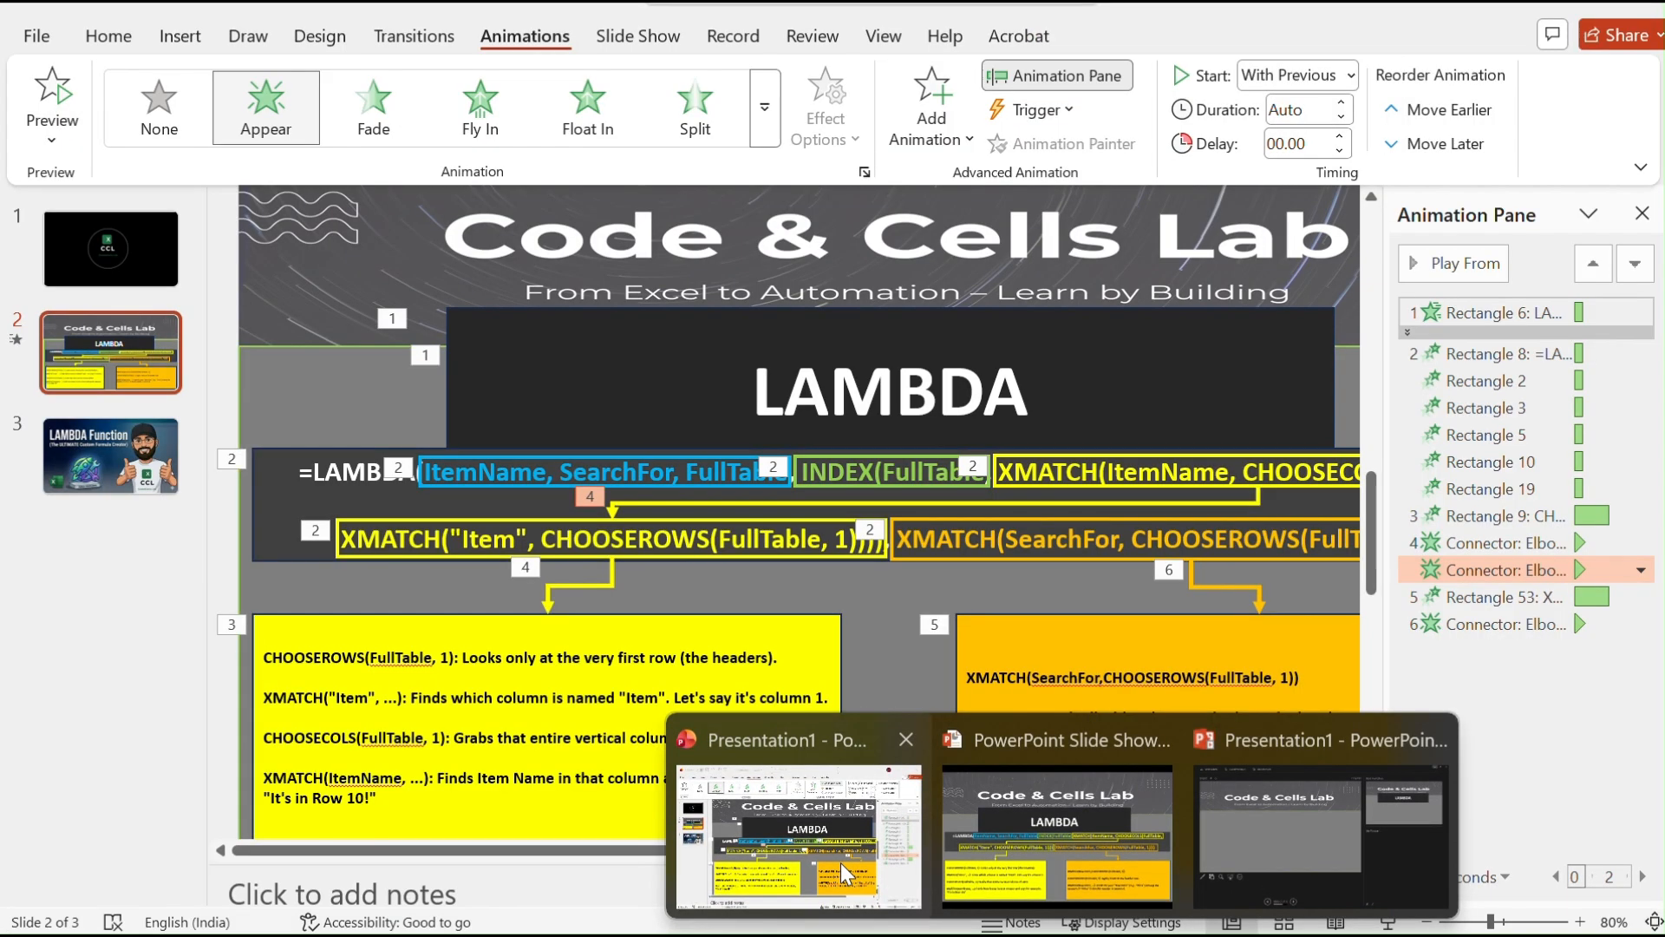
pyautogui.click(840, 862)
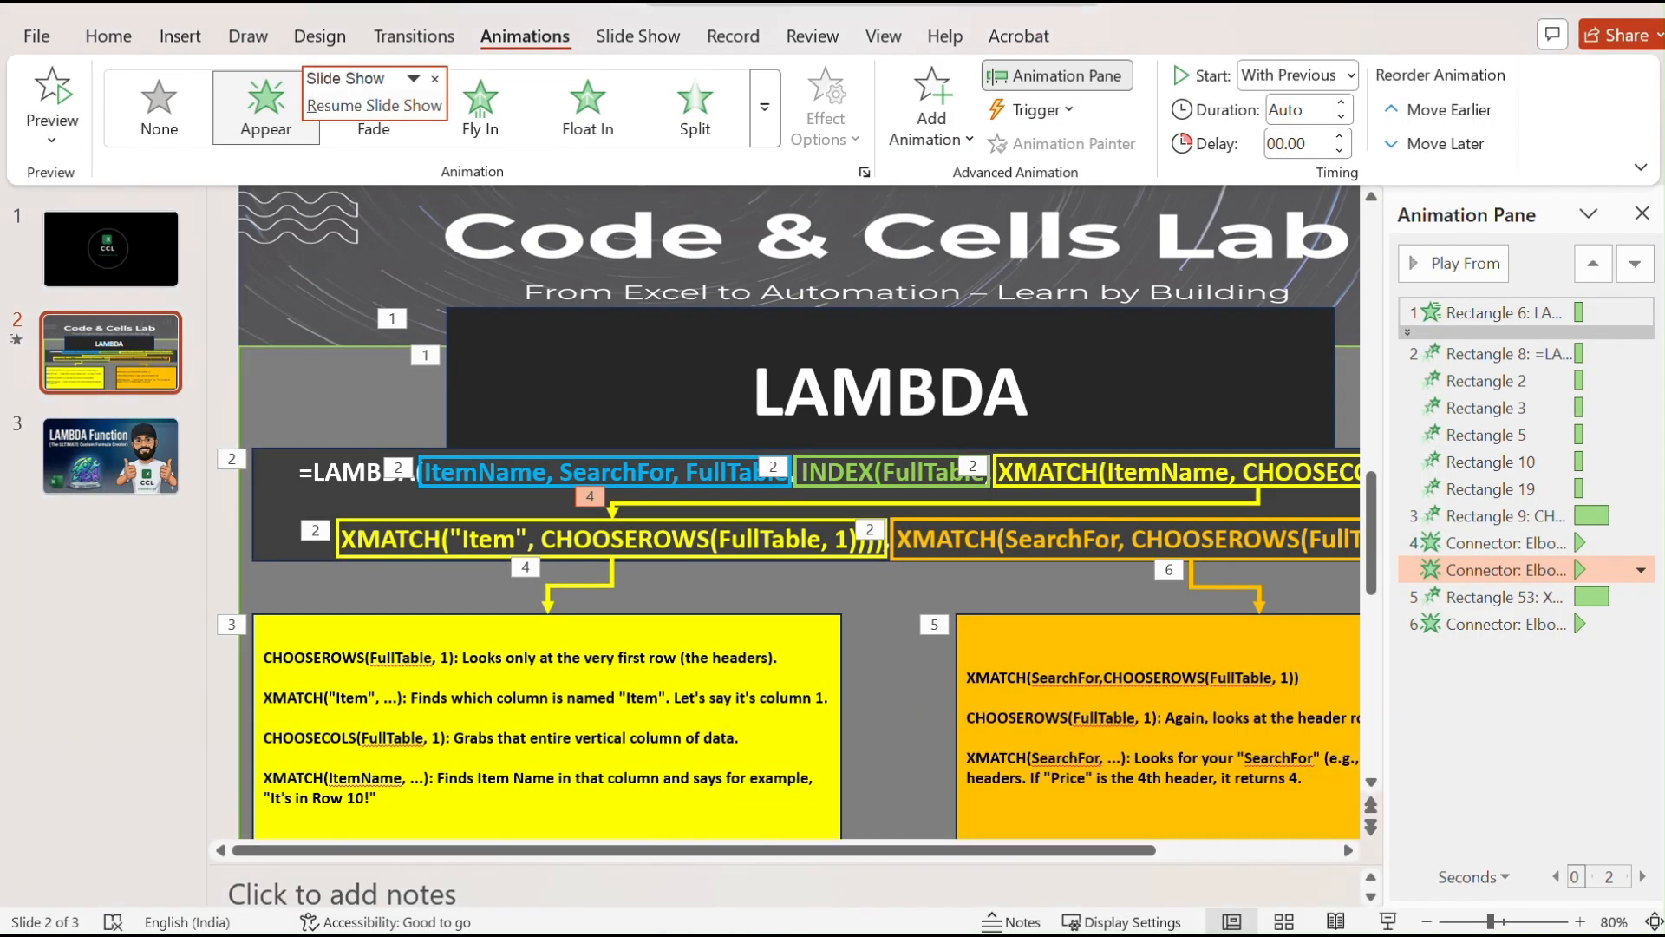
pyautogui.moveTo(1063, 934)
pyautogui.click(1267, 852)
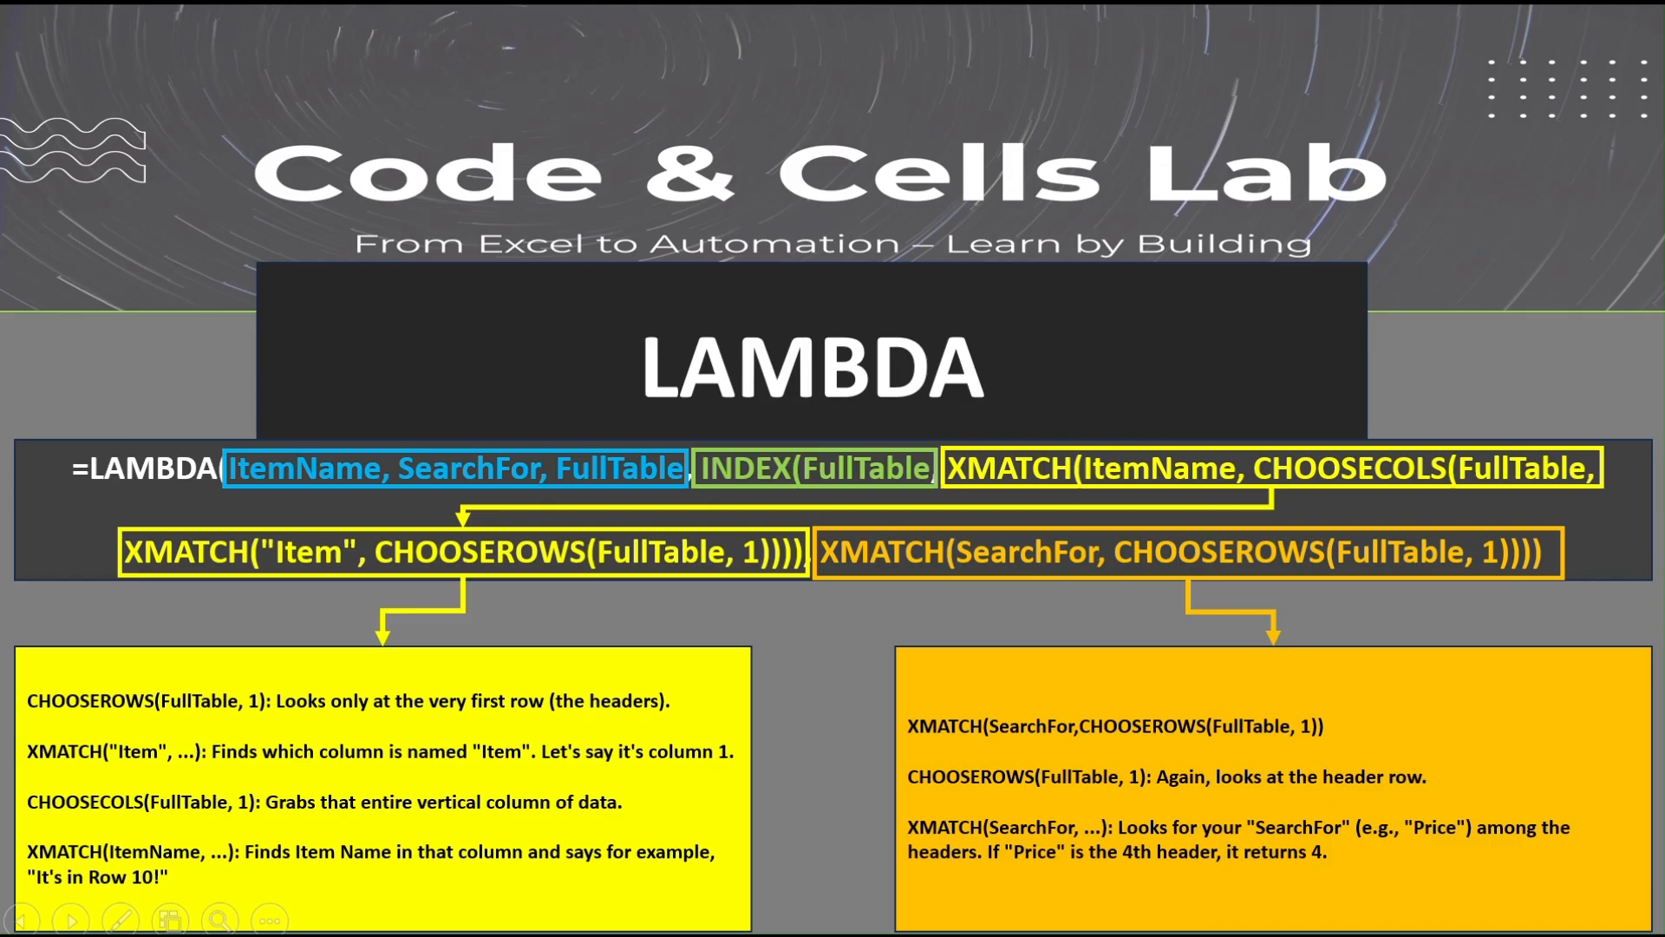
pyautogui.hotkey('alt', 'Tab')
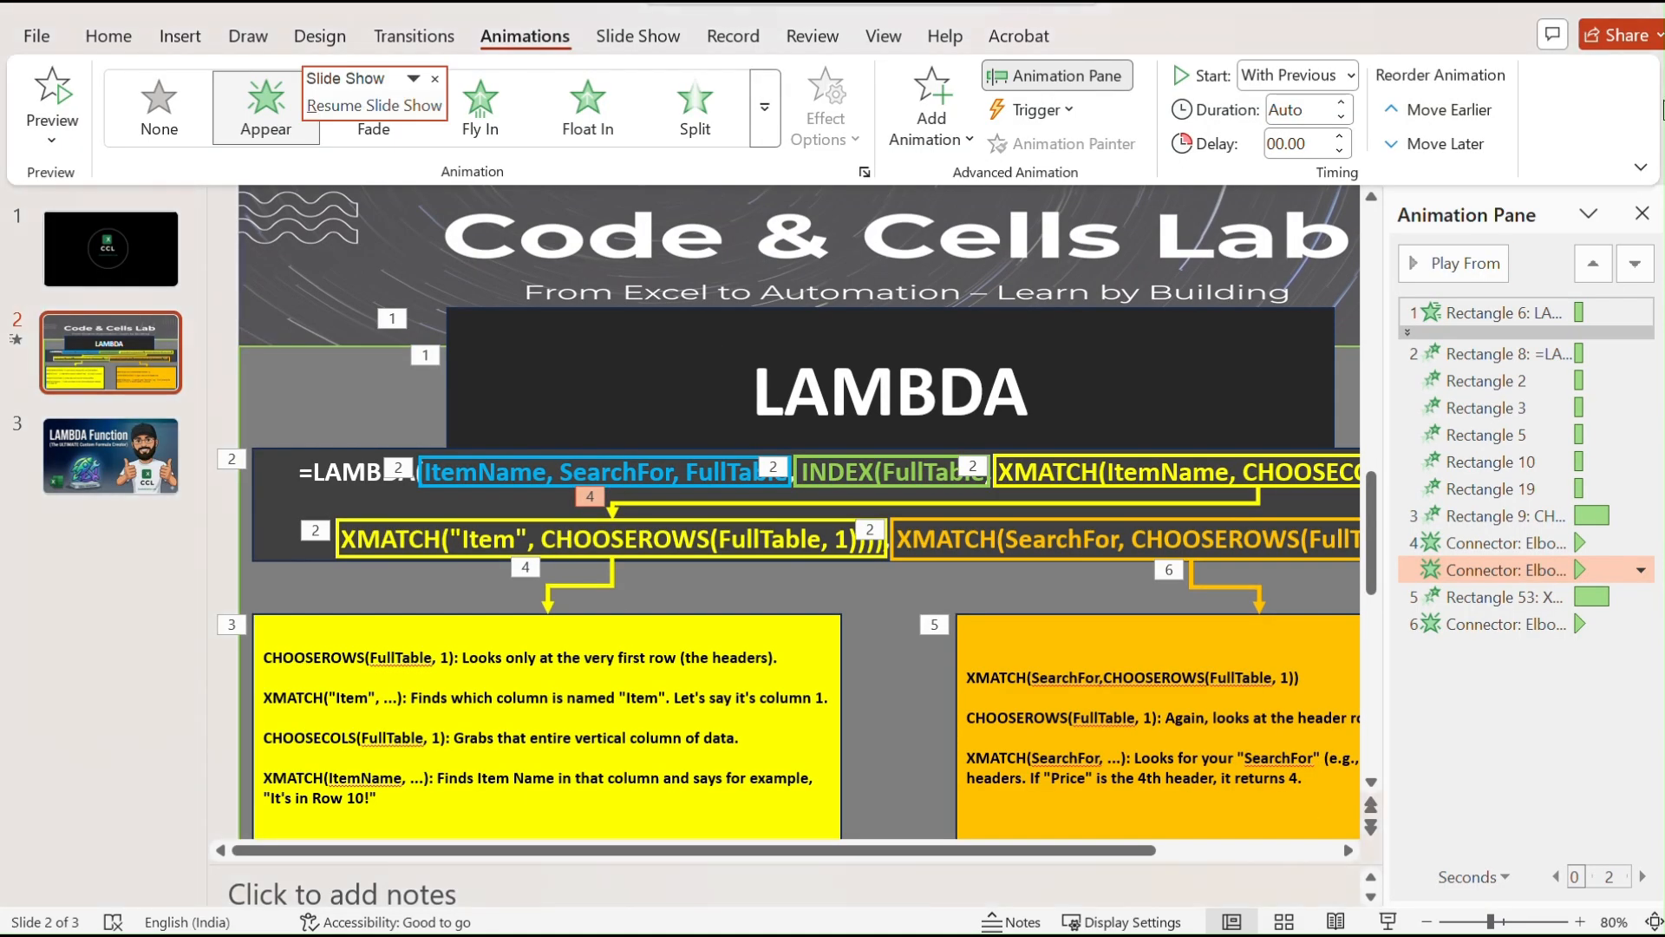
pyautogui.click(374, 105)
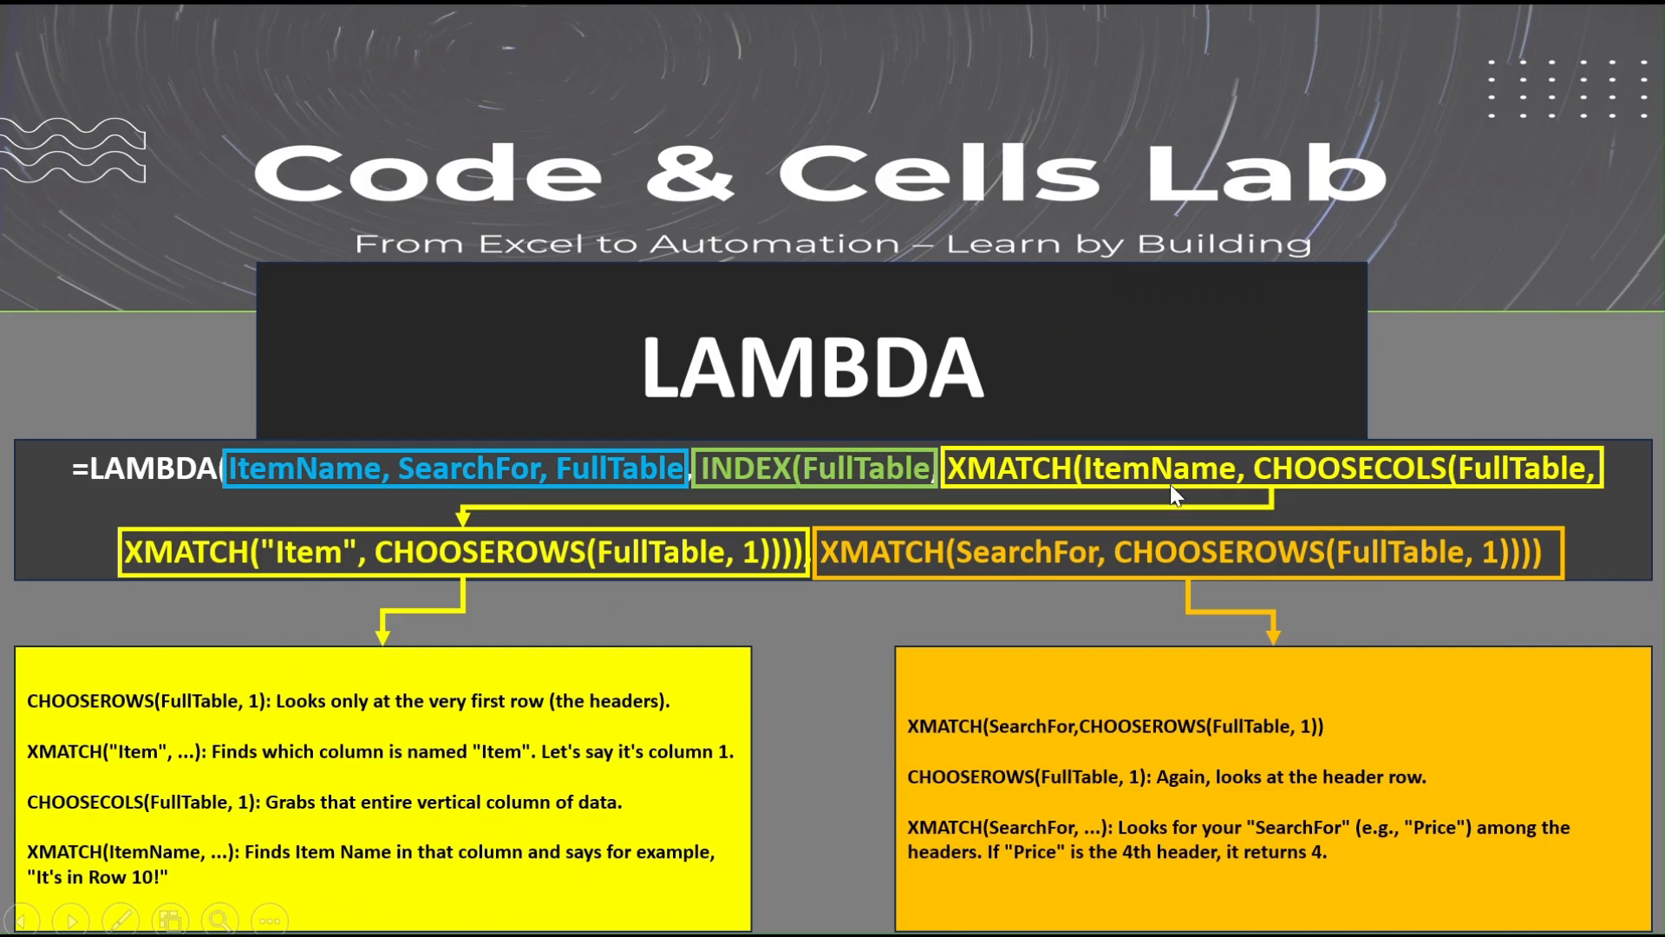
pyautogui.hotkey('alt', 'Tab')
pyautogui.hotkey('alt', 'Tab')
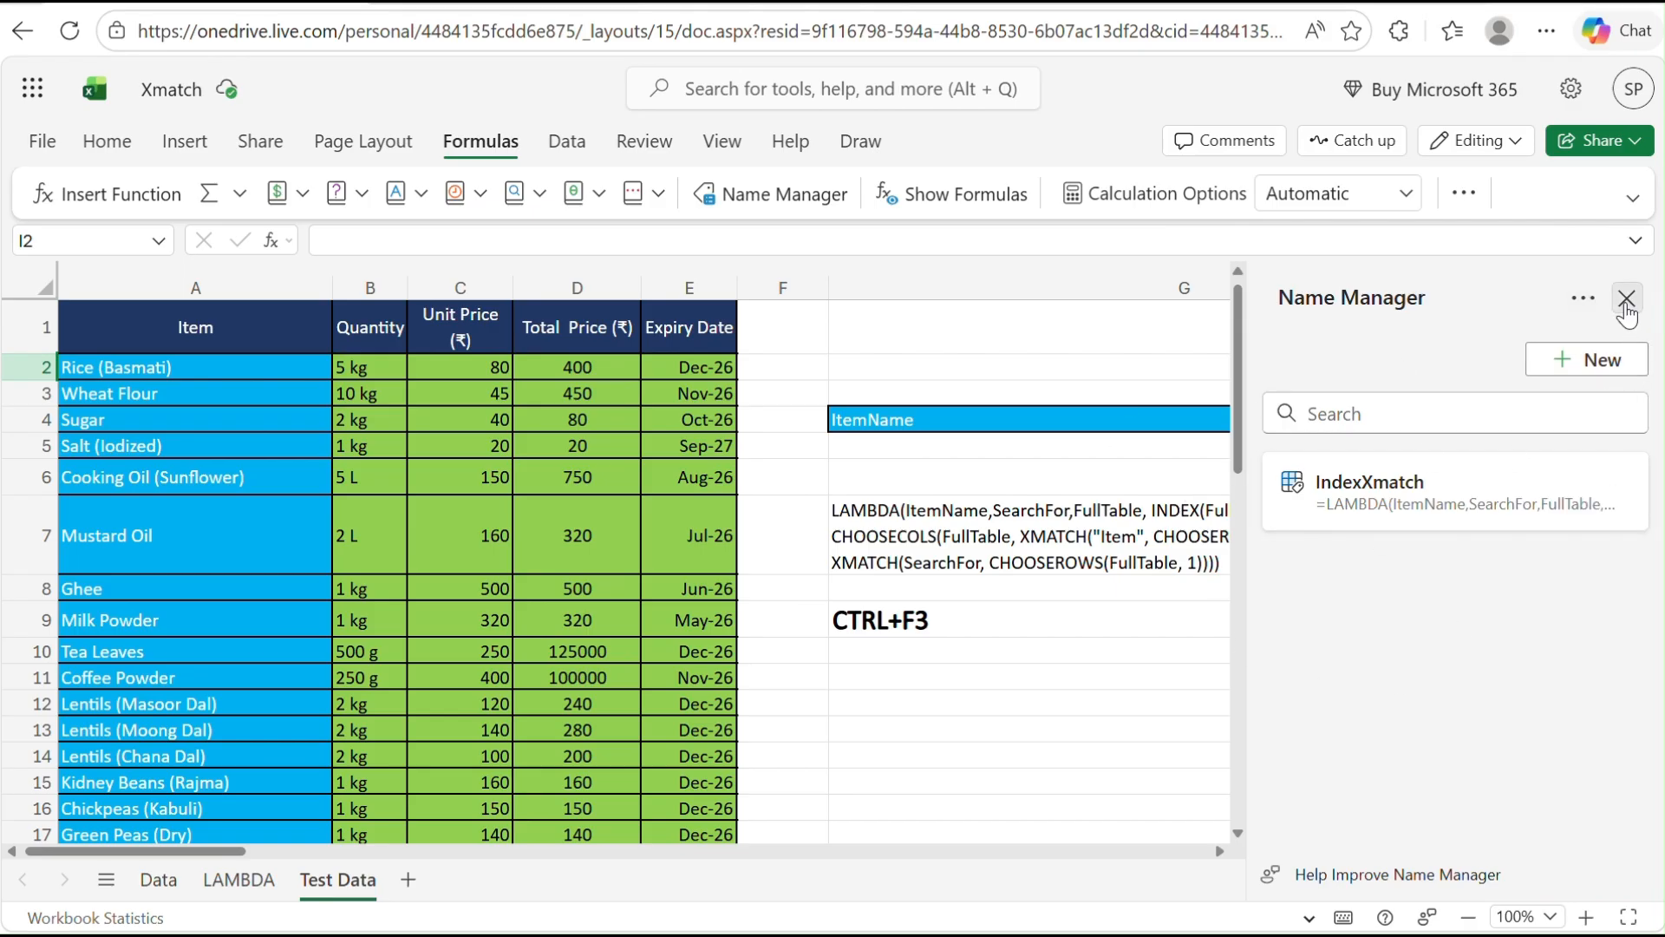
# - Clear the contents of cells G7:G10 and narrow column G so it sits closely around the ItemName label
pyautogui.click(1627, 300)
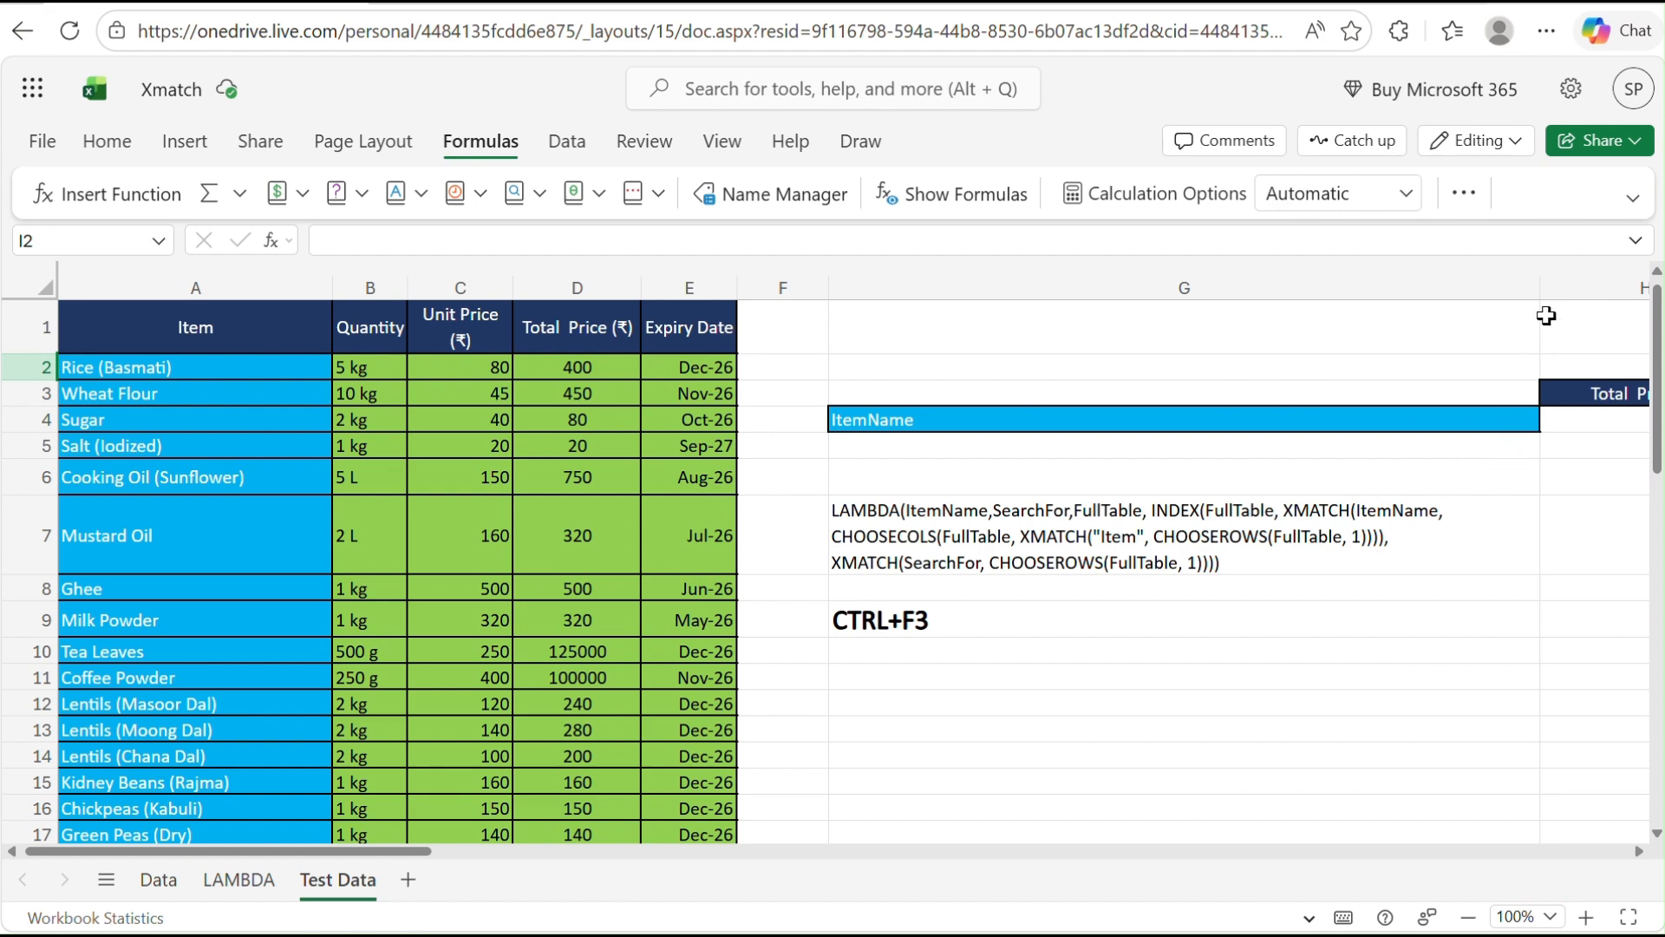
pyautogui.moveTo(1284, 536); pyautogui.dragTo(1274, 637)
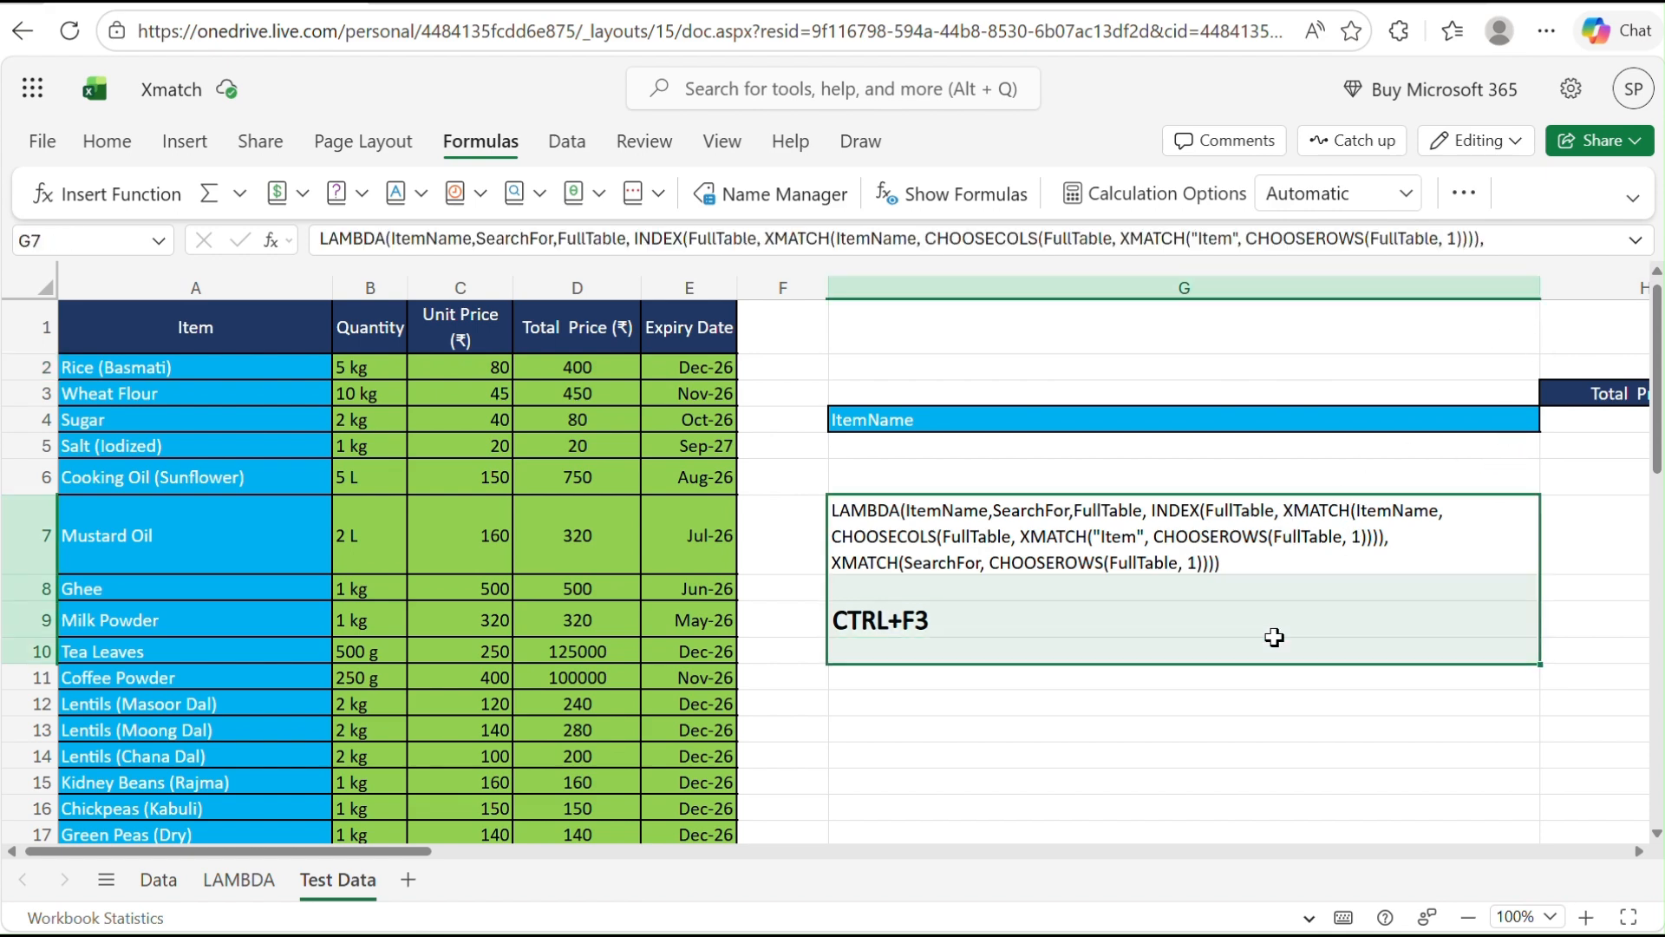
pyautogui.press('Delete')
pyautogui.moveTo(1542, 287); pyautogui.dragTo(1076, 310)
# - Reopen the Name Manager to view the IndexXmatch entry and select cell H4 under the Total Price header
pyautogui.click(1117, 435)
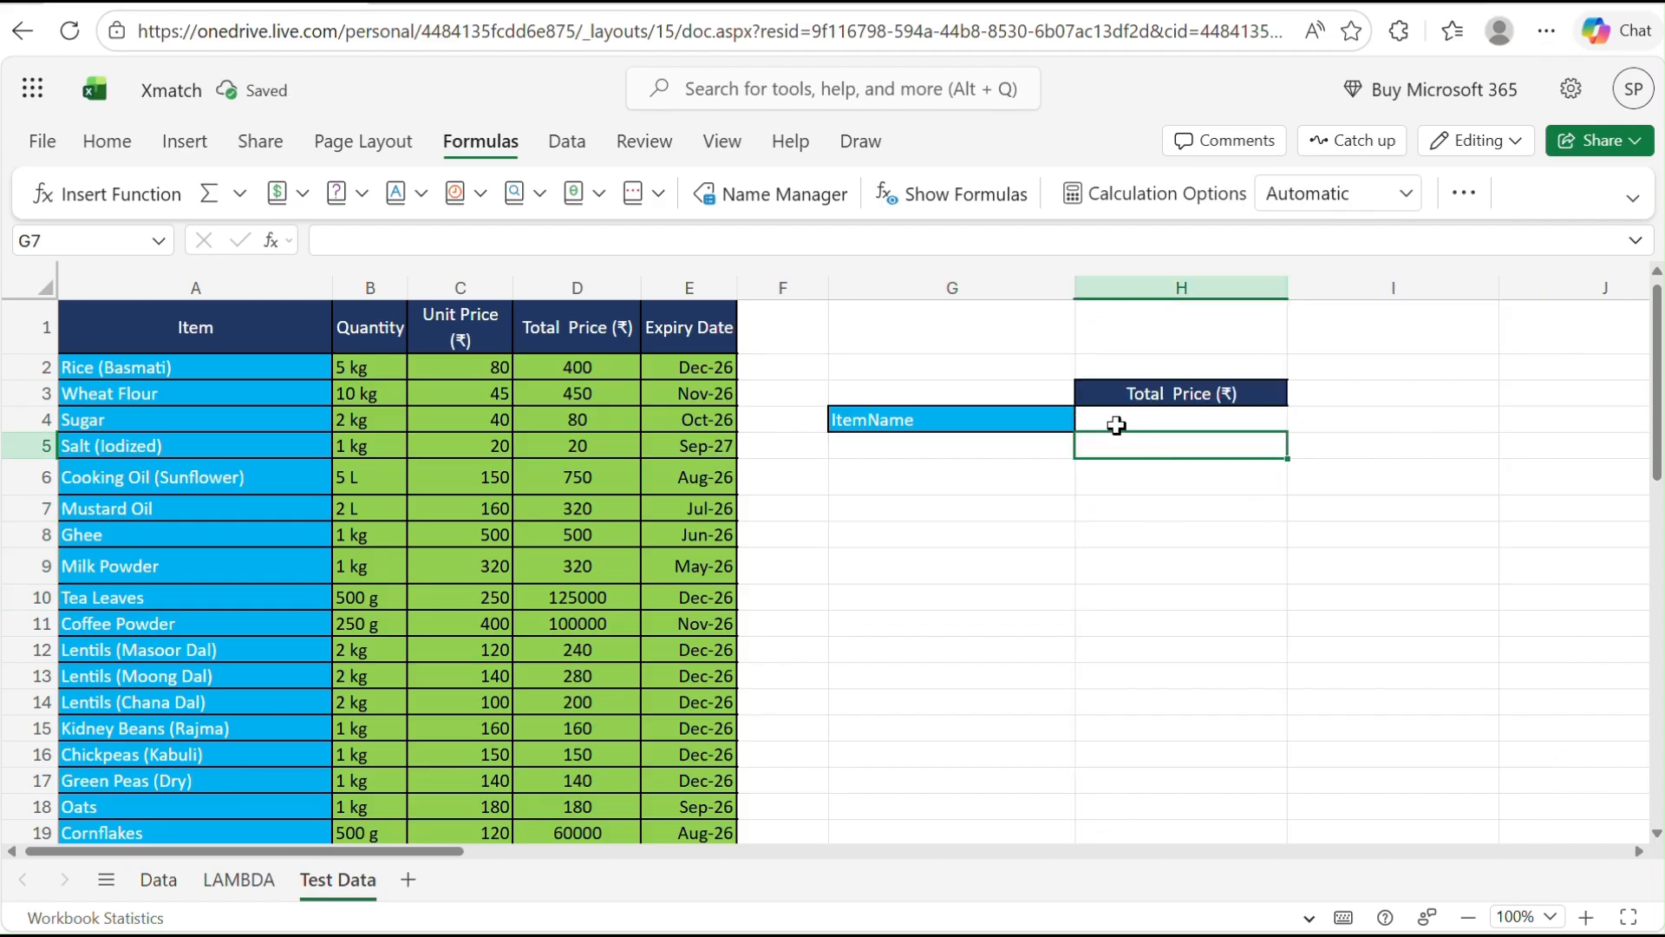
pyautogui.click(735, 193)
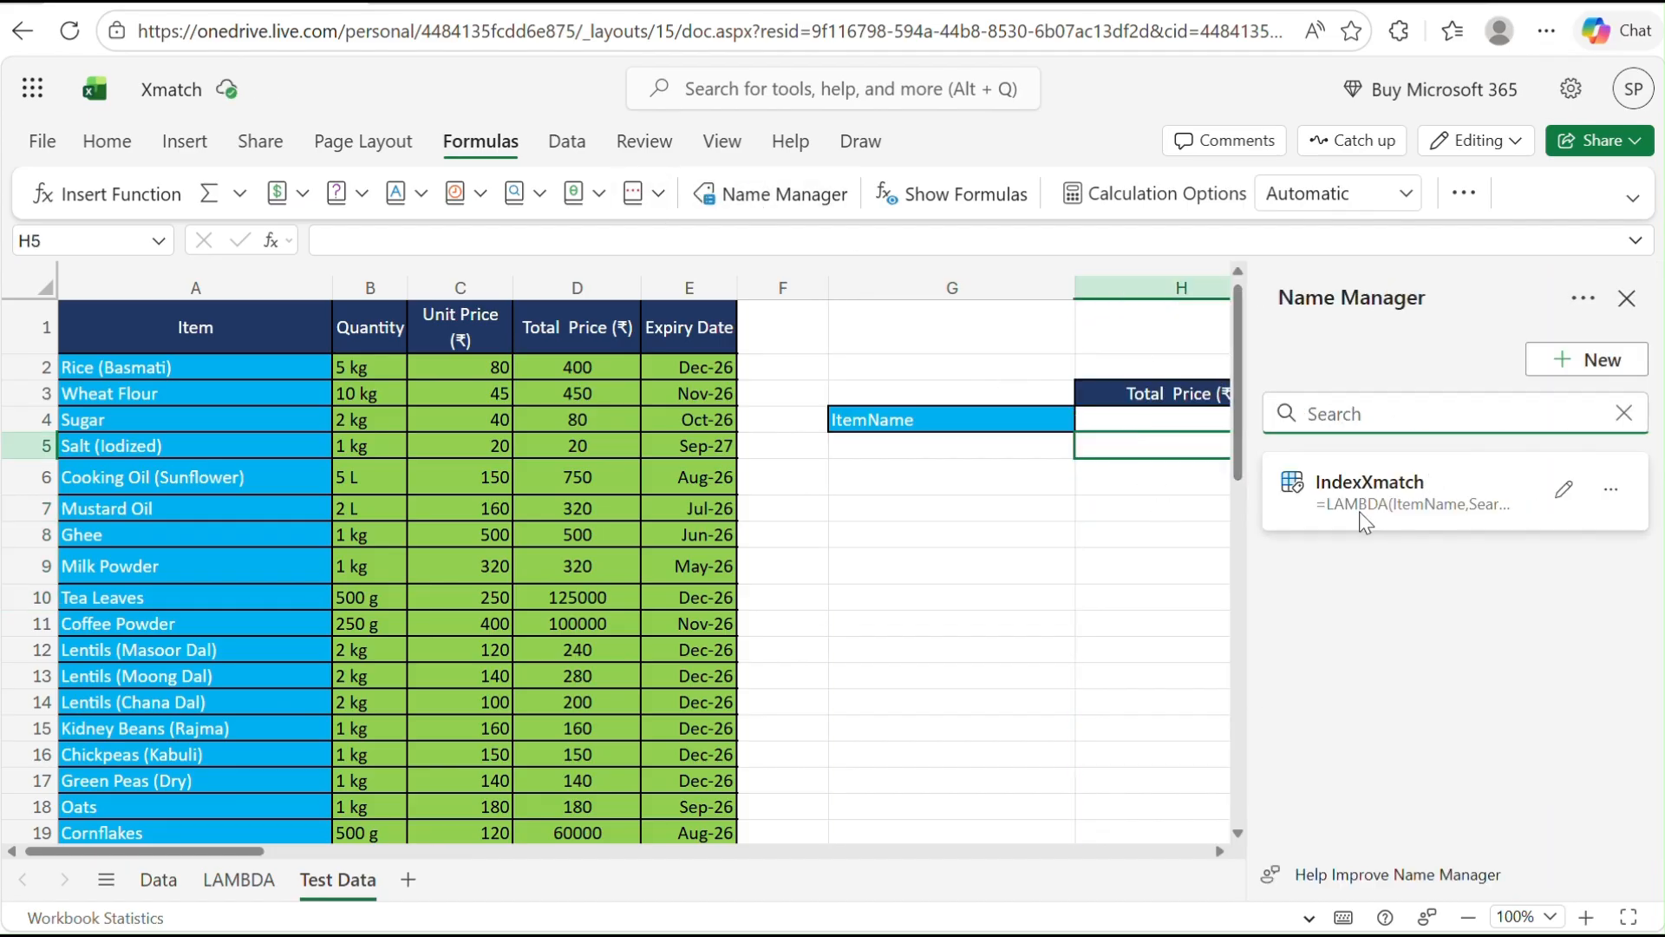
pyautogui.click(1101, 424)
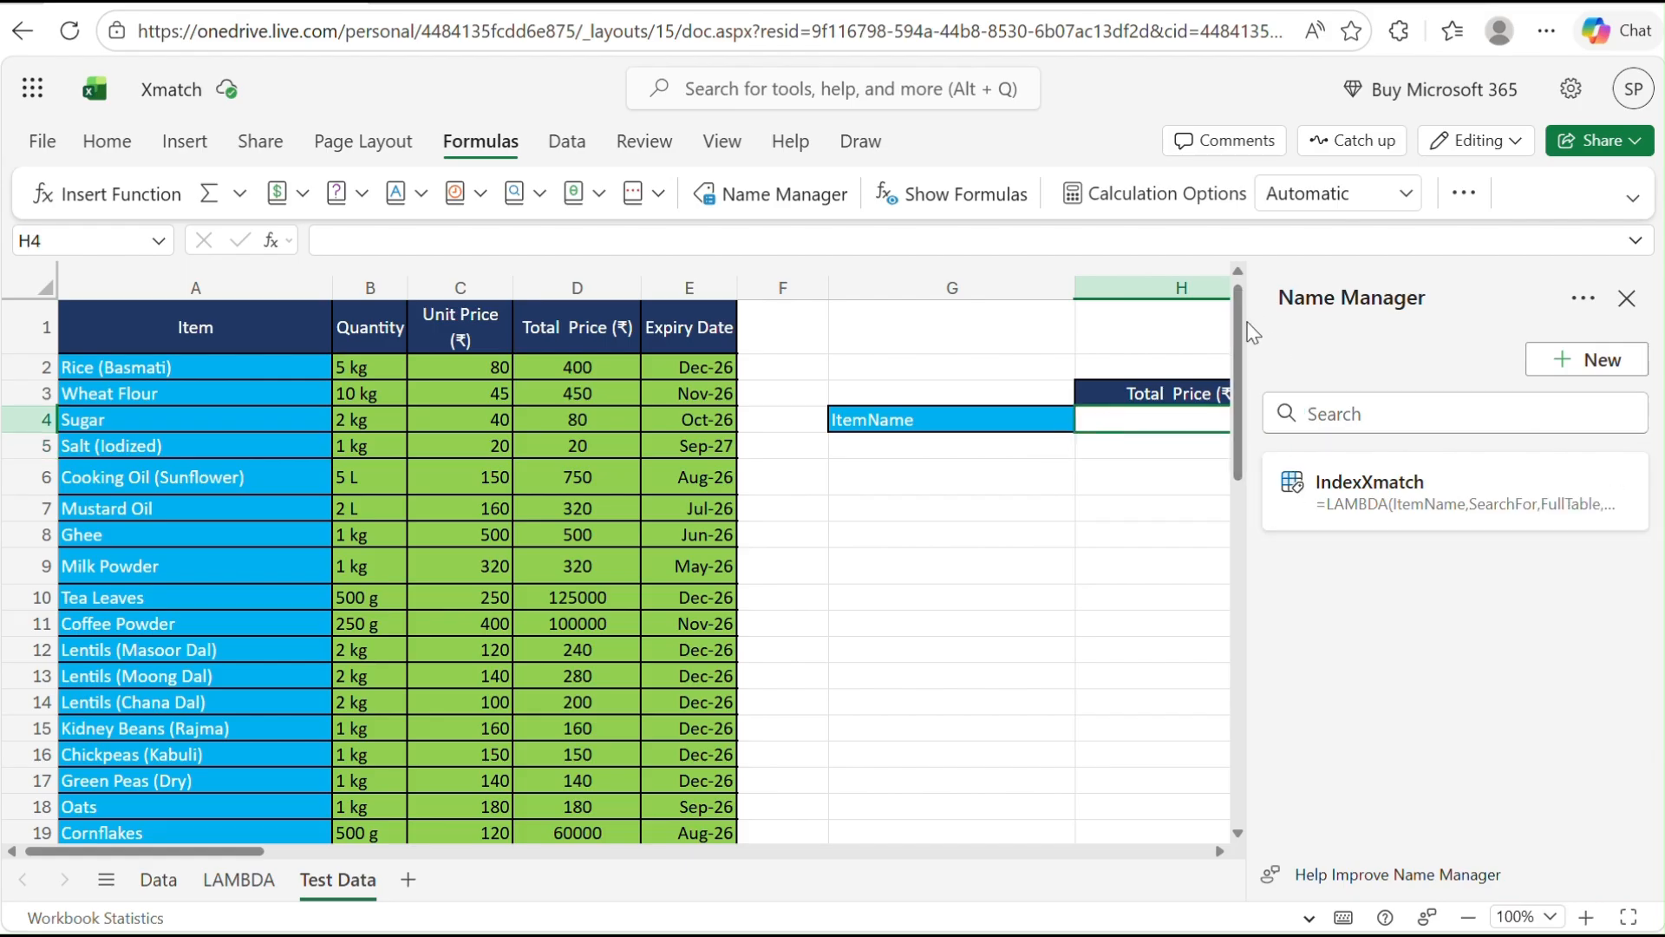
# - Start an IndexXmatch formula in H4 with G4 as the item name and header cell H3 as the value to search for
pyautogui.click(1220, 852)
pyautogui.click(1219, 852)
pyautogui.click(1220, 852)
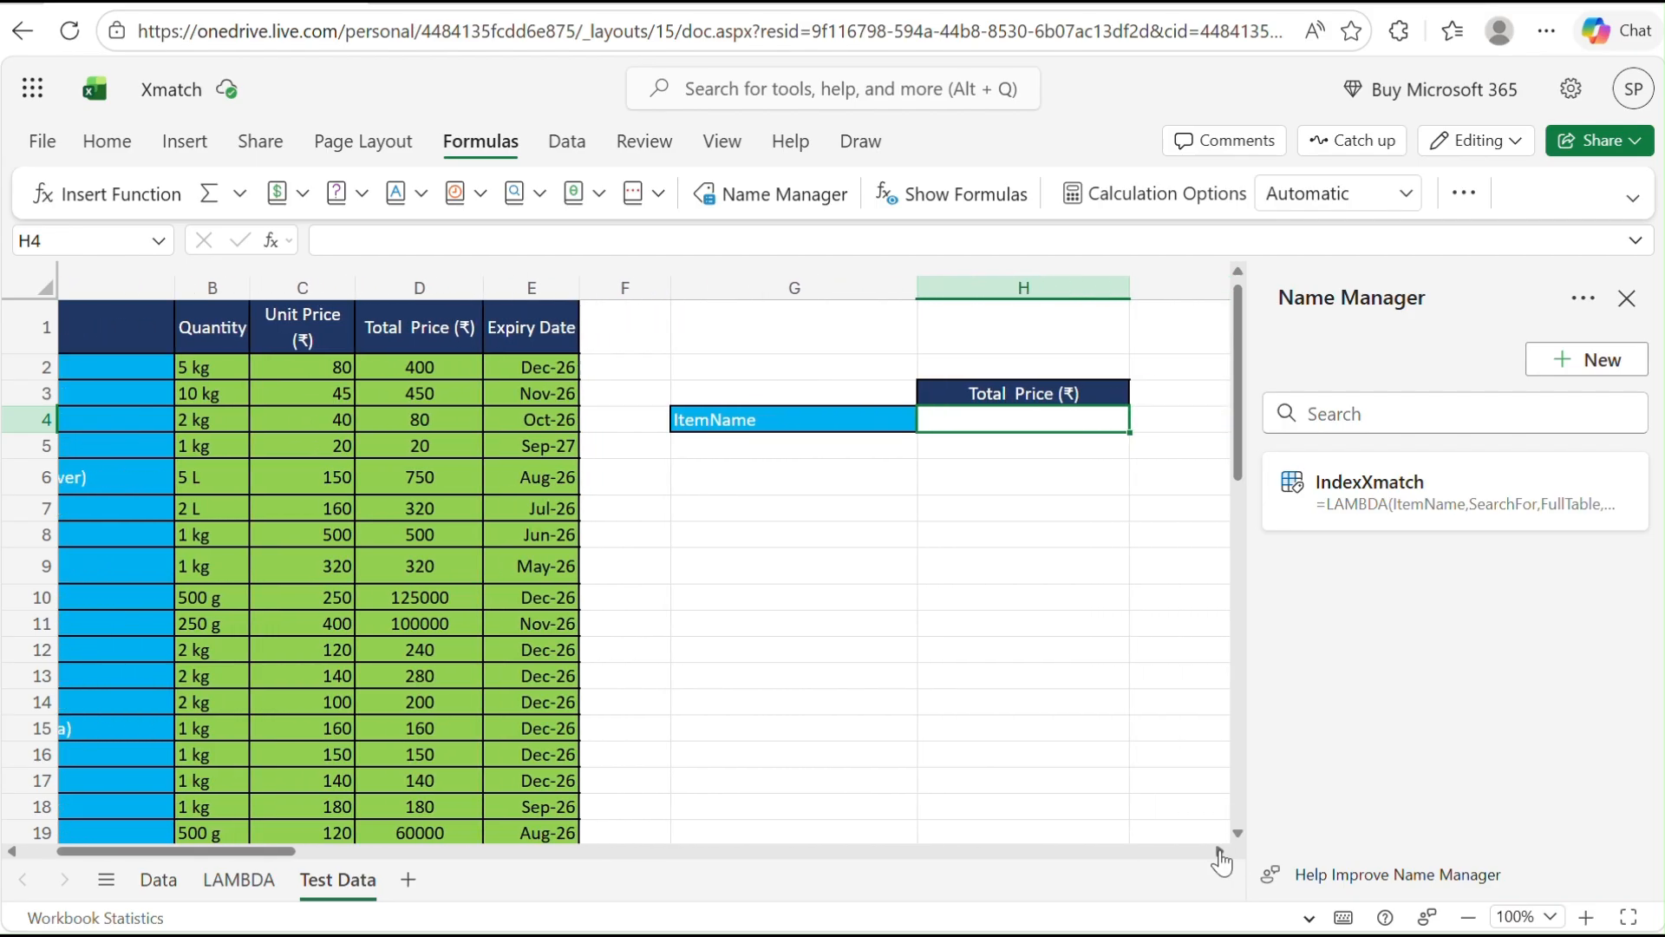
pyautogui.click(1219, 852)
pyautogui.moveTo(1431, 512)
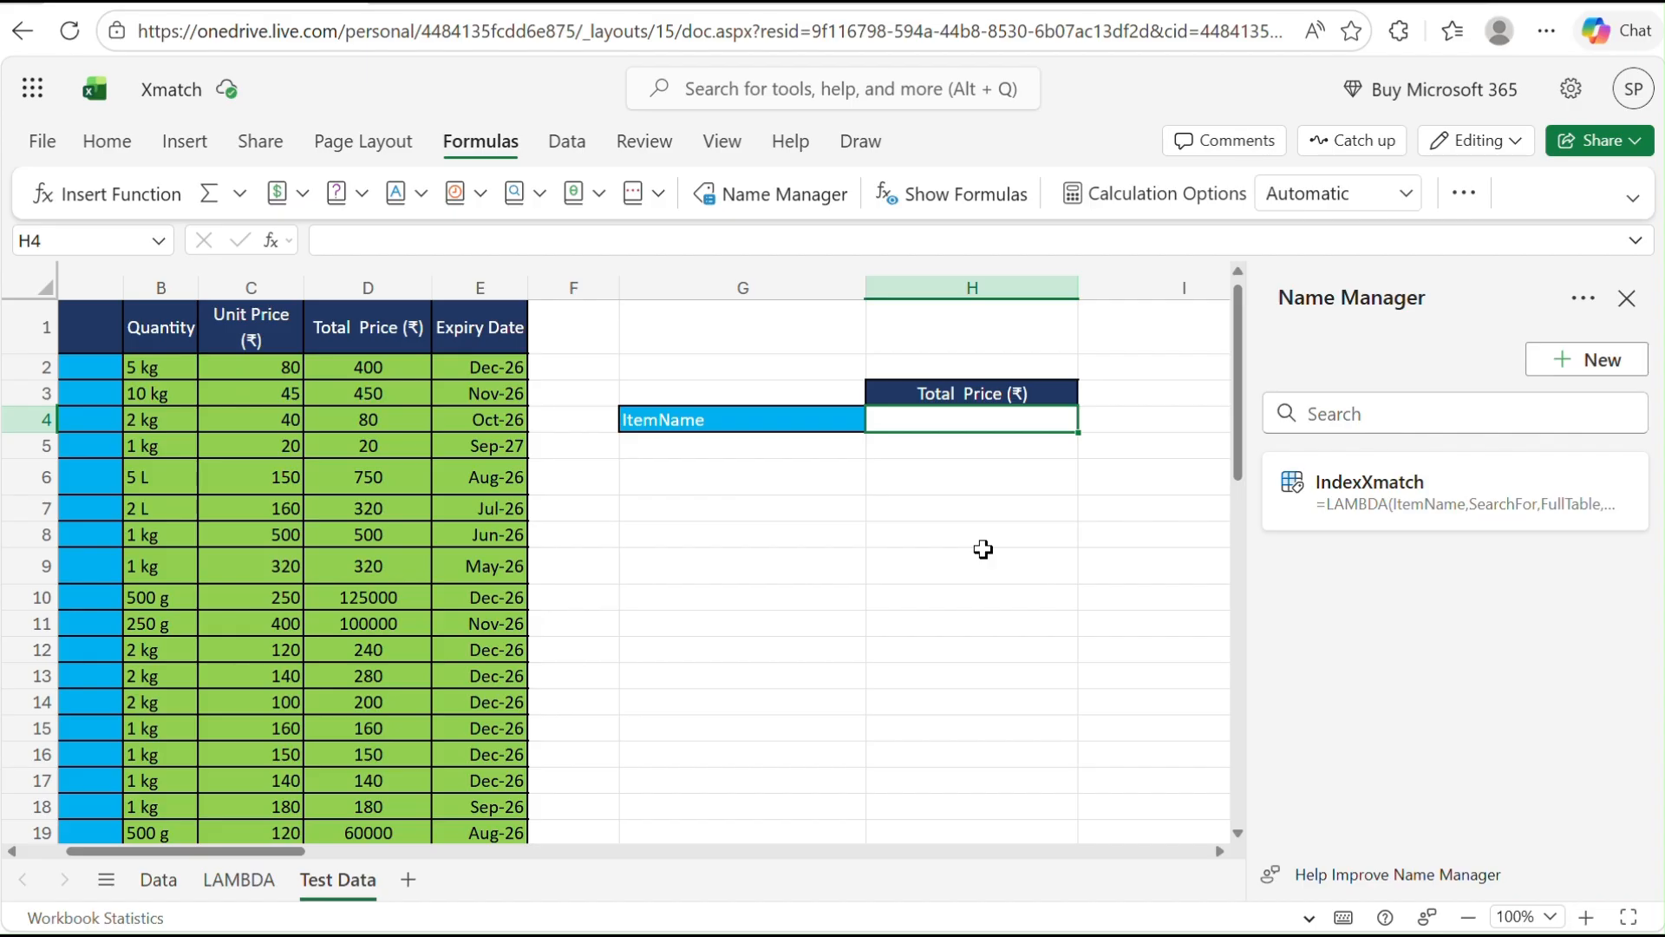
pyautogui.write('=')
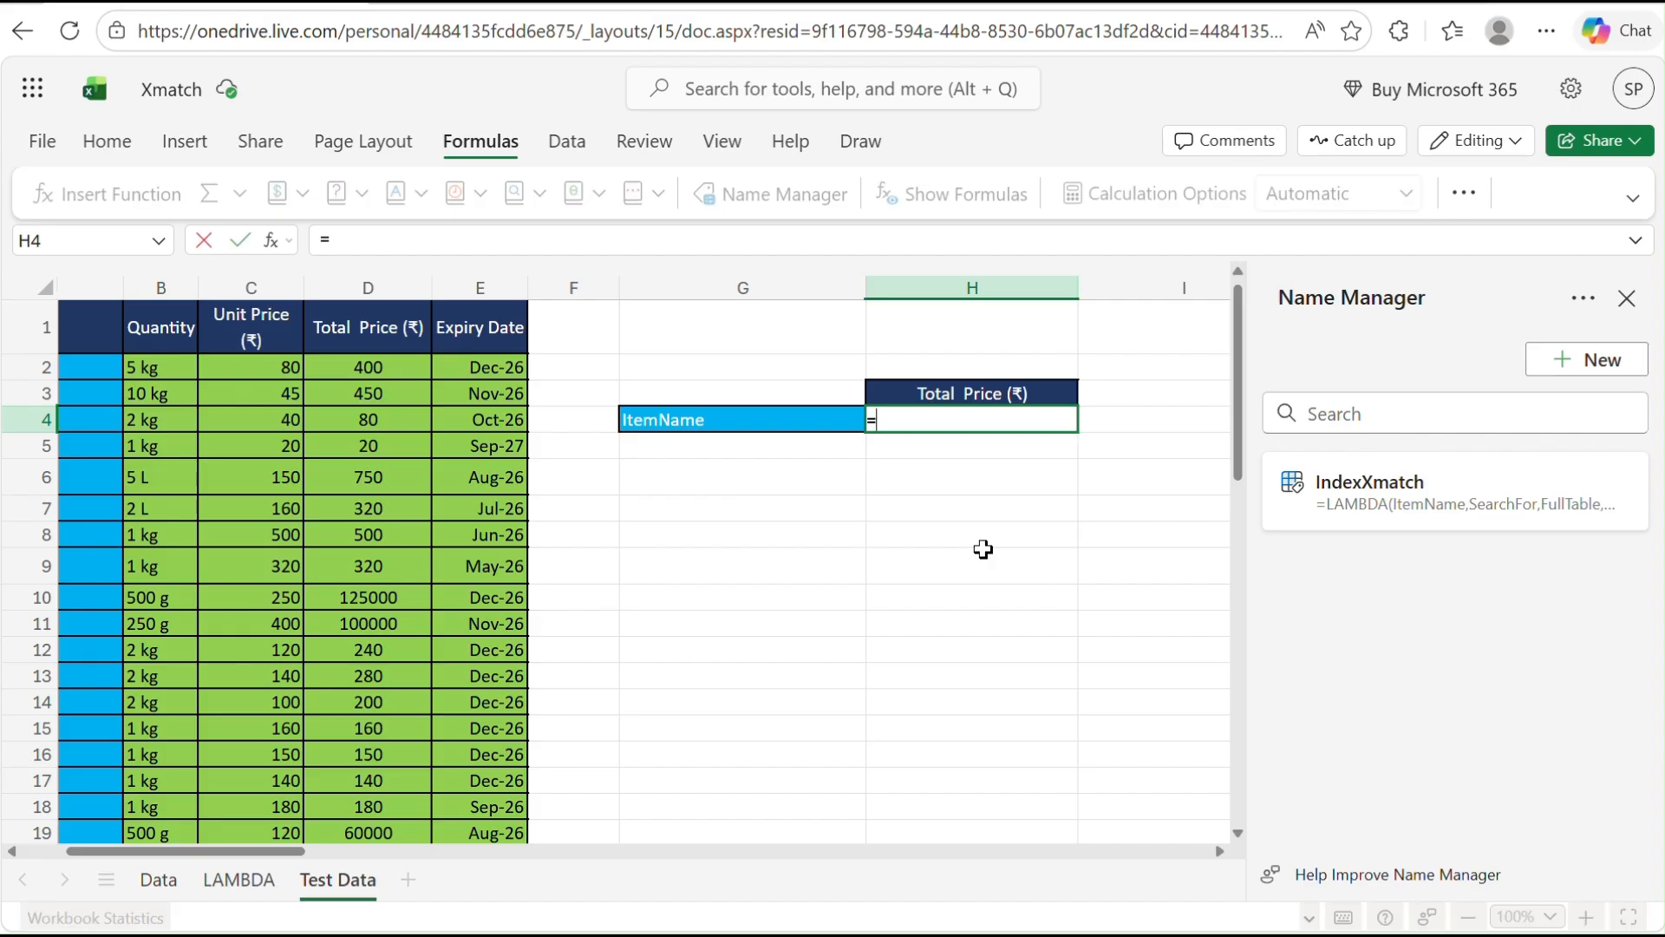
pyautogui.write('Index')
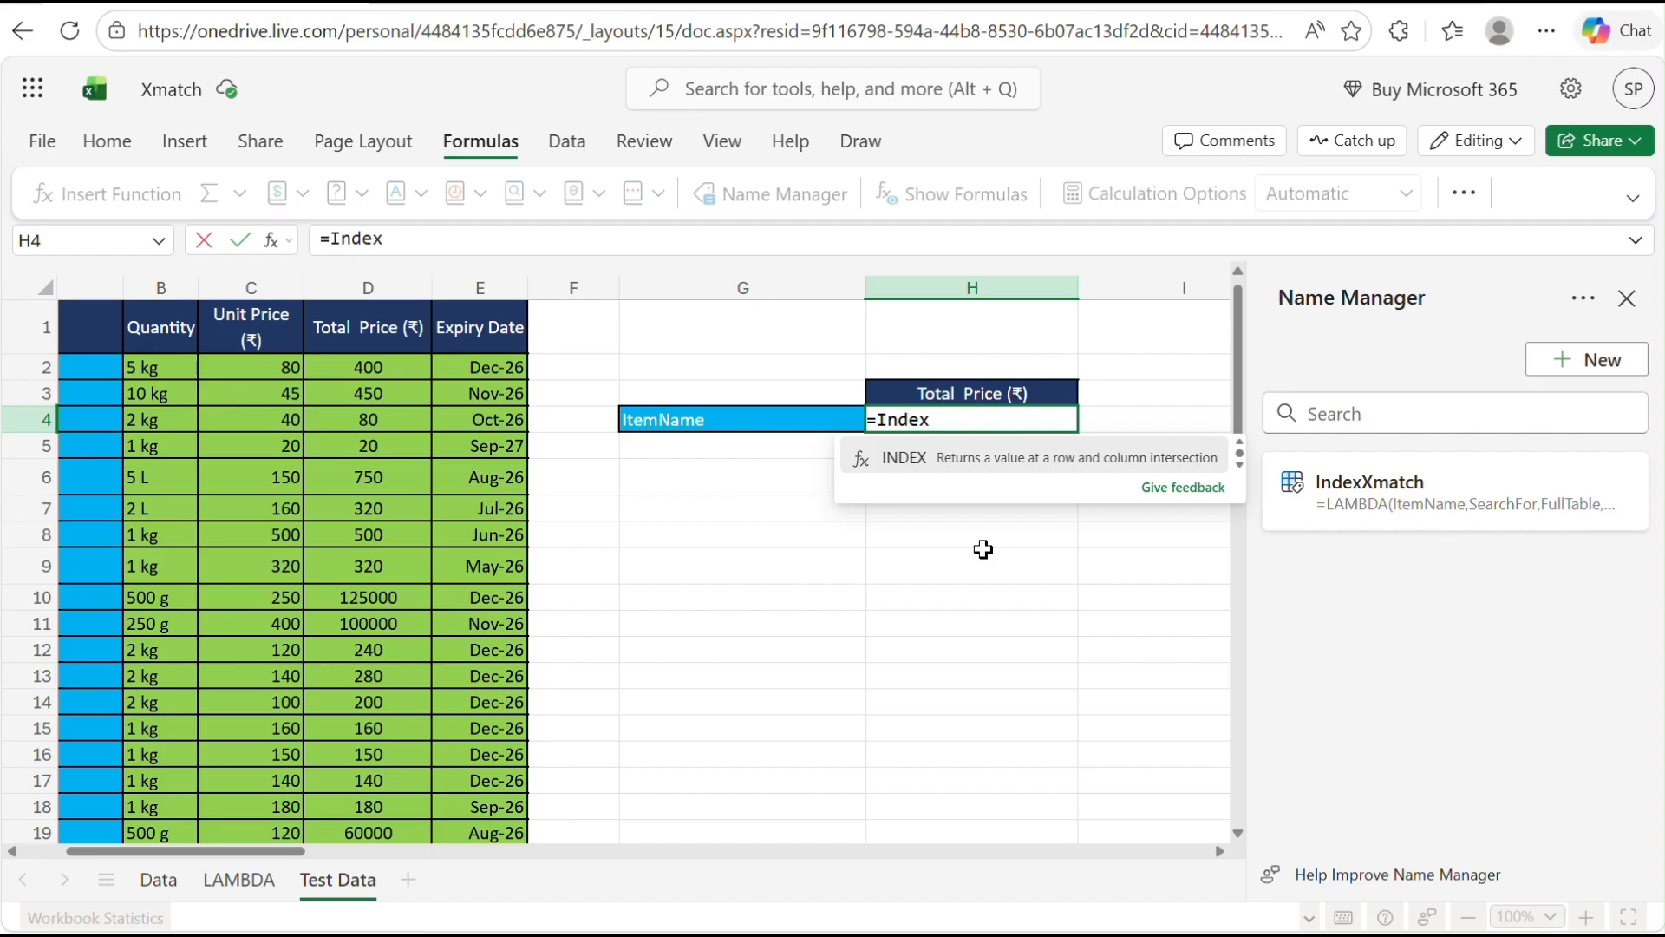
pyautogui.write('Xmatch(')
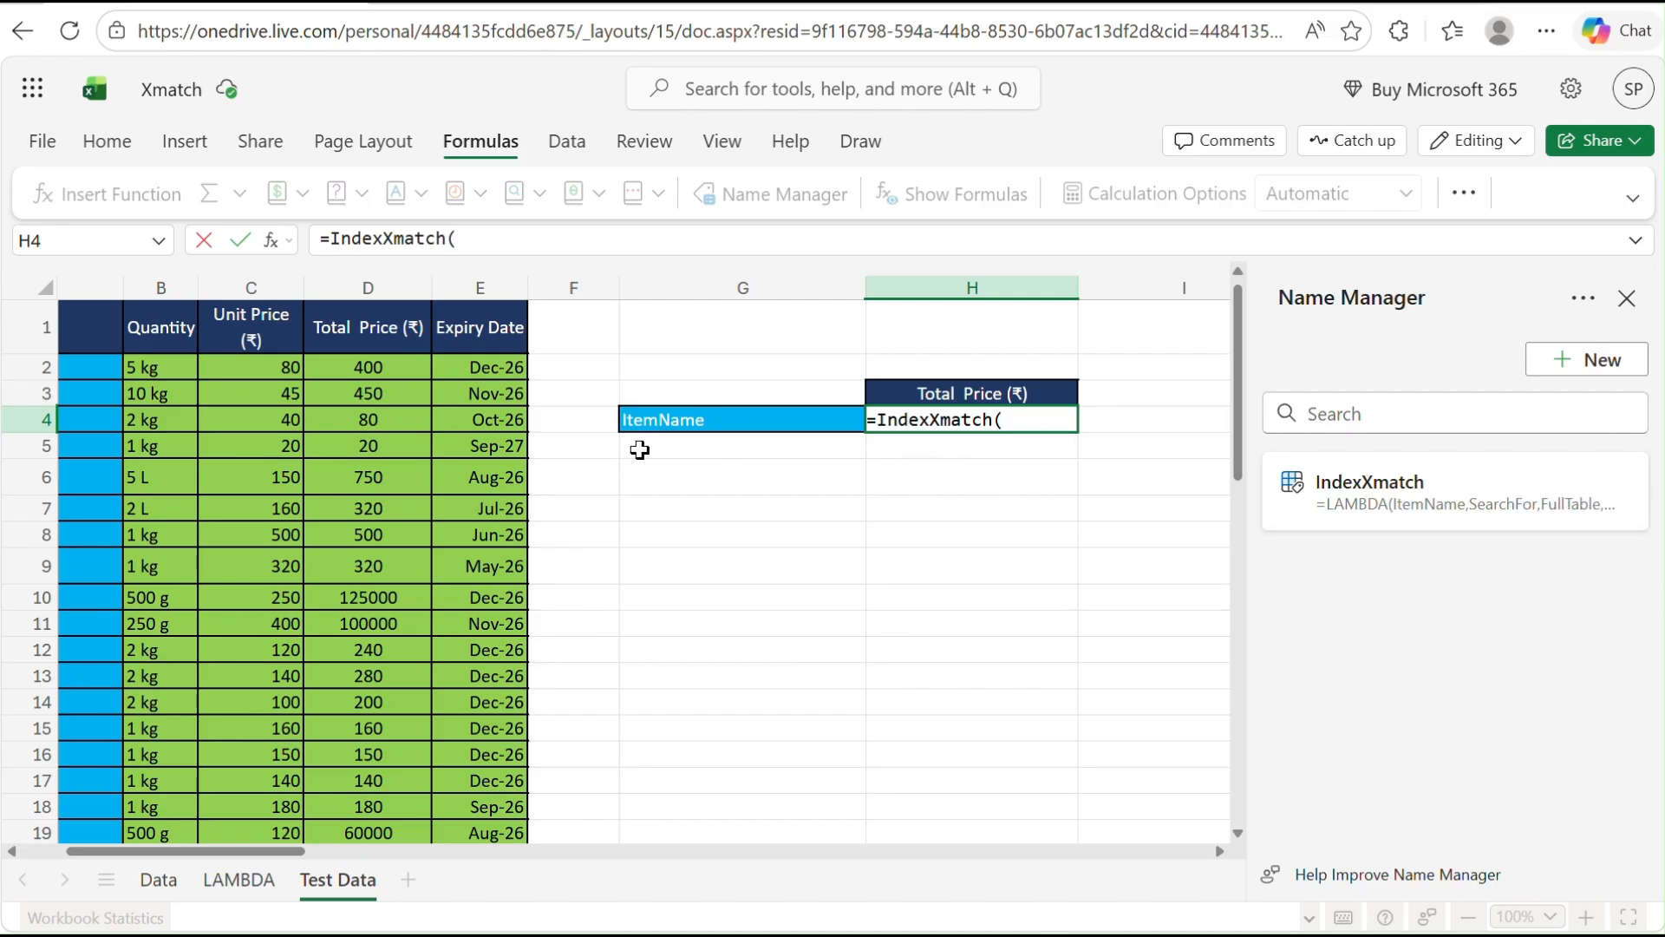
pyautogui.click(723, 419)
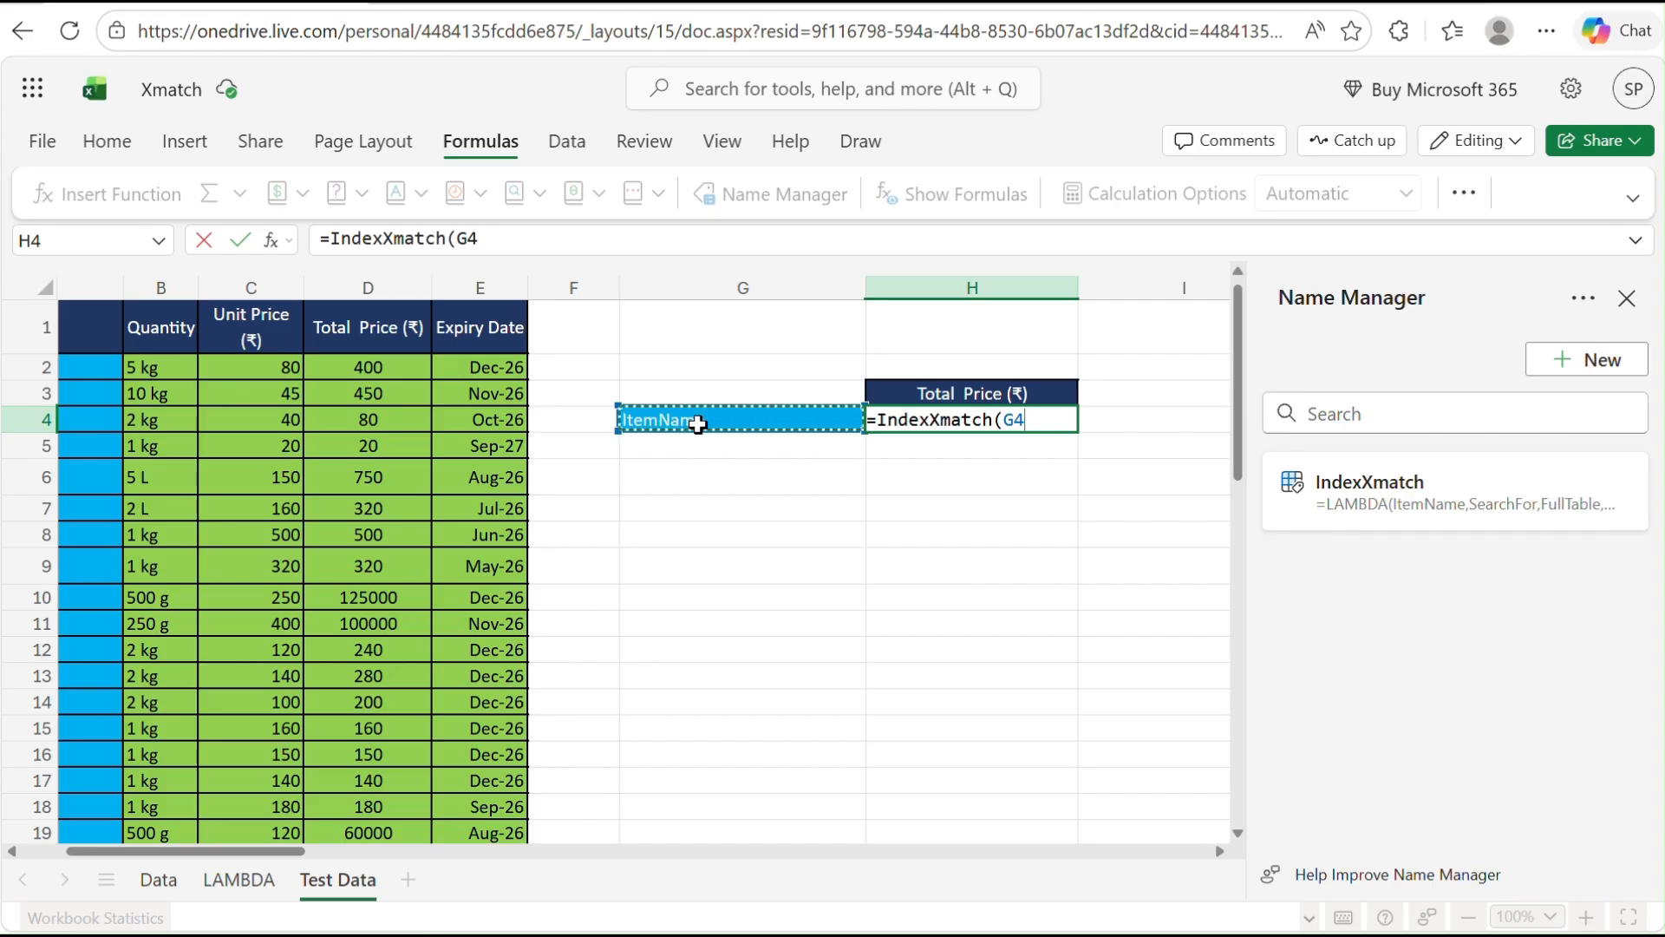
pyautogui.write(',')
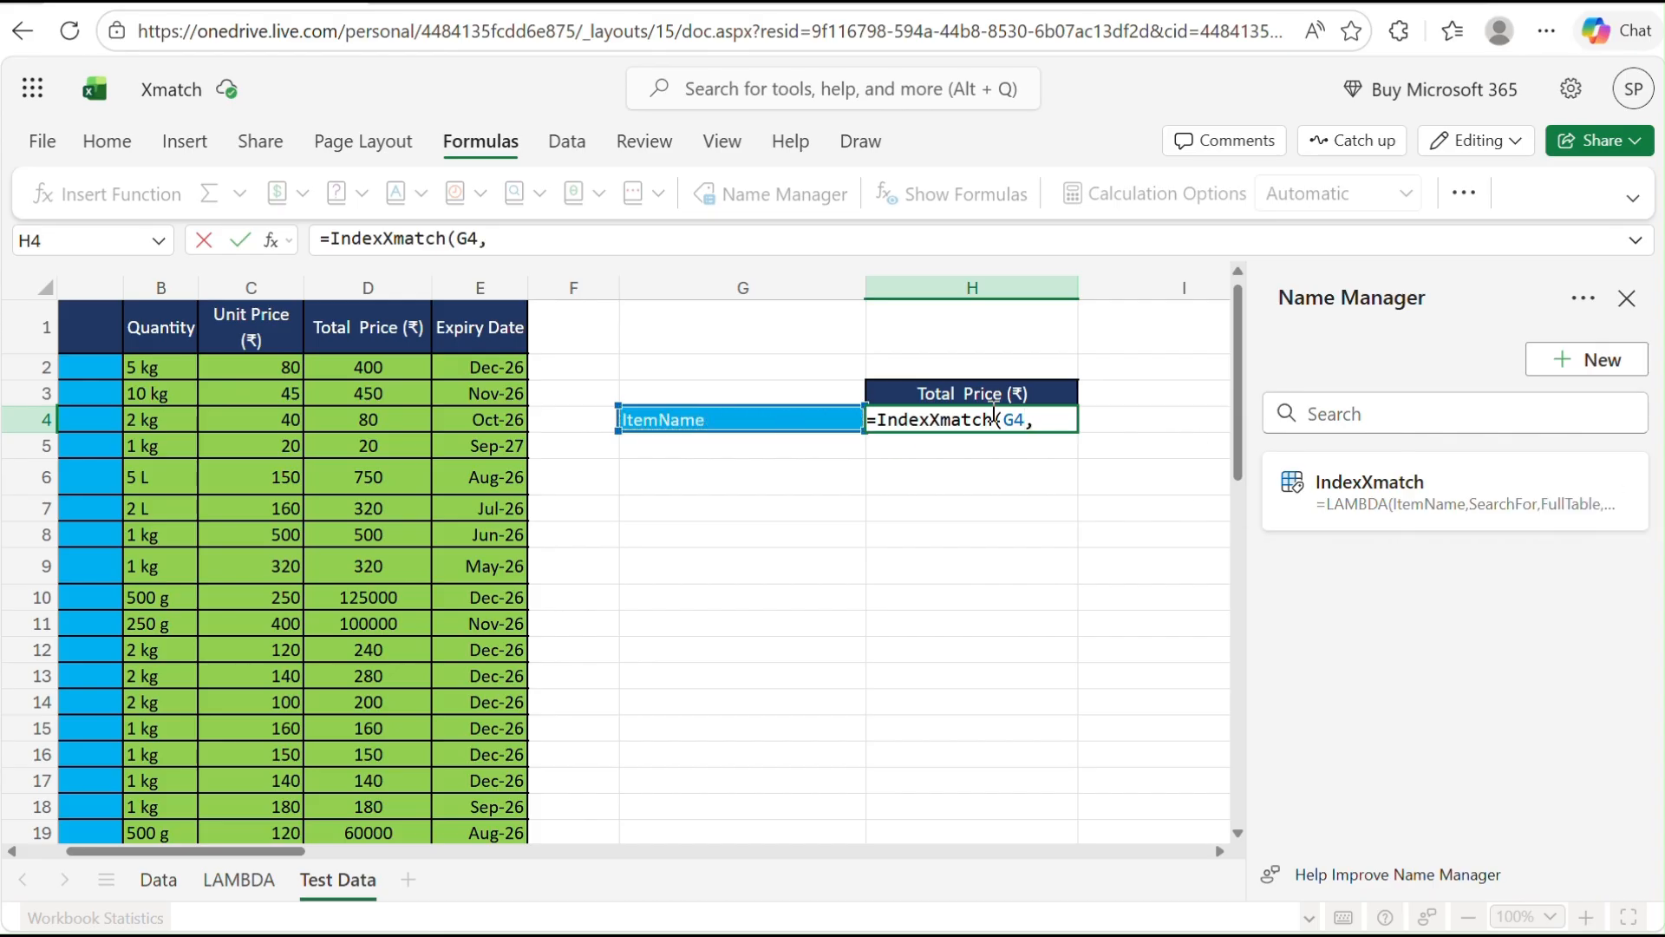
pyautogui.click(921, 386)
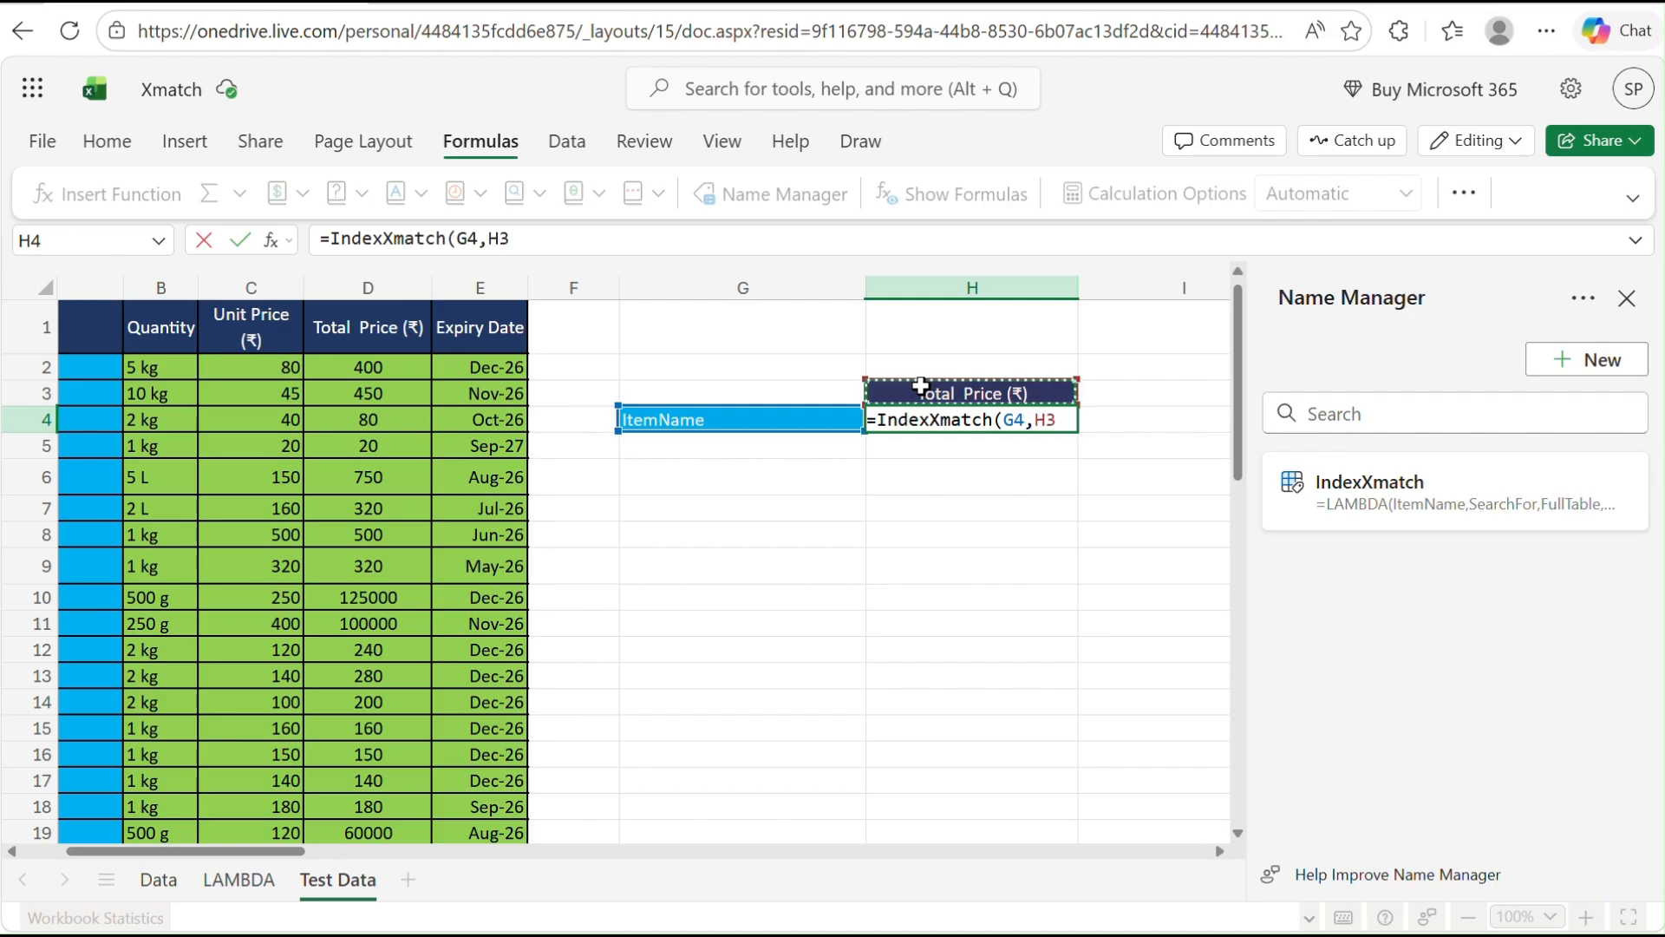
pyautogui.write(',')
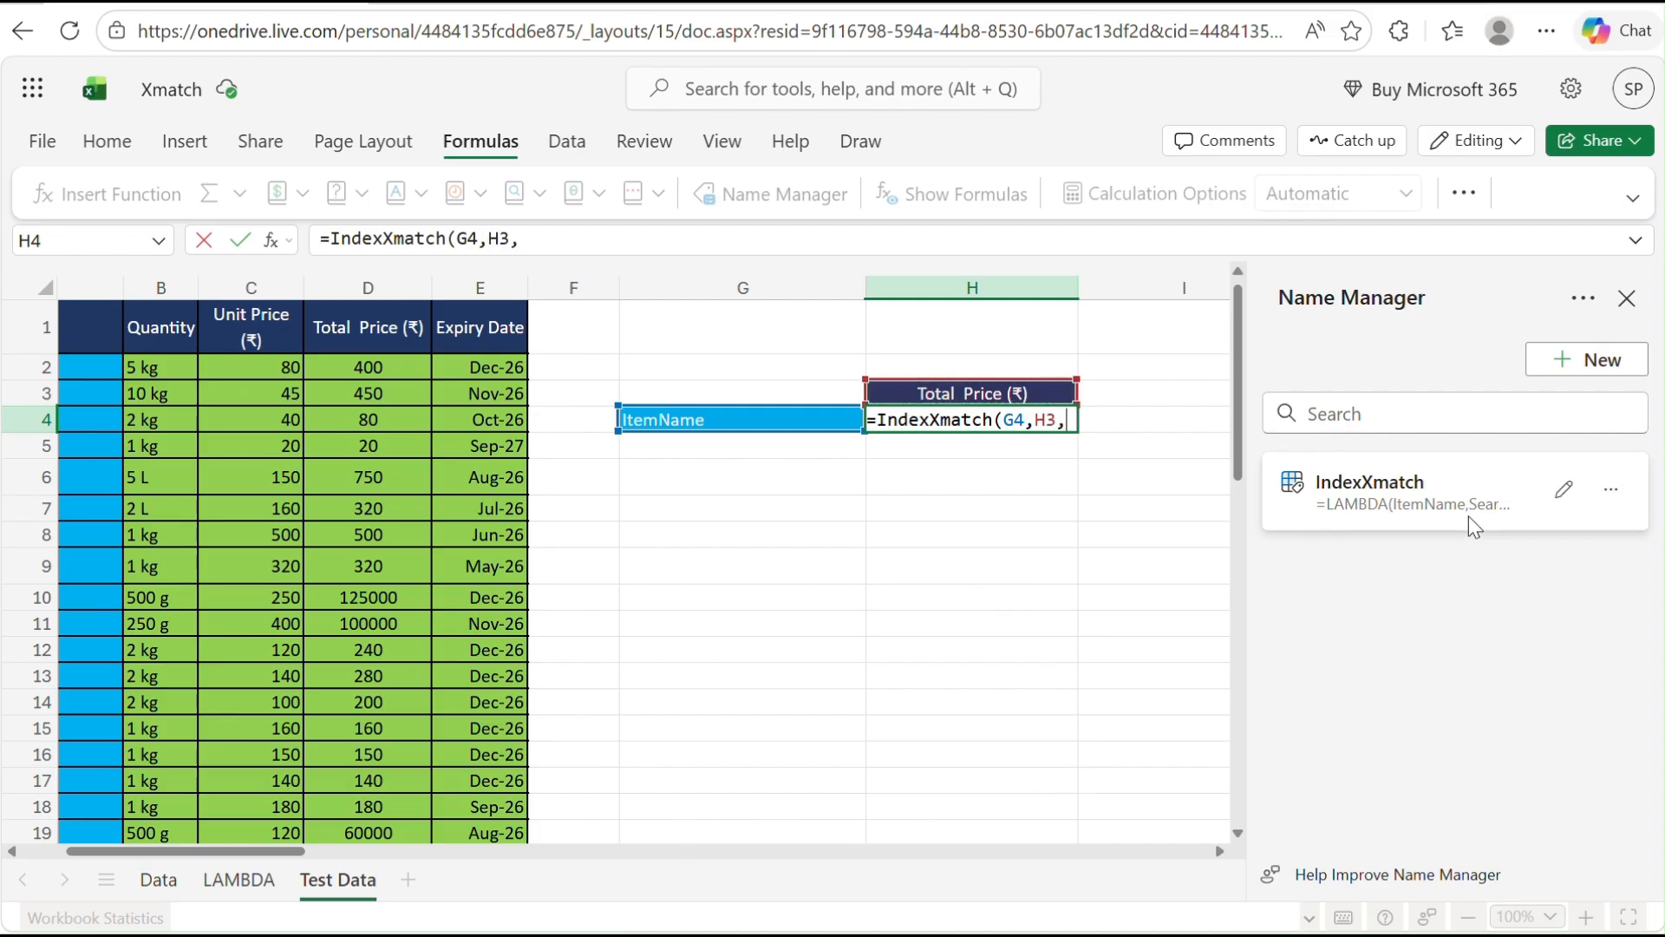
# - Complete the H4 formula with the full table A1:E51 as the last argument and commit it
pyautogui.moveTo(217, 853); pyautogui.dragTo(146, 859)
pyautogui.moveTo(154, 325); pyautogui.dragTo(712, 621)
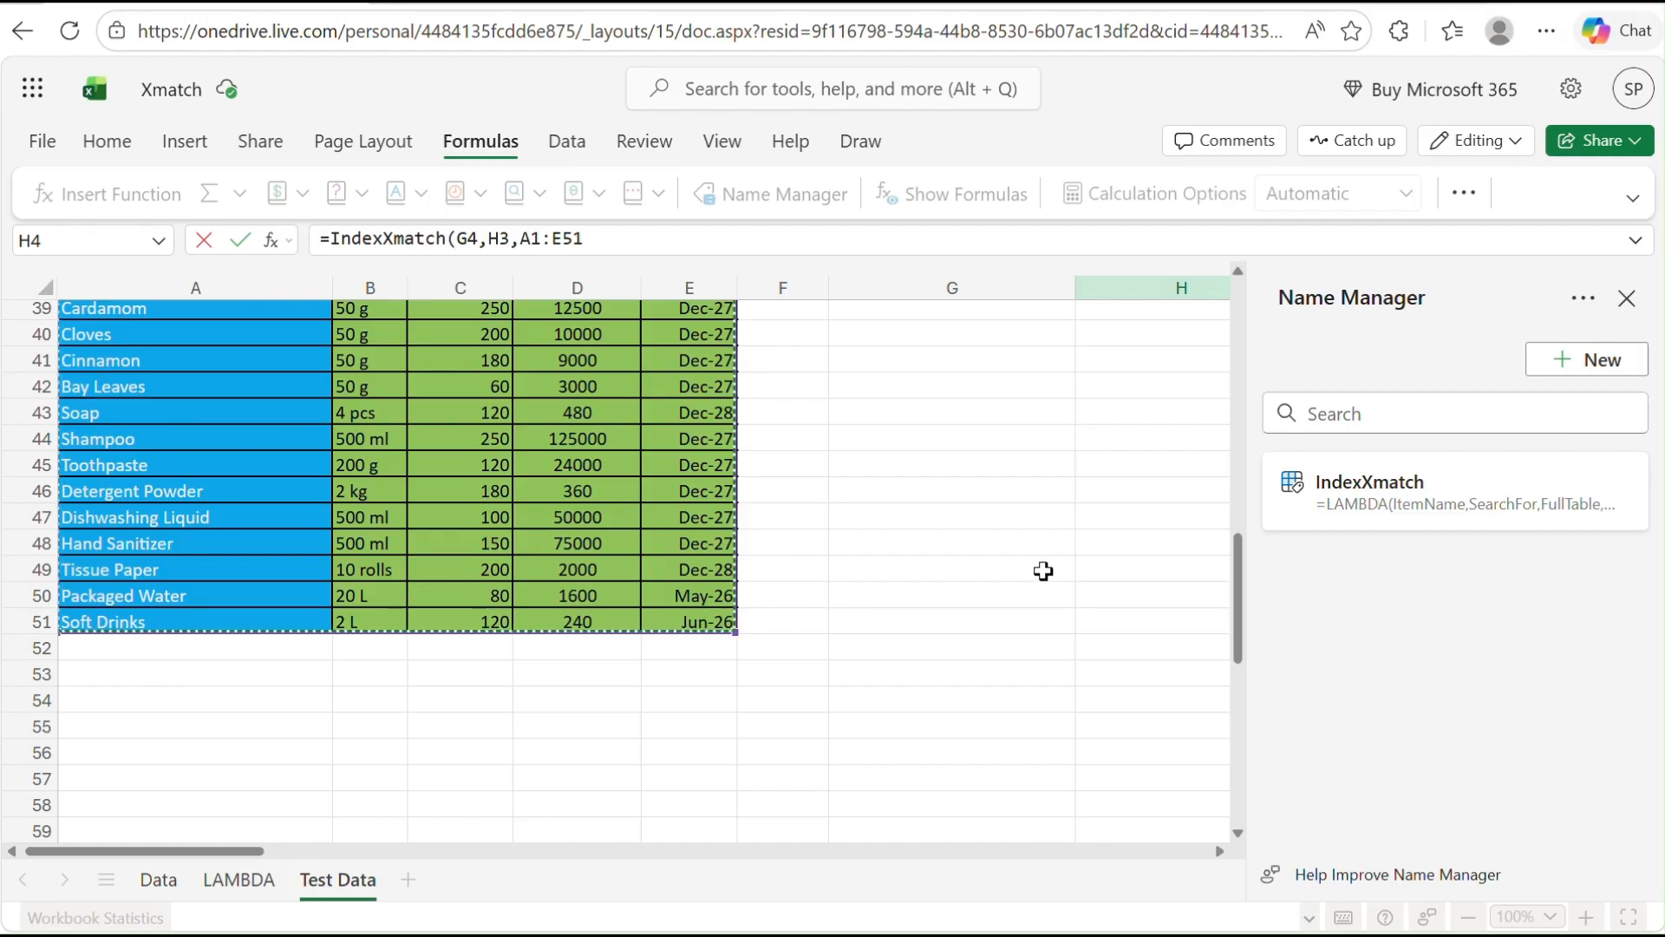
pyautogui.write(')')
pyautogui.press('Return')
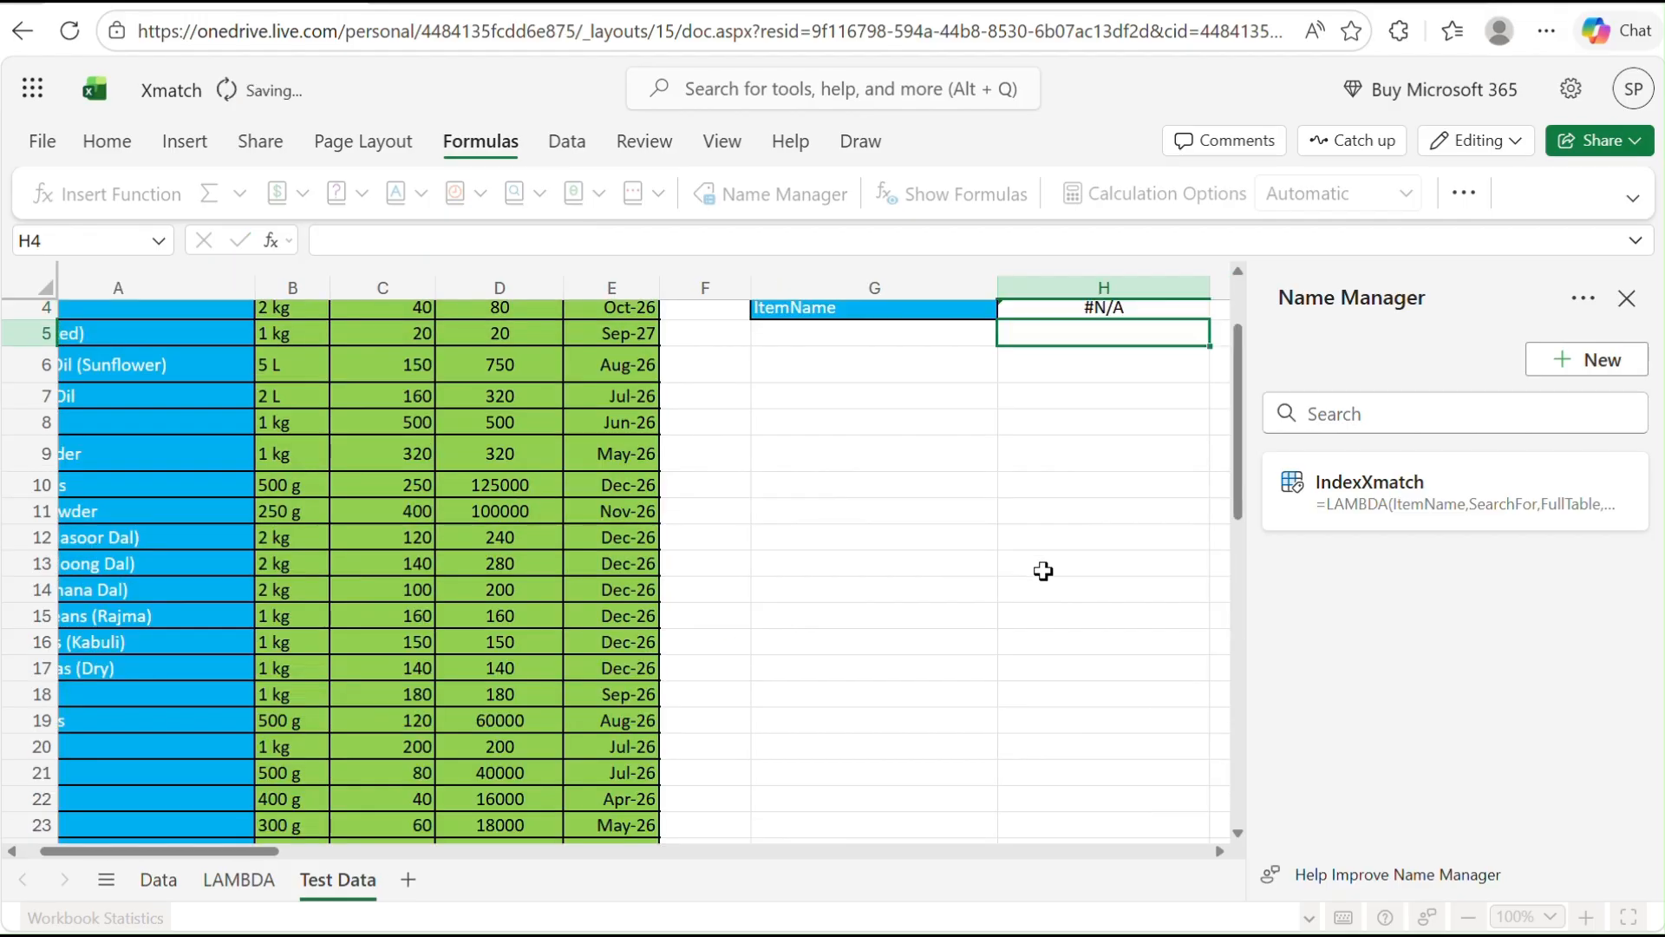
# - Copy the item Rice (Basmati) from A2 into lookup cell G4 in place of the ItemName label
pyautogui.scroll(1, 1073, 459)
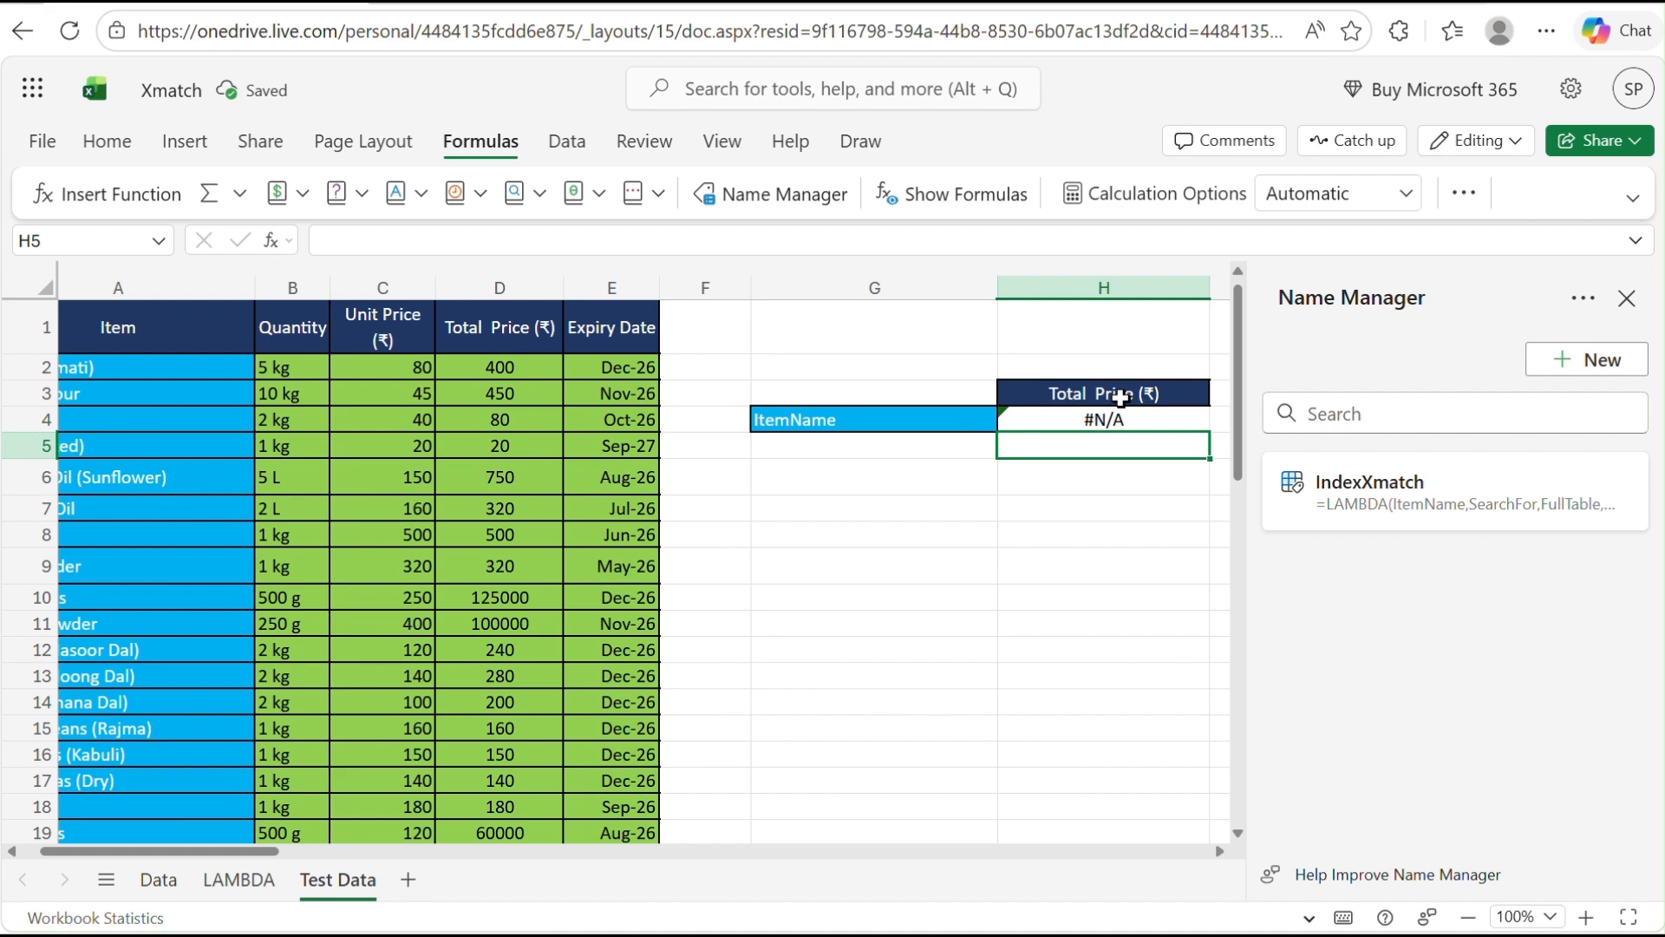
pyautogui.click(130, 367)
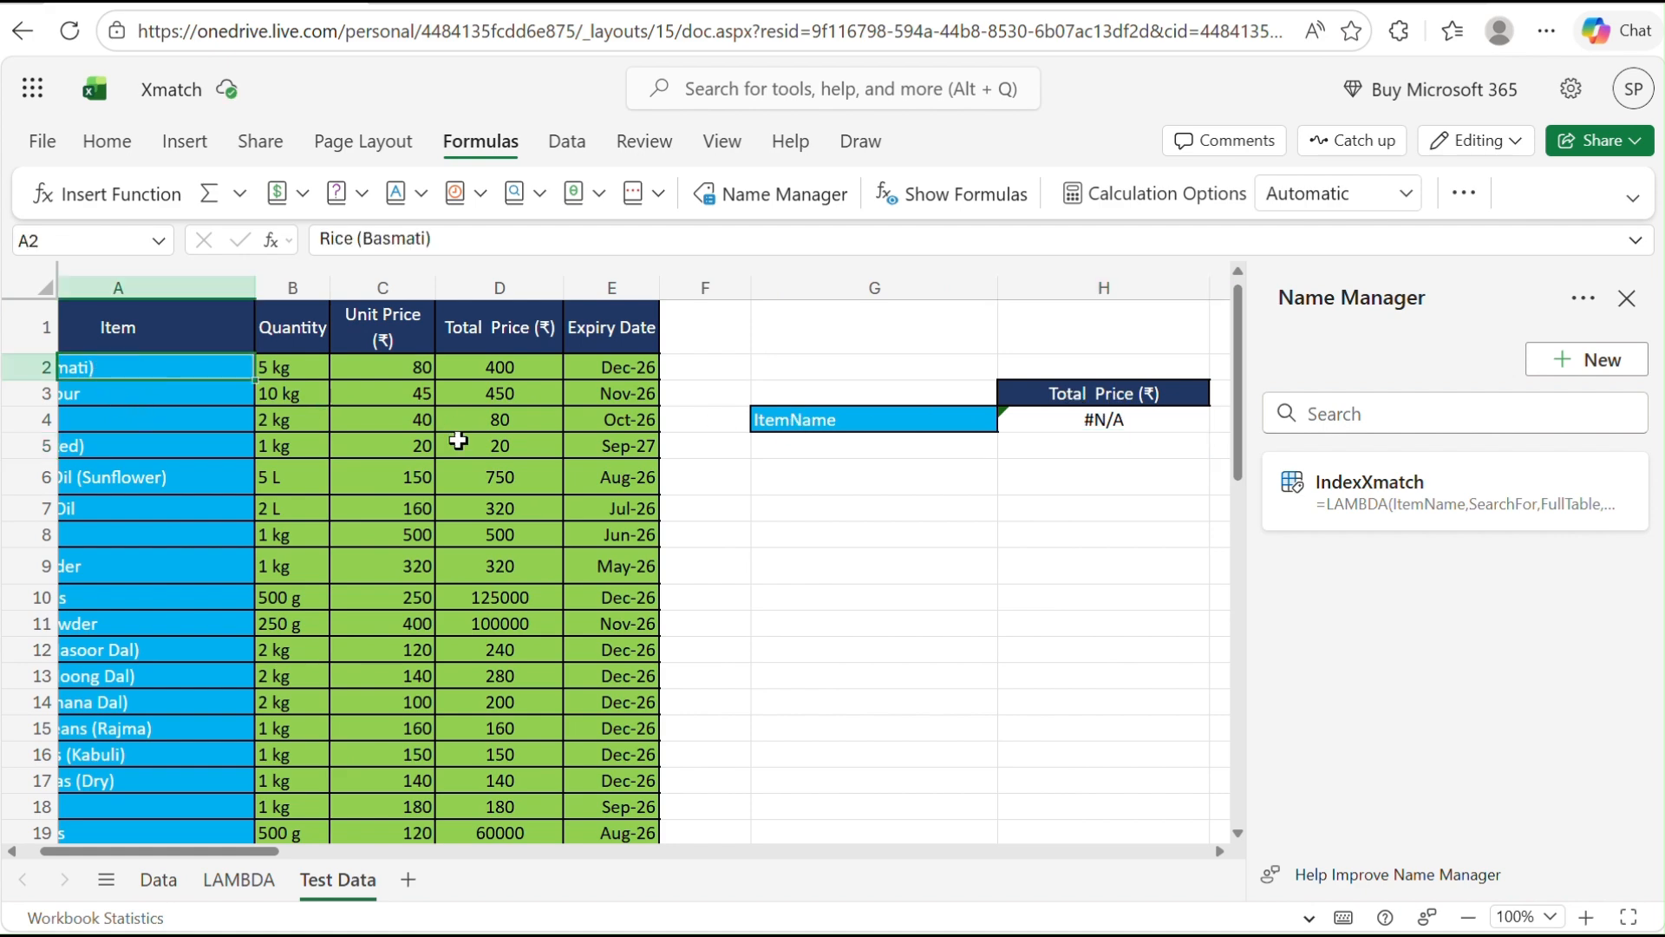
pyautogui.click(902, 425)
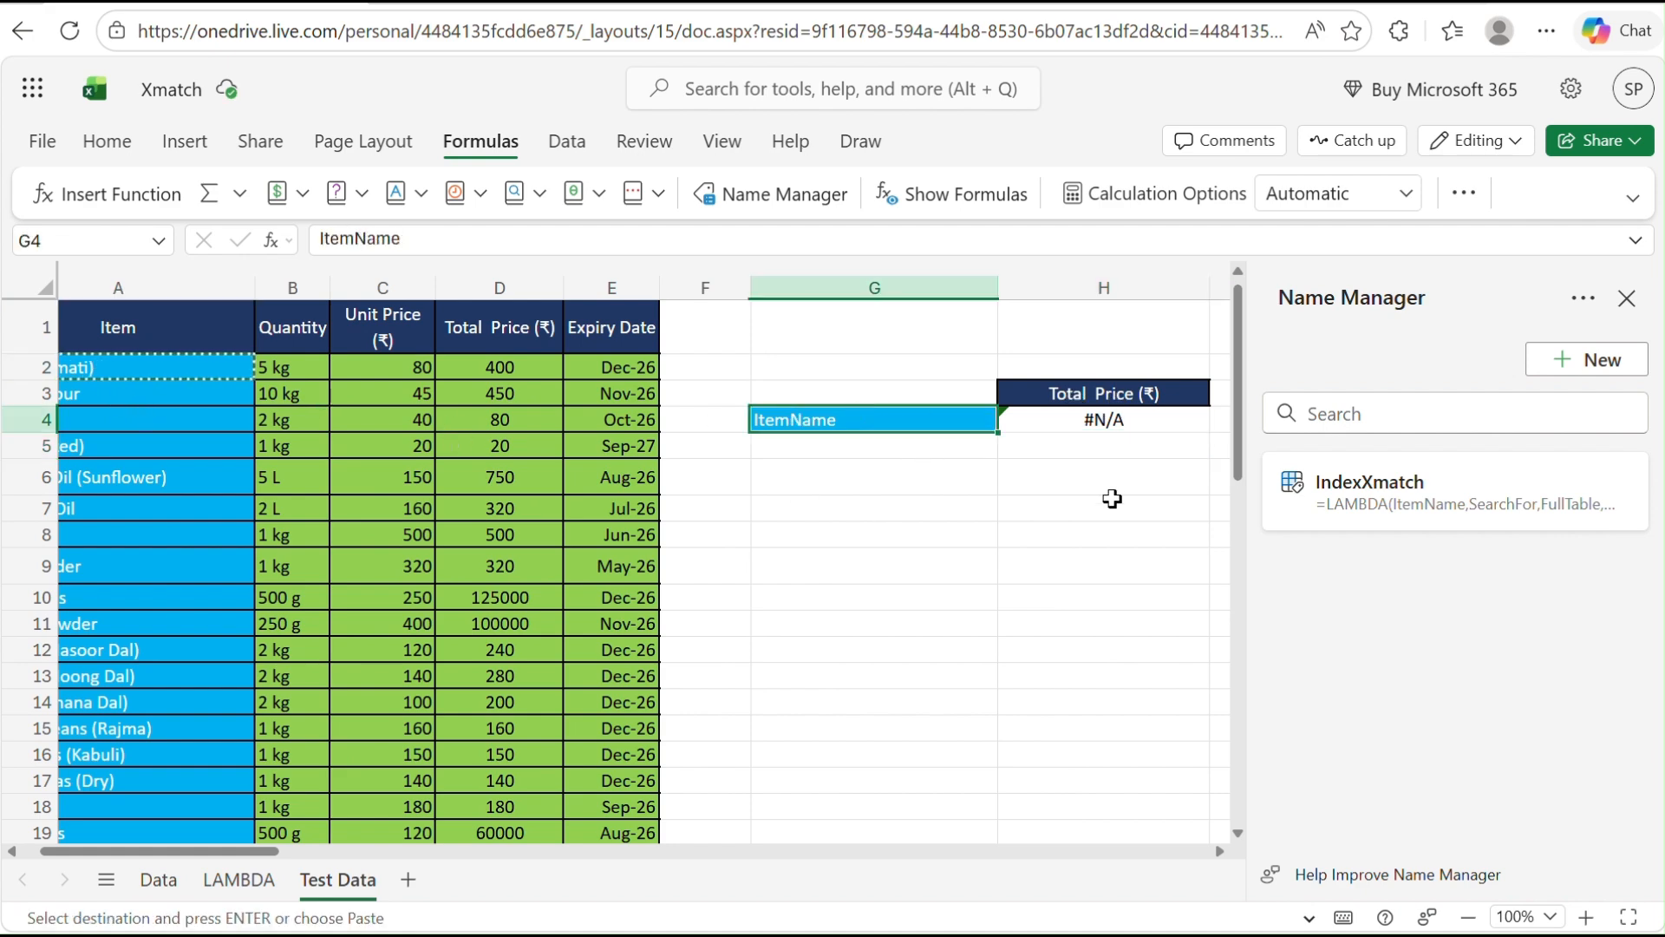
pyautogui.write('Rice (Basmati)')
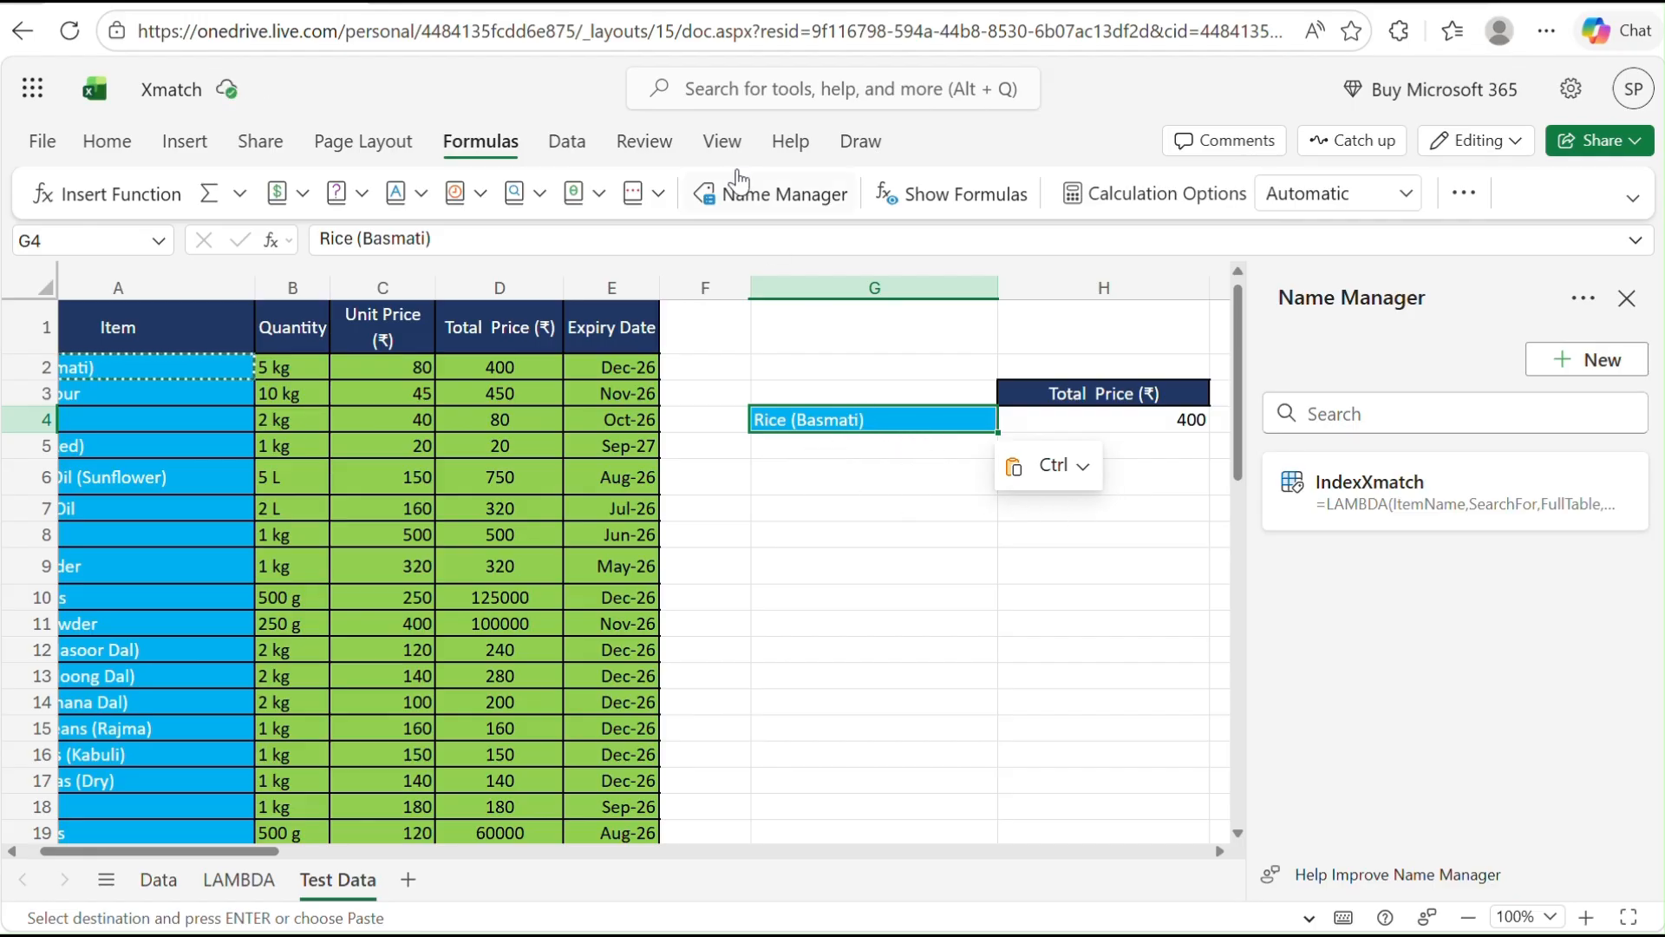
# - Show the data commands and switch the ribbon layout to Classic Ribbon
pyautogui.click(570, 143)
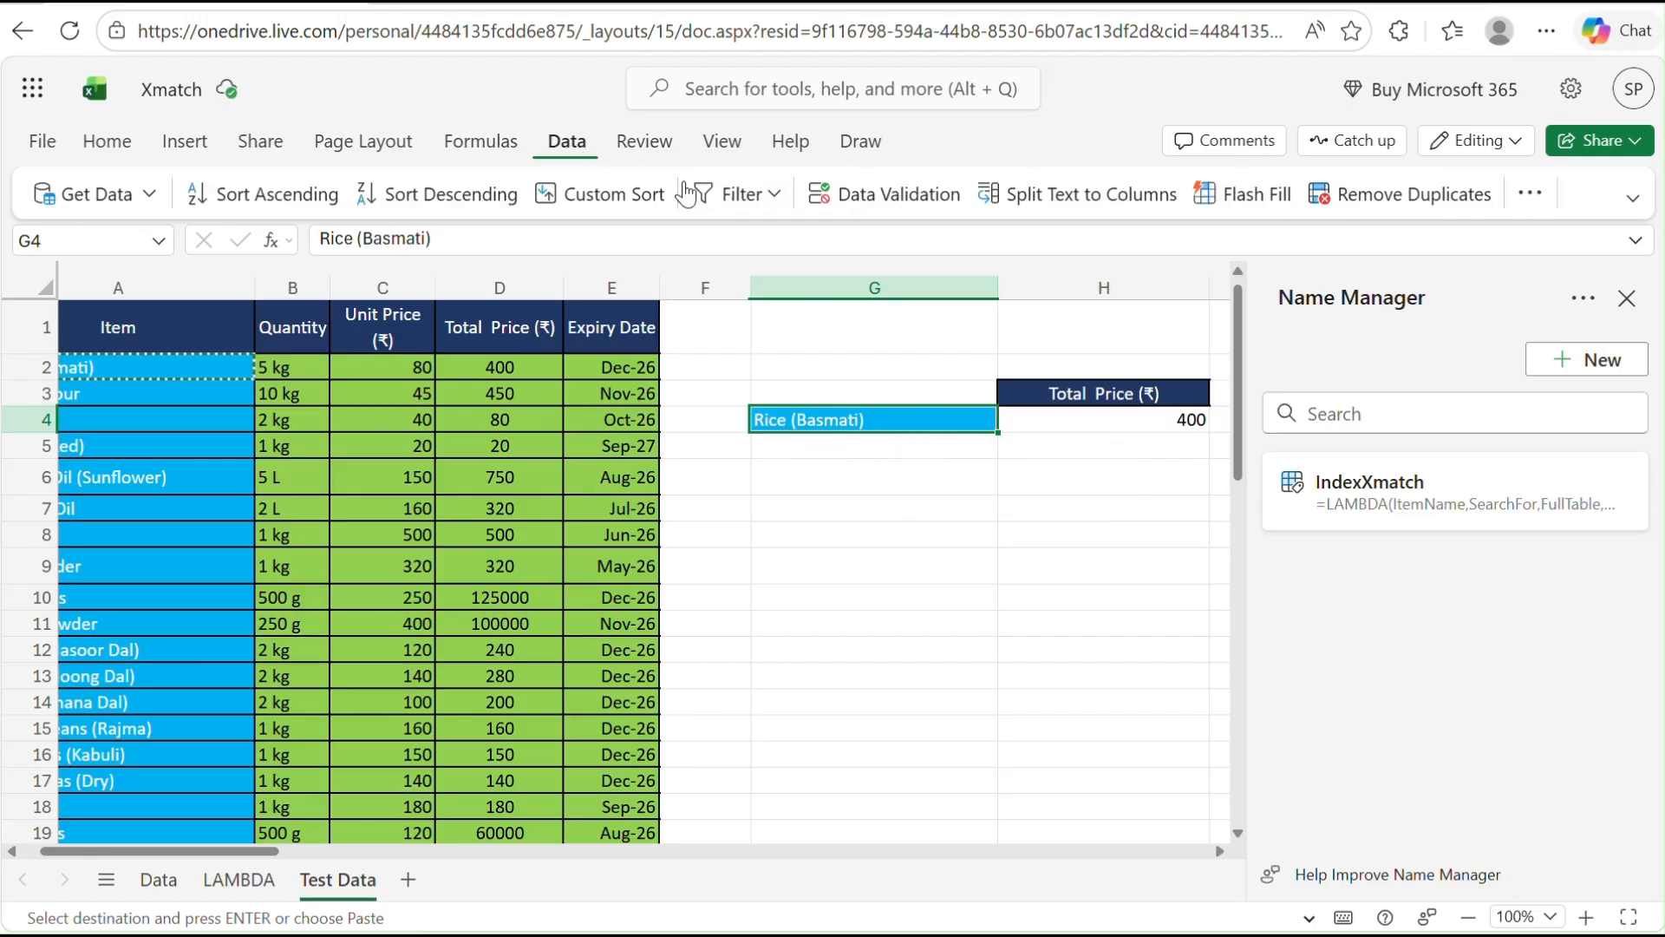
pyautogui.click(778, 196)
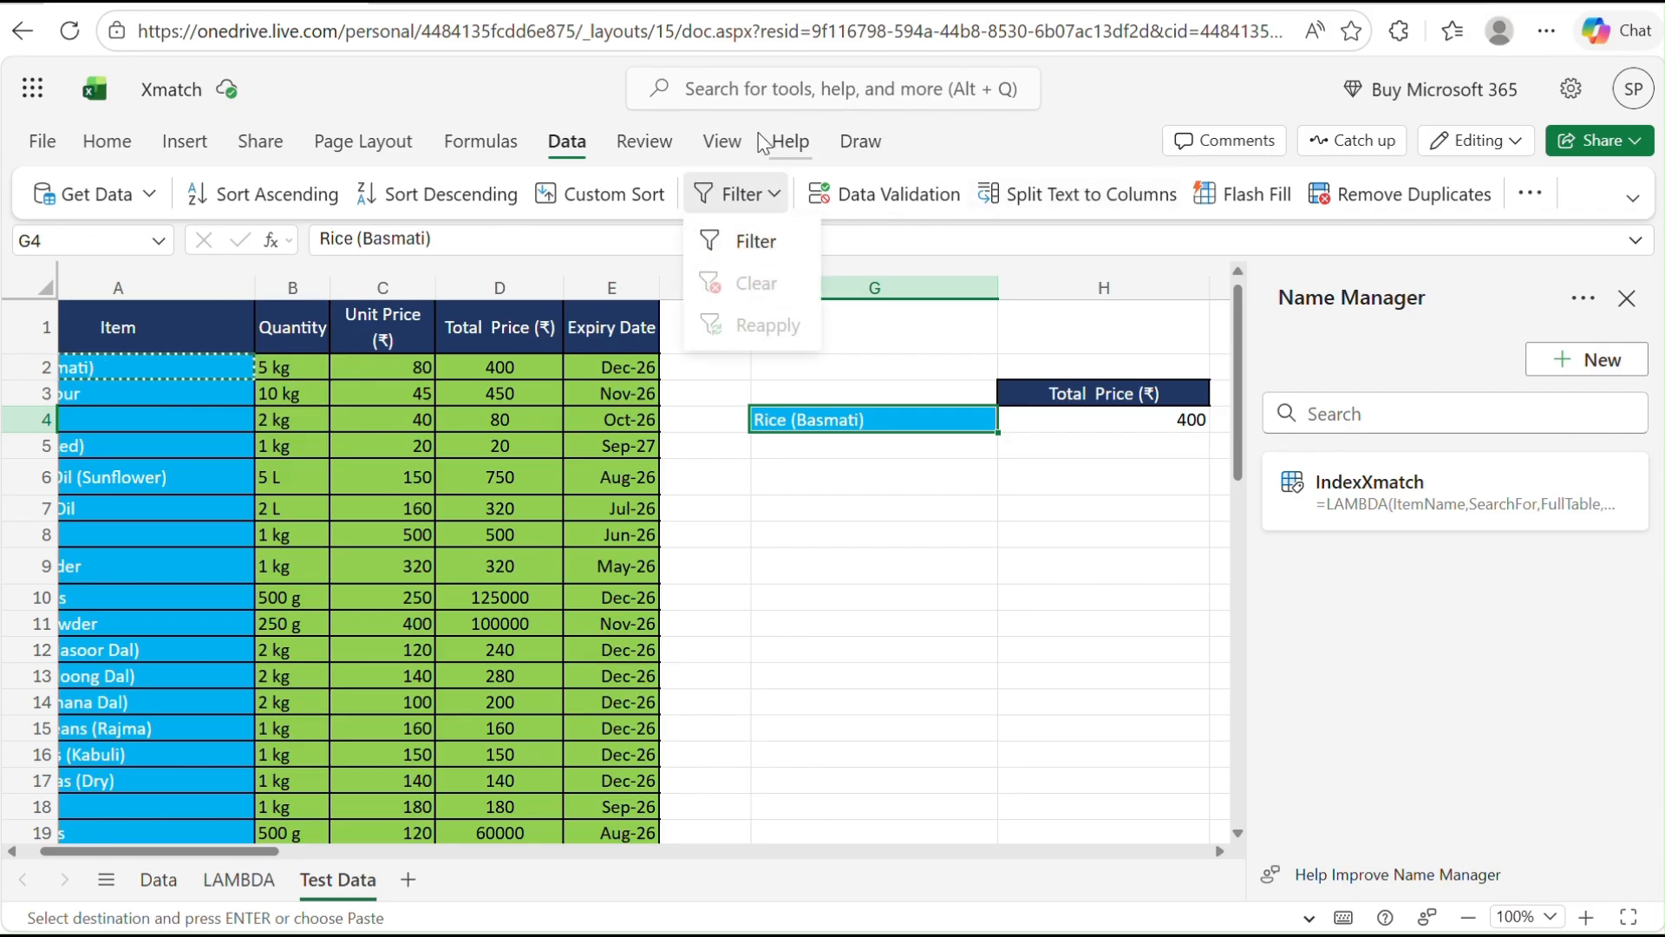
pyautogui.click(1128, 147)
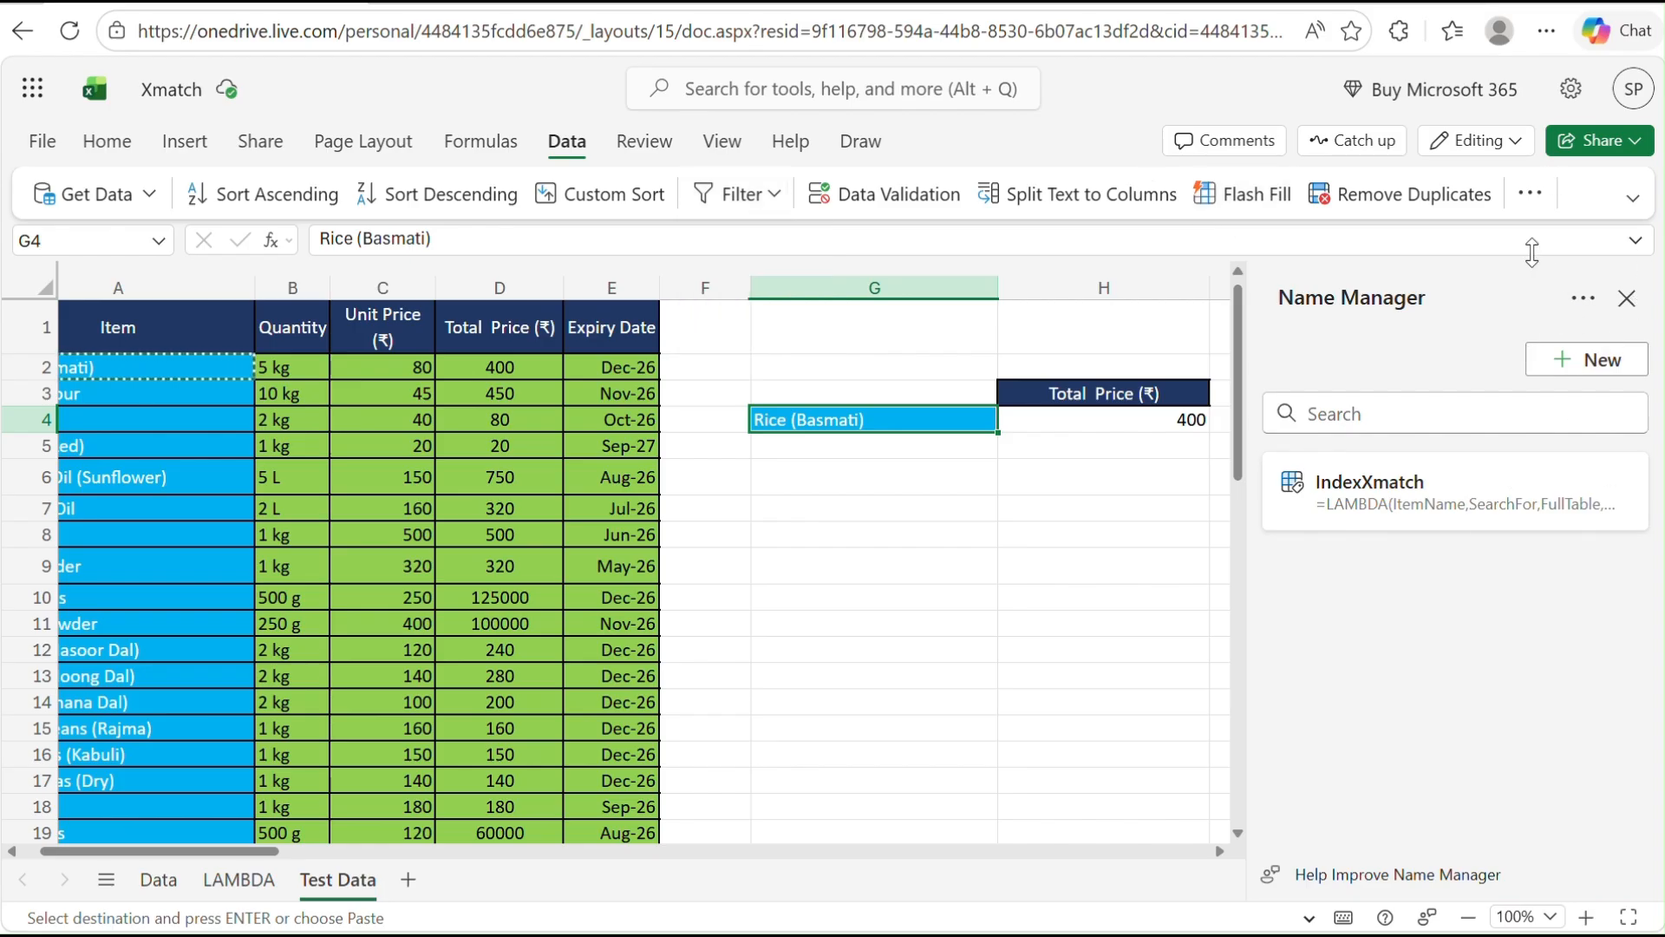
pyautogui.click(1633, 198)
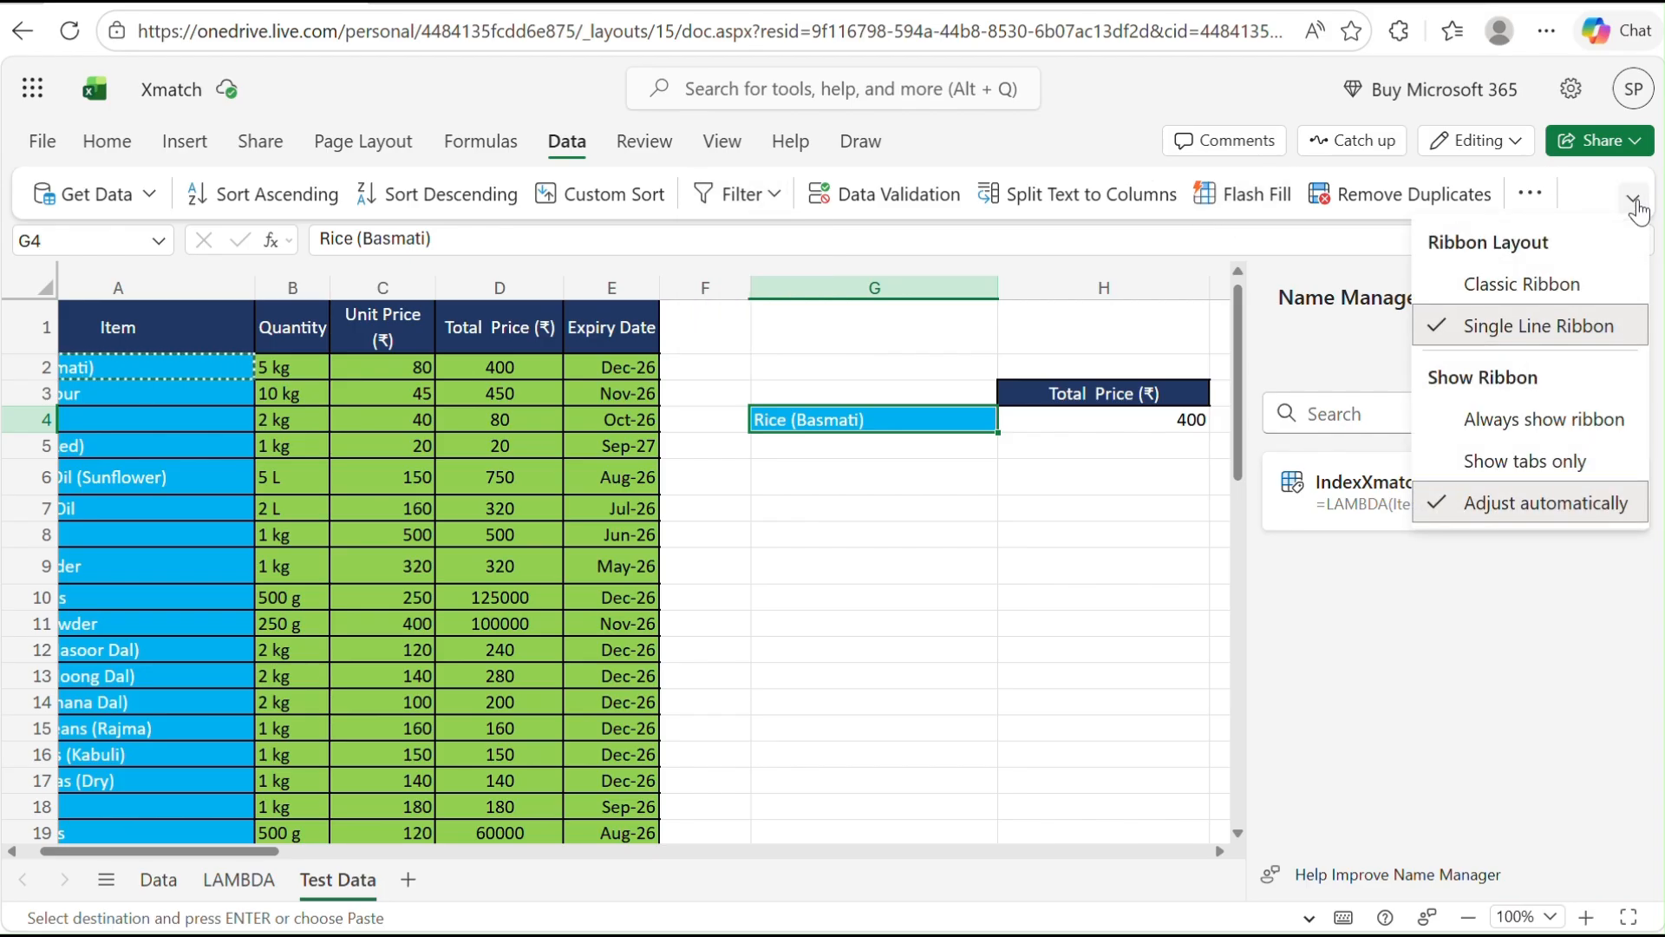
pyautogui.click(1453, 286)
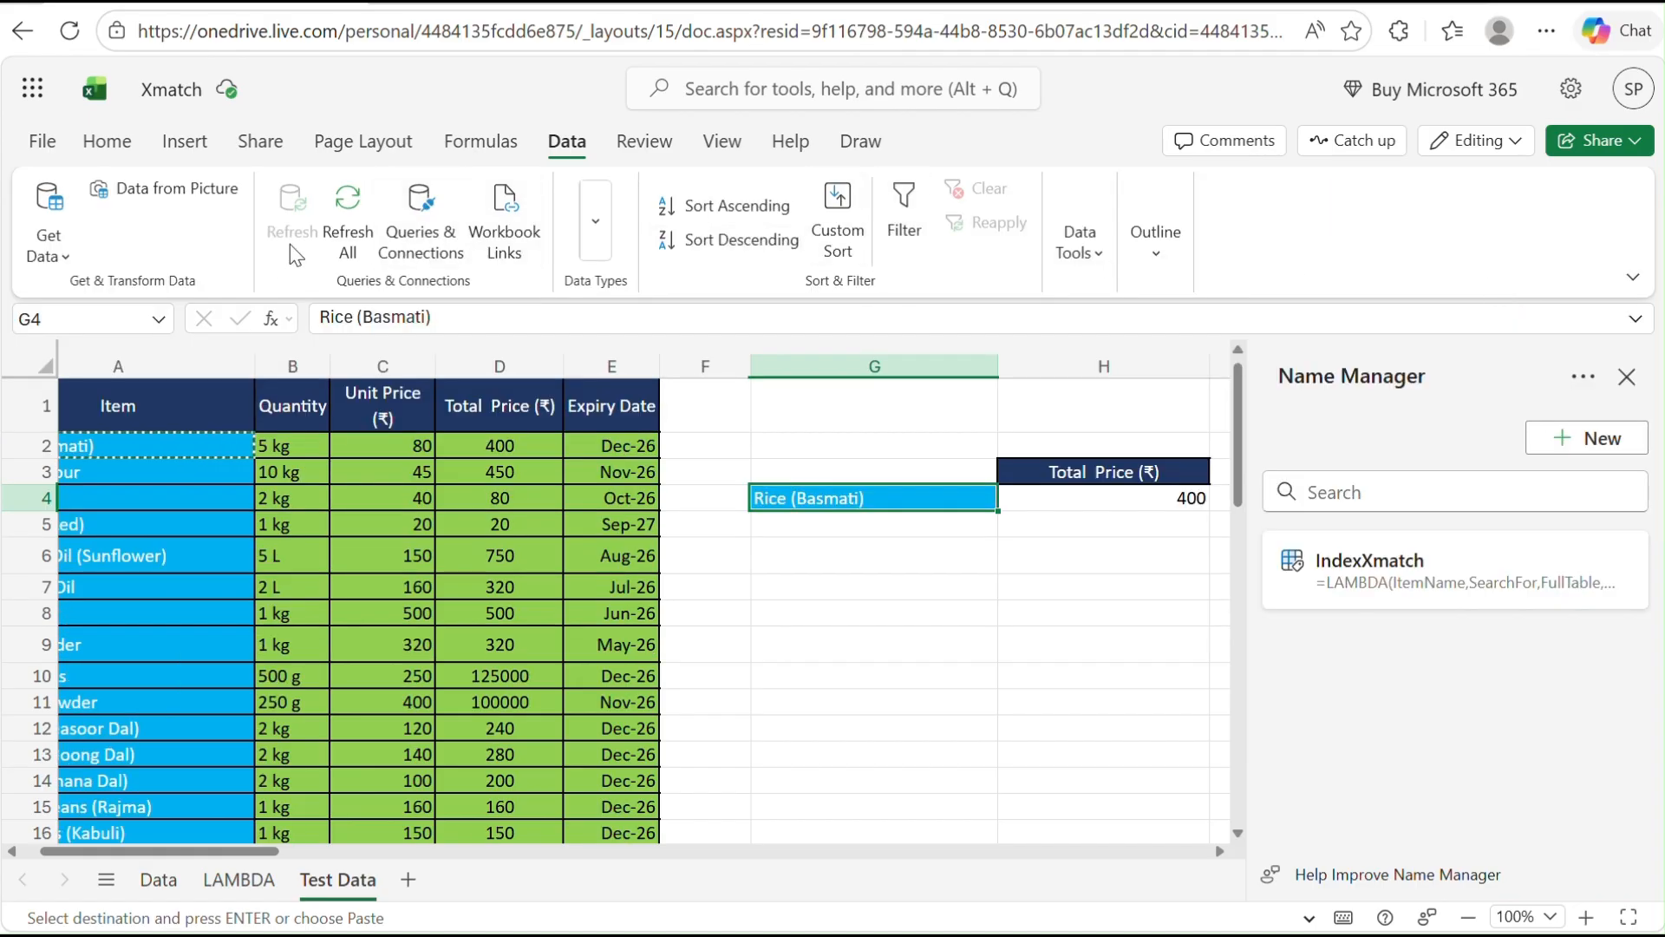
# - Apply a List data validation to G4 with source =$A$2:$A$51 and open the cell's drop-down of items
pyautogui.click(1098, 254)
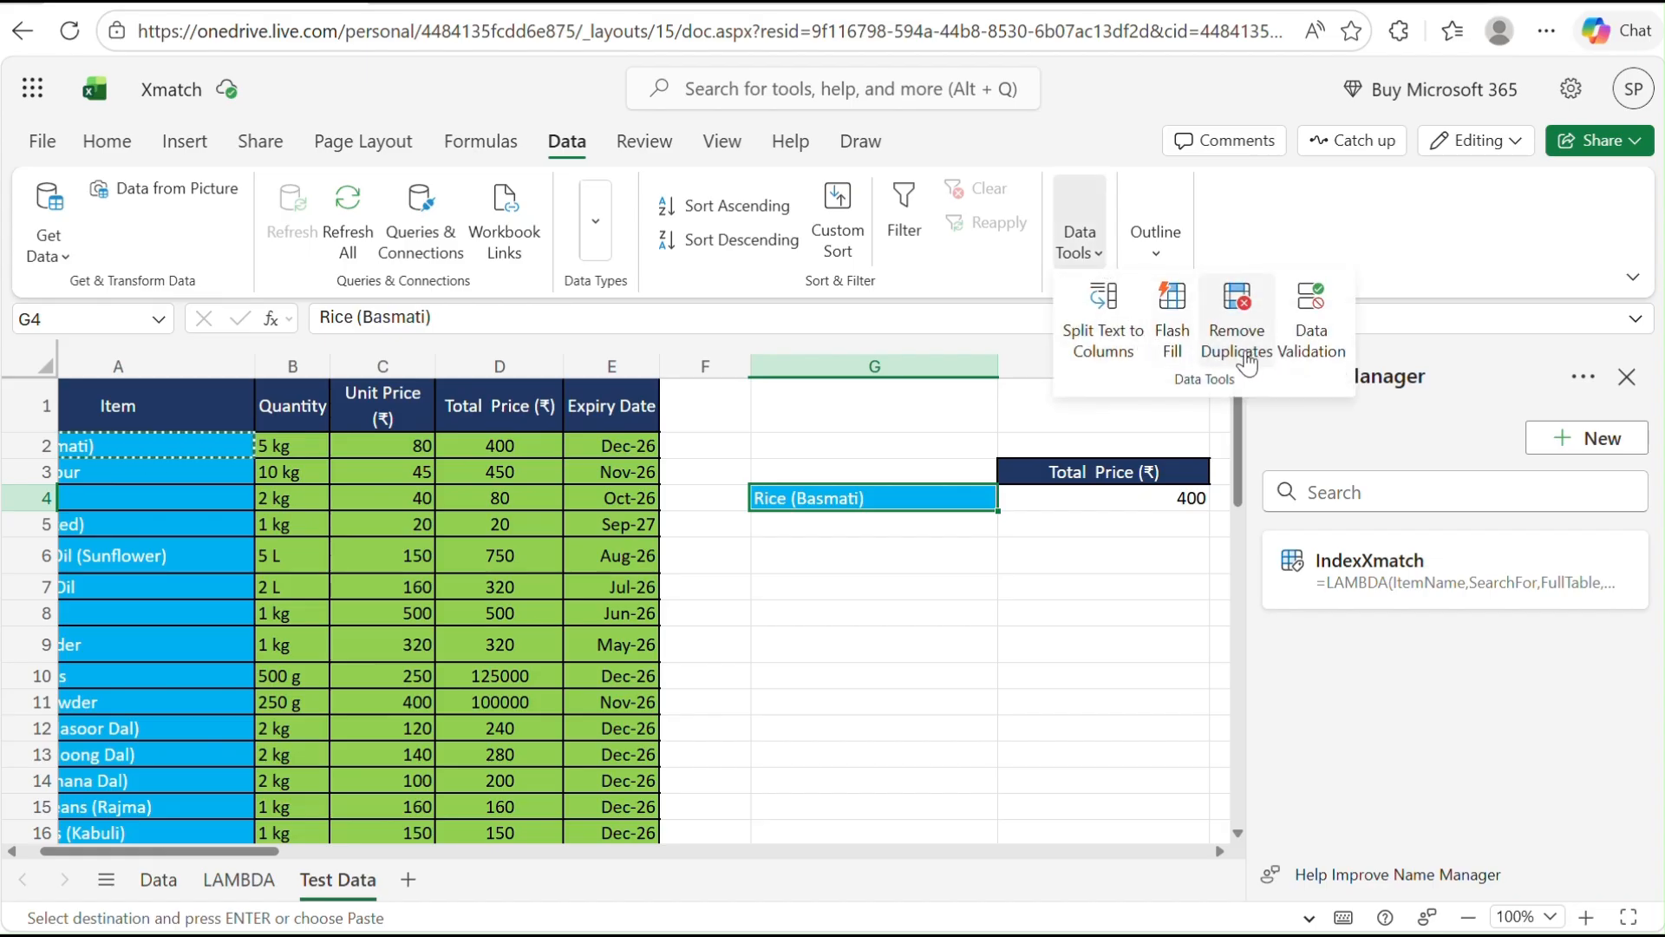
pyautogui.click(1303, 356)
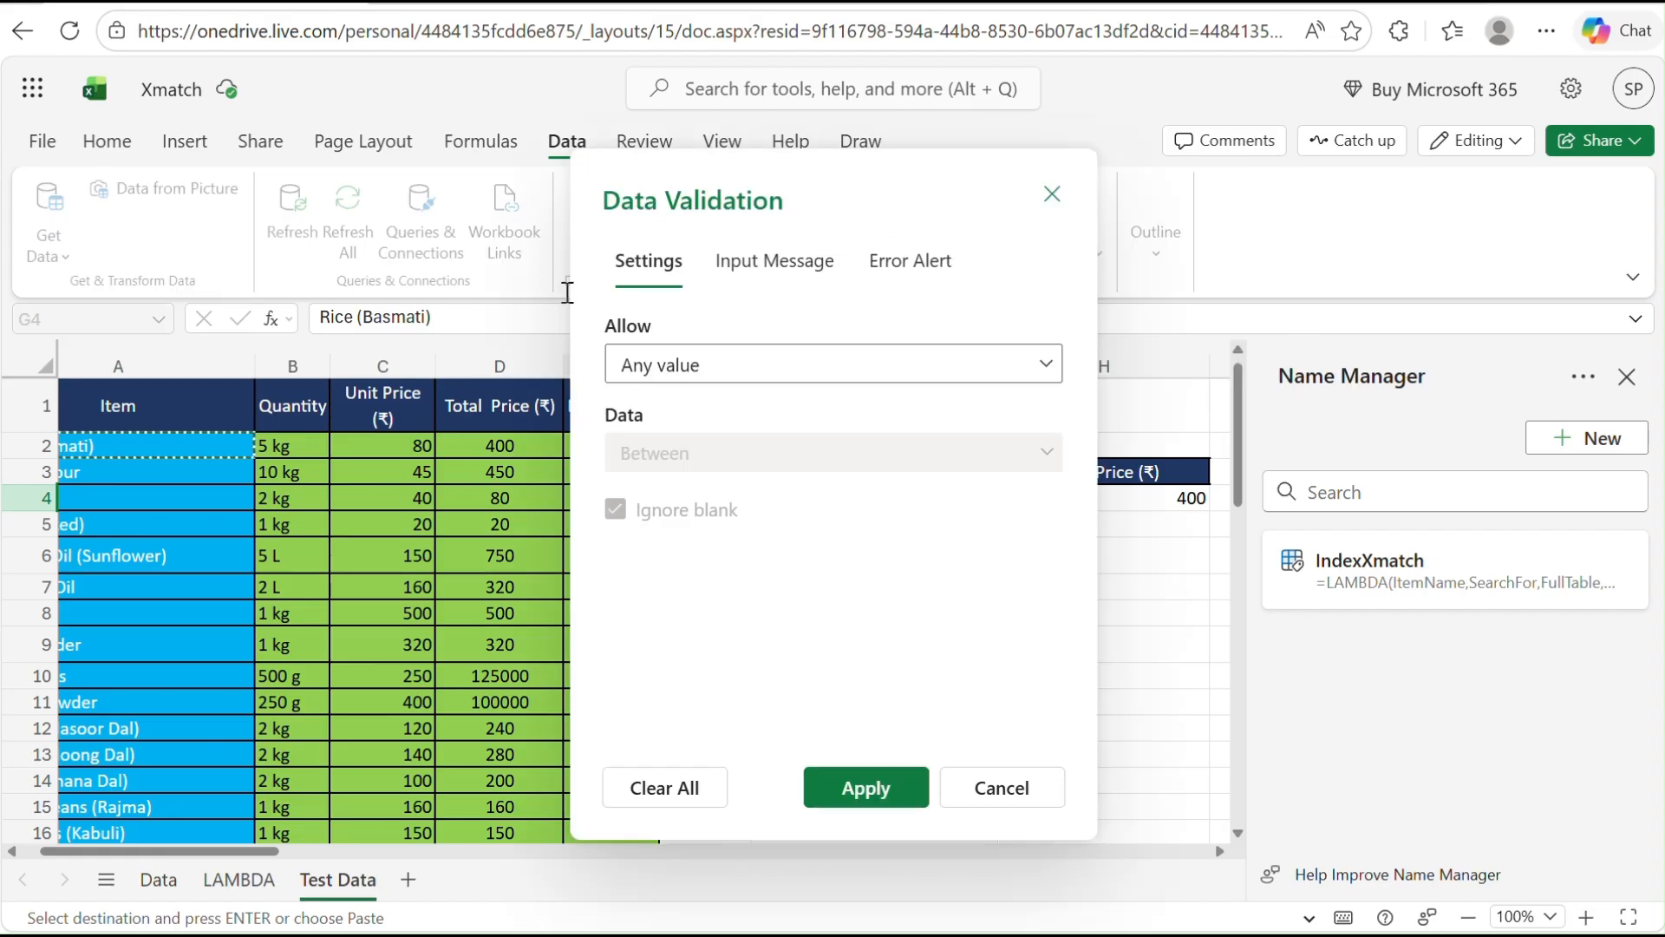
pyautogui.click(716, 362)
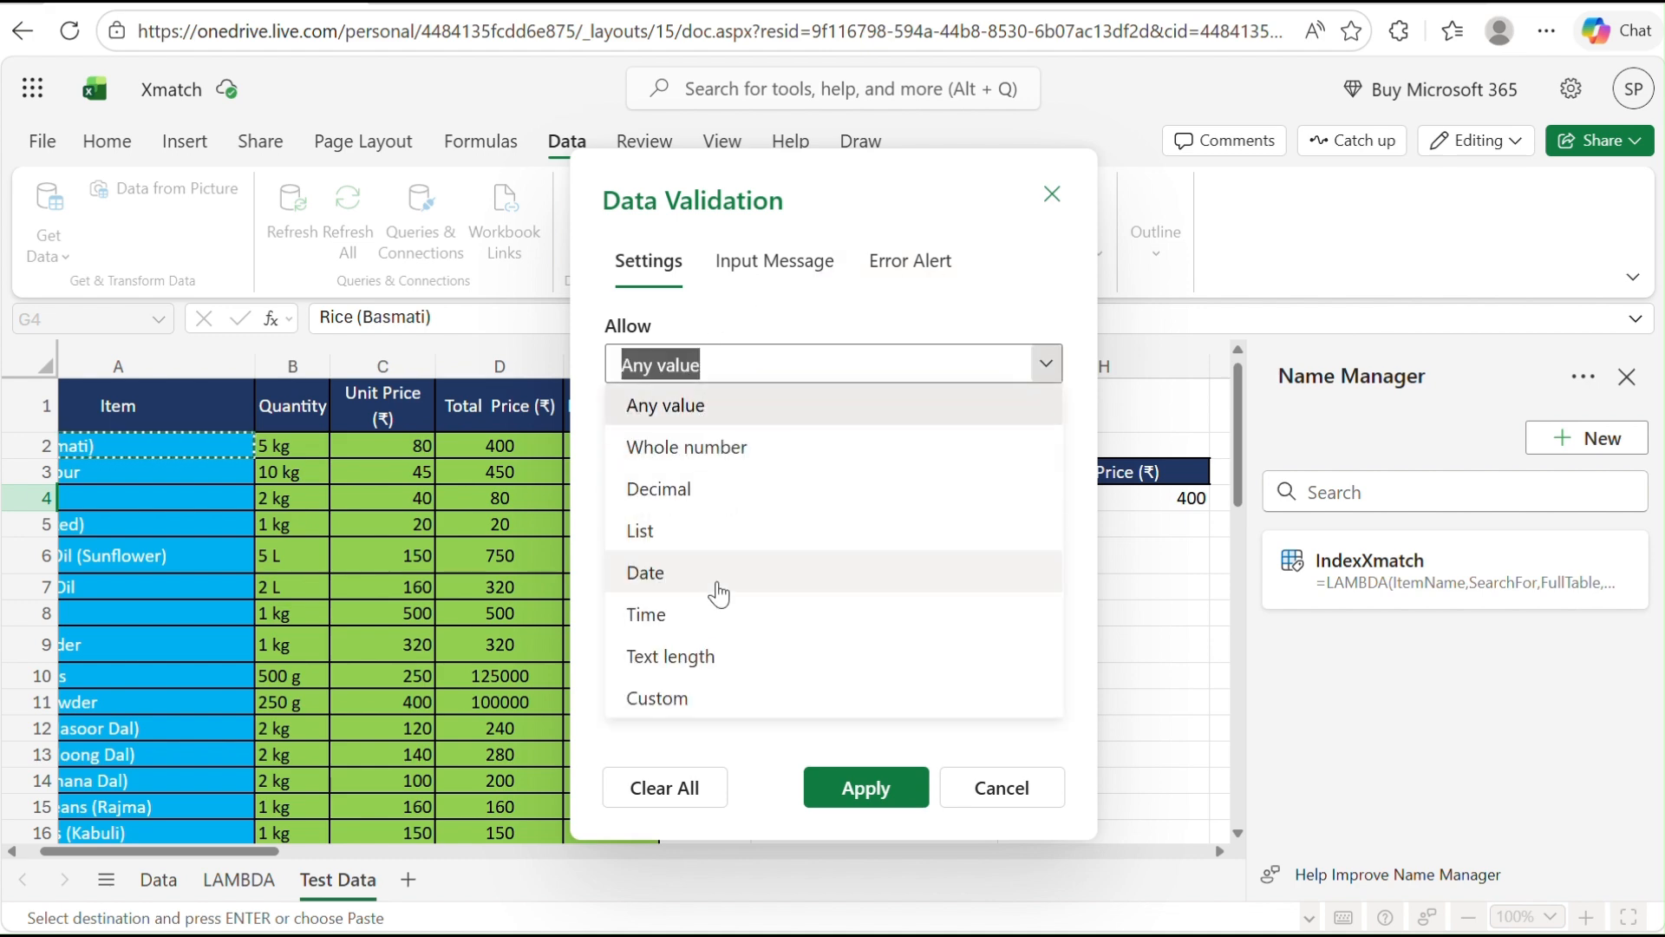
pyautogui.click(674, 541)
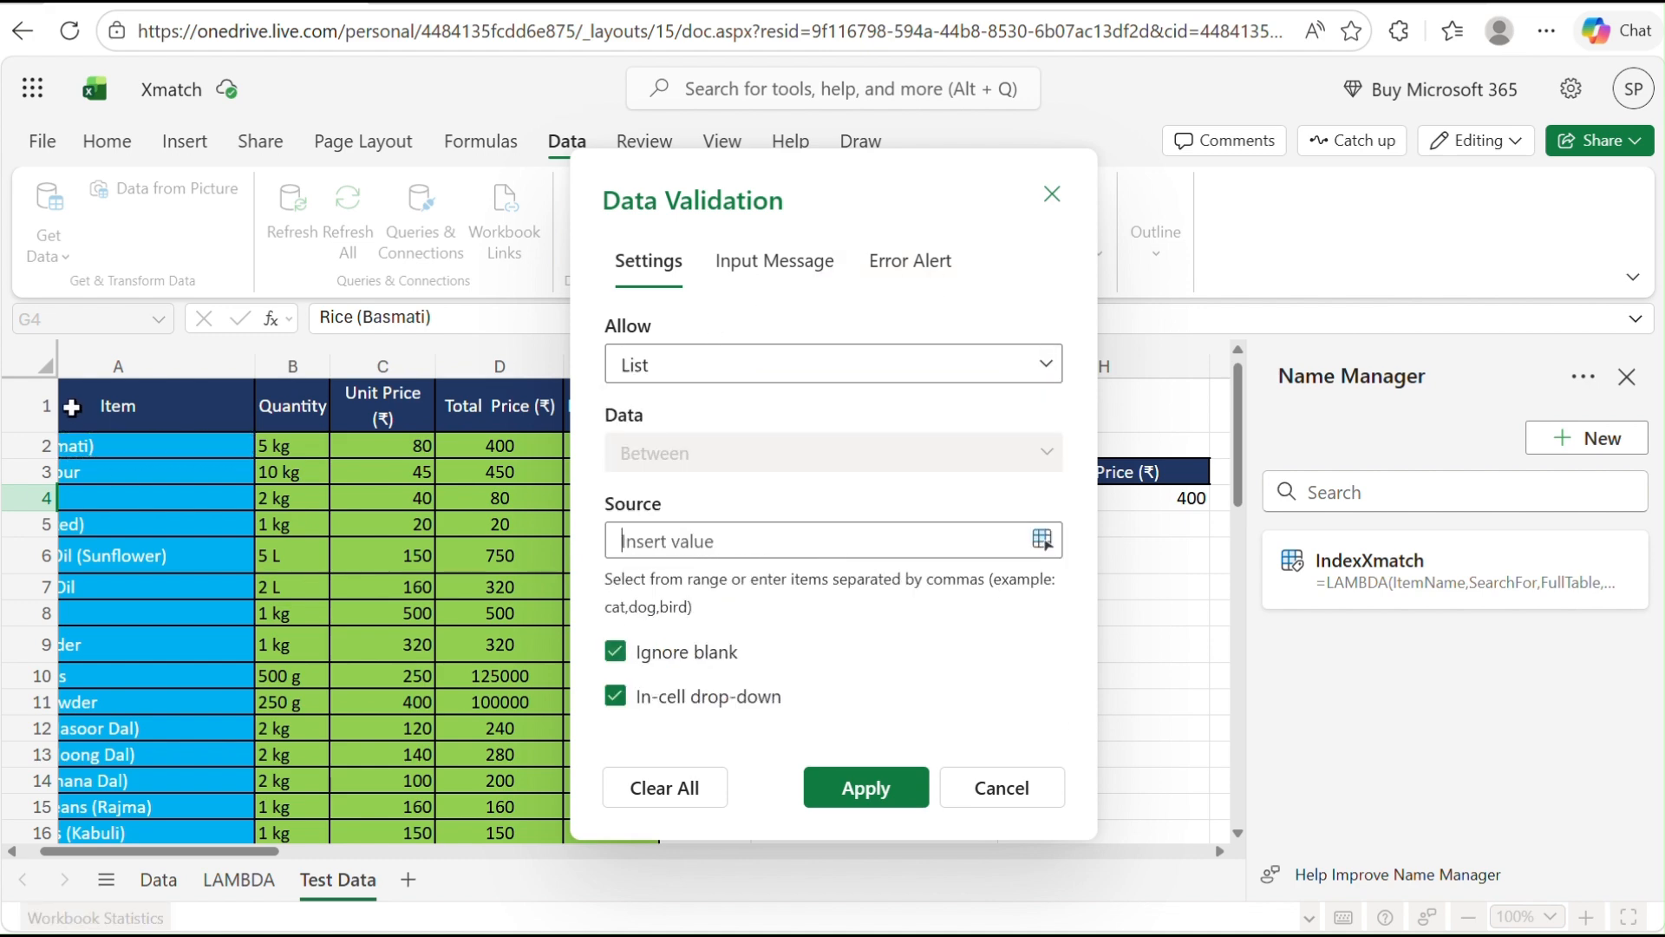
pyautogui.moveTo(117, 447); pyautogui.dragTo(191, 515)
pyautogui.click(866, 789)
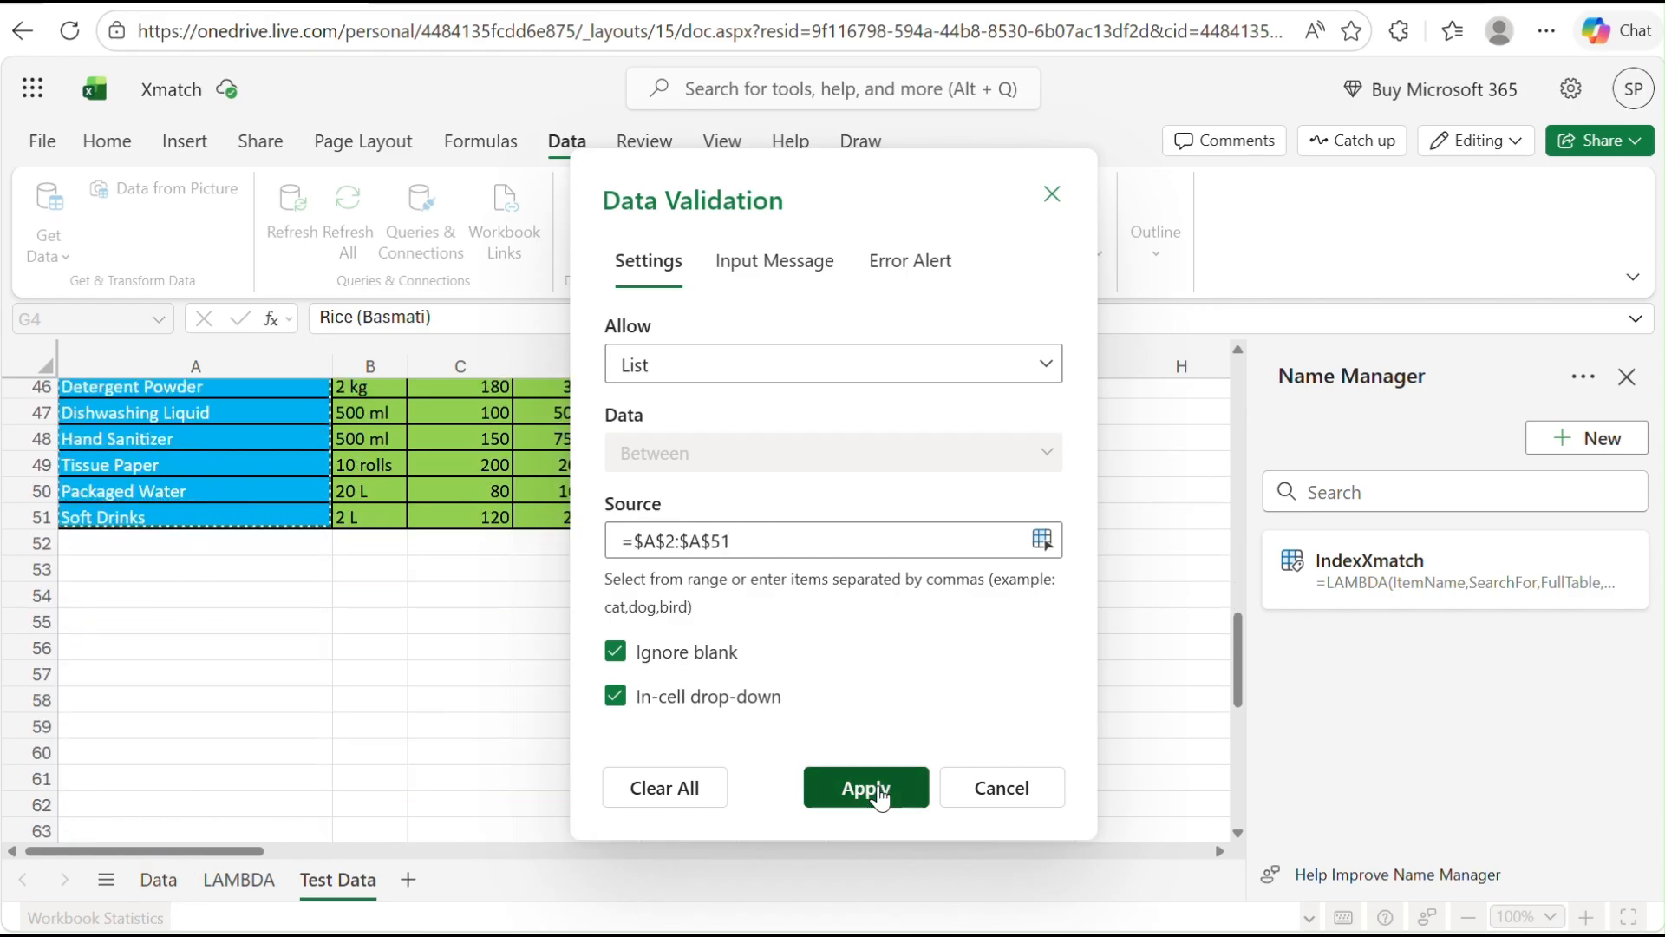
pyautogui.scroll(15, 1056, 547)
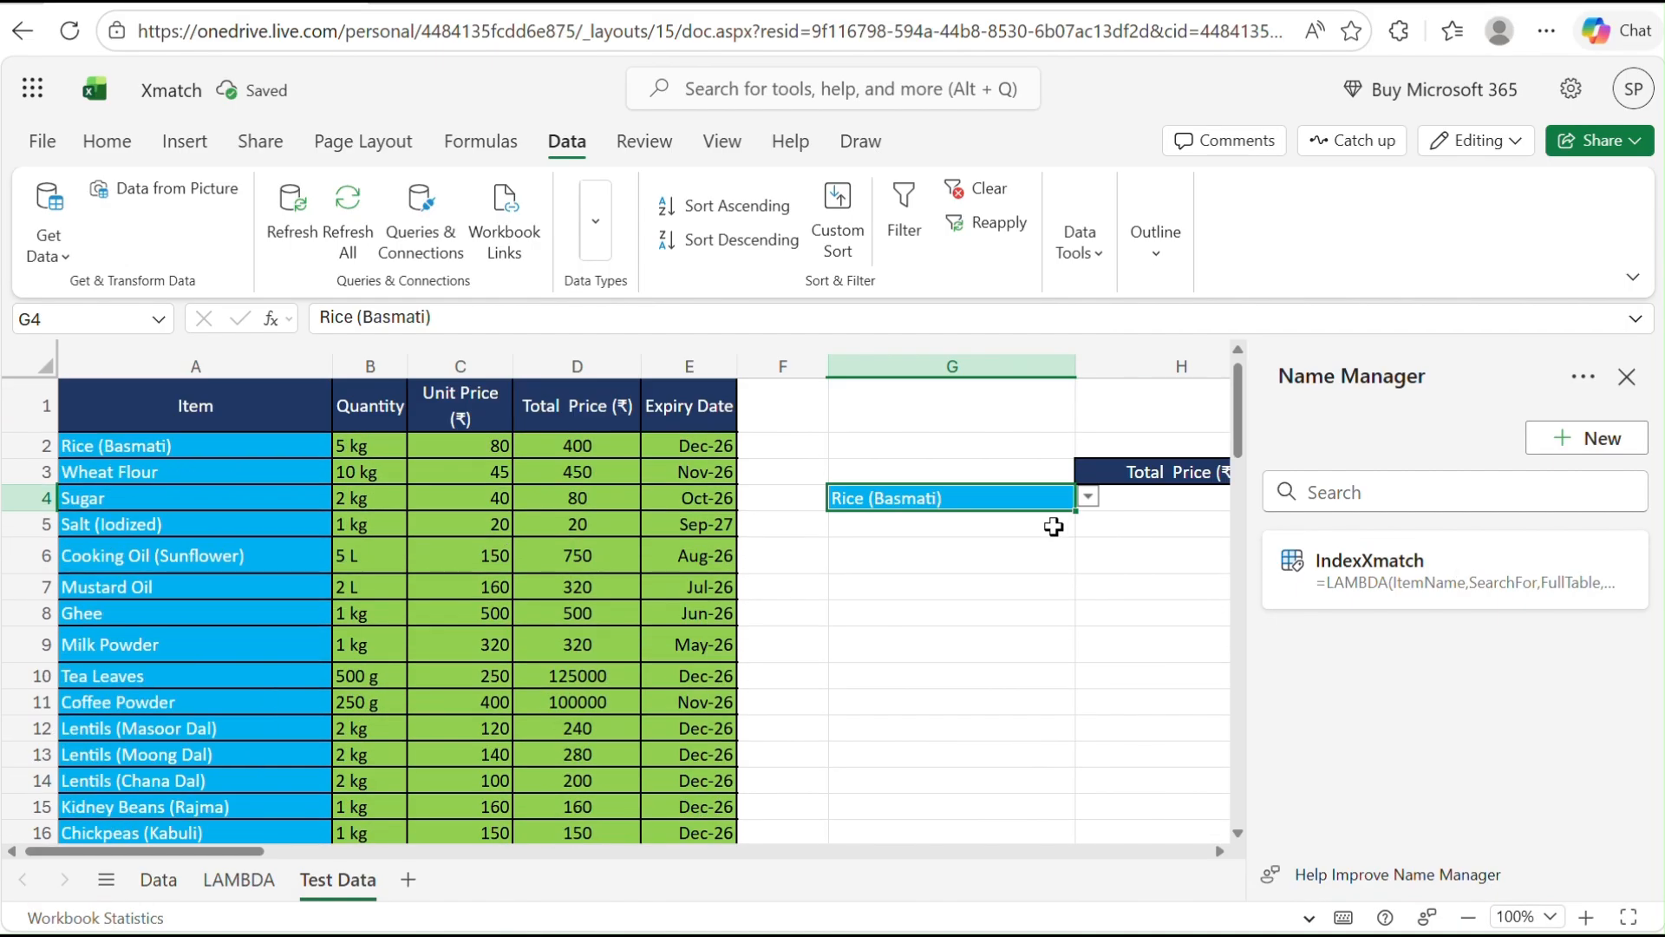
pyautogui.click(1089, 499)
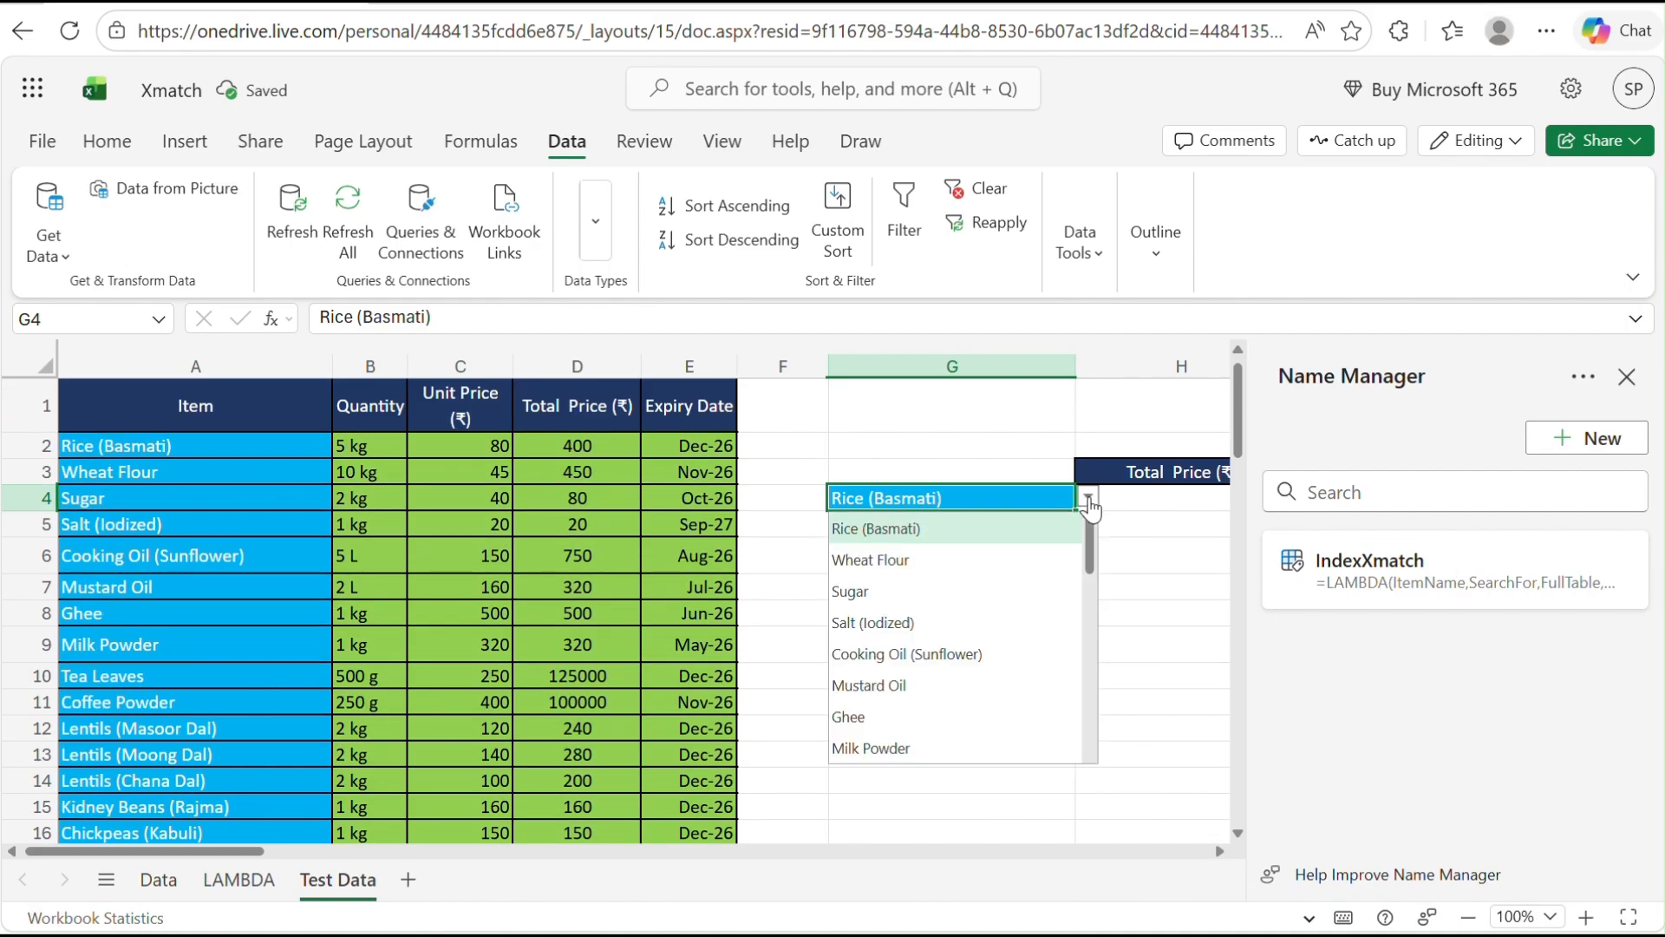
# - Close the Name Manager and give header cell H3 a List data validation with source =$B$1:$D$1, opening its drop-down to check the choices
pyautogui.click(1158, 475)
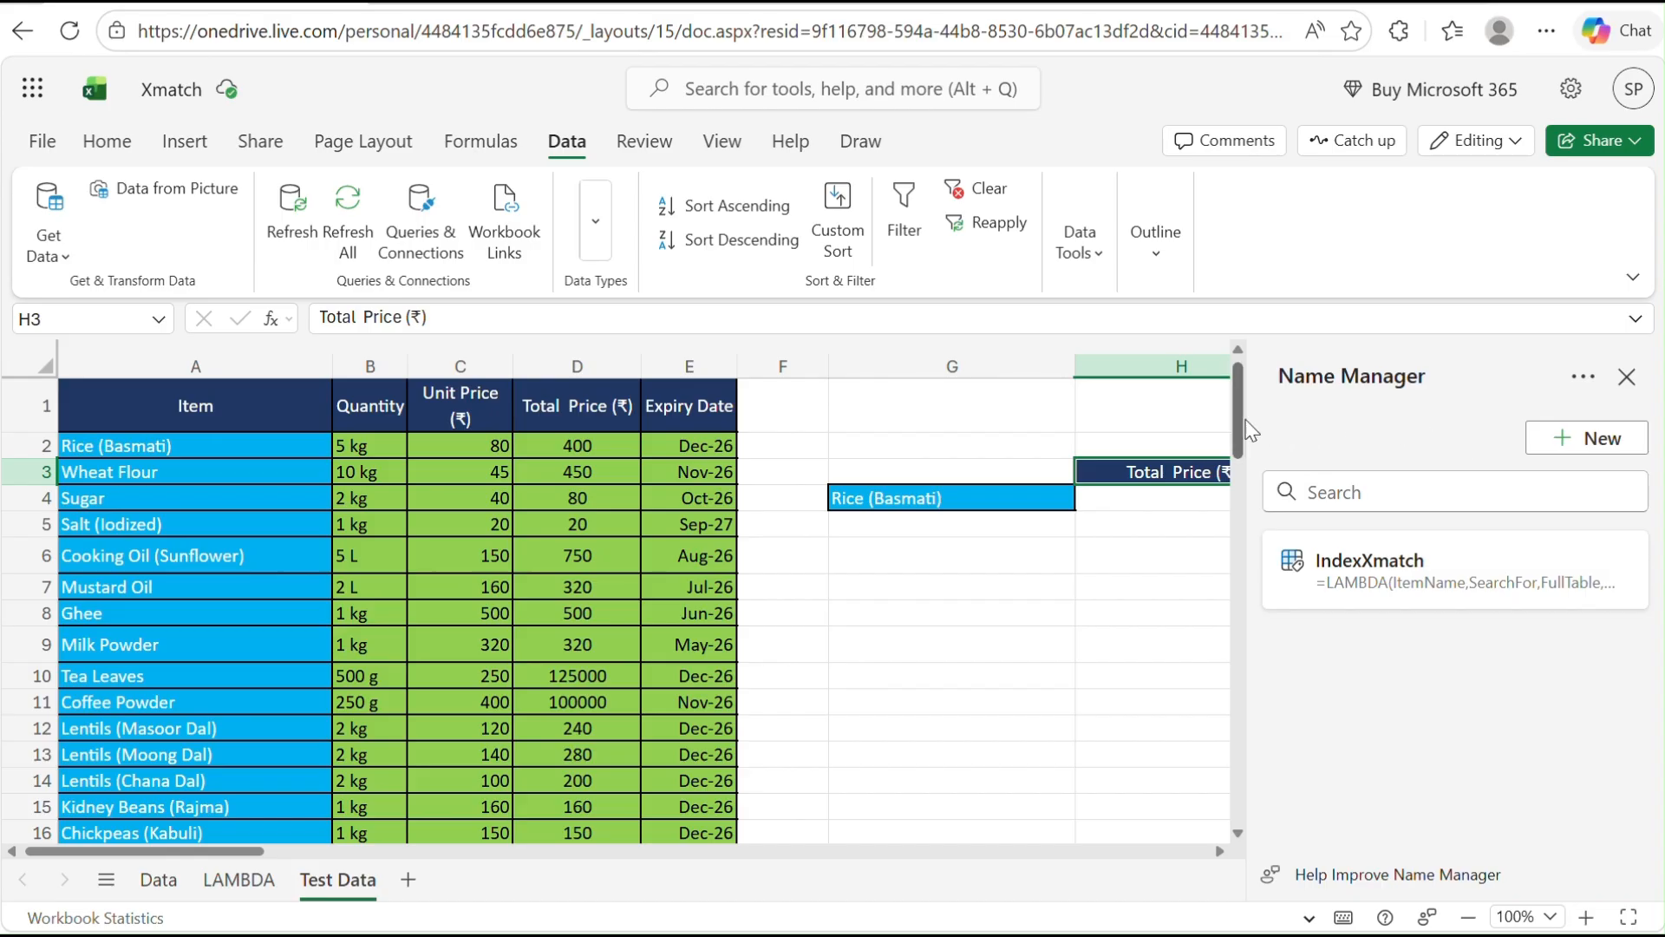
pyautogui.click(1626, 376)
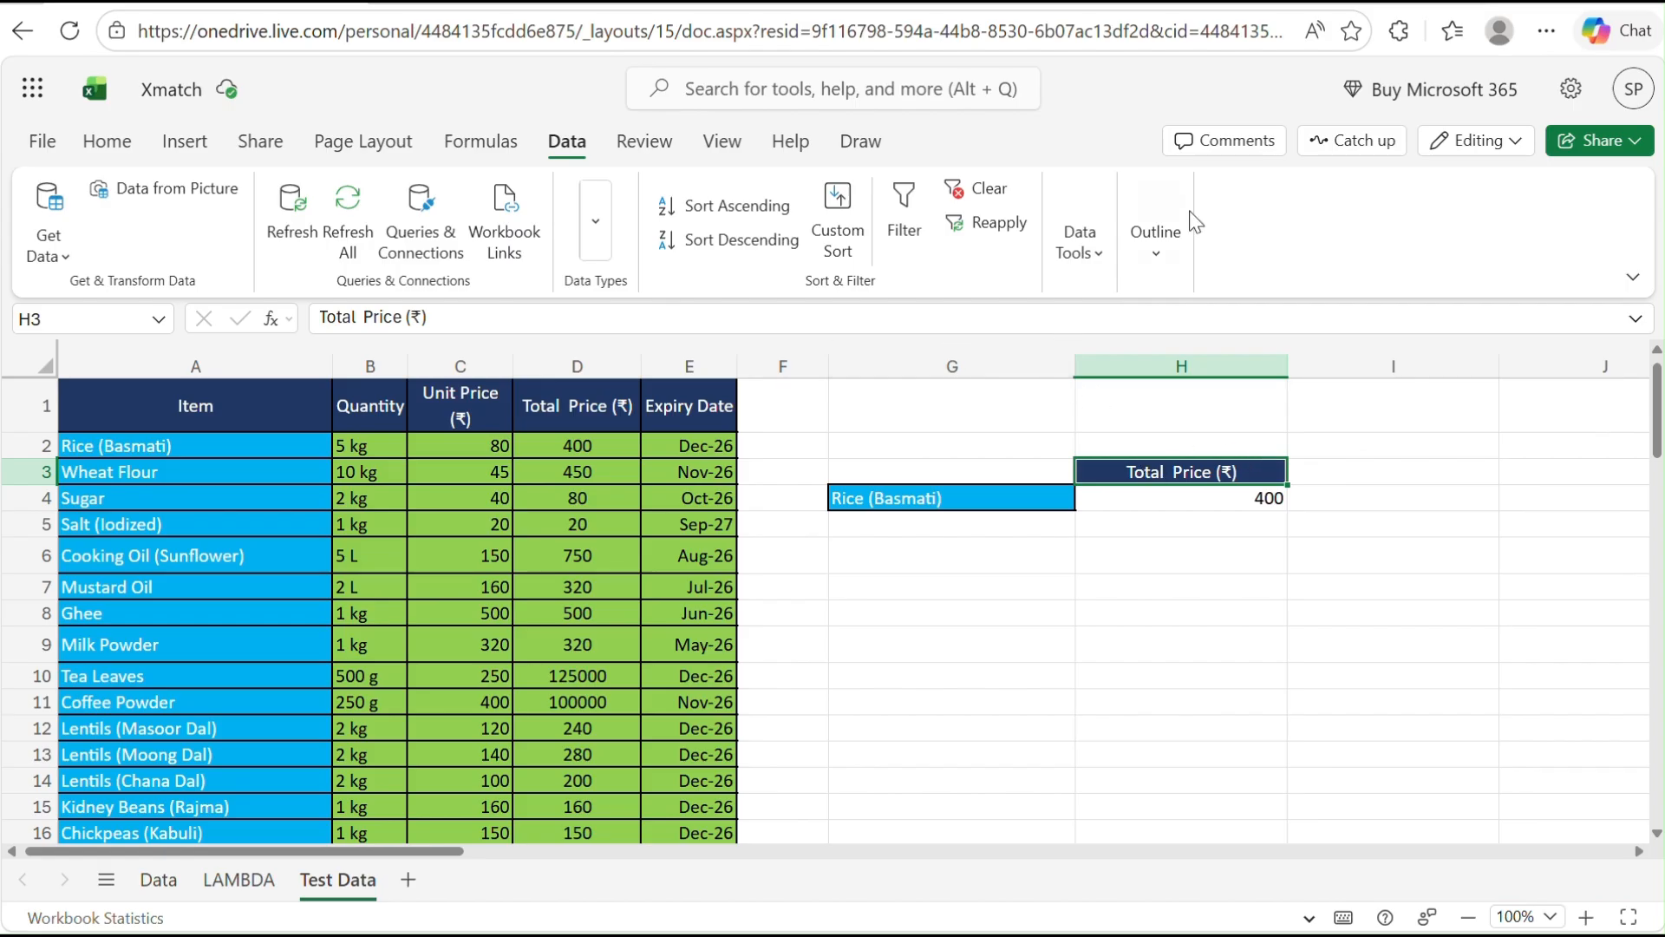
pyautogui.click(1155, 247)
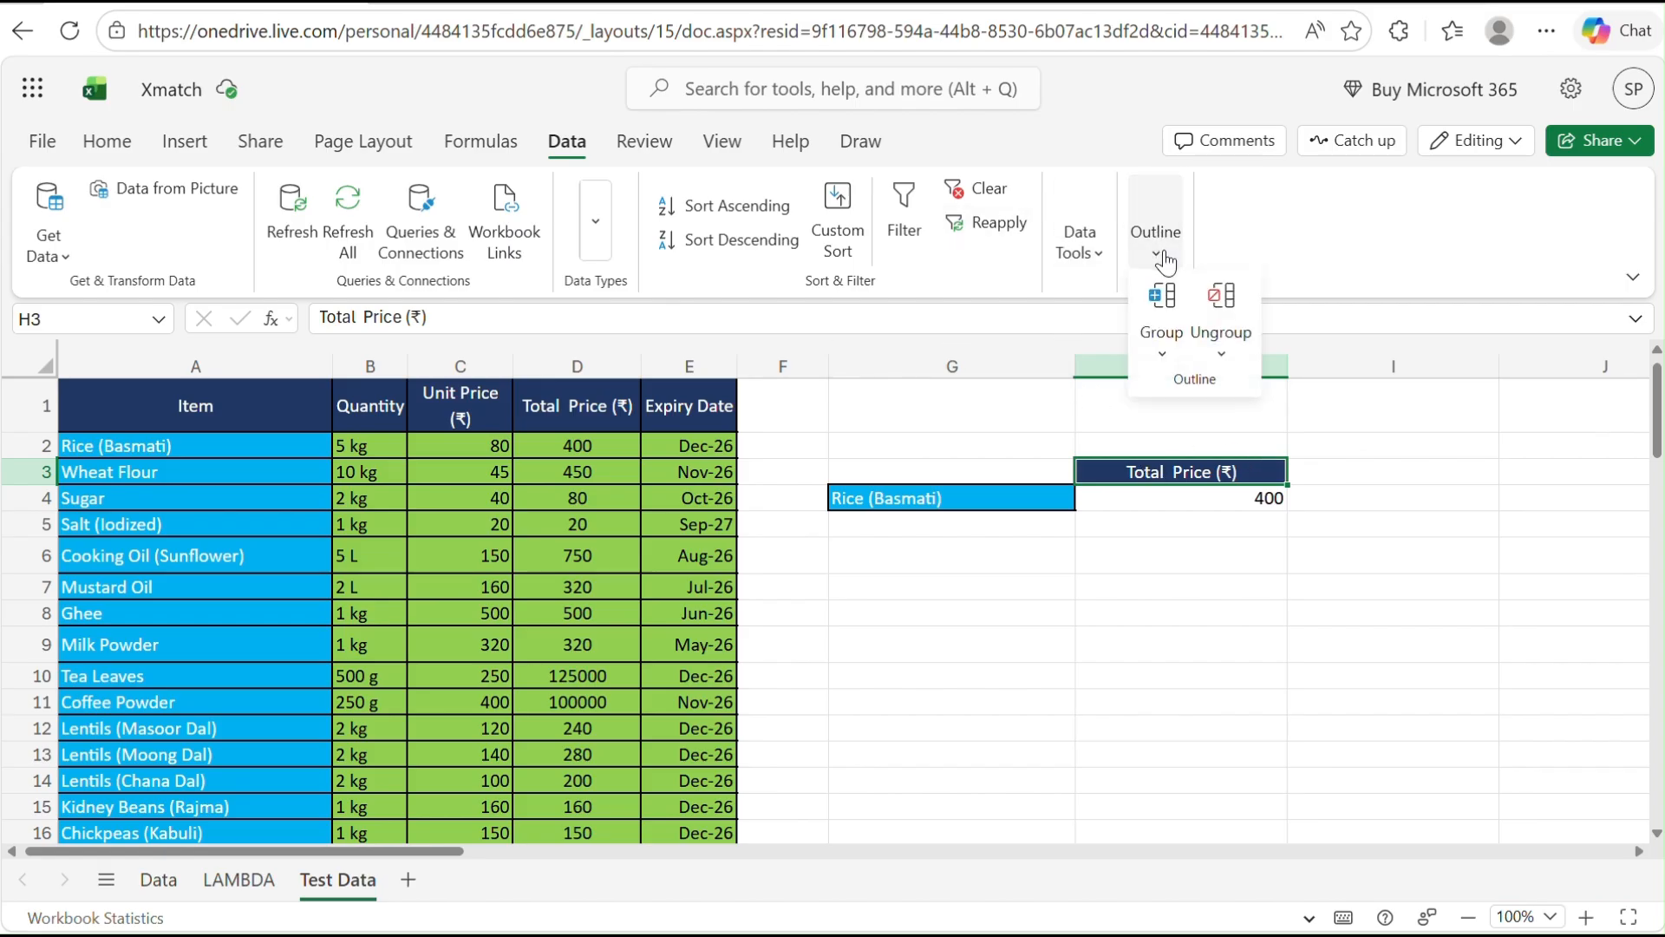
pyautogui.click(1084, 253)
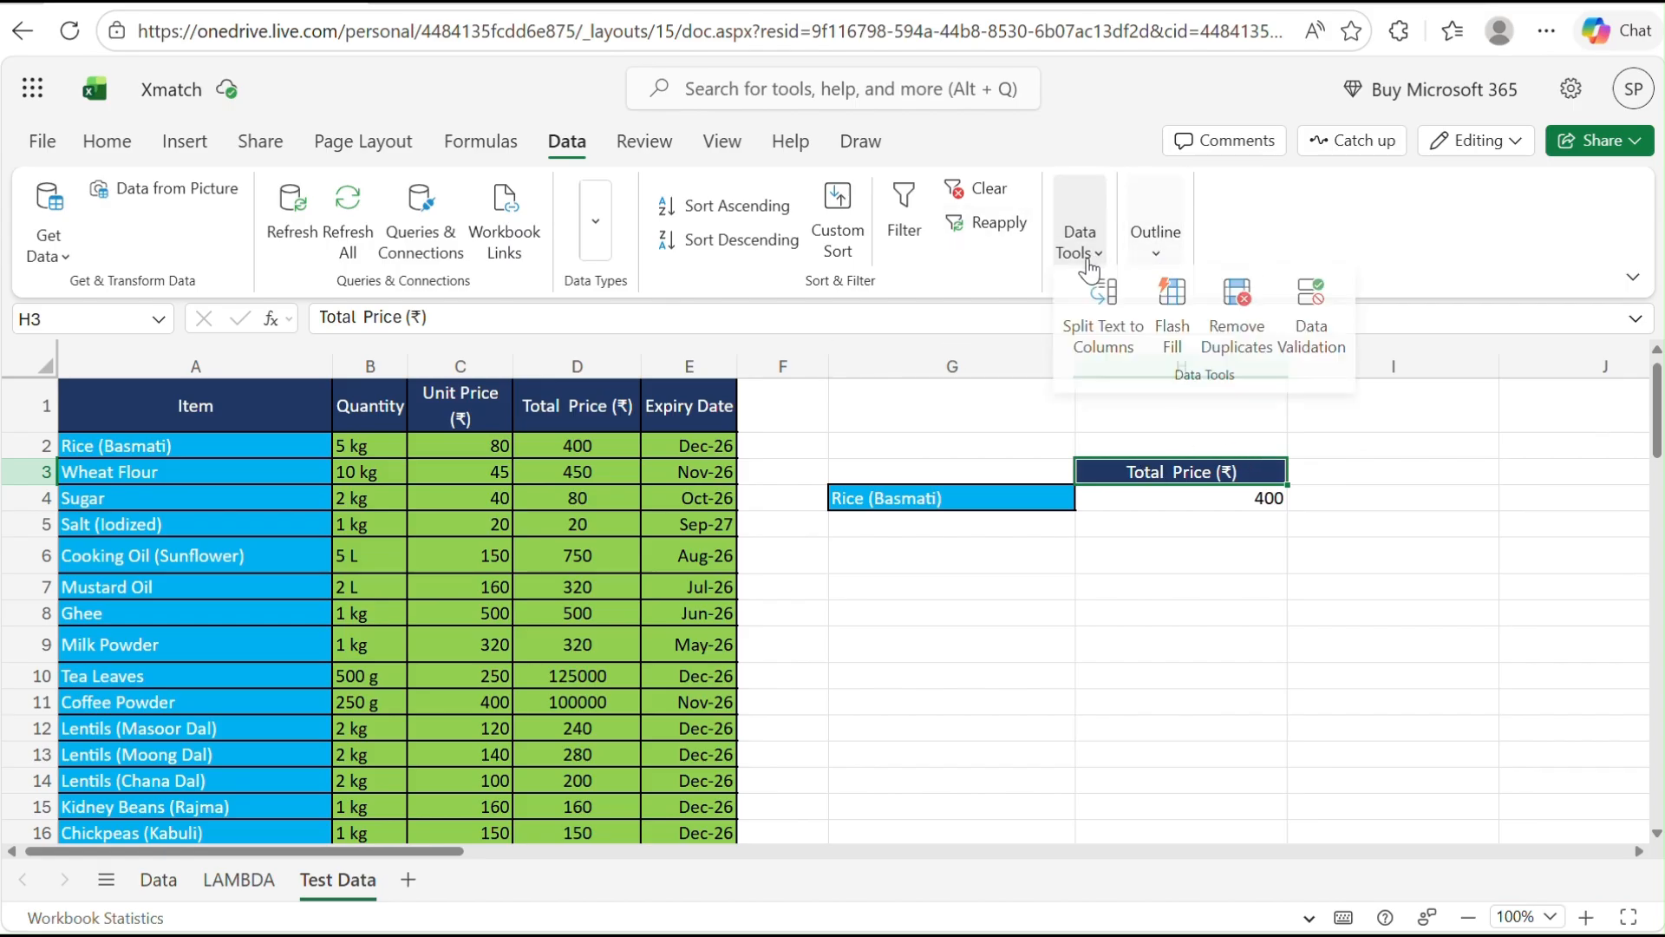
pyautogui.click(1310, 303)
pyautogui.click(763, 375)
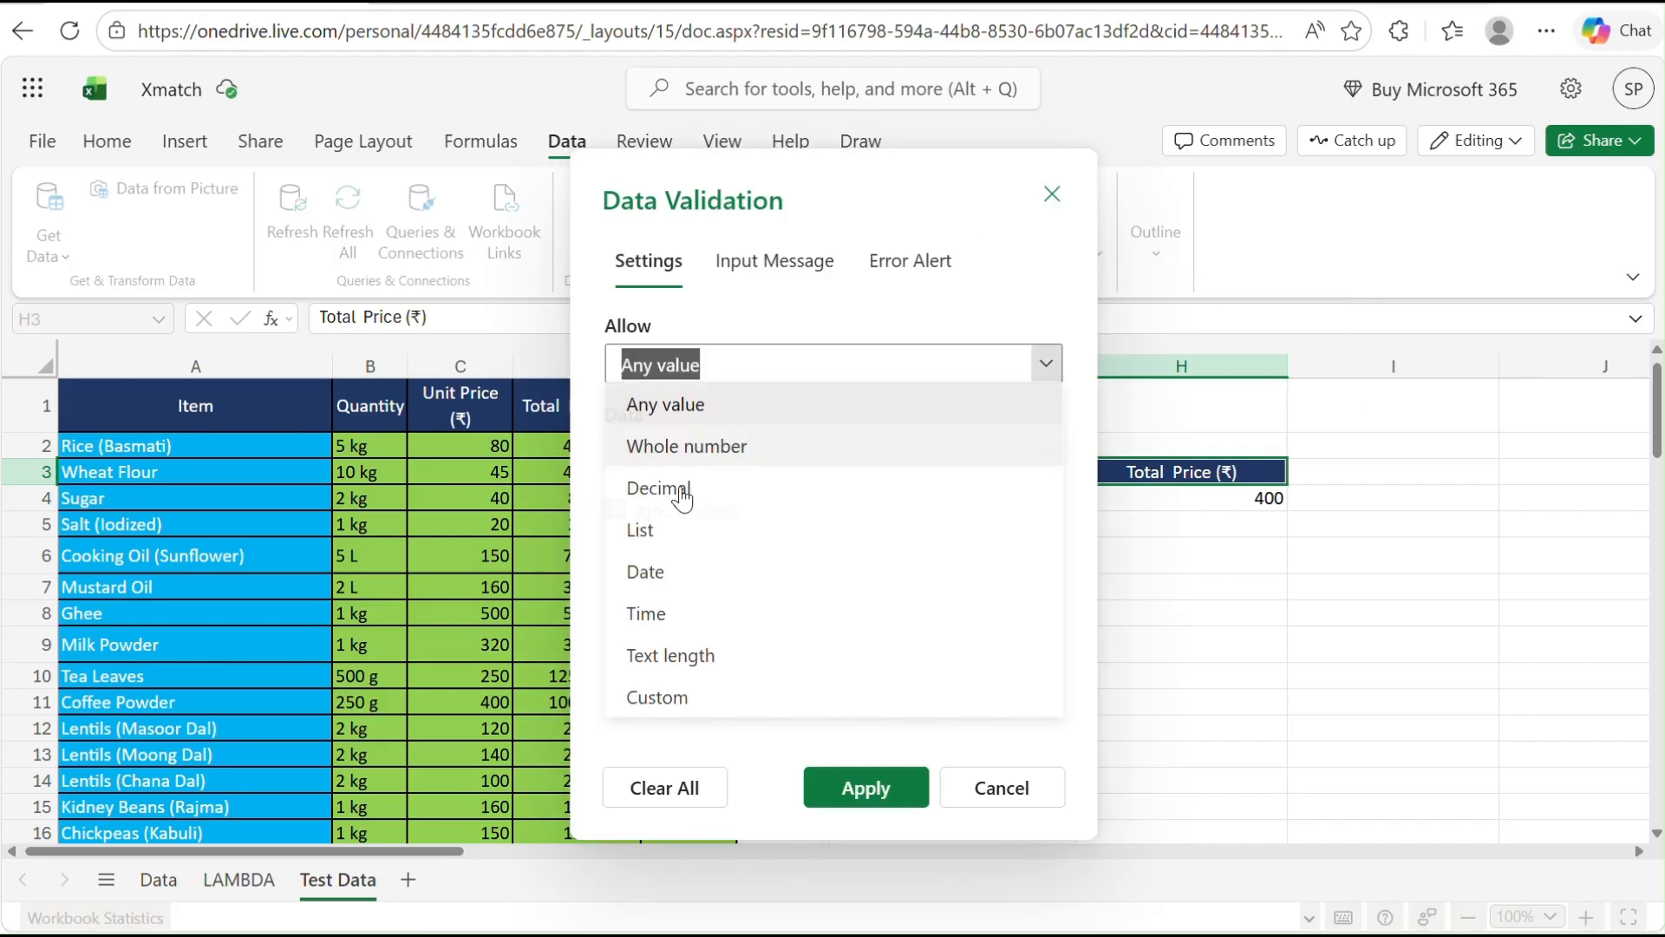
pyautogui.click(654, 532)
pyautogui.moveTo(380, 419); pyautogui.dragTo(549, 422)
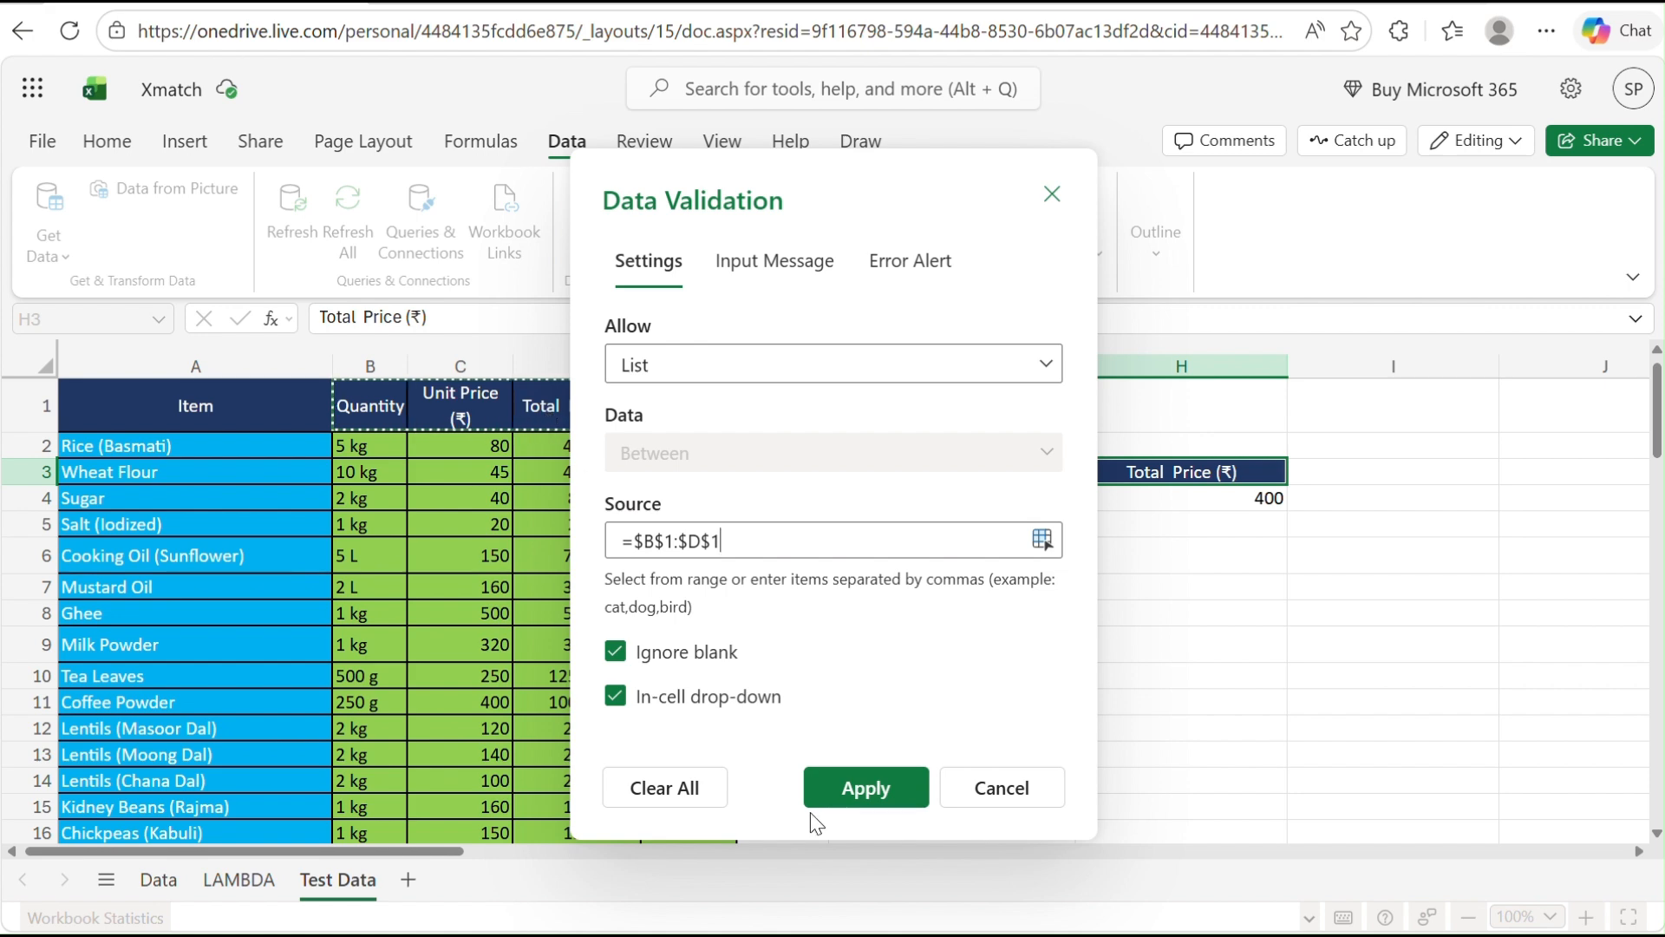
pyautogui.click(935, 783)
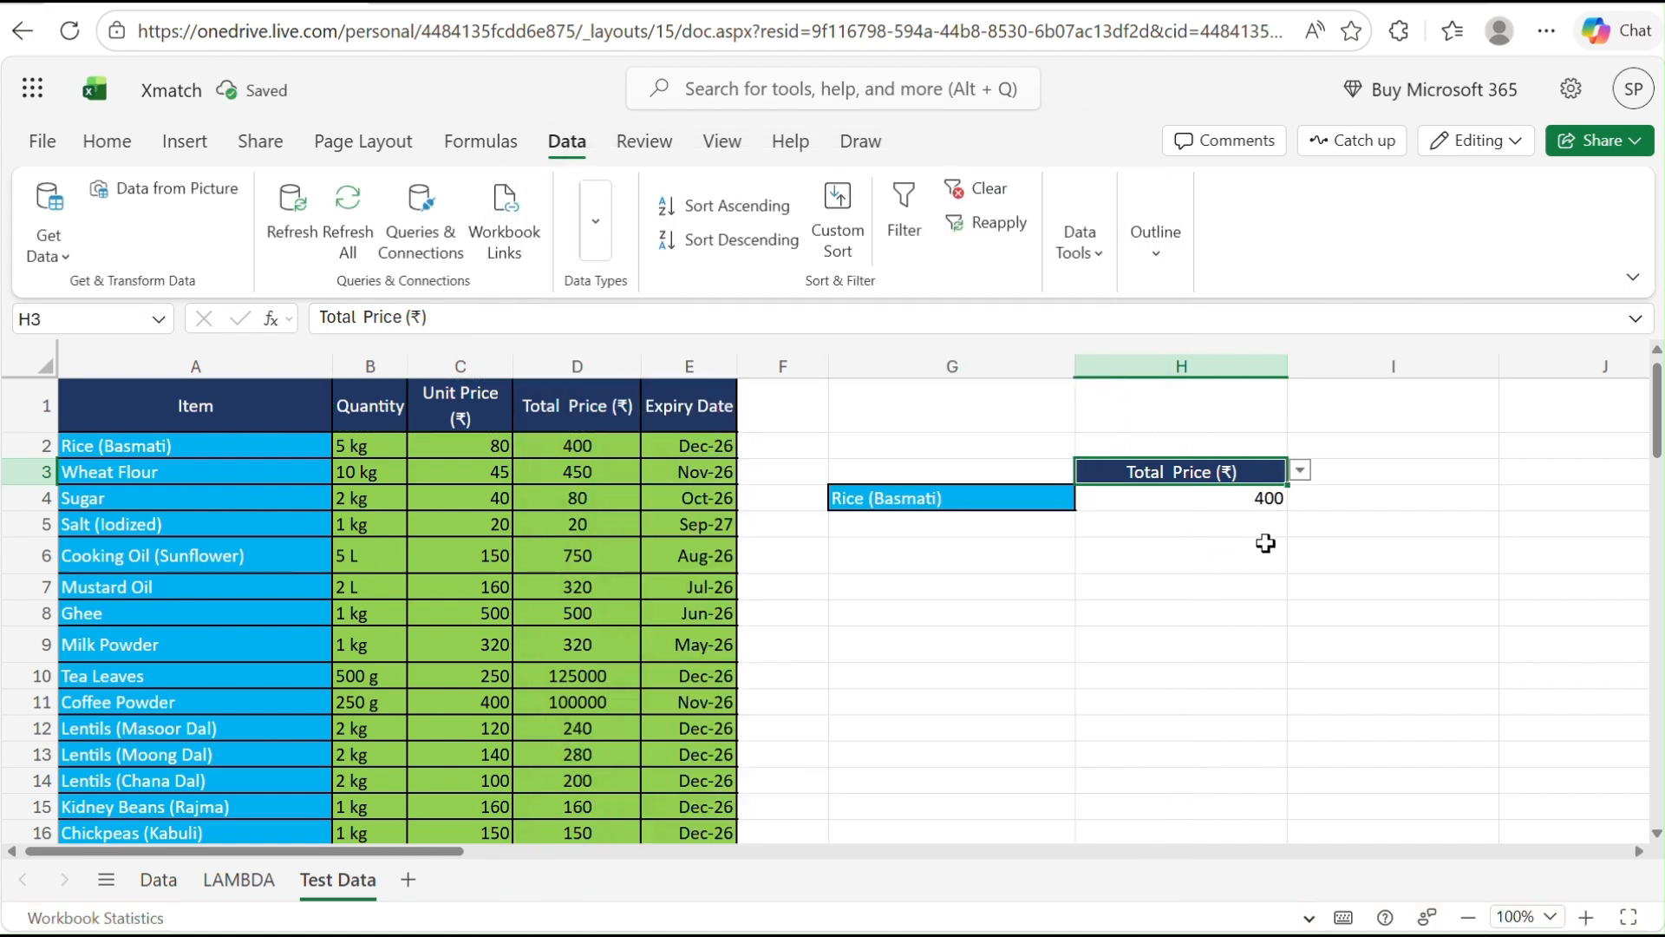
pyautogui.click(1300, 472)
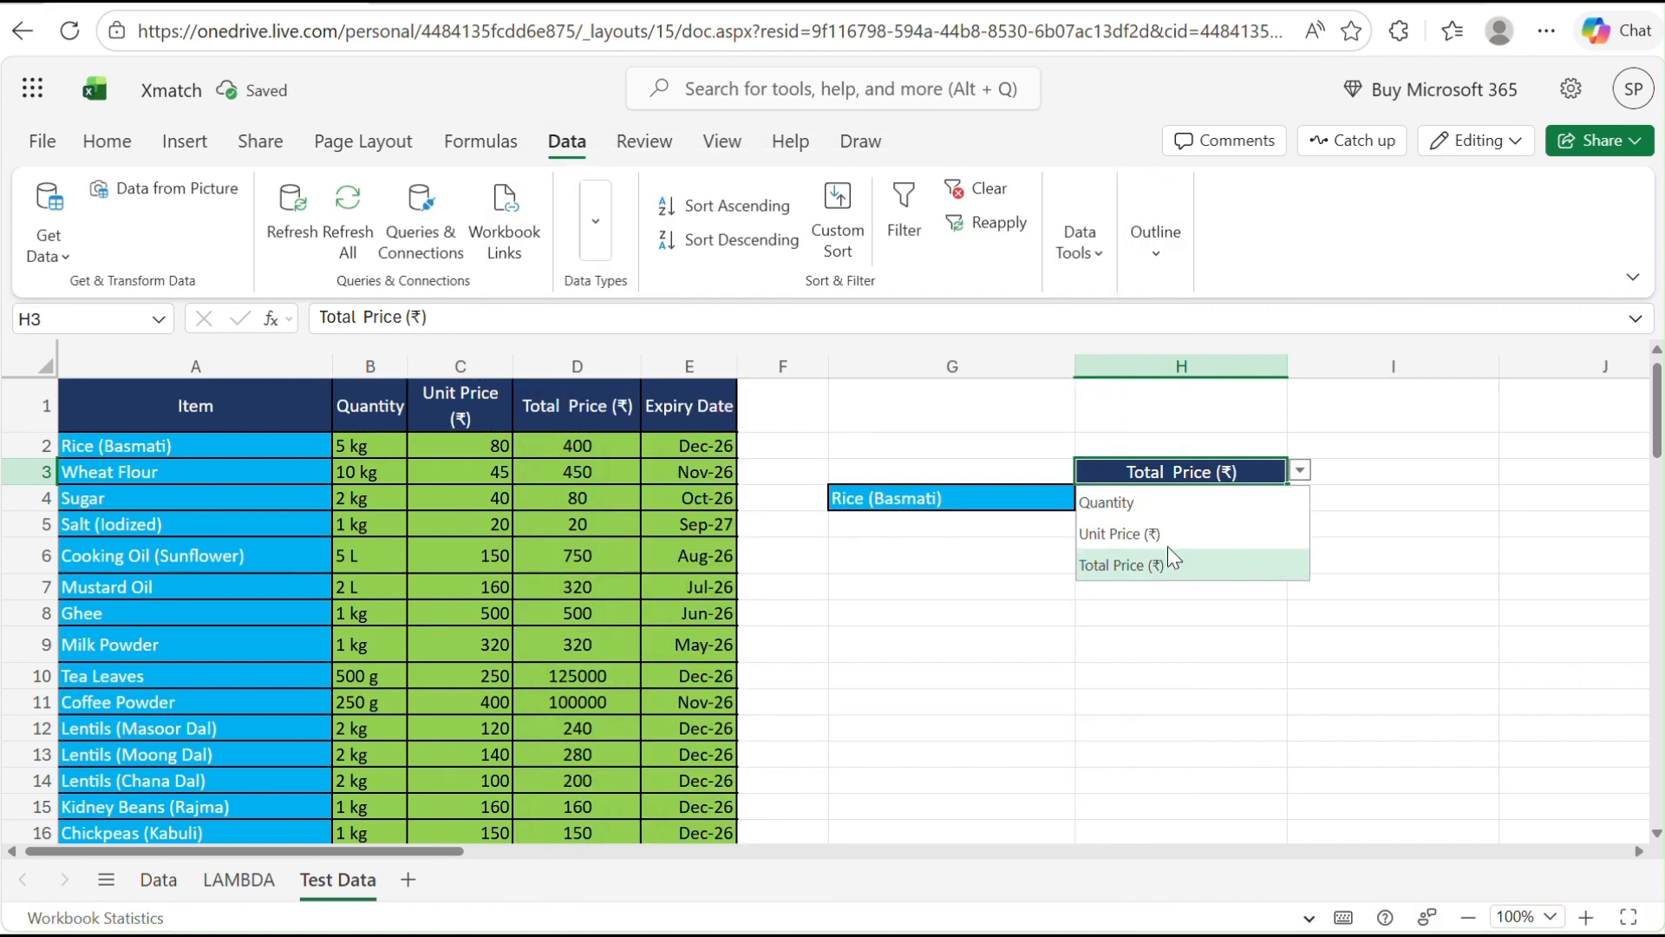
# - Choose Quantity as the header in H3 and centre the lookup result in H4 horizontally
pyautogui.click(1104, 506)
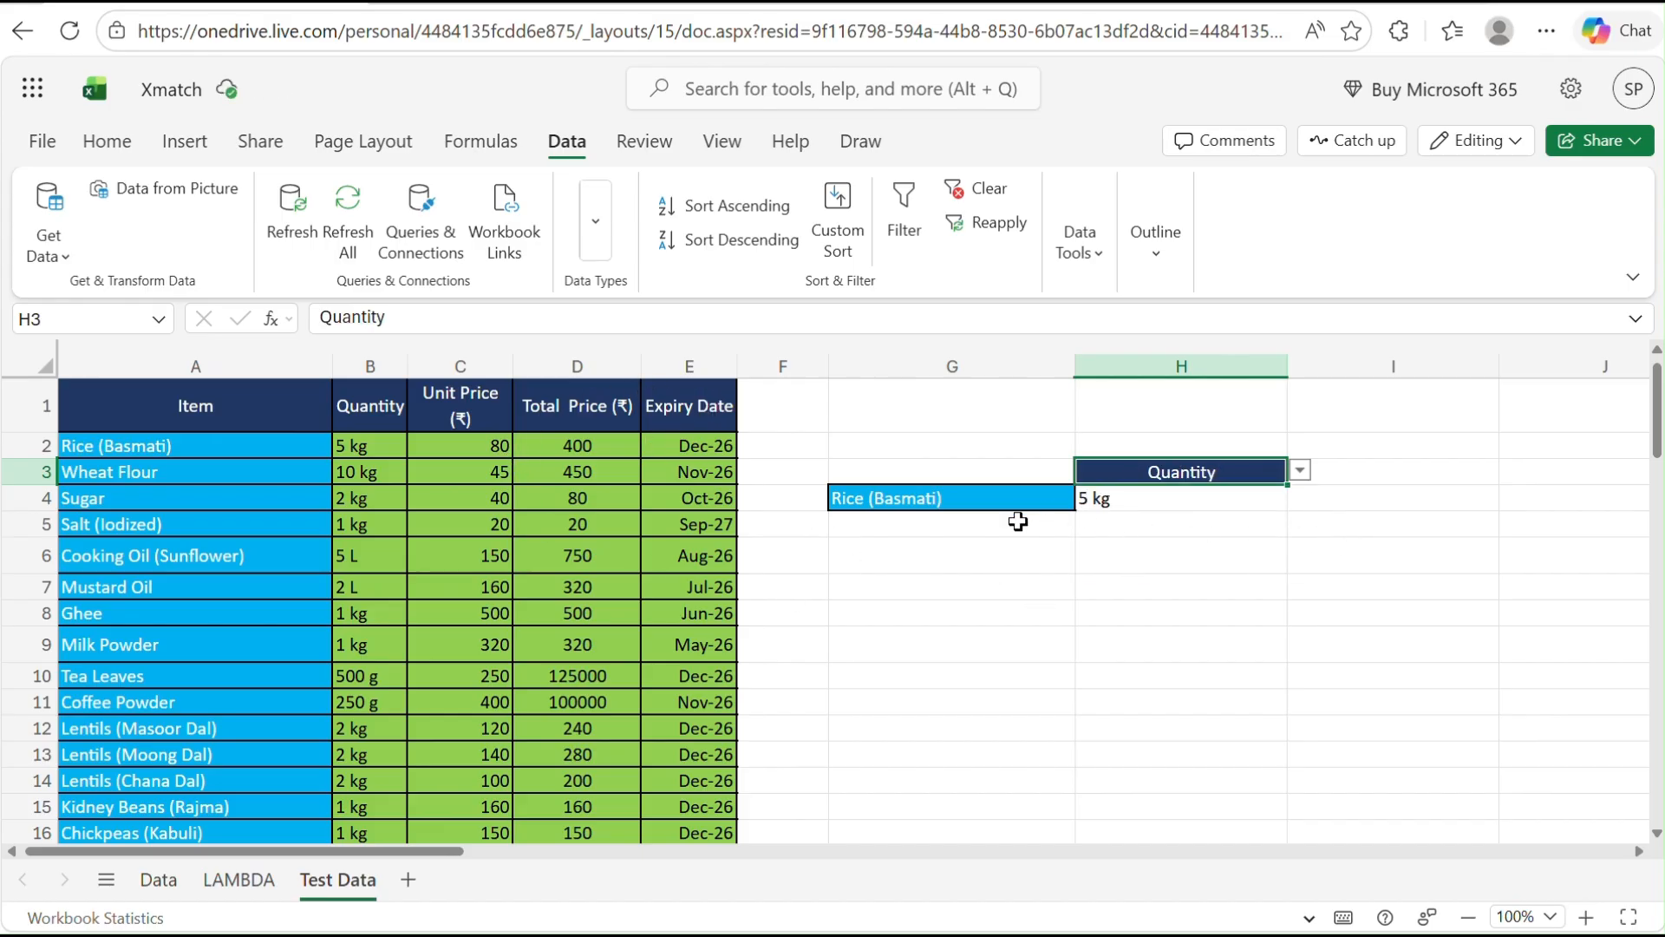
pyautogui.click(1107, 510)
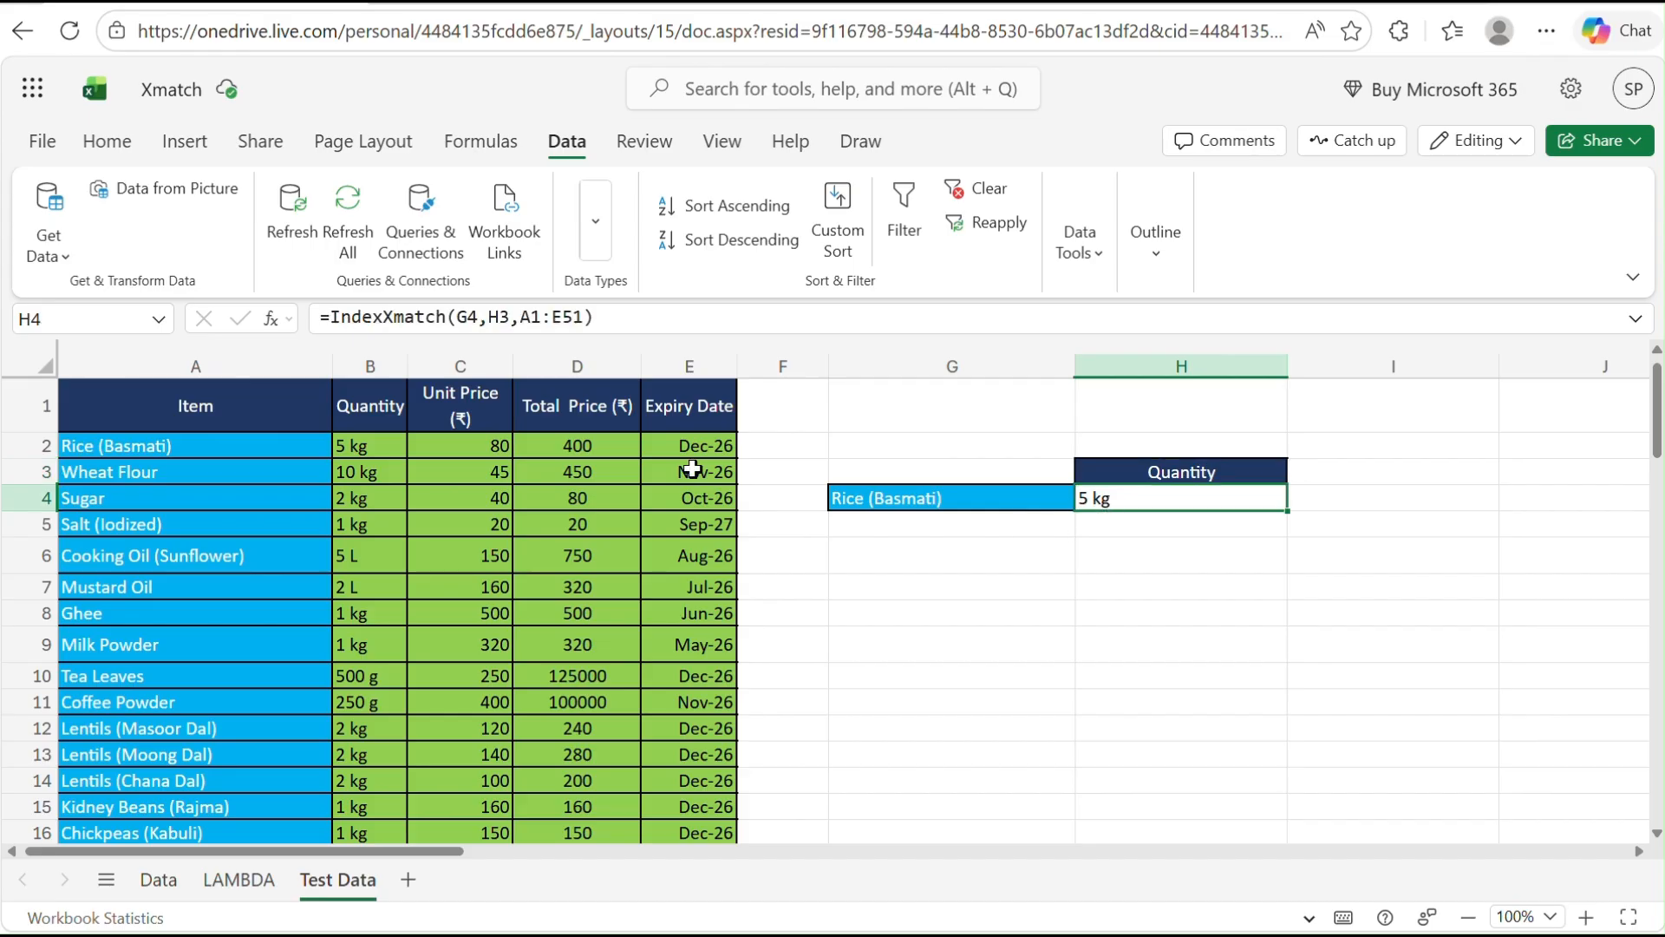
pyautogui.click(109, 149)
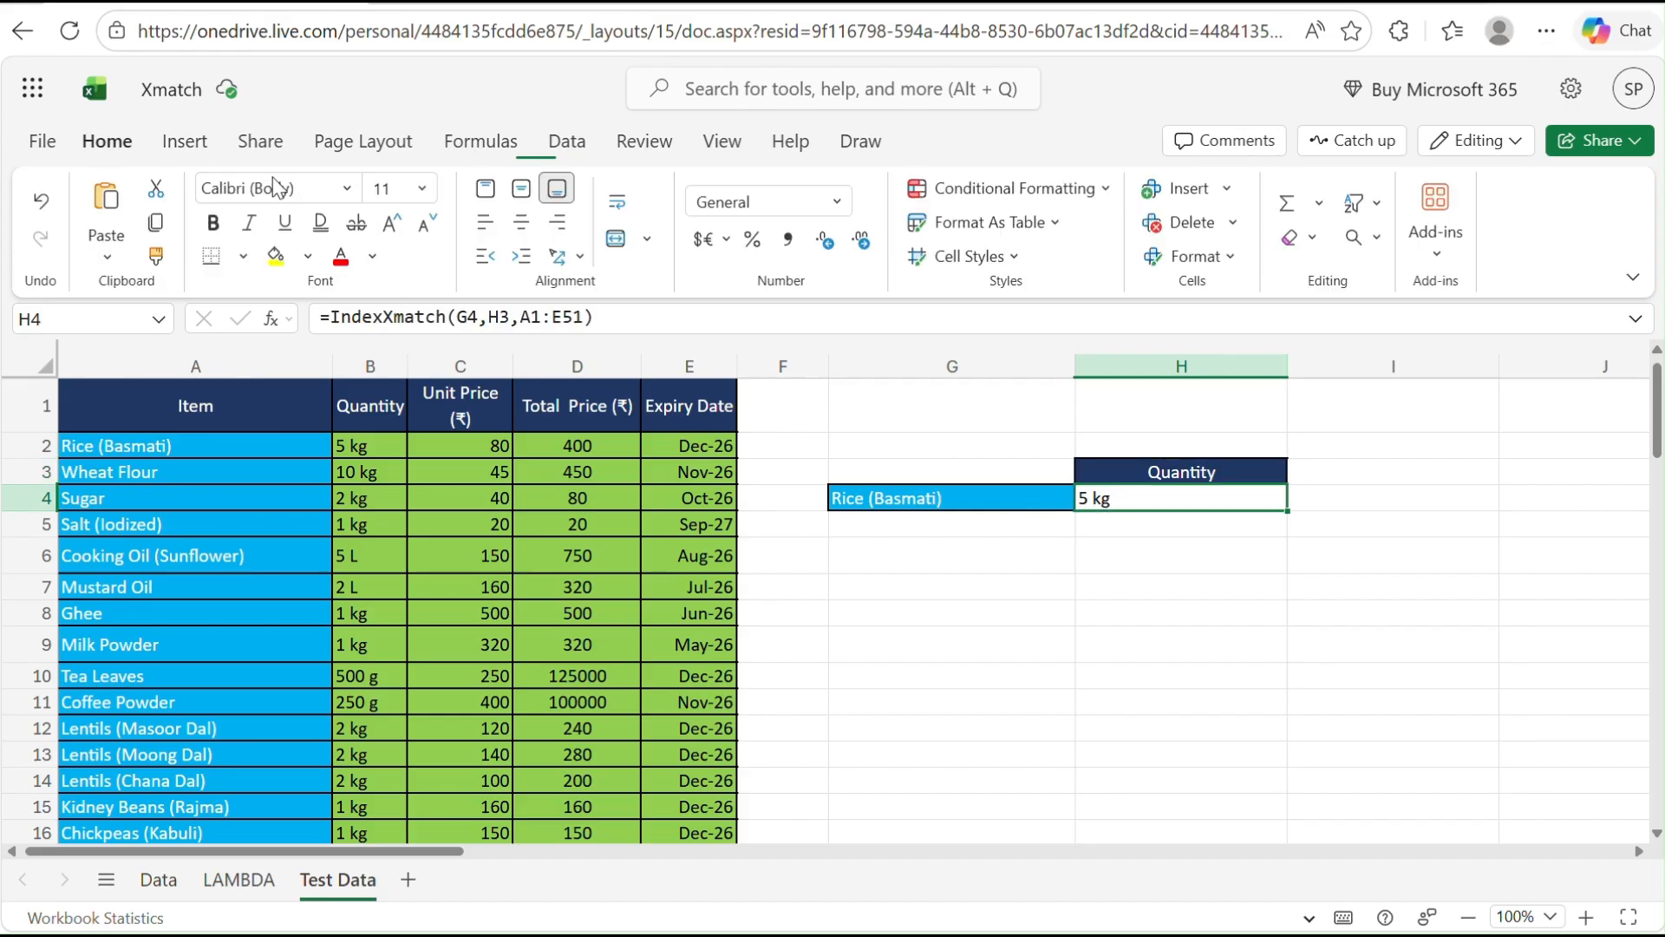
pyautogui.click(519, 227)
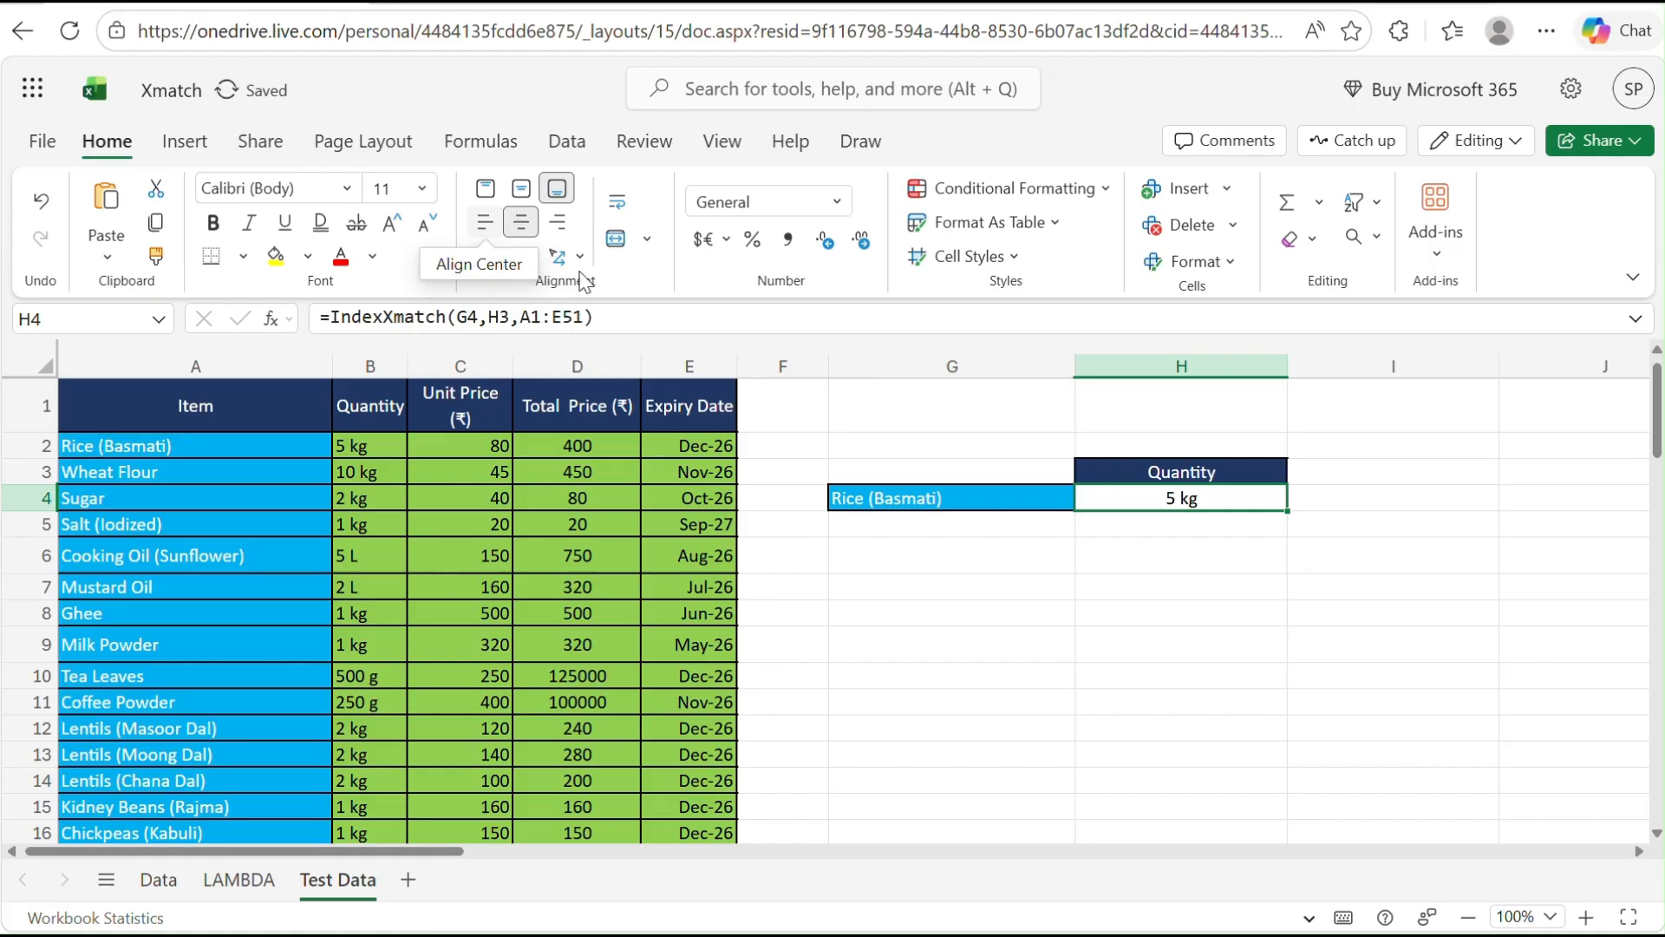
# - Enter ITEM as the label in G3, replace it with the formatted Item header copied from A1, and end copy mode
pyautogui.click(955, 510)
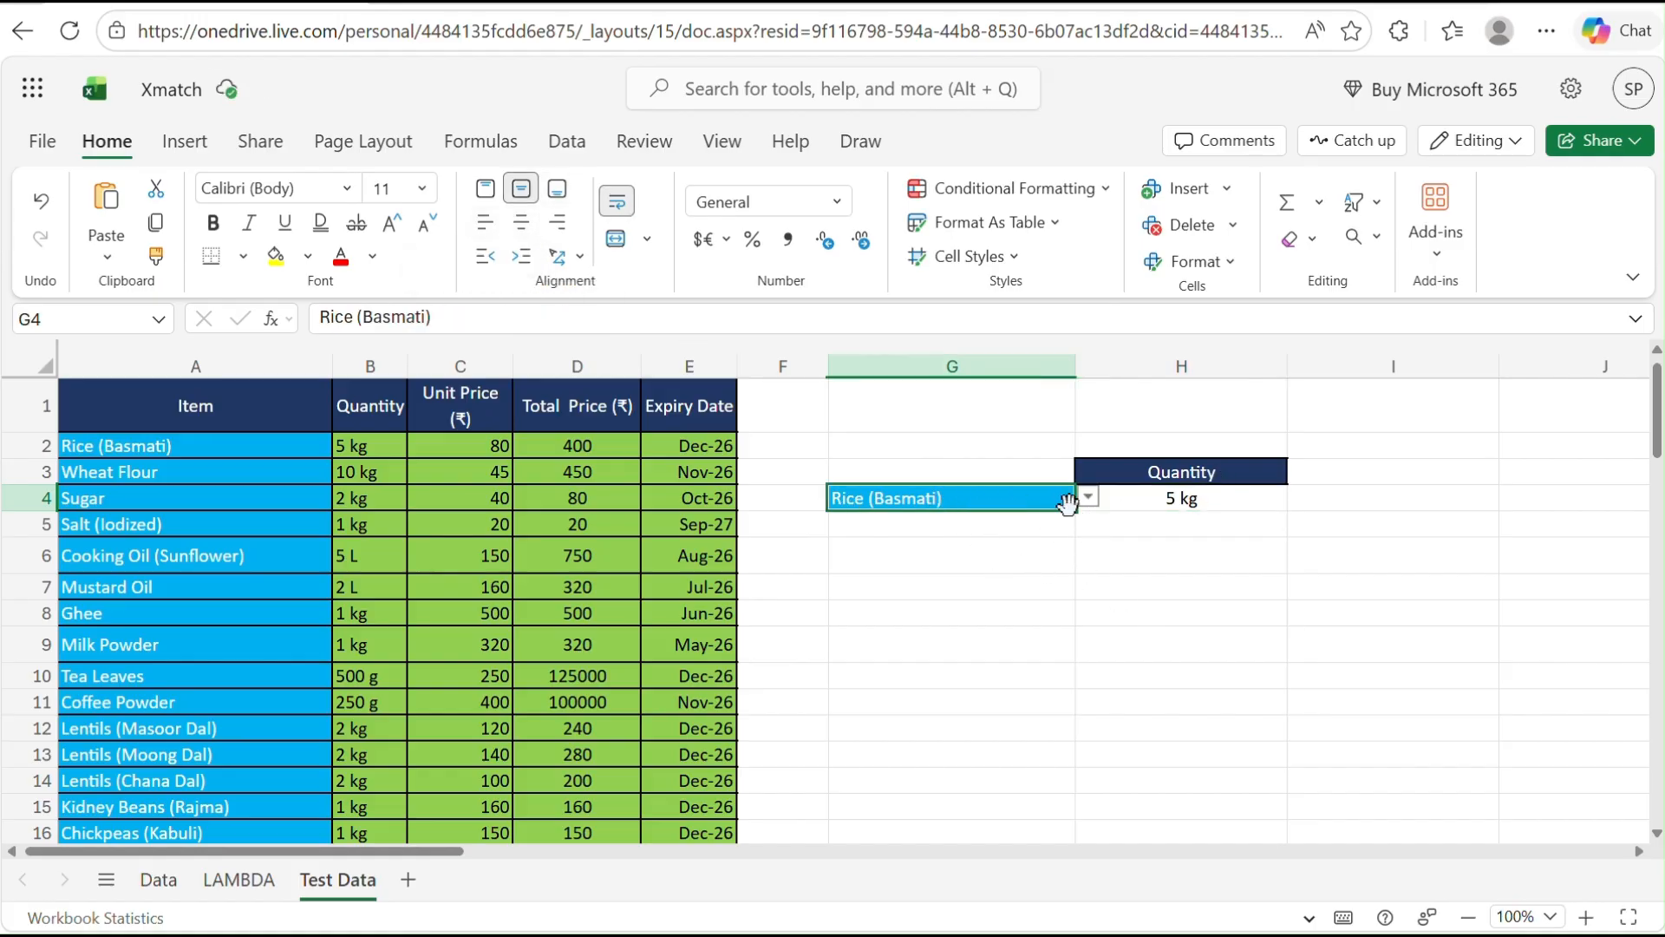
pyautogui.click(912, 463)
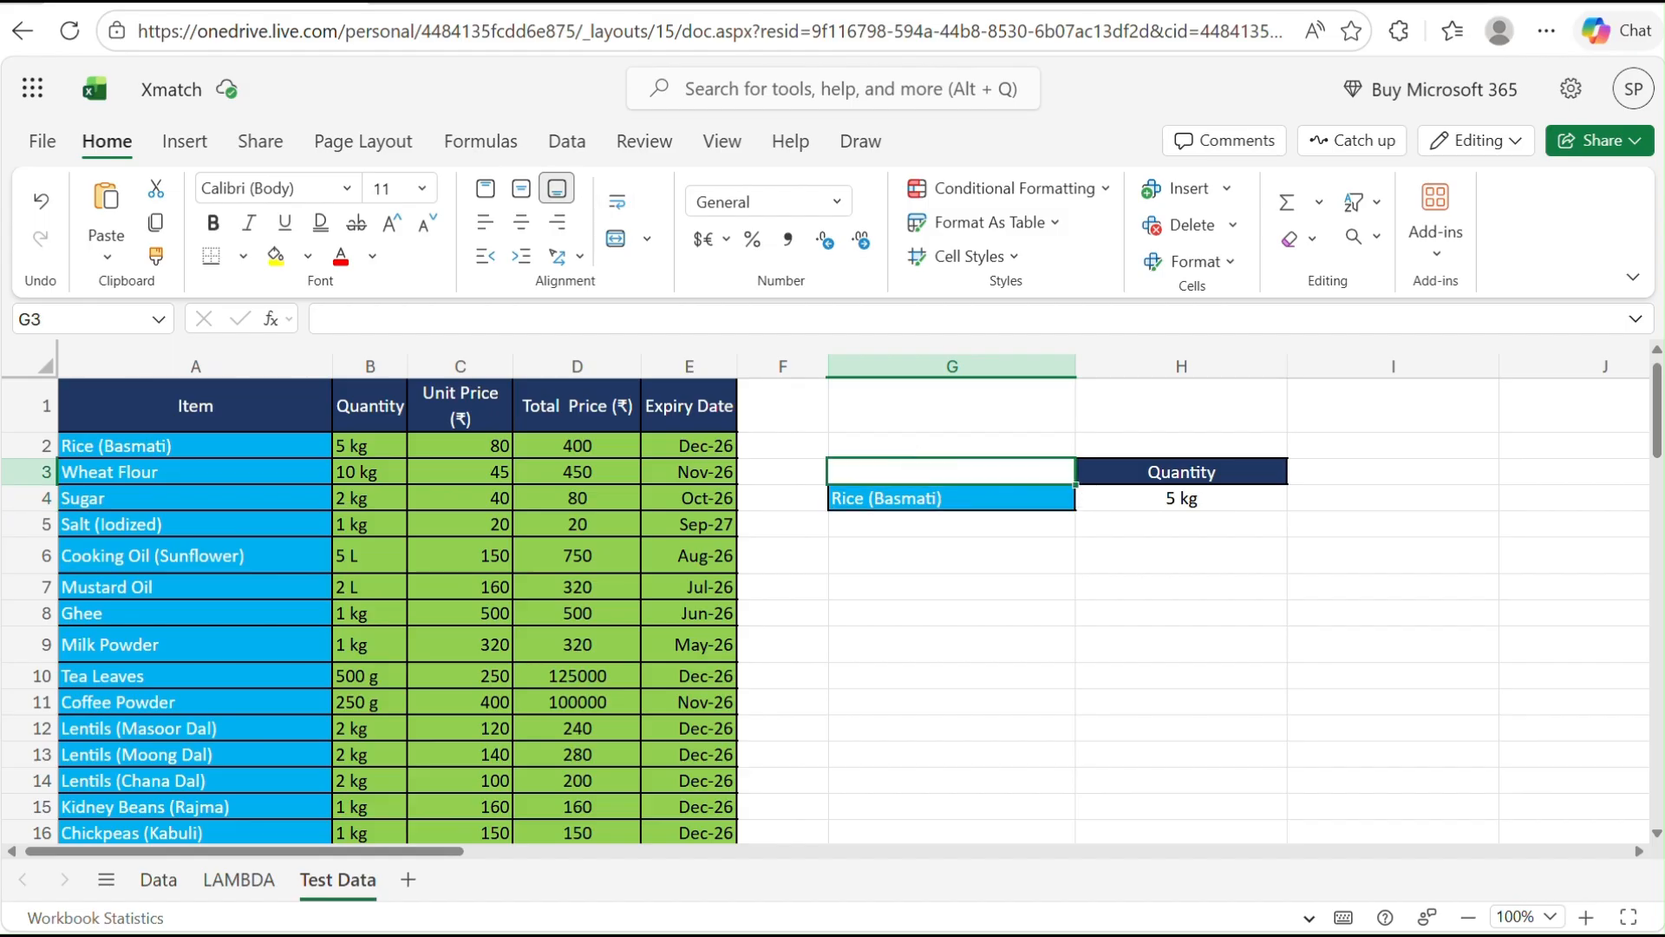
pyautogui.write('ITEM')
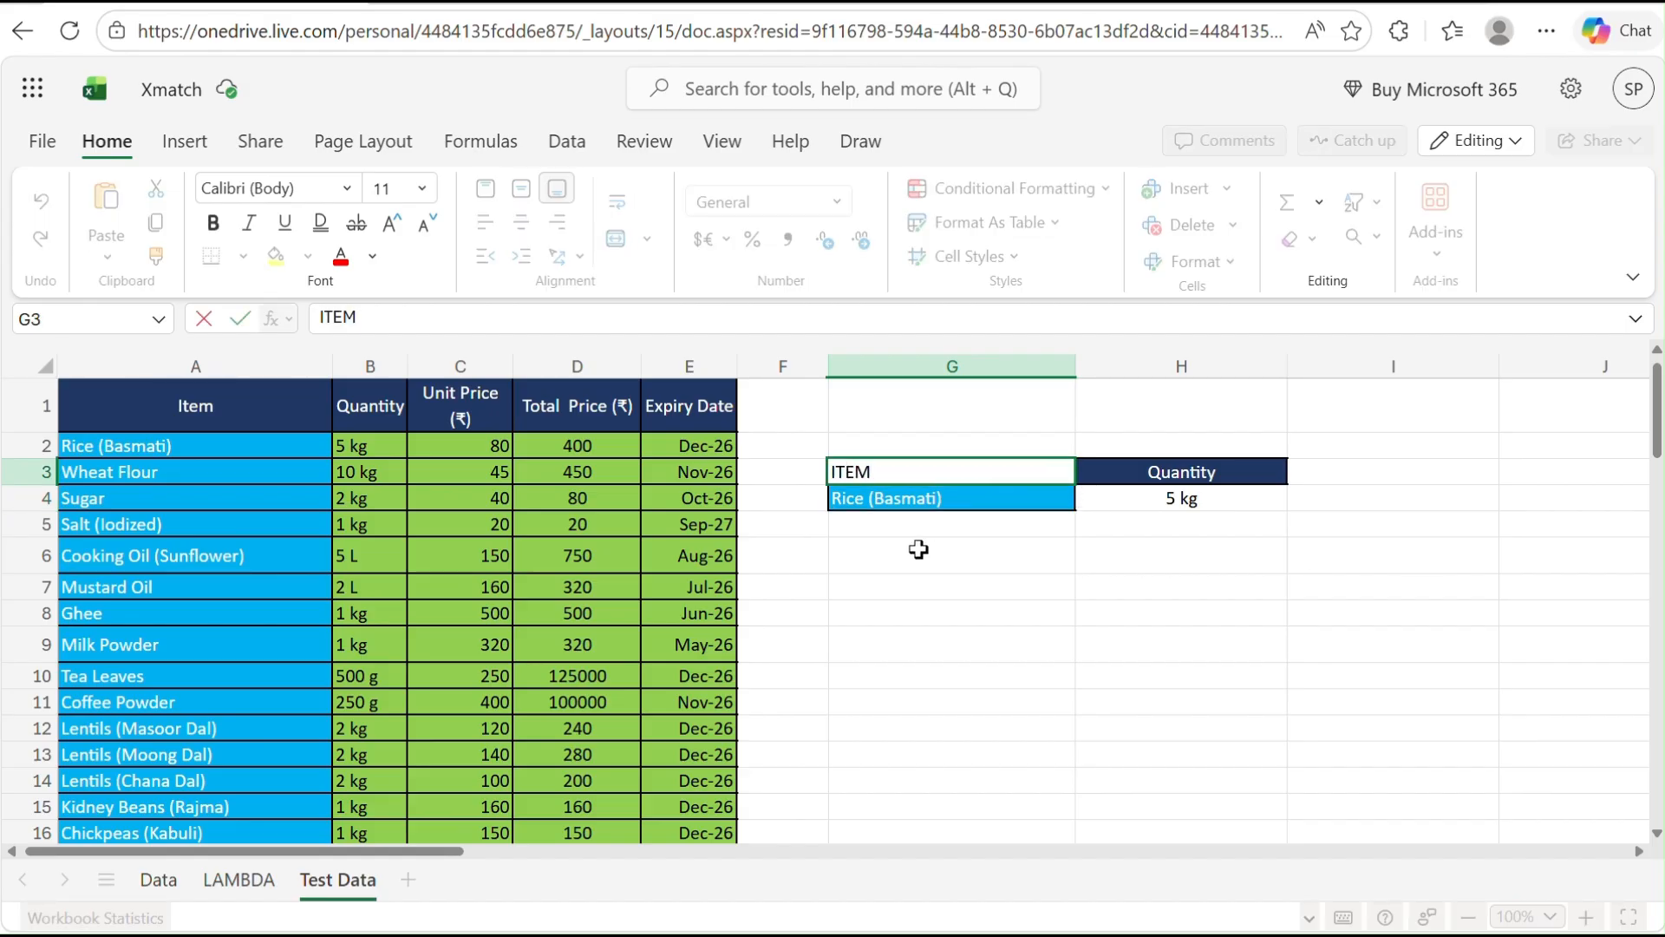
pyautogui.click(193, 403)
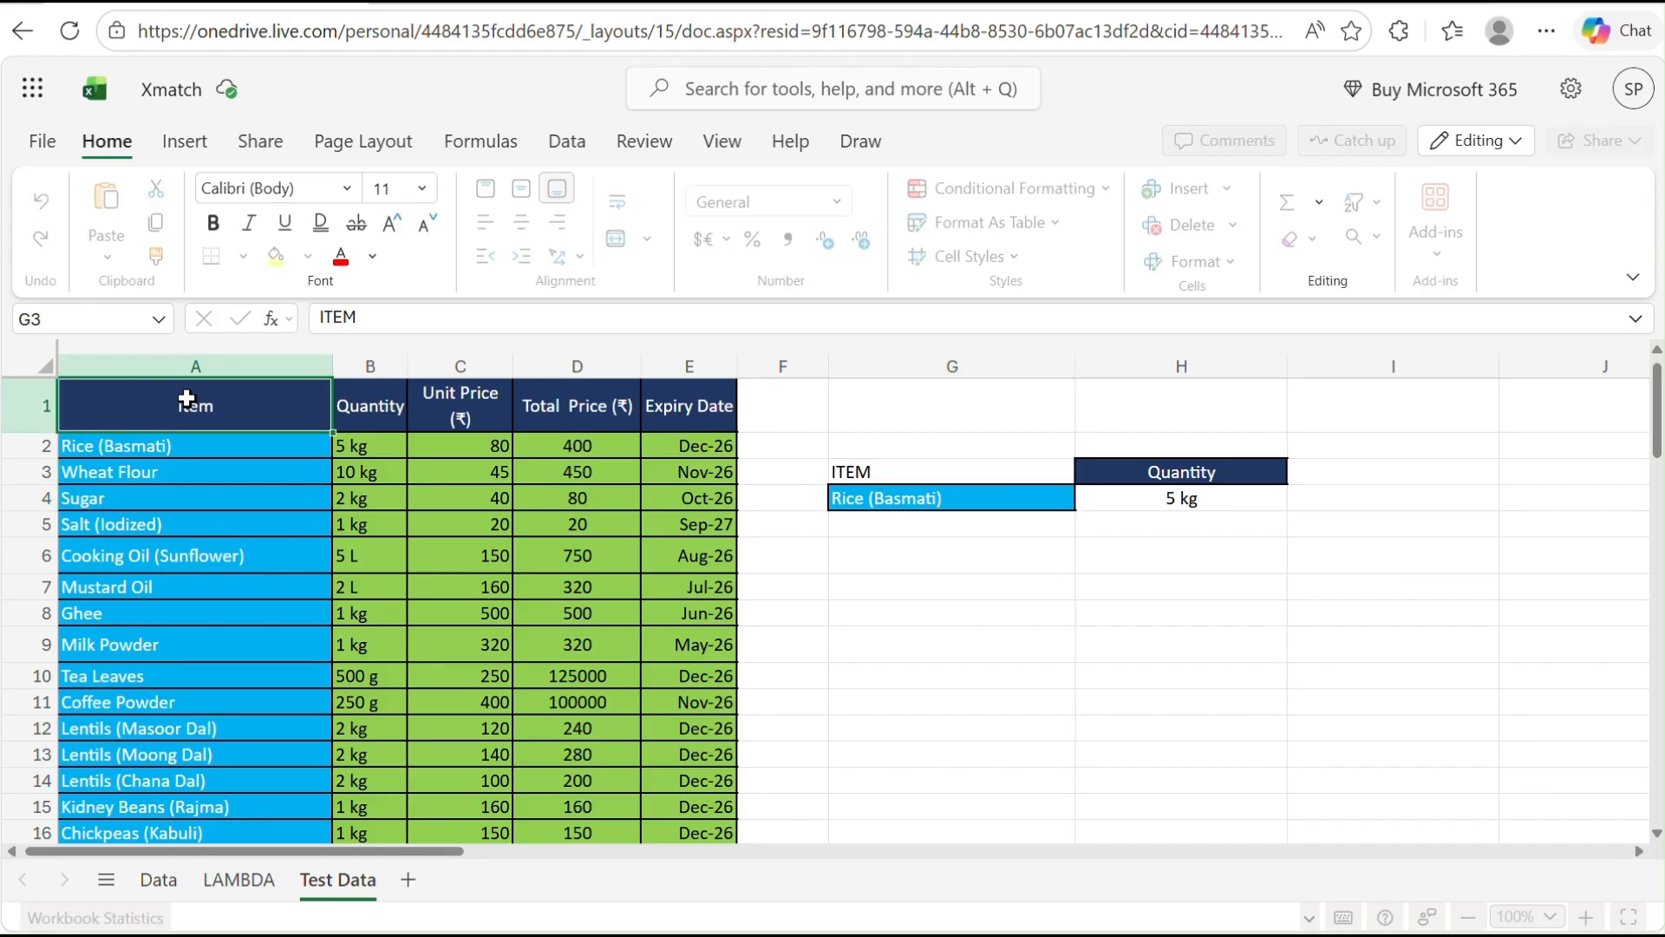
pyautogui.hotkey('ctrl', 'c')
pyautogui.click(974, 472)
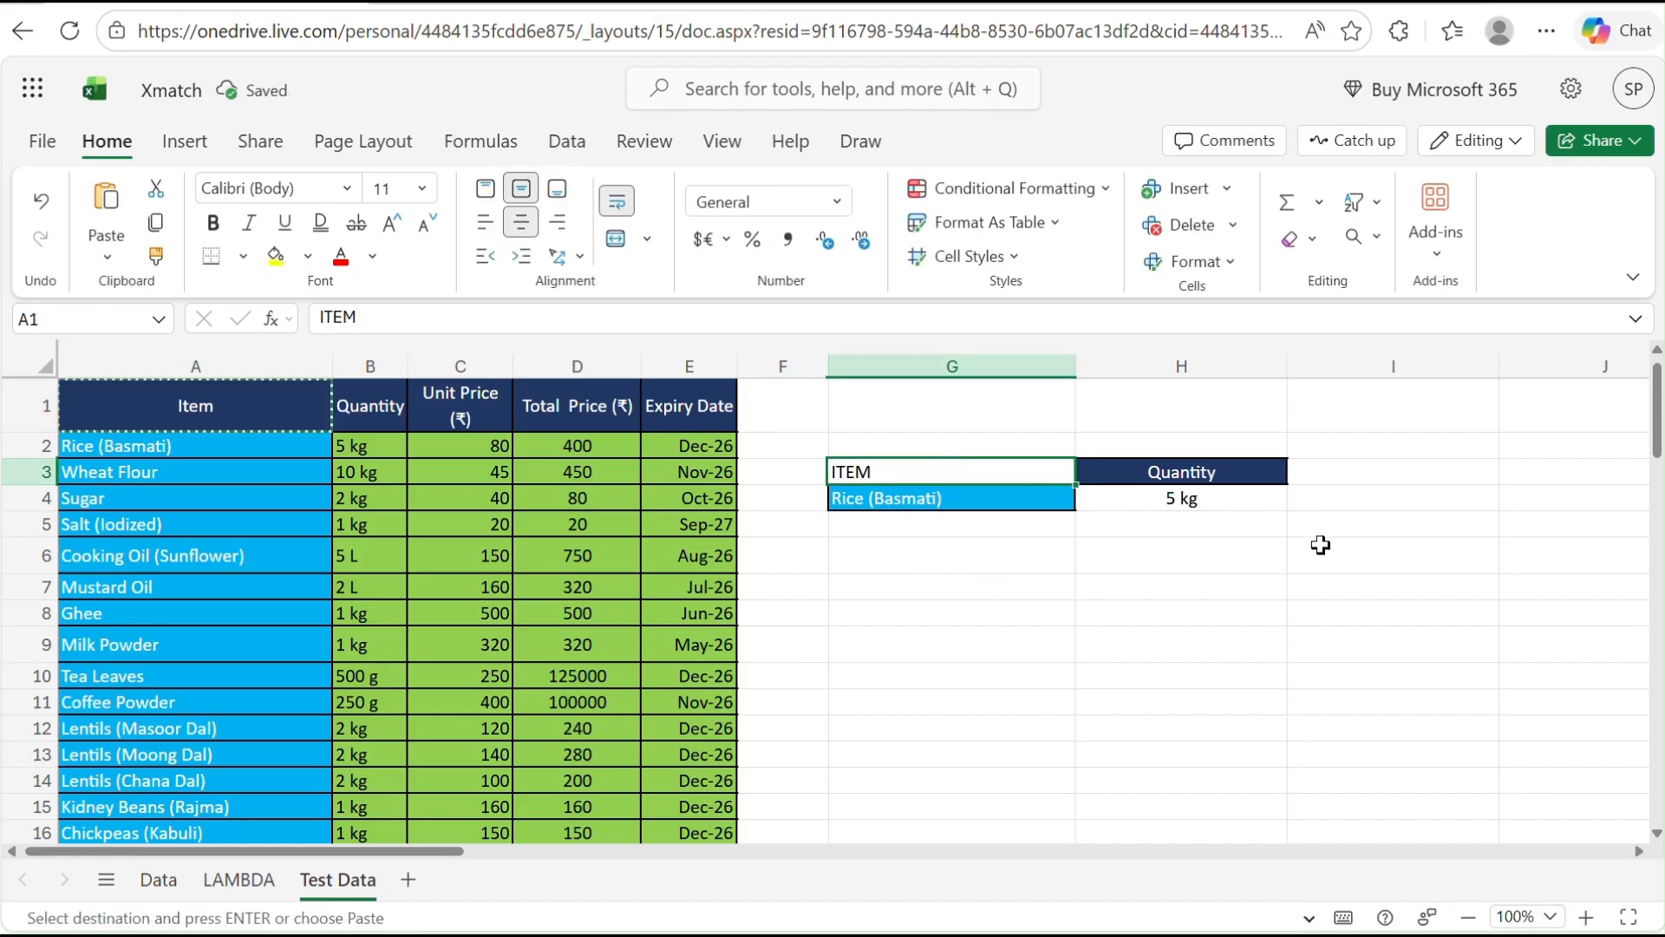
pyautogui.hotkey('ctrl', 'v')
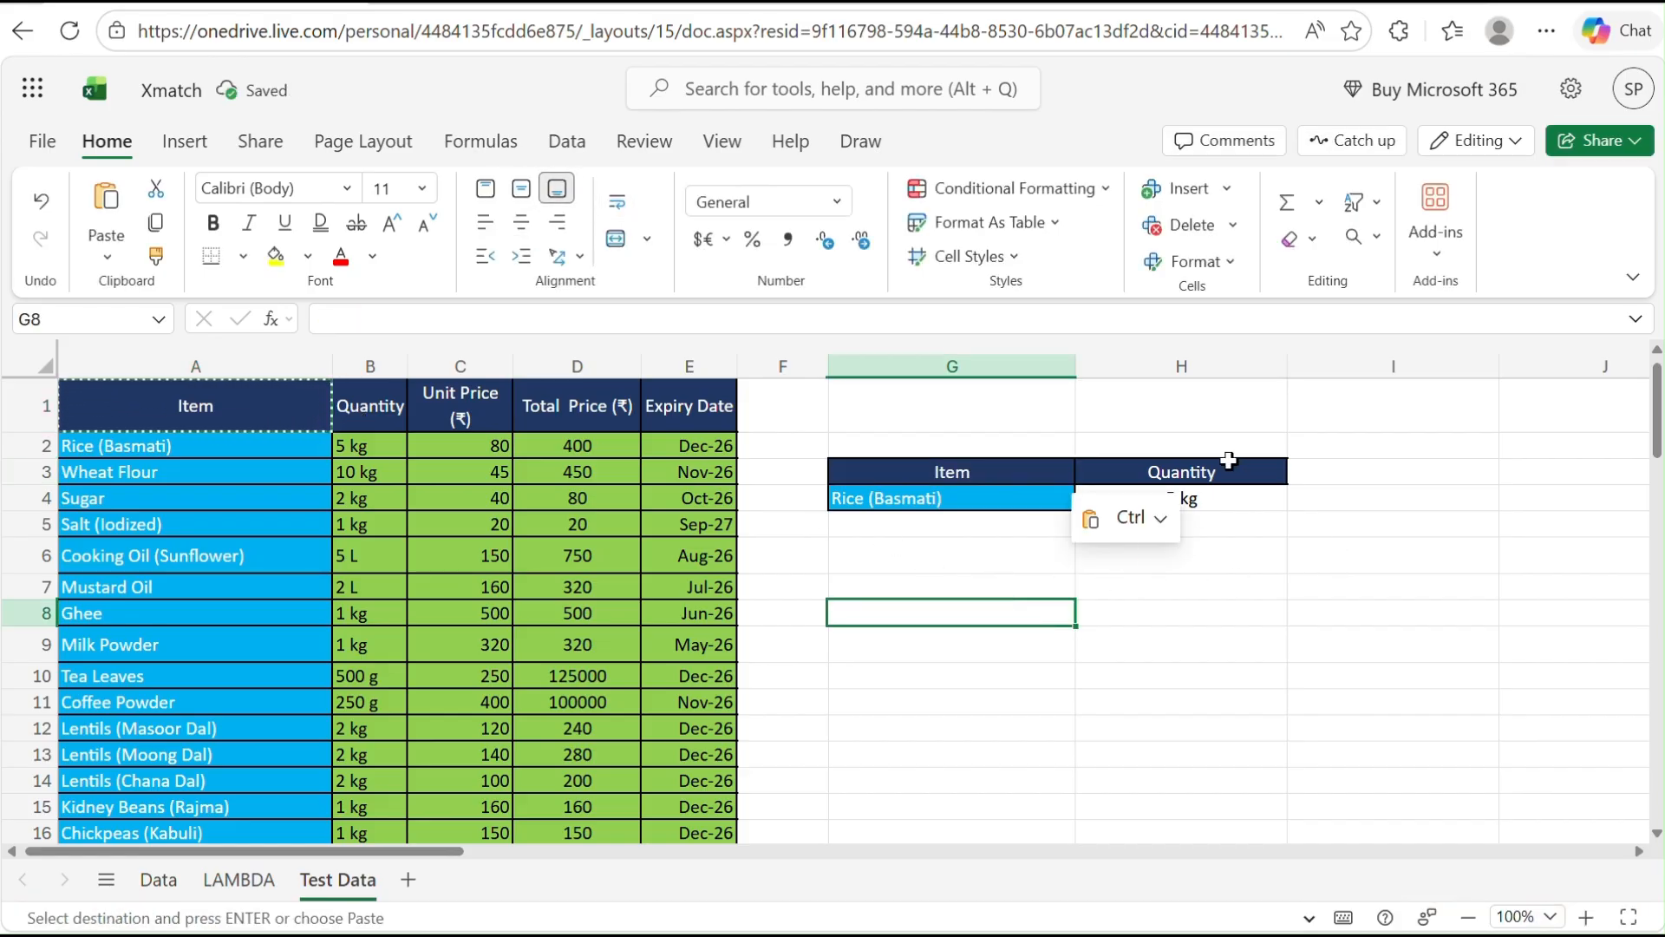
pyautogui.click(1281, 473)
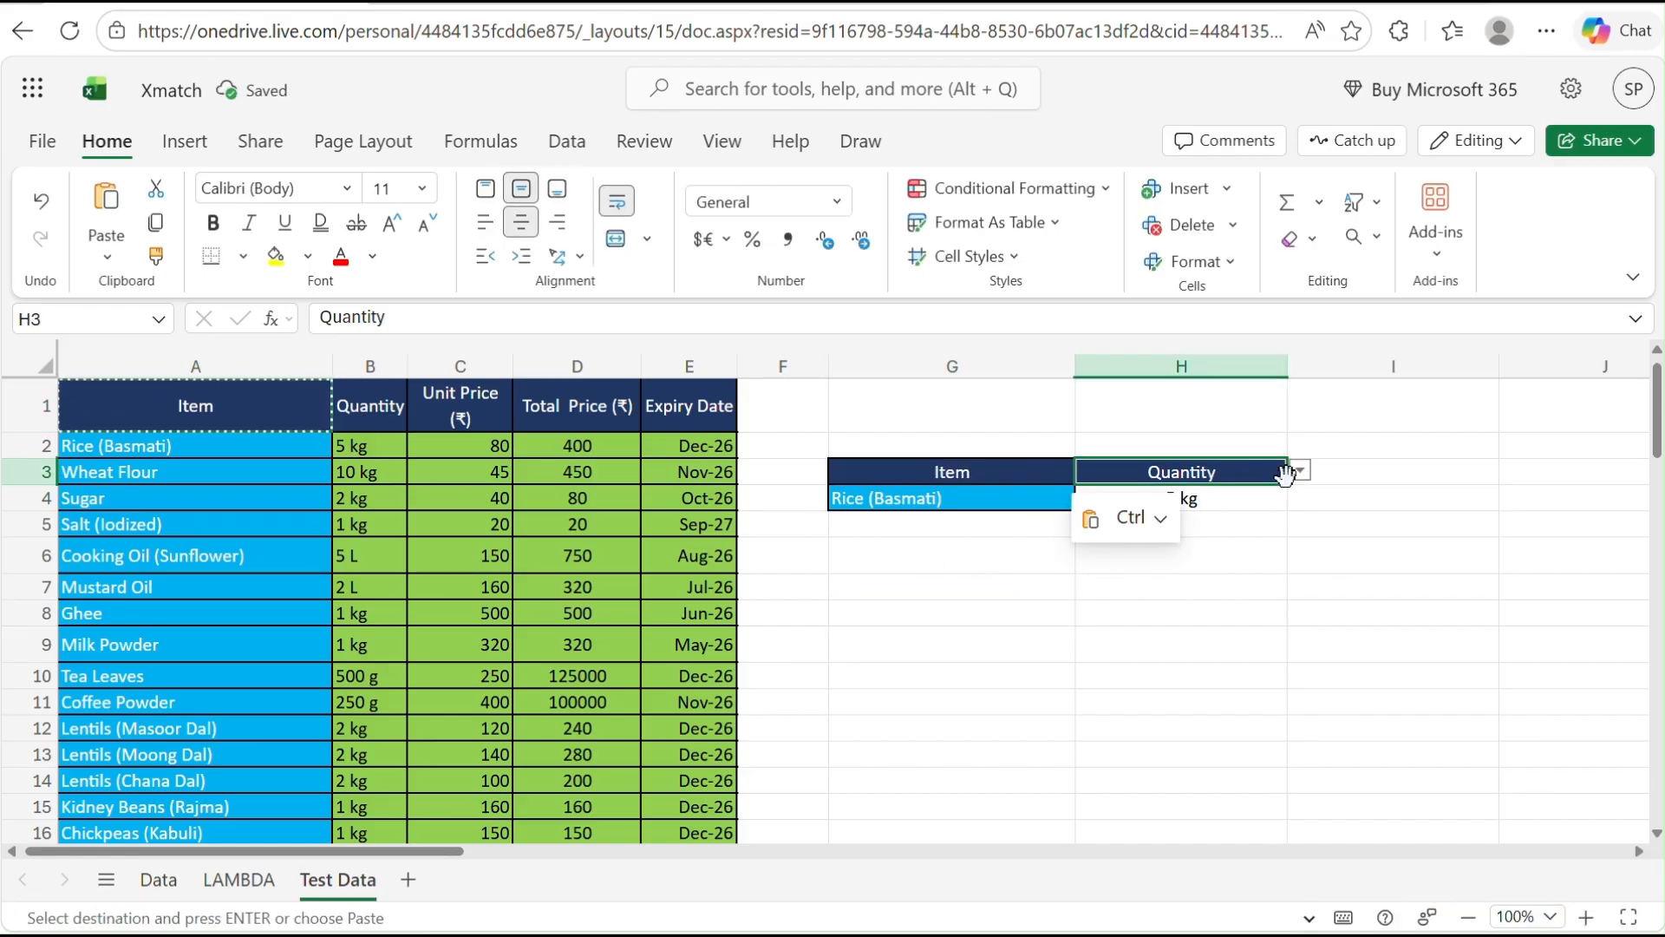
pyautogui.click(893, 498)
pyautogui.press('Escape')
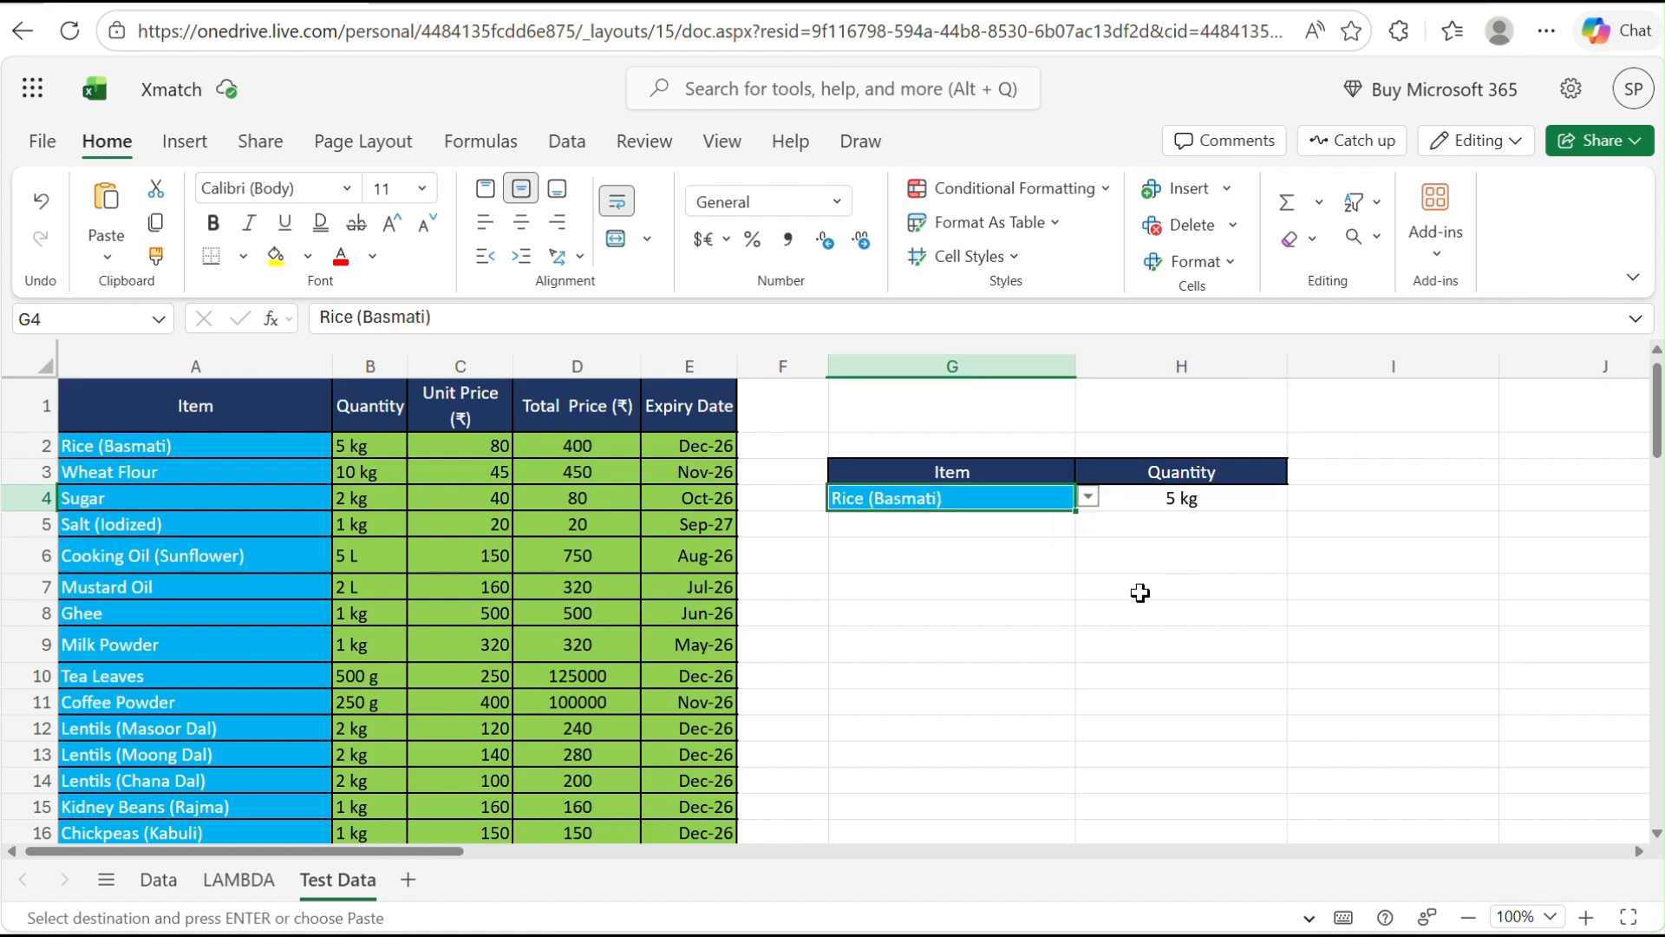
# - Choose Sugar as the item in G4 and Unit Price (₹) as the header in H3
pyautogui.click(1088, 500)
pyautogui.click(874, 592)
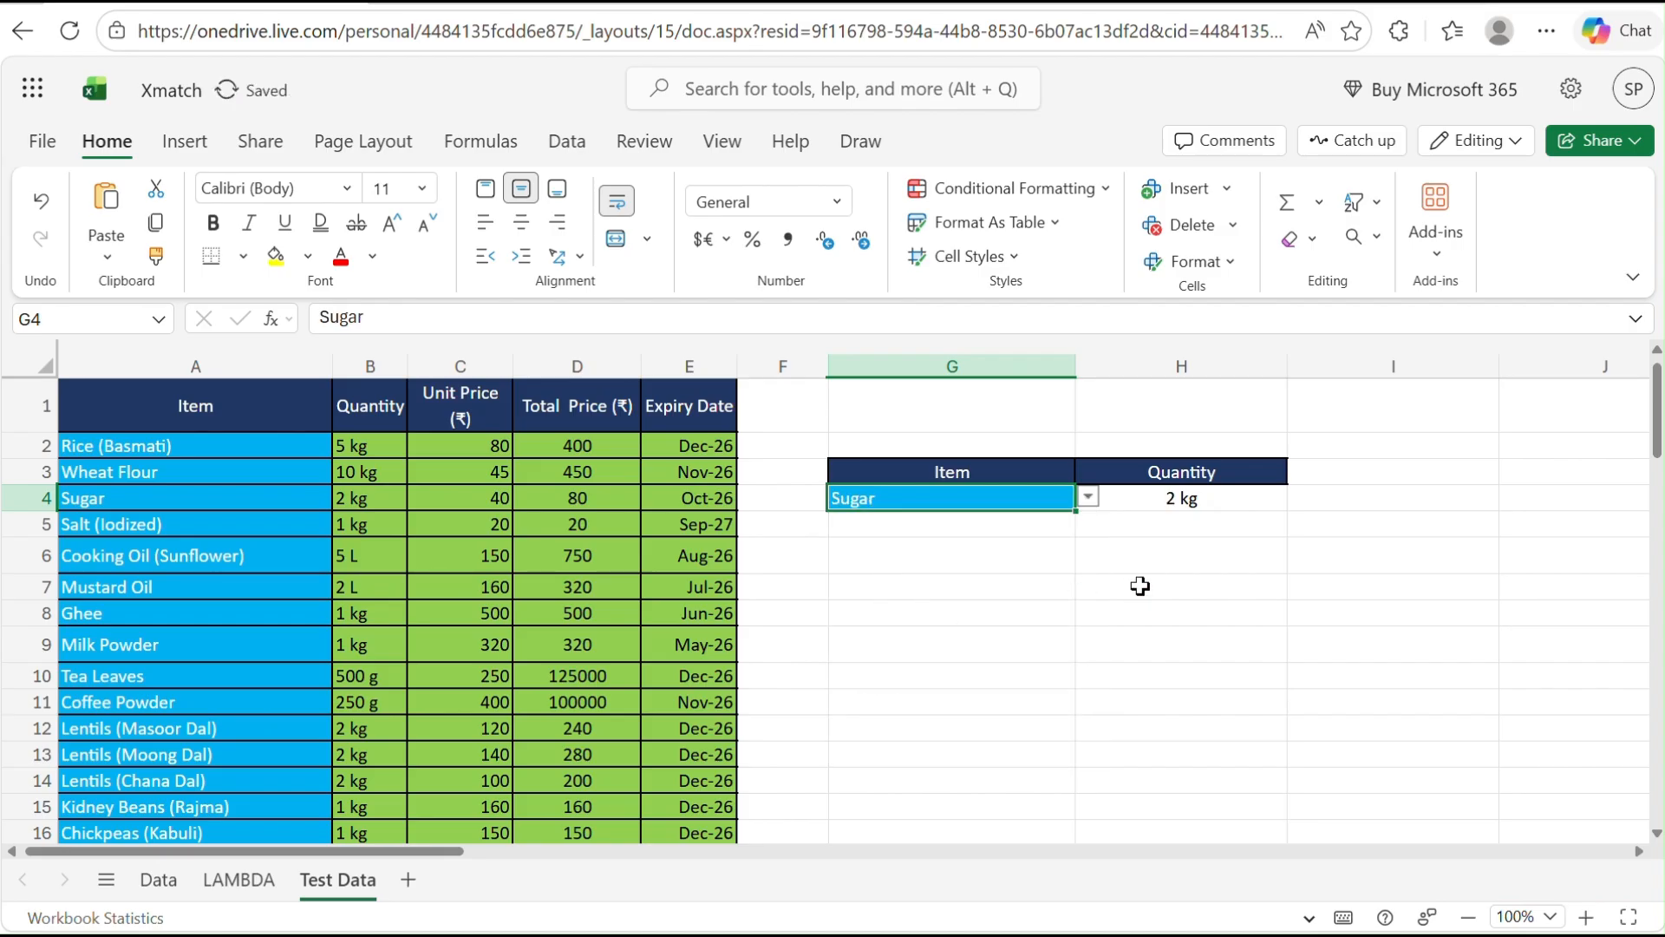
pyautogui.click(1276, 476)
pyautogui.click(1300, 471)
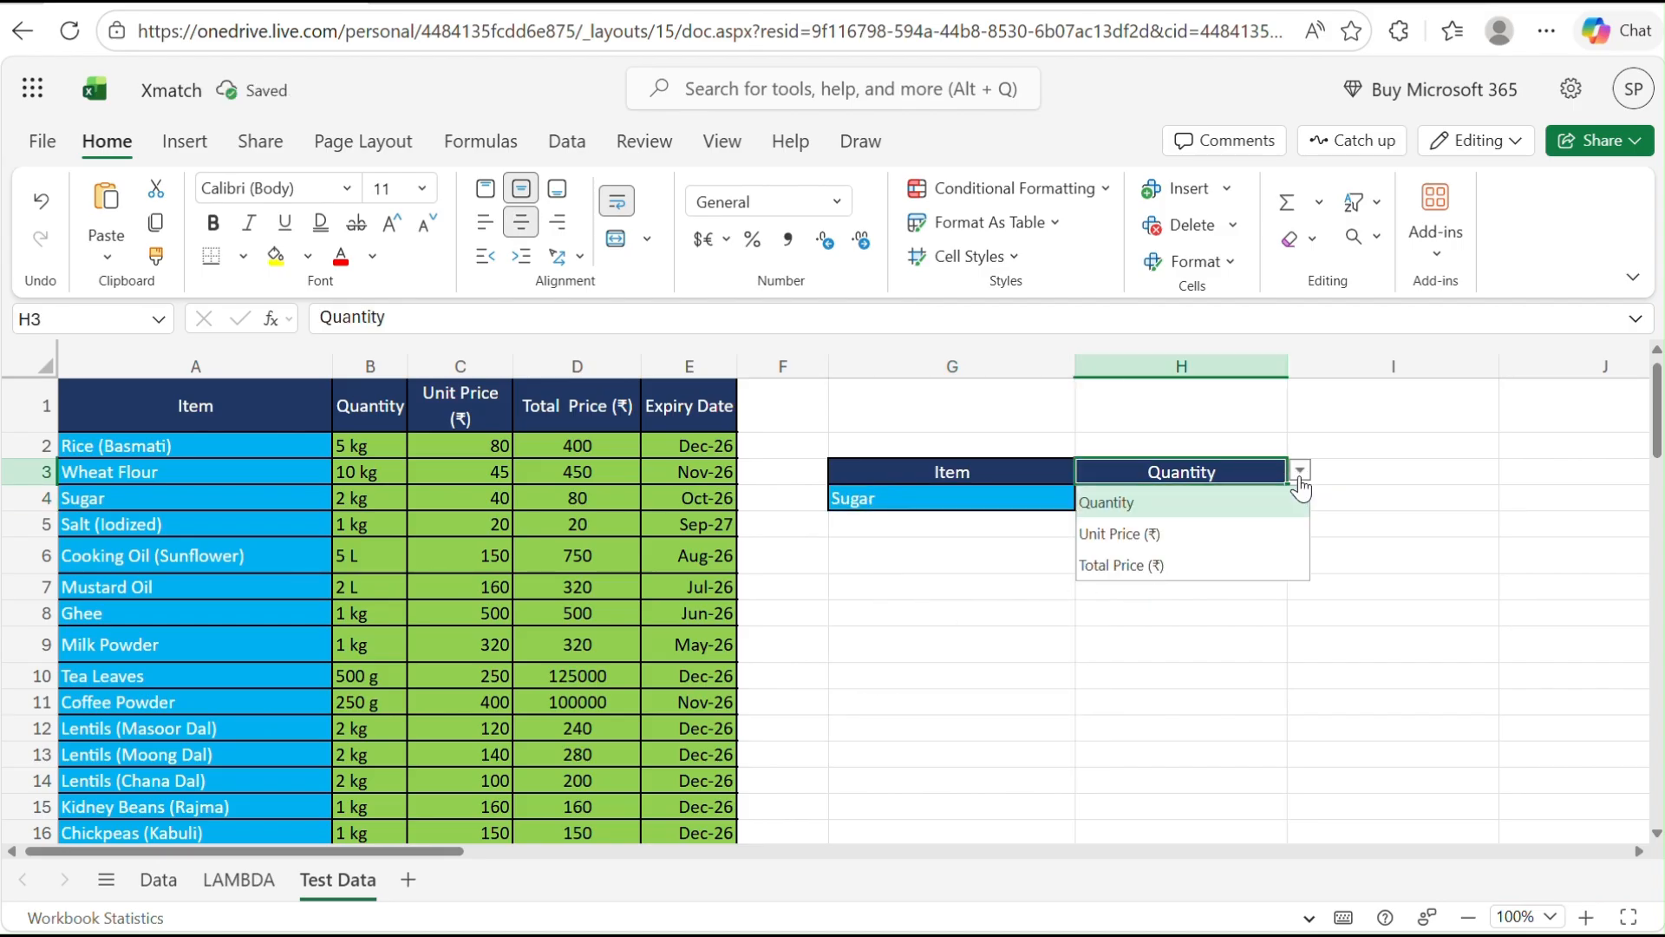
pyautogui.click(1136, 535)
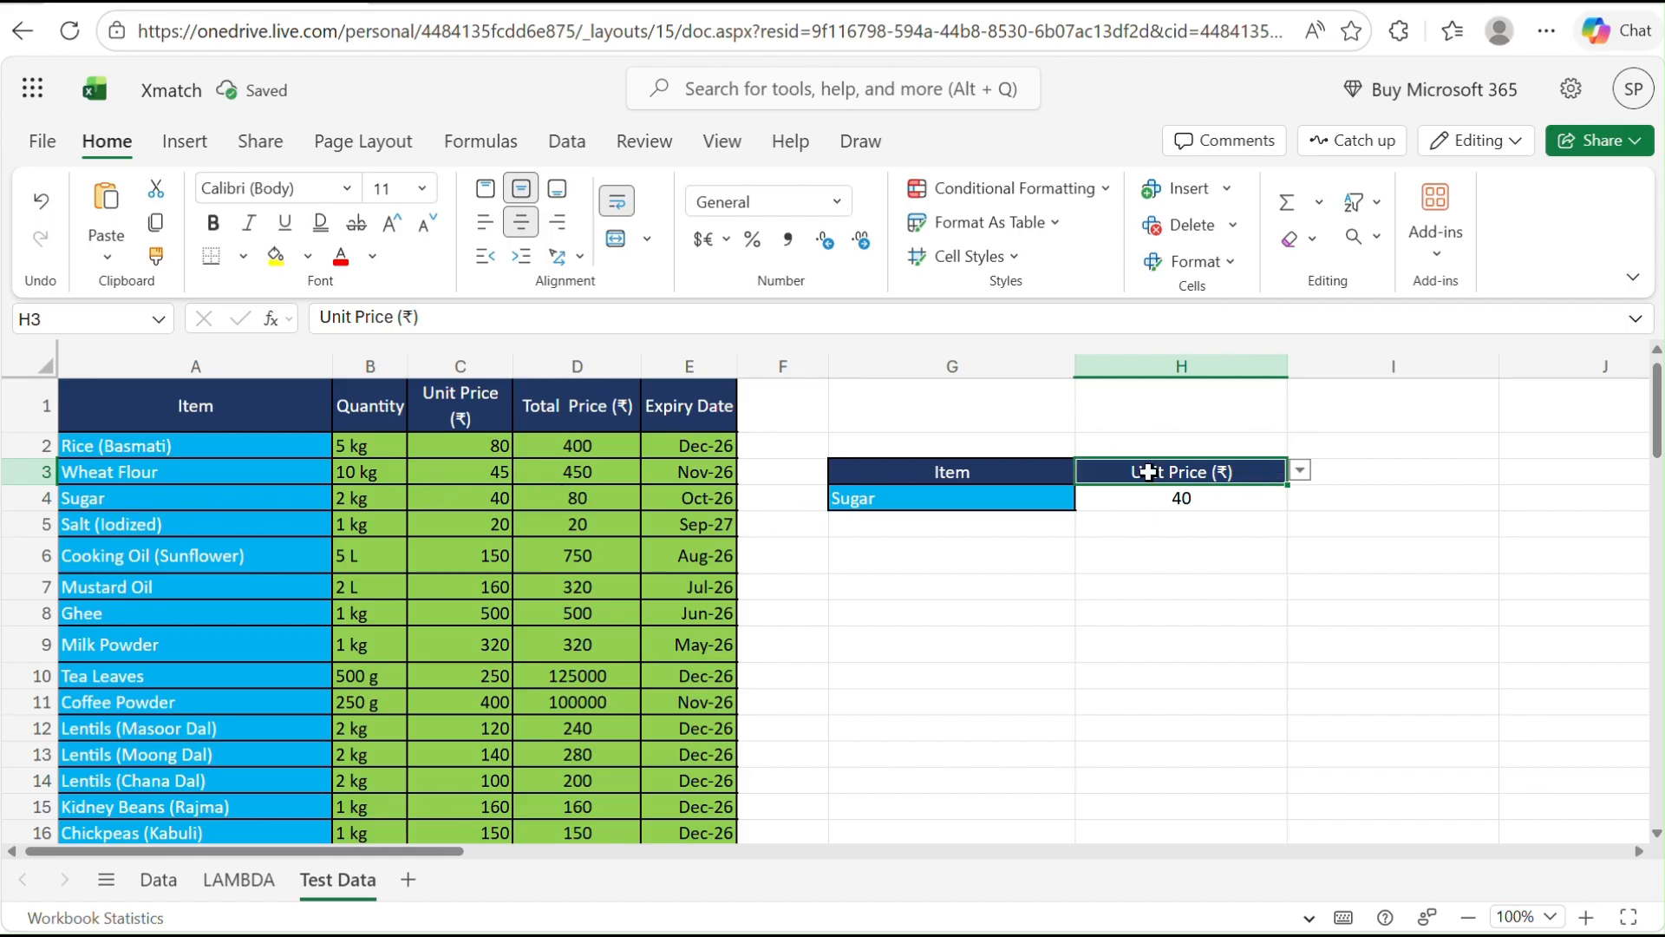
# - Choose Milk Powder as the item in G4 and select H4 to check its lookup formula
pyautogui.click(1050, 497)
pyautogui.click(1087, 498)
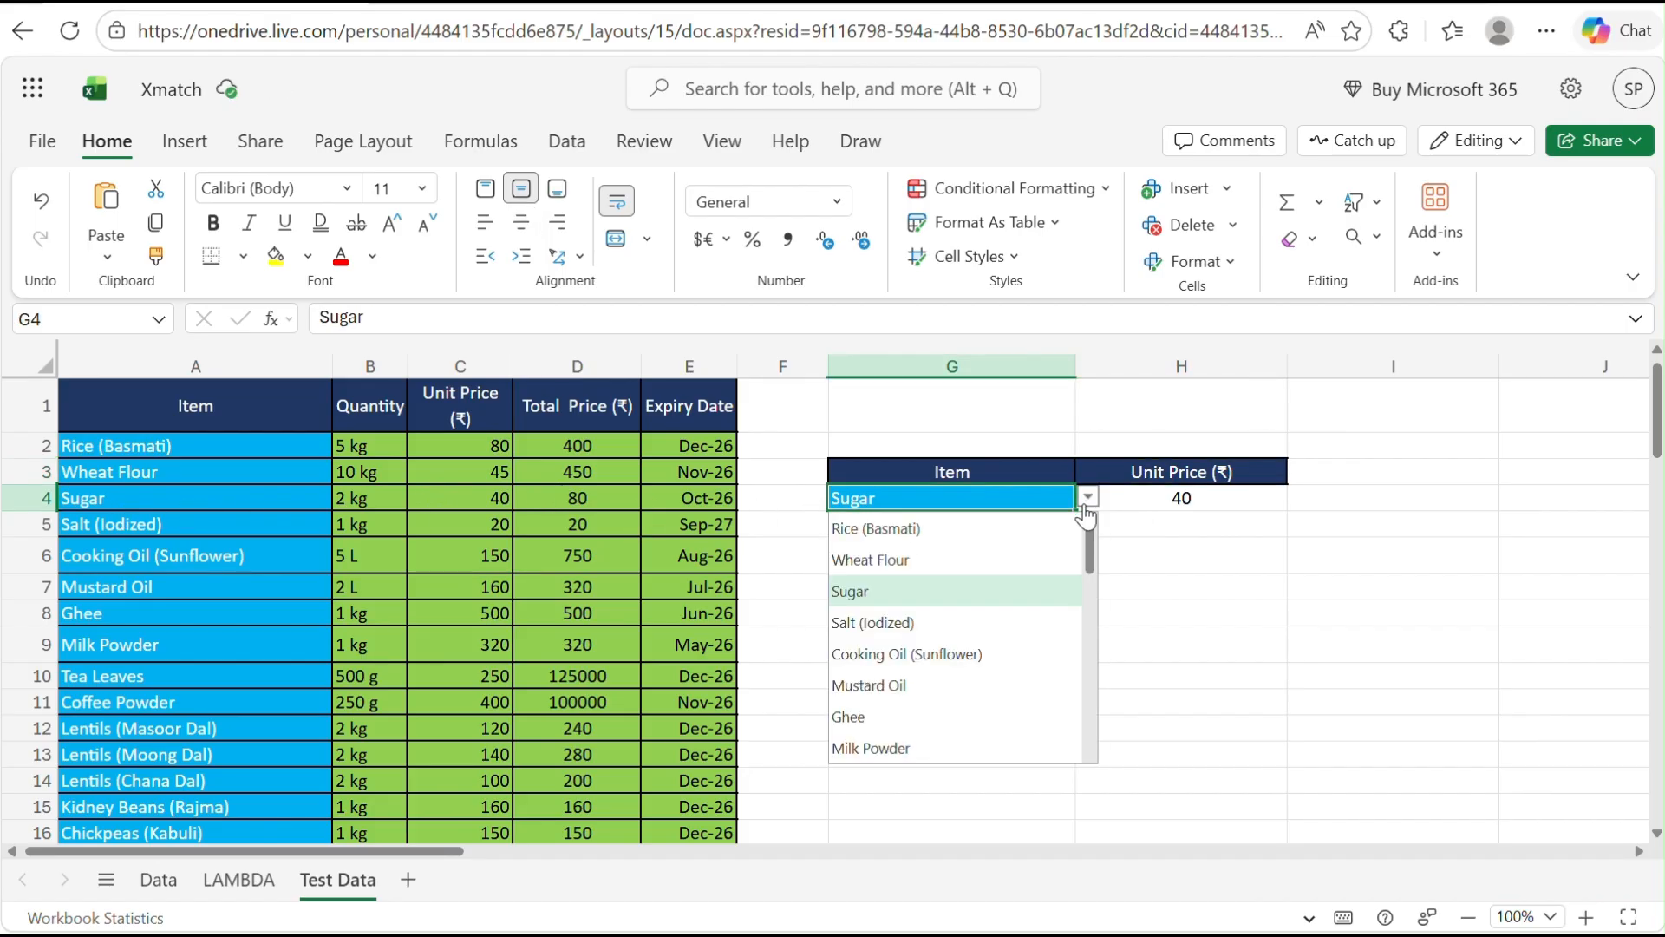
pyautogui.click(863, 747)
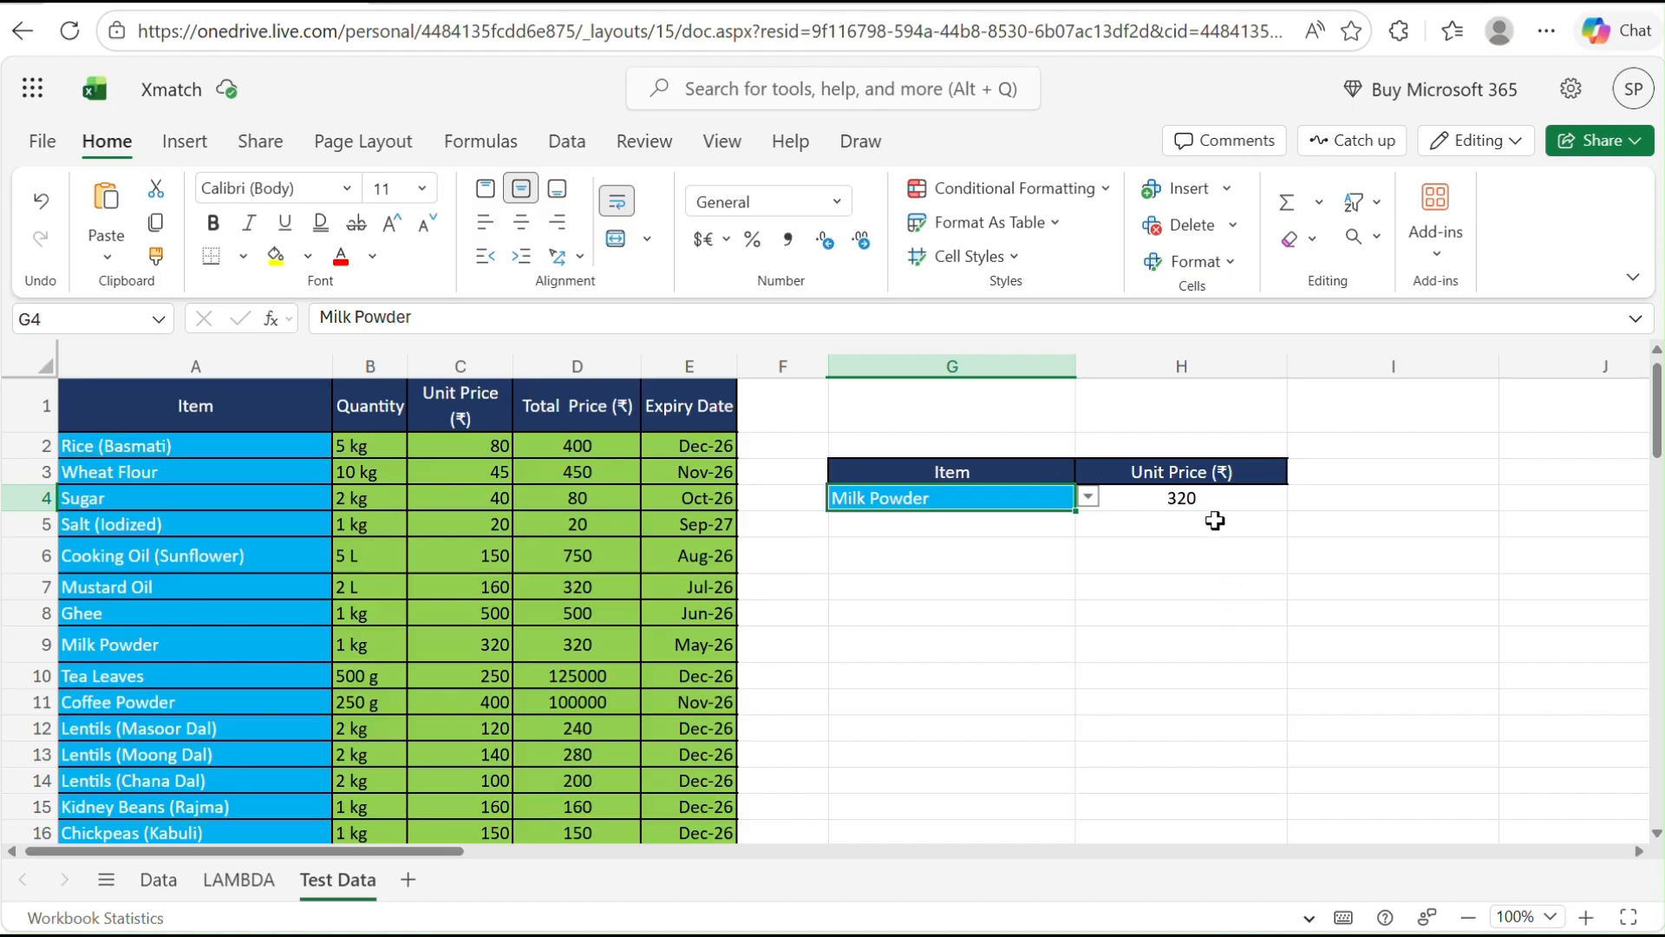
pyautogui.click(1180, 497)
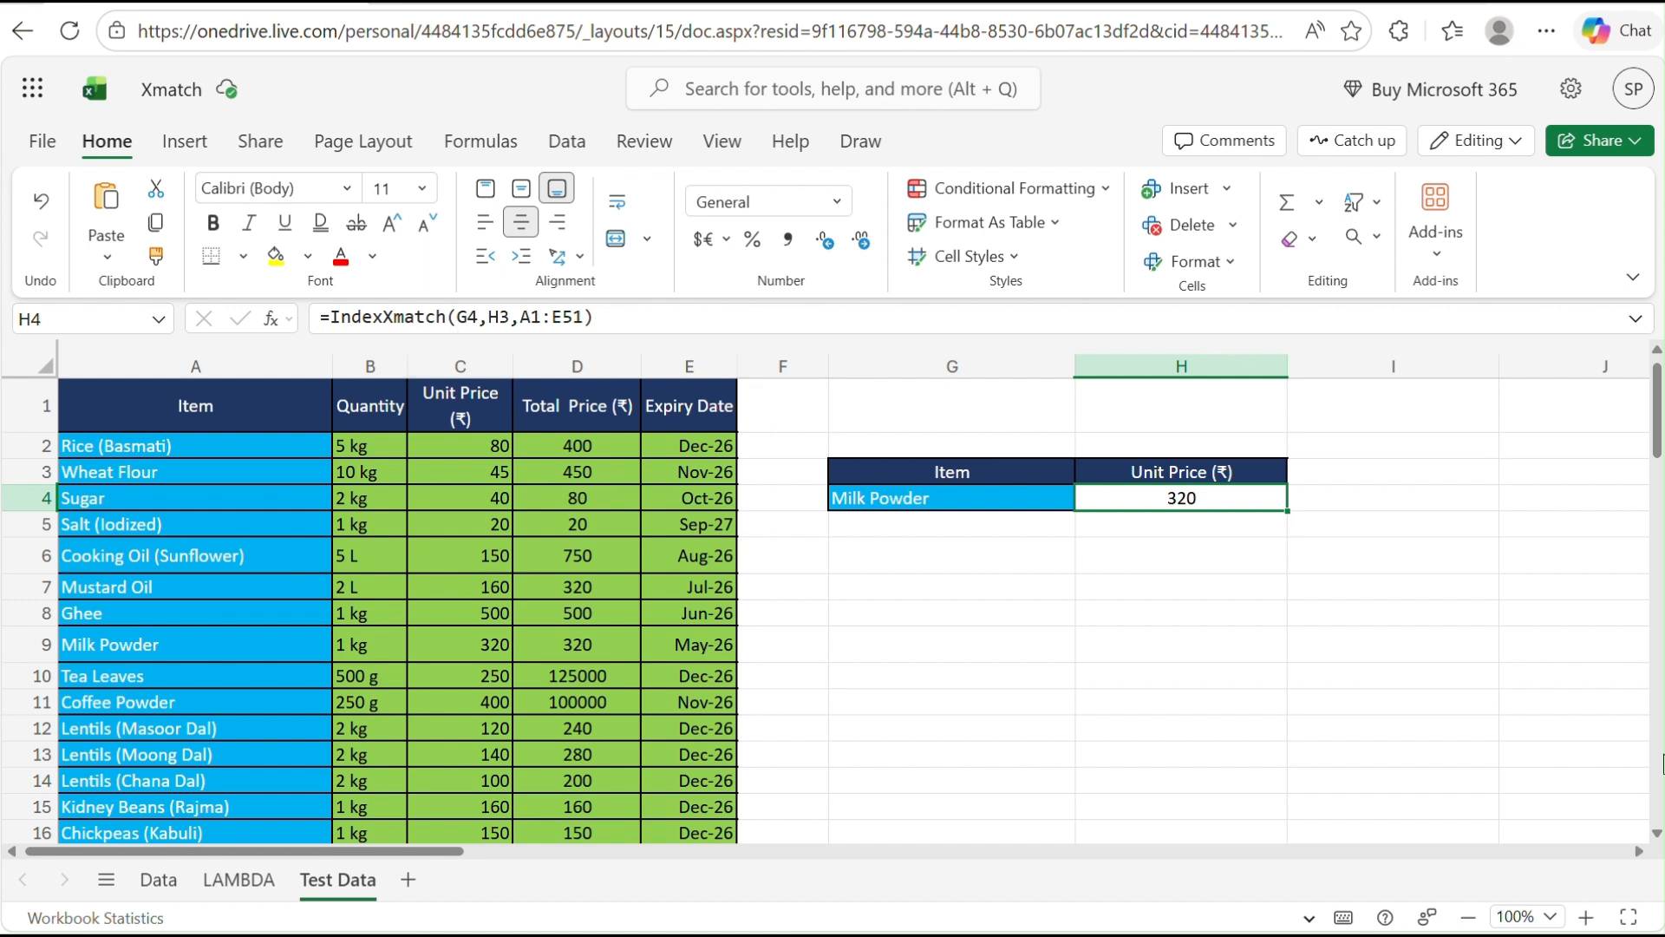
# - Switch to the PowerPoint slide show to review the LAMBDA formula breakdown, and return to the Xmatch workbook
pyautogui.moveTo(1062, 933)
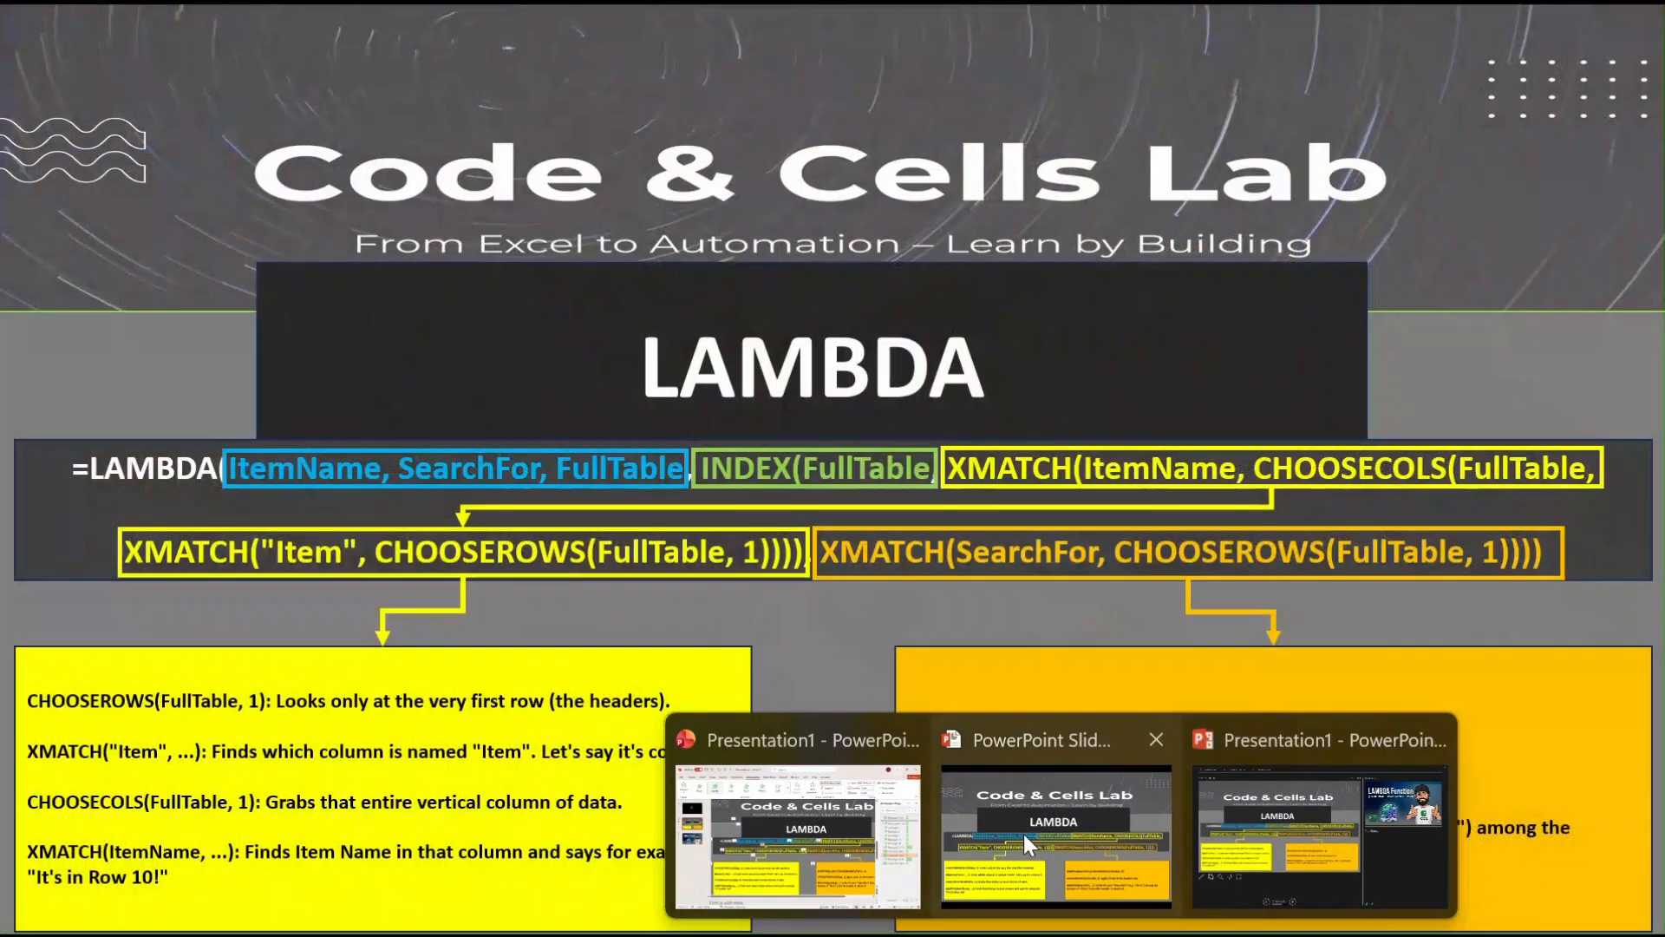
pyautogui.click(1024, 835)
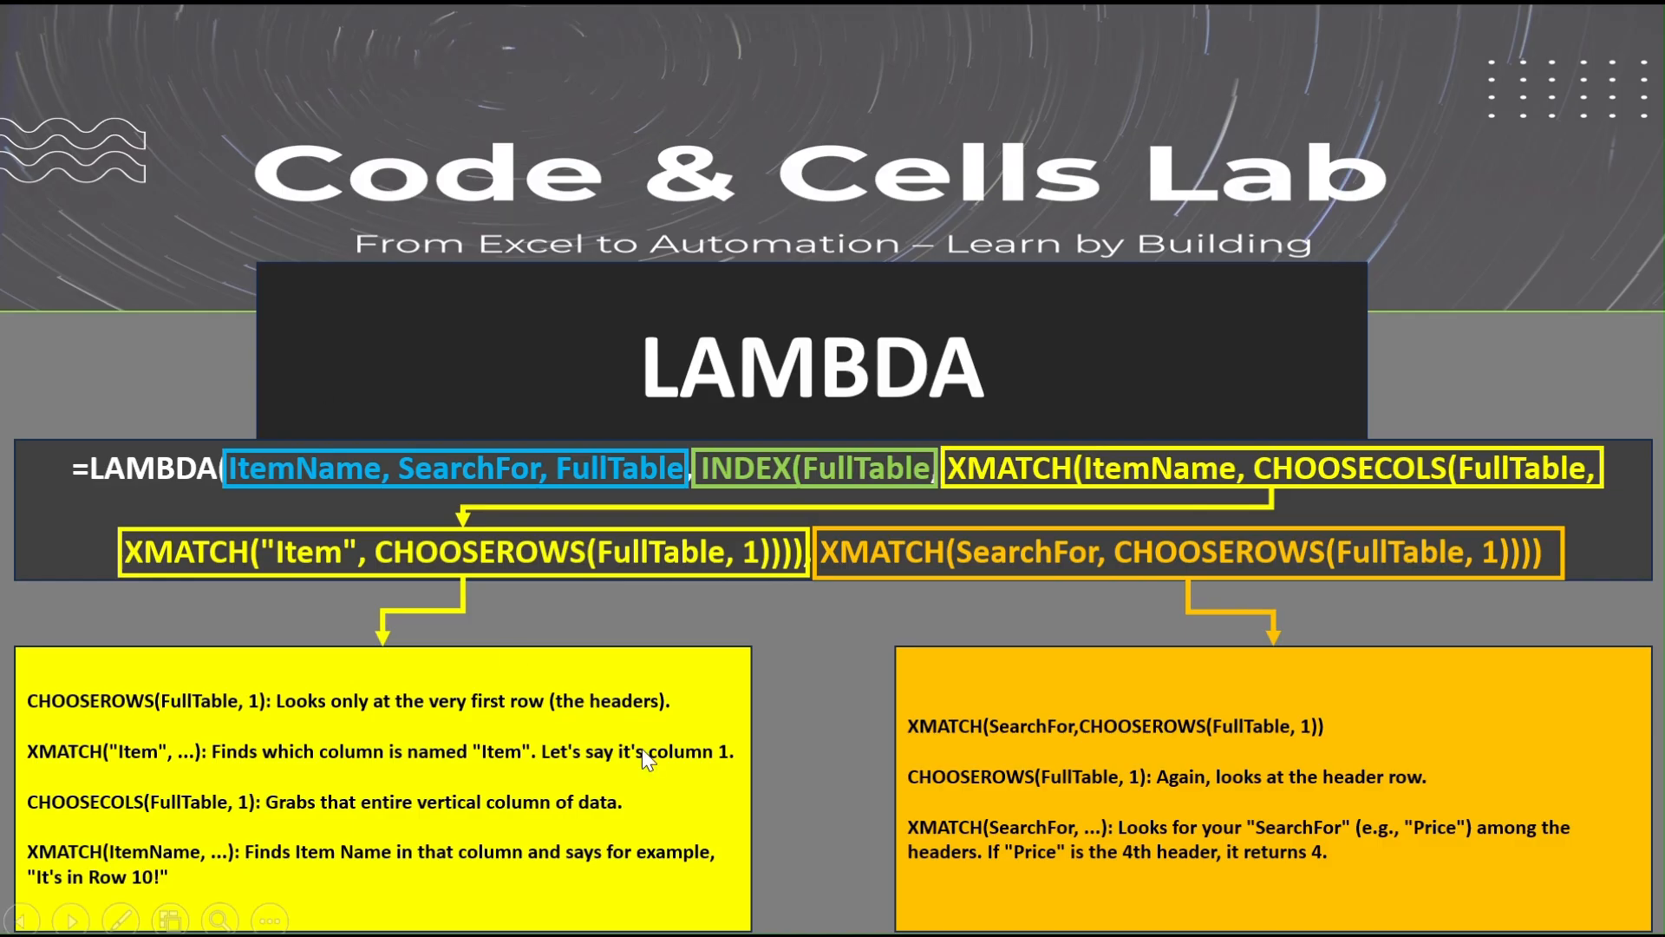
pyautogui.hotkey('alt', 'Tab')
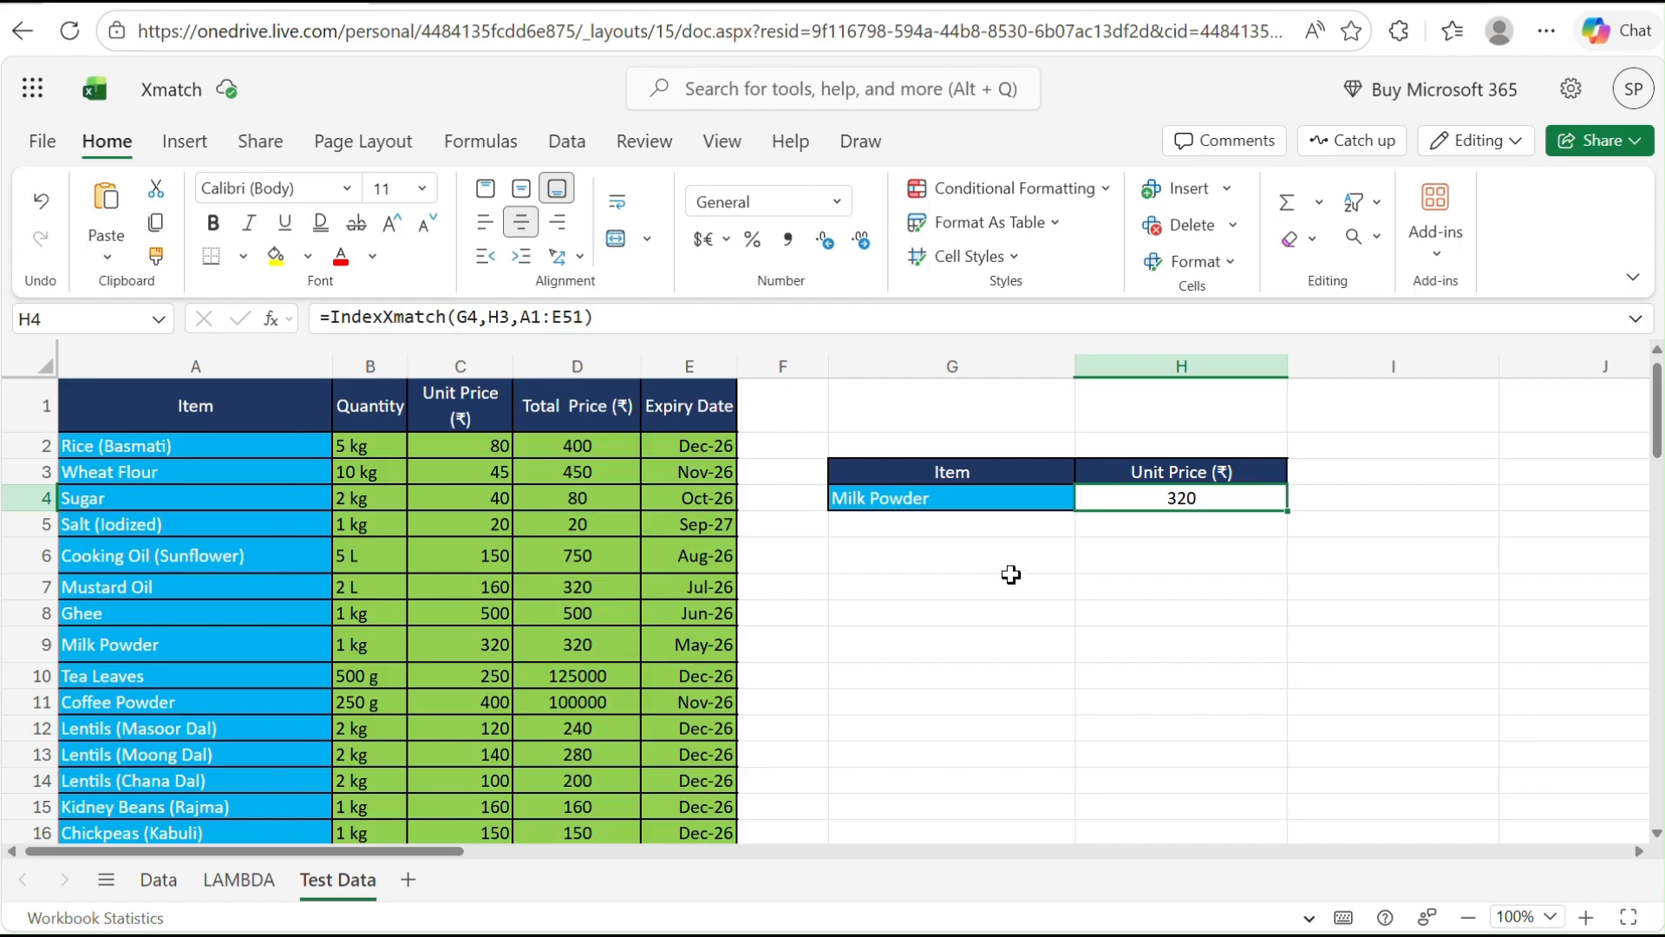
# - Choose Kidney Beans (Rajma) as the lookup item in G4
pyautogui.click(1006, 506)
pyautogui.click(1086, 498)
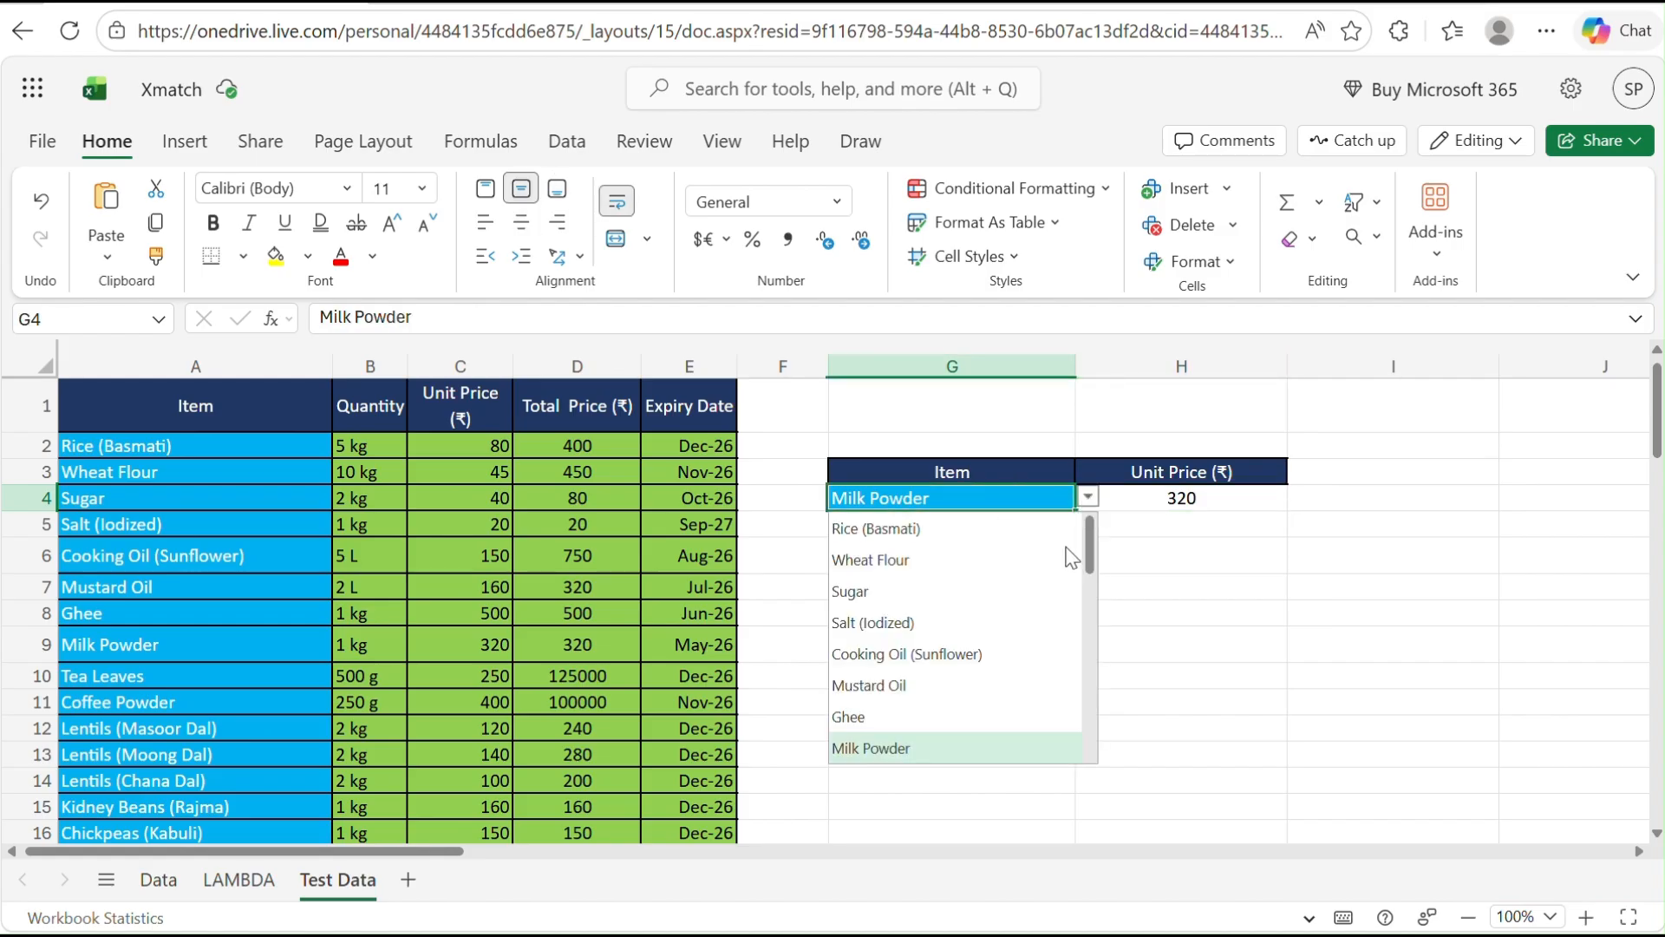
pyautogui.scroll(-5, 907, 694)
pyautogui.scroll(2, 902, 694)
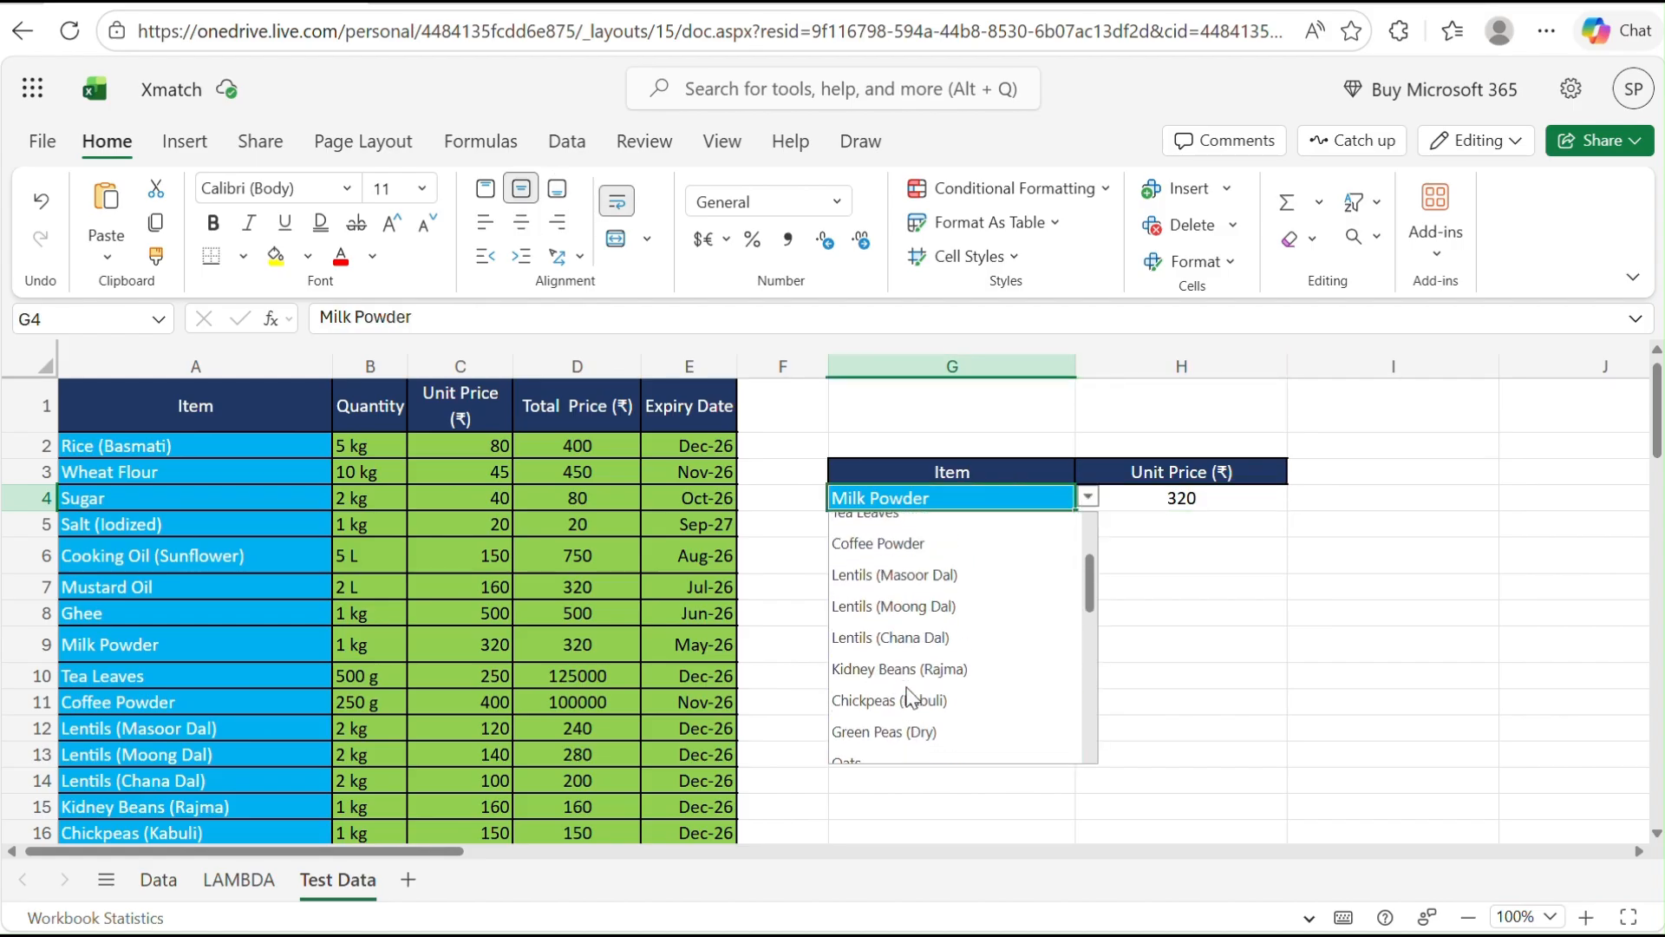
pyautogui.click(926, 677)
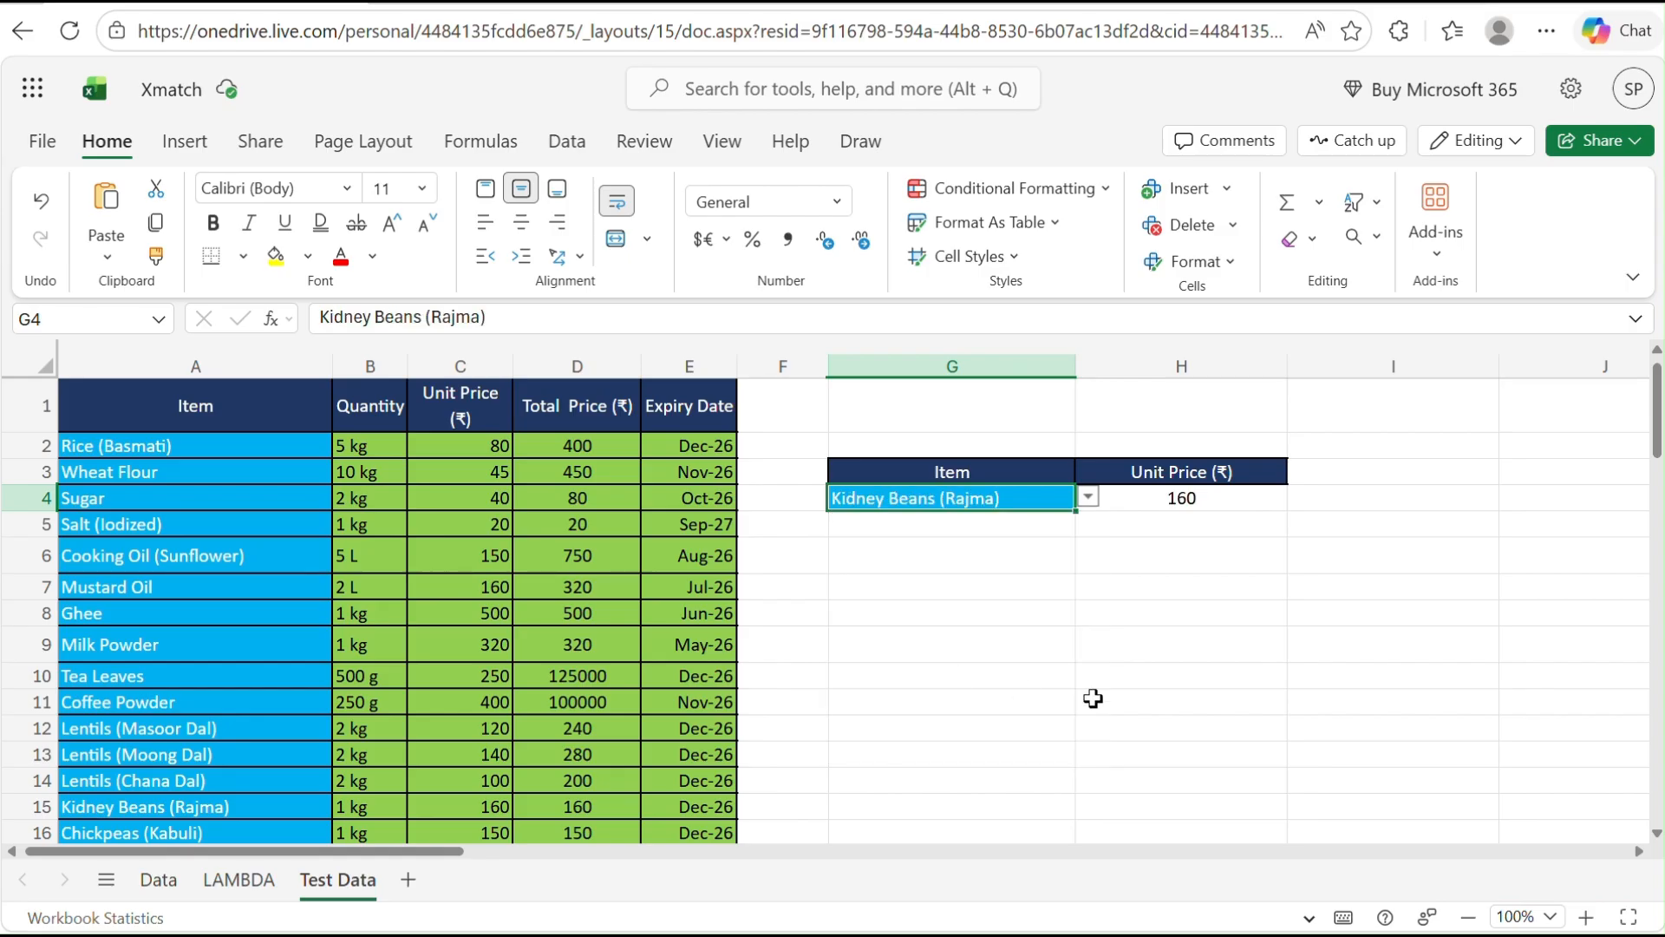